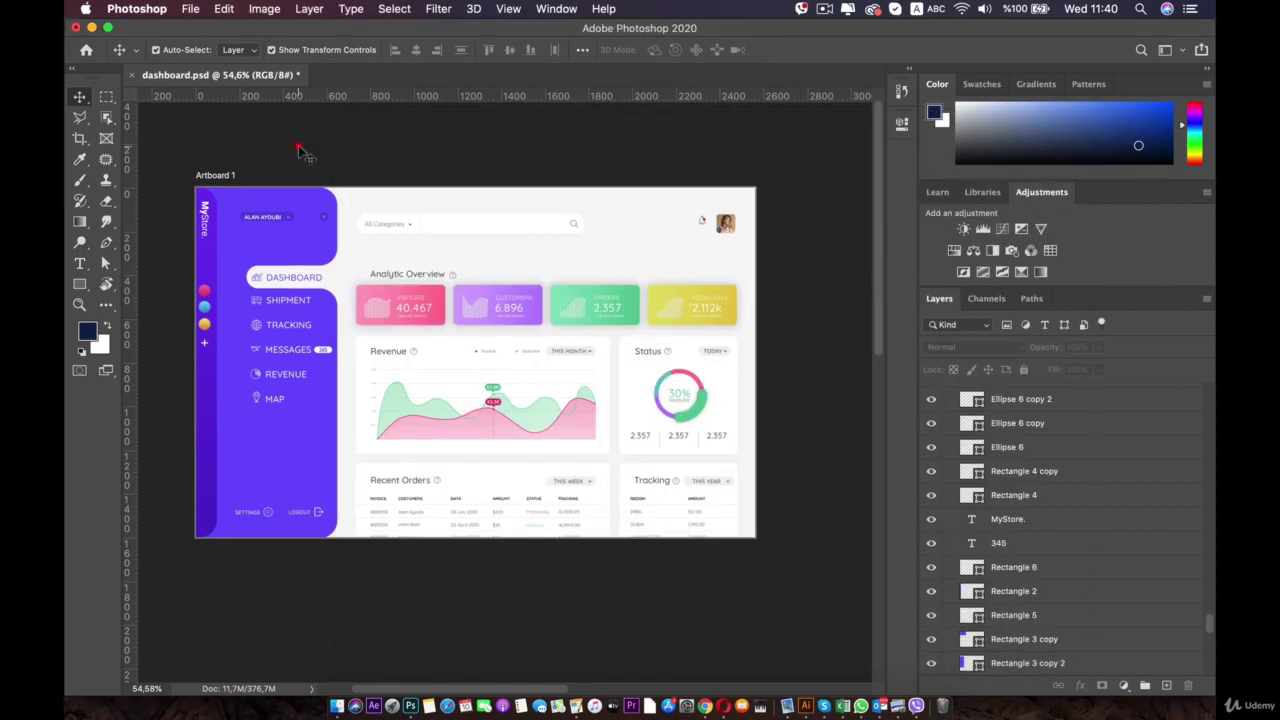
- Create a new web document from the MacBook Pro 13 (Retina) preset, 2560 x 1600 px at 72 ppi
click(190, 9)
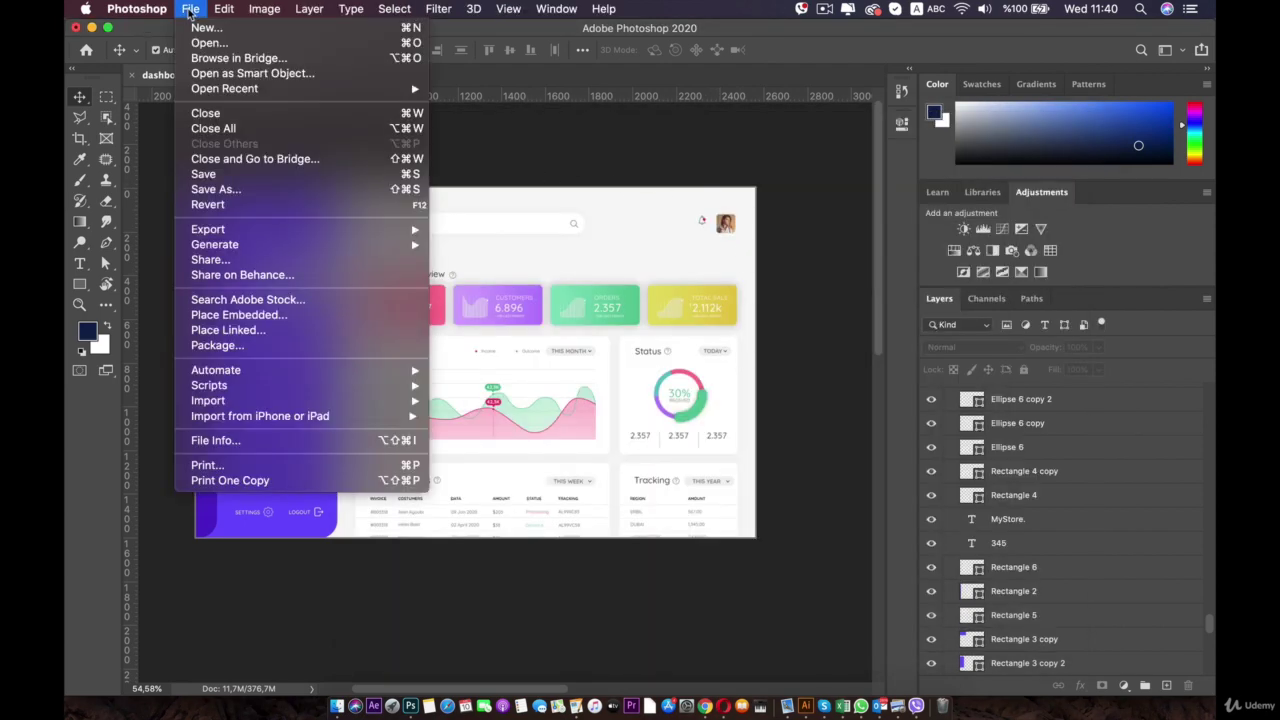
click(206, 28)
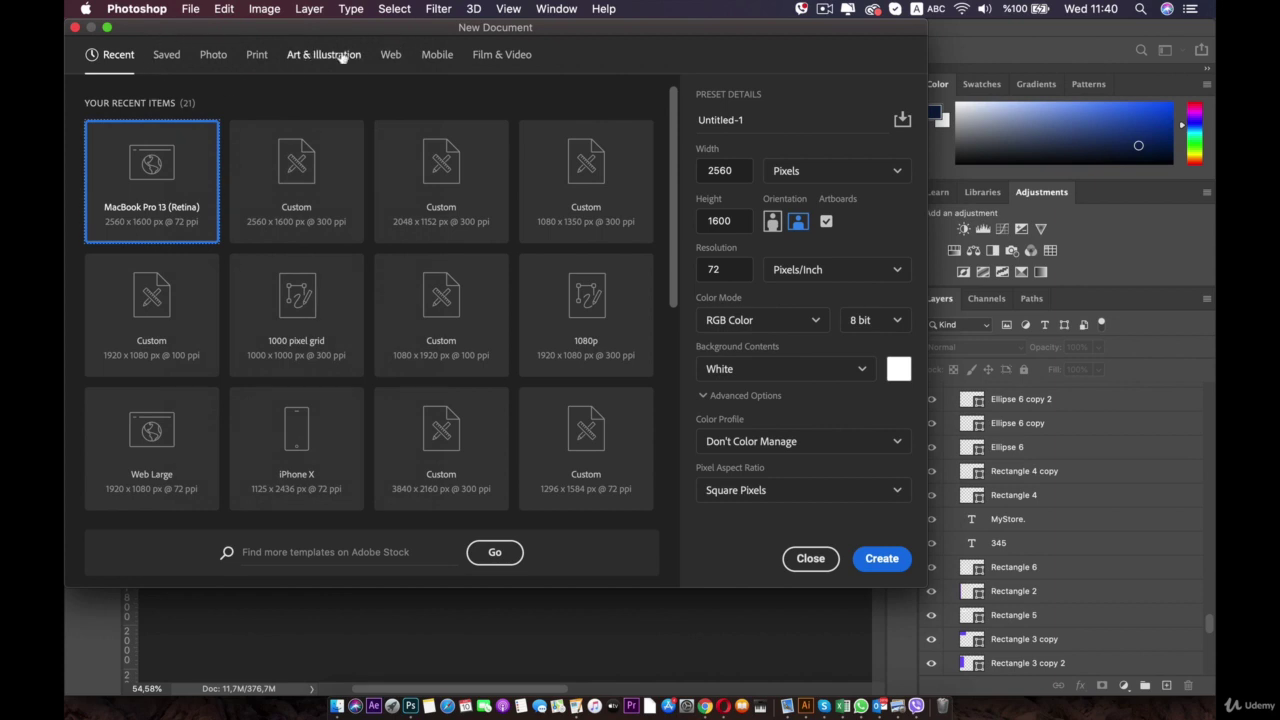
click(390, 55)
click(372, 270)
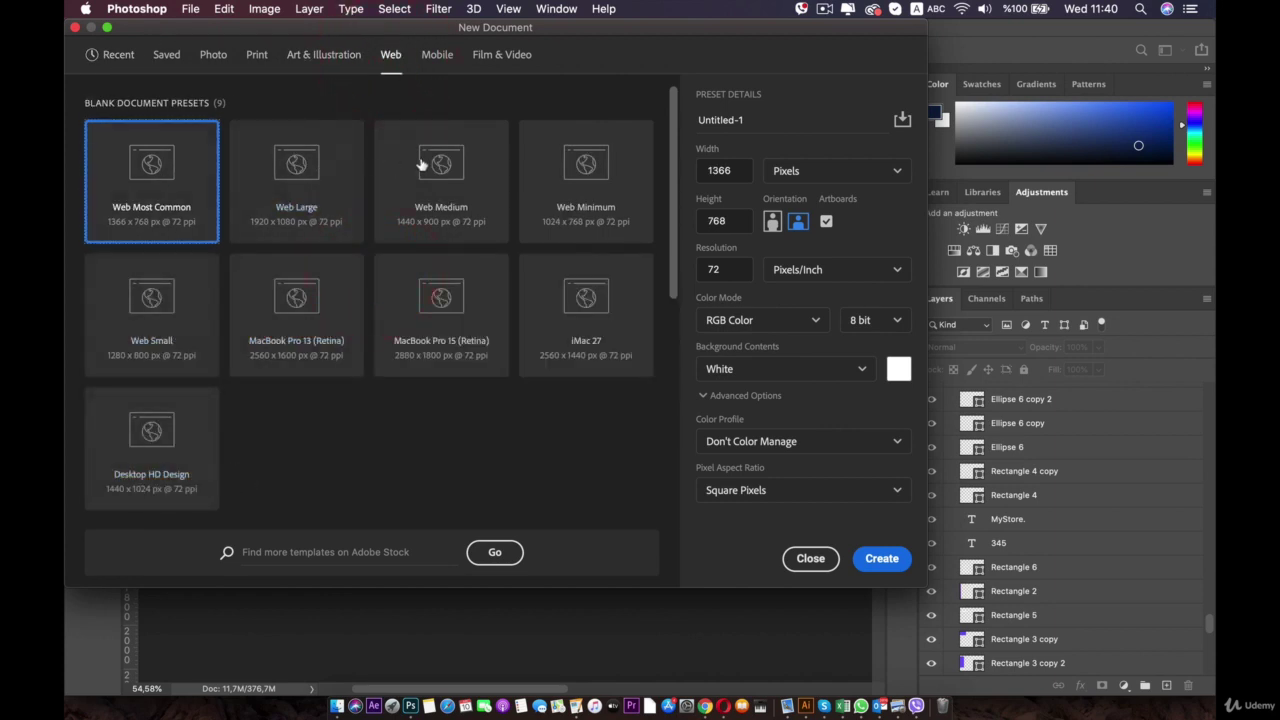
click(296, 327)
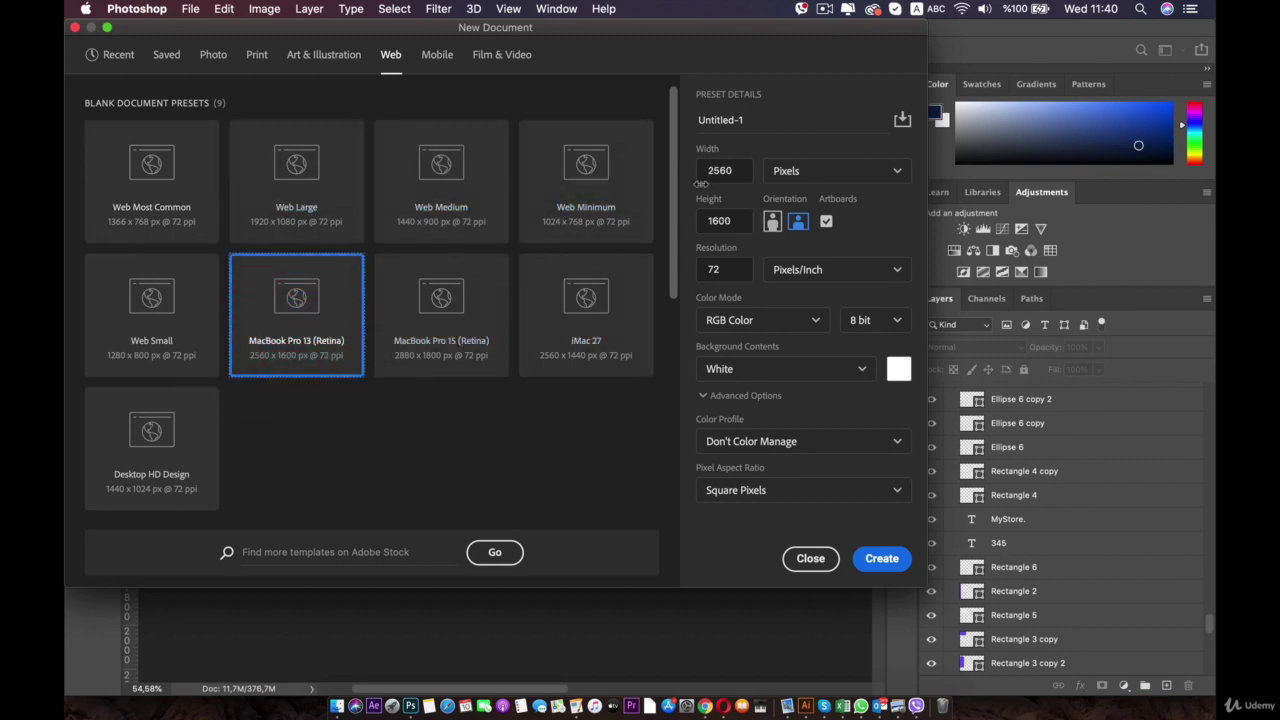
click(879, 558)
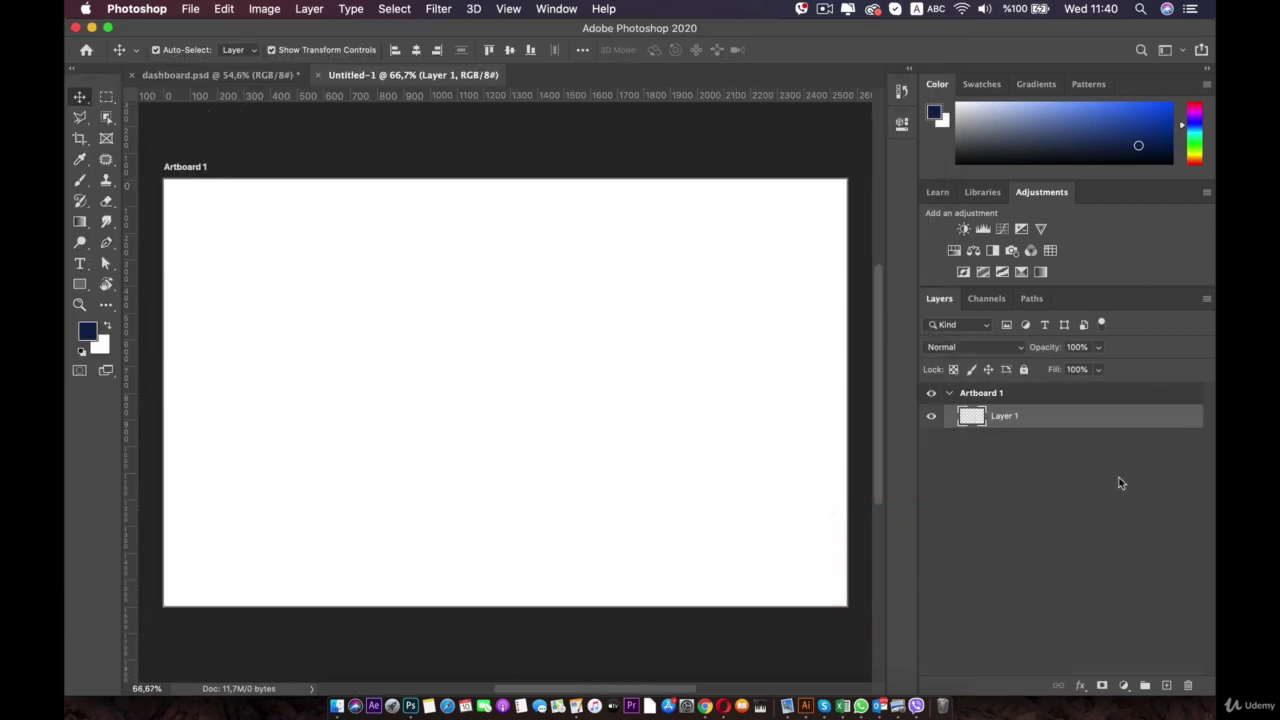
- Add a light gray solid color fill layer as the artboard's background
click(1124, 686)
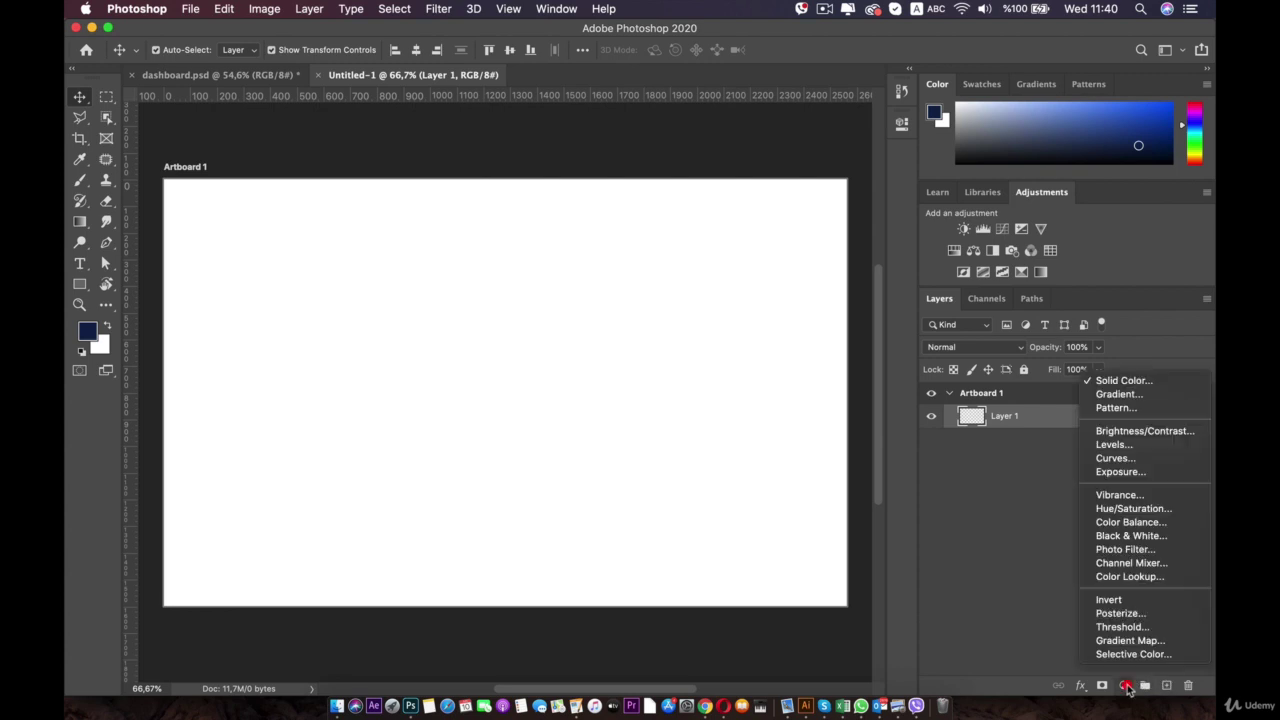
click(1134, 383)
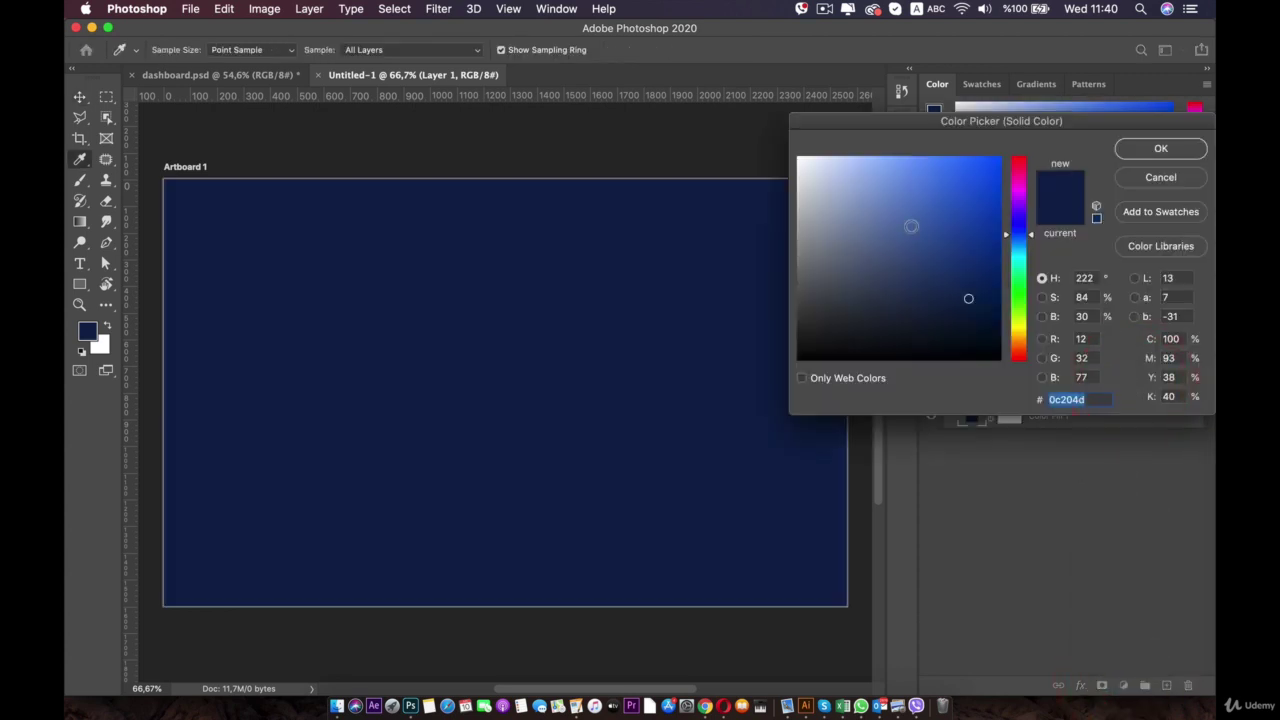
mouse_move(799, 172)
mouse_down()
mouse_move(795, 188)
mouse_move(774, 163)
mouse_up()
click(1161, 148)
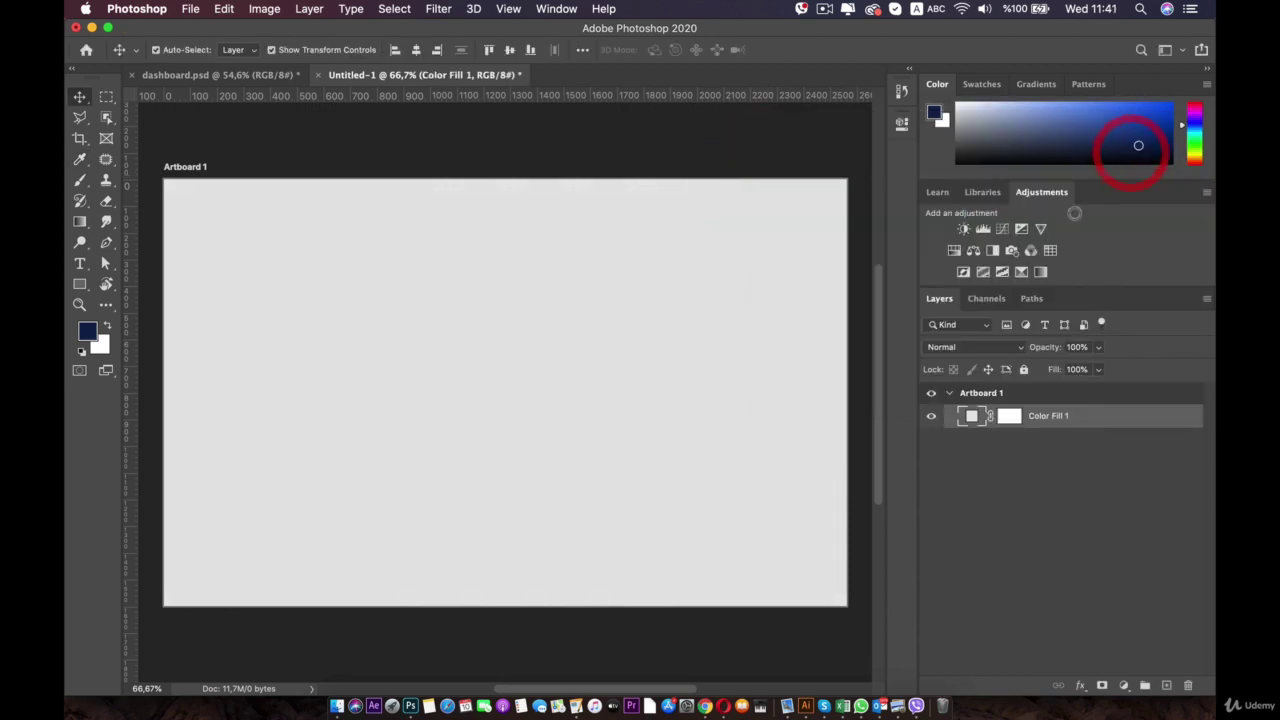
- Rename the color fill layer as BG and lock it completely
click(977, 490)
click(1070, 407)
double_click(1050, 416)
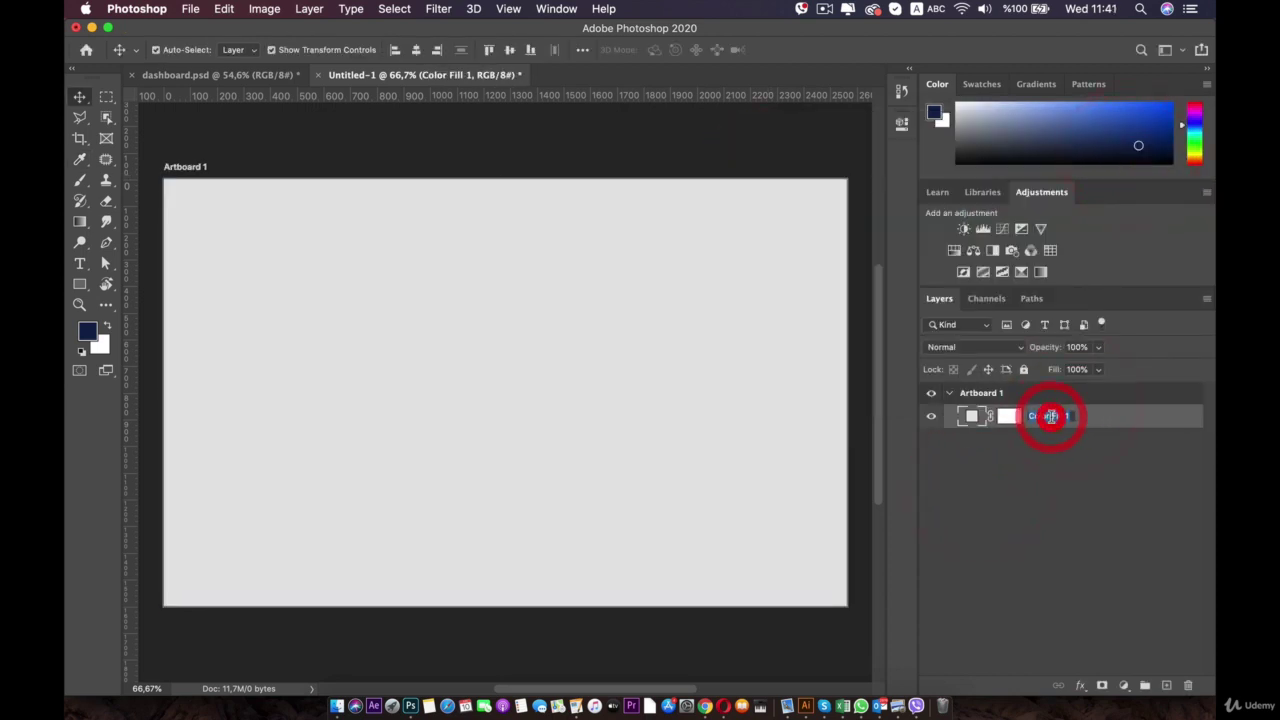
text(BG)
key(Return)
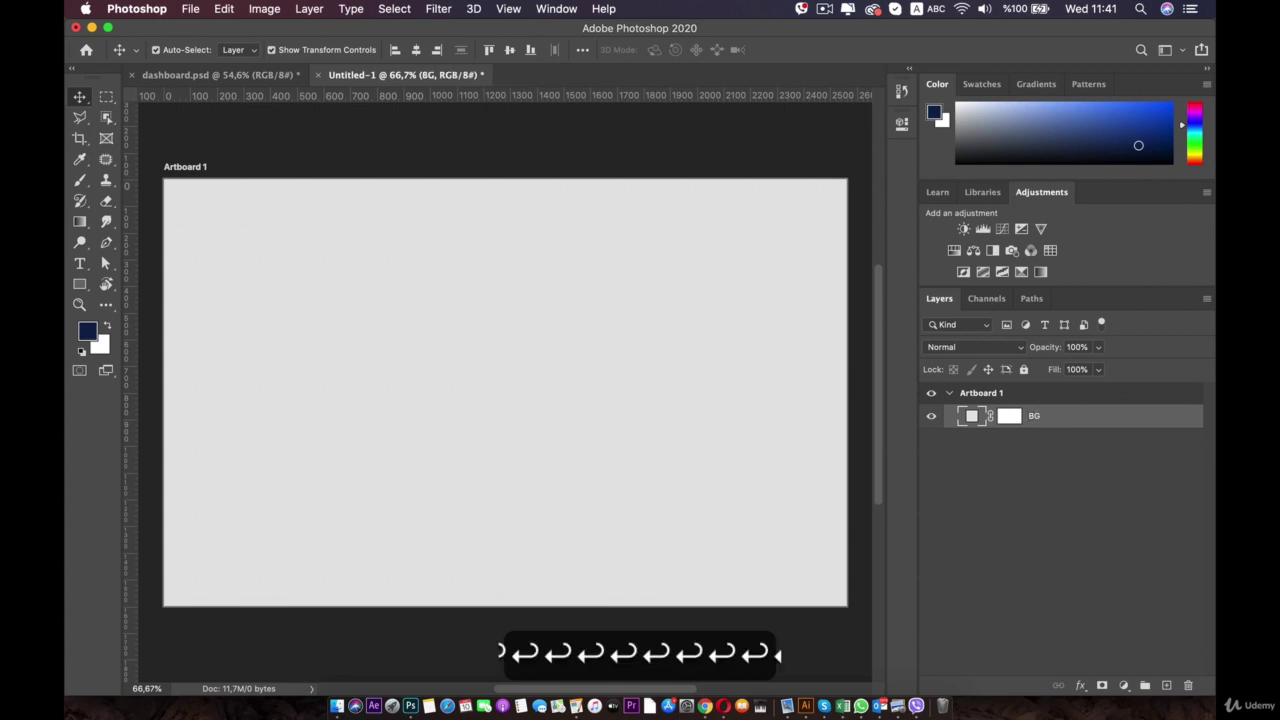
click(1021, 468)
click(1104, 421)
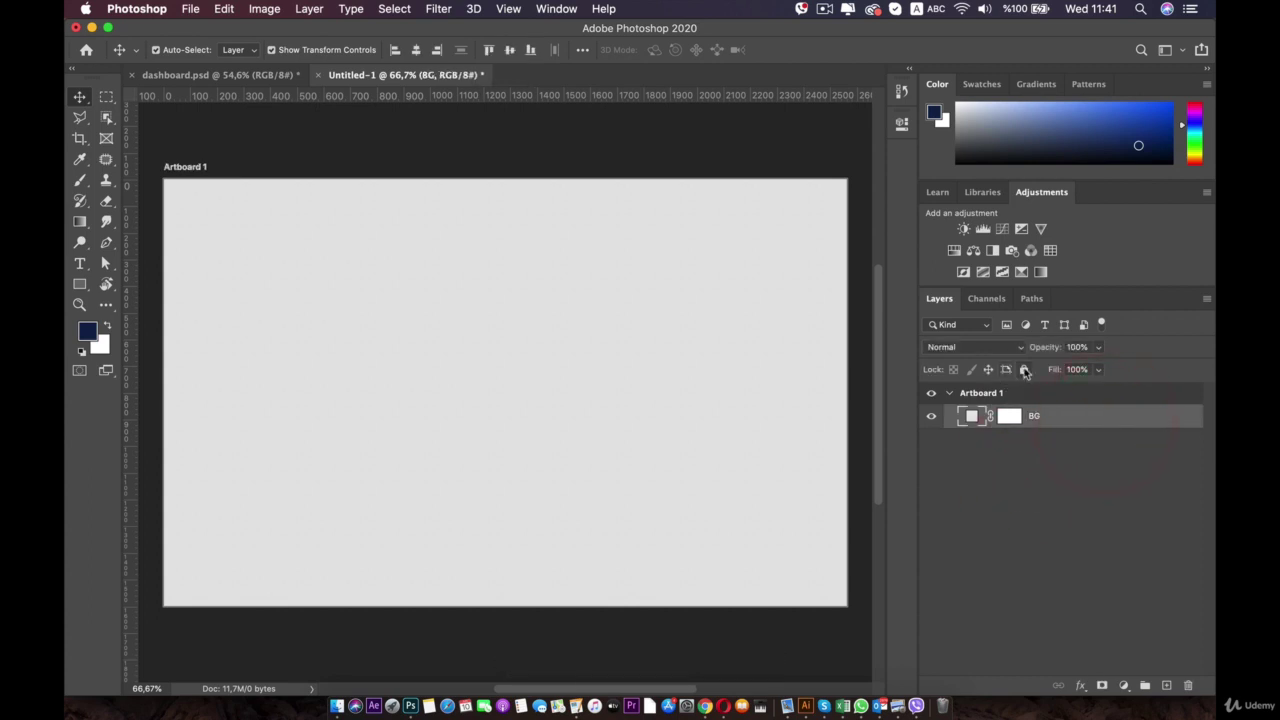
click(1024, 369)
click(1051, 489)
- After checking the dashboard.psd reference, draw a dark blue sidebar rectangle of about 604 x 1600 px along the new artboard's left edge
click(200, 76)
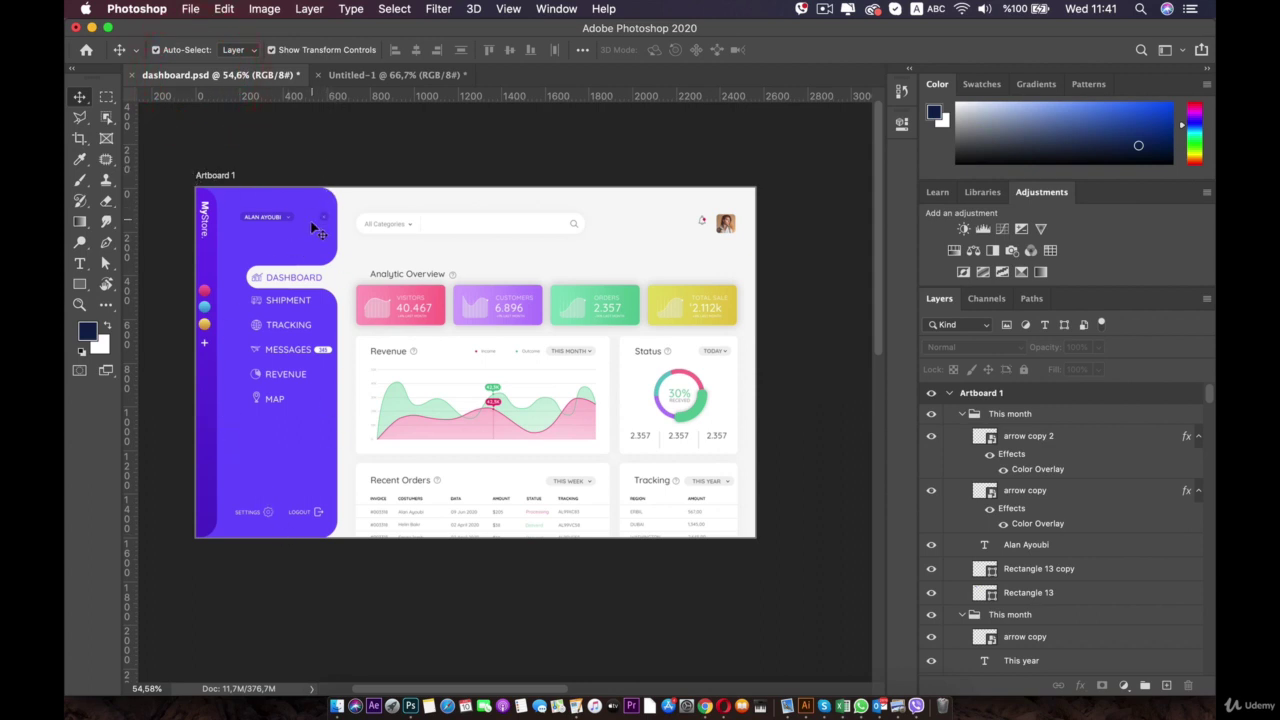
click(336, 76)
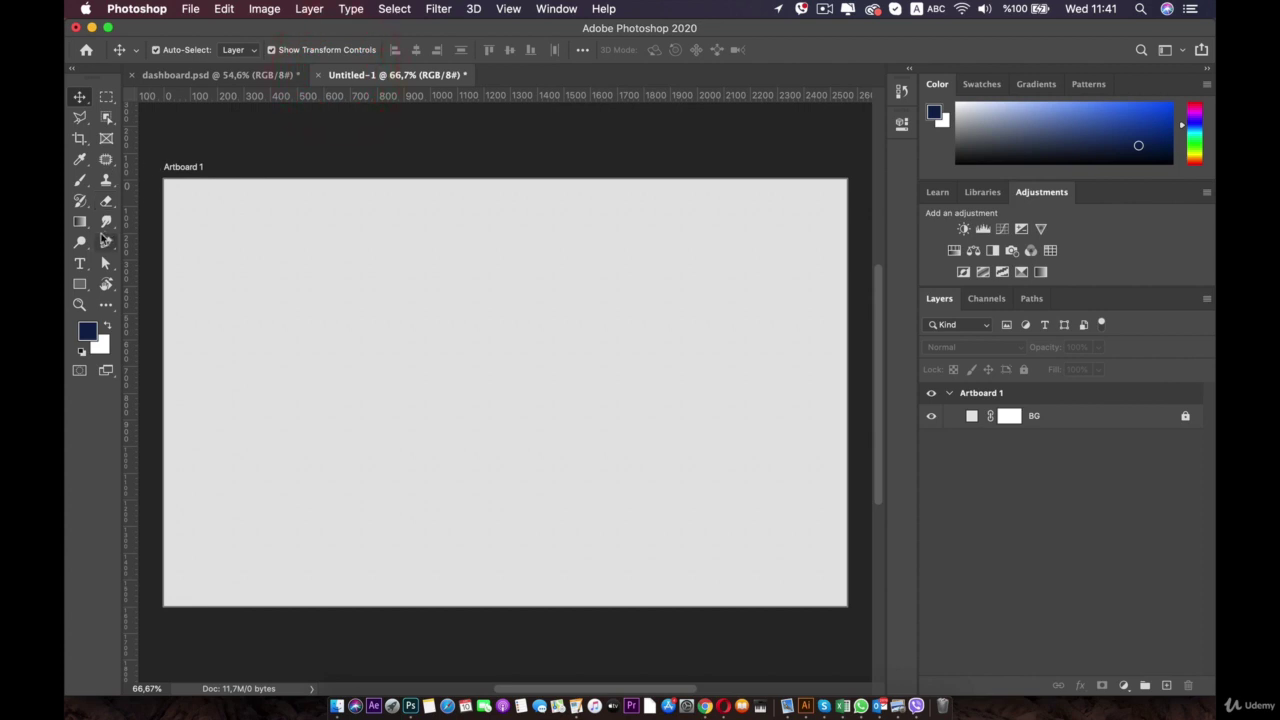
click(84, 286)
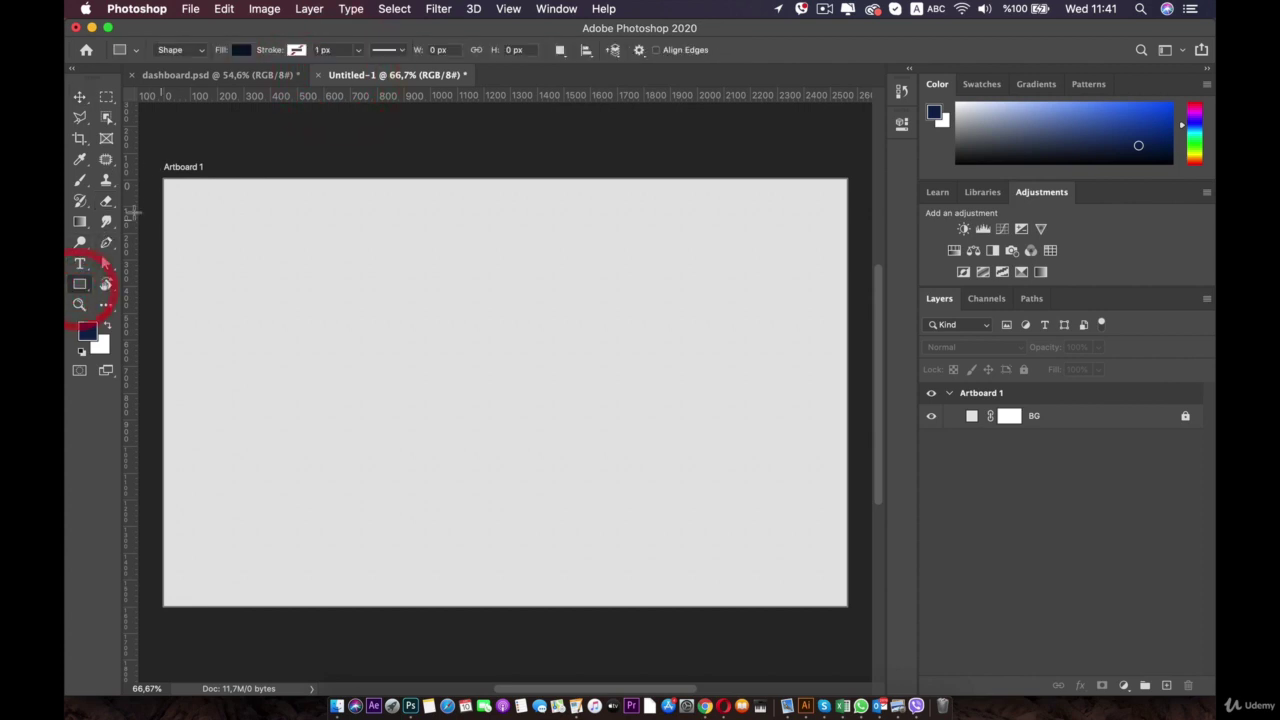
right_click(84, 284)
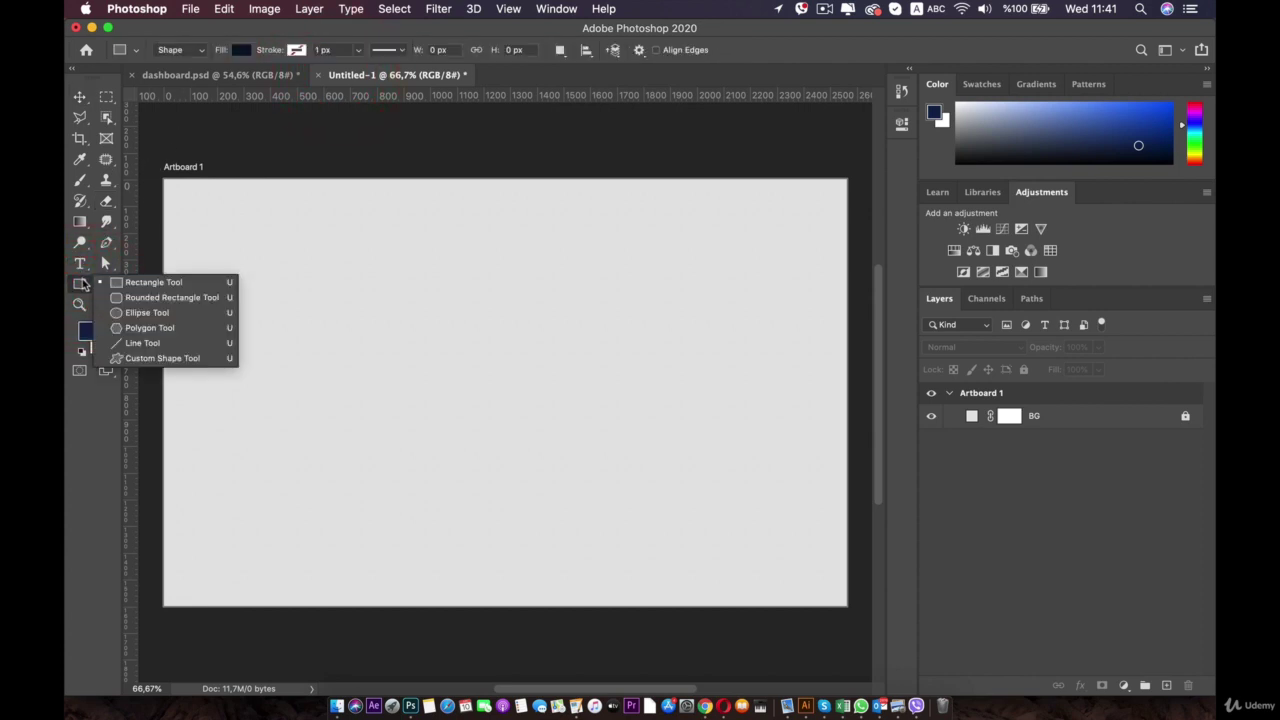
click(150, 282)
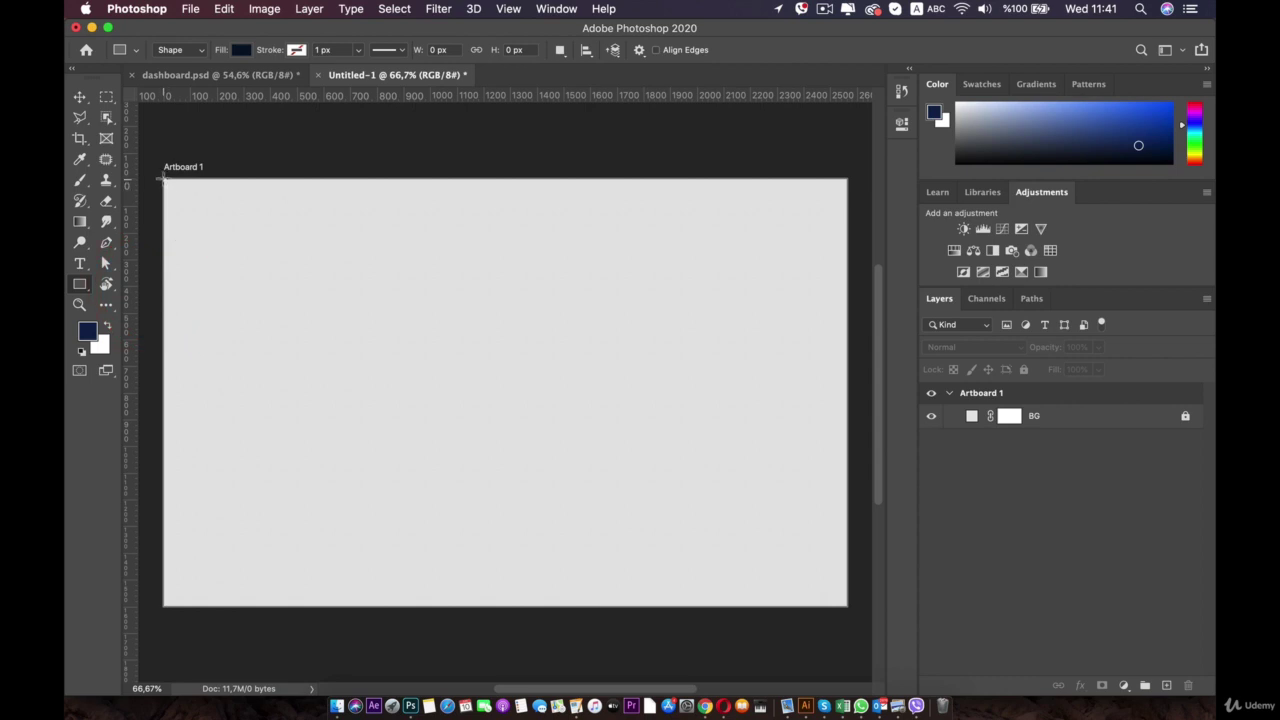
drag(162, 178, 324, 605)
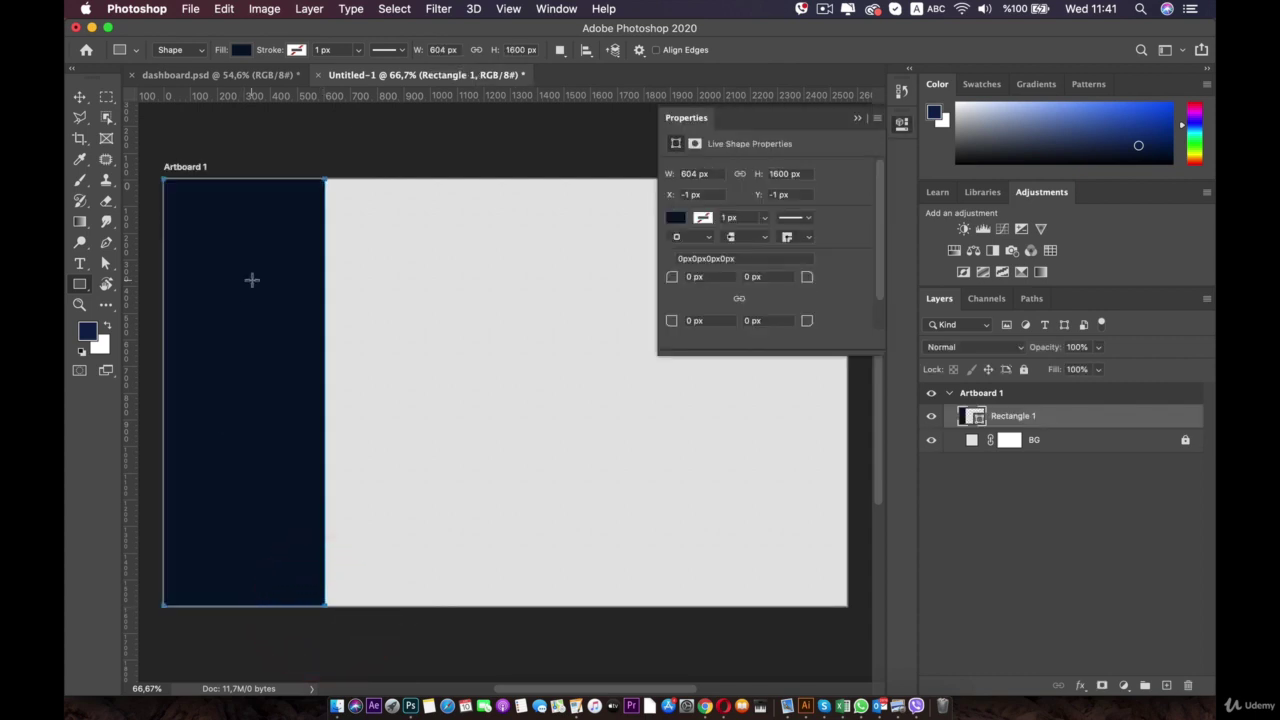
- Move the sidebar rectangle so its top edge sits at Y 0 px on the artboard, and apply the transform
key(super+0)
drag(457, 186, 411, 243)
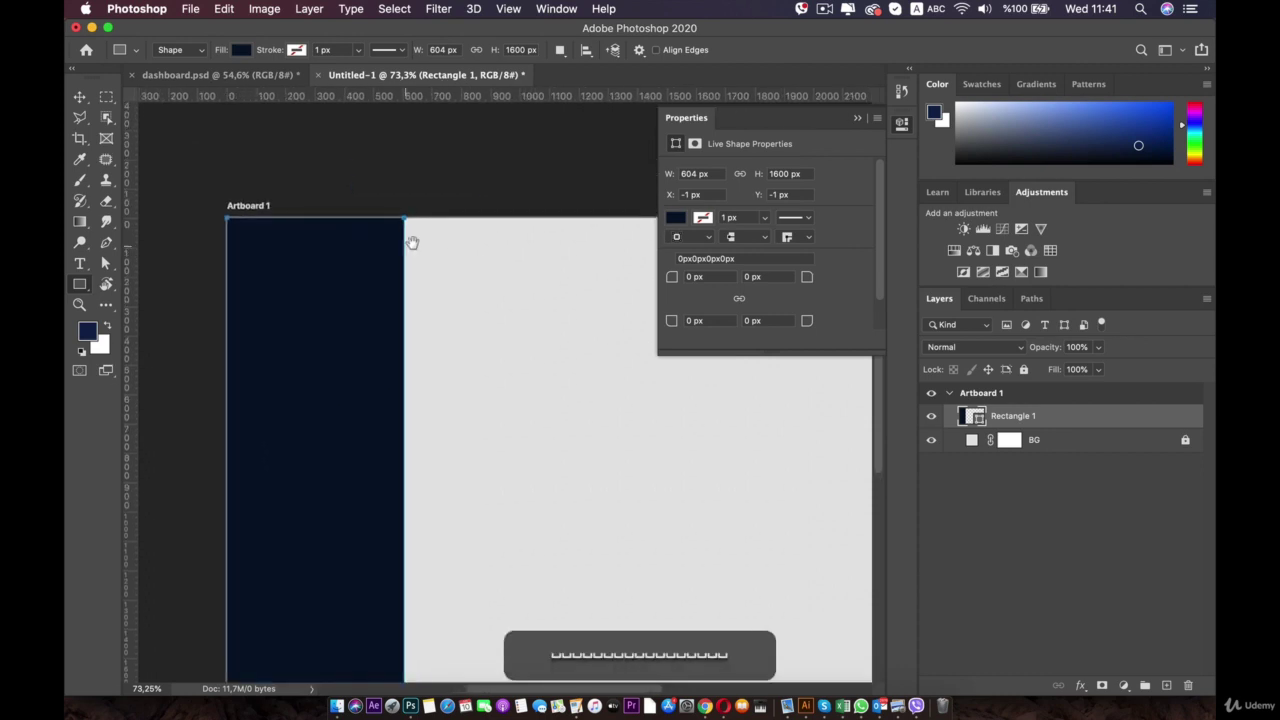
click(81, 96)
drag(302, 221, 303, 219)
drag(298, 515, 281, 281)
drag(285, 436, 284, 439)
drag(341, 251, 360, 443)
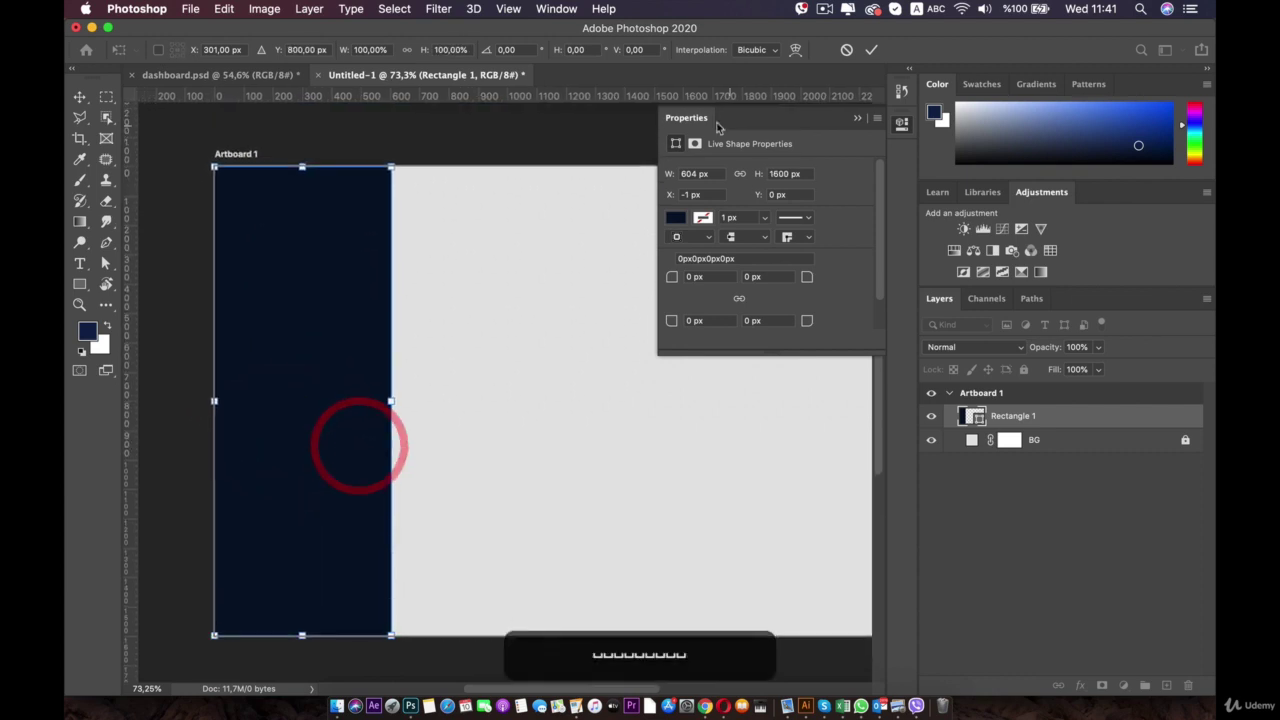
click(556, 8)
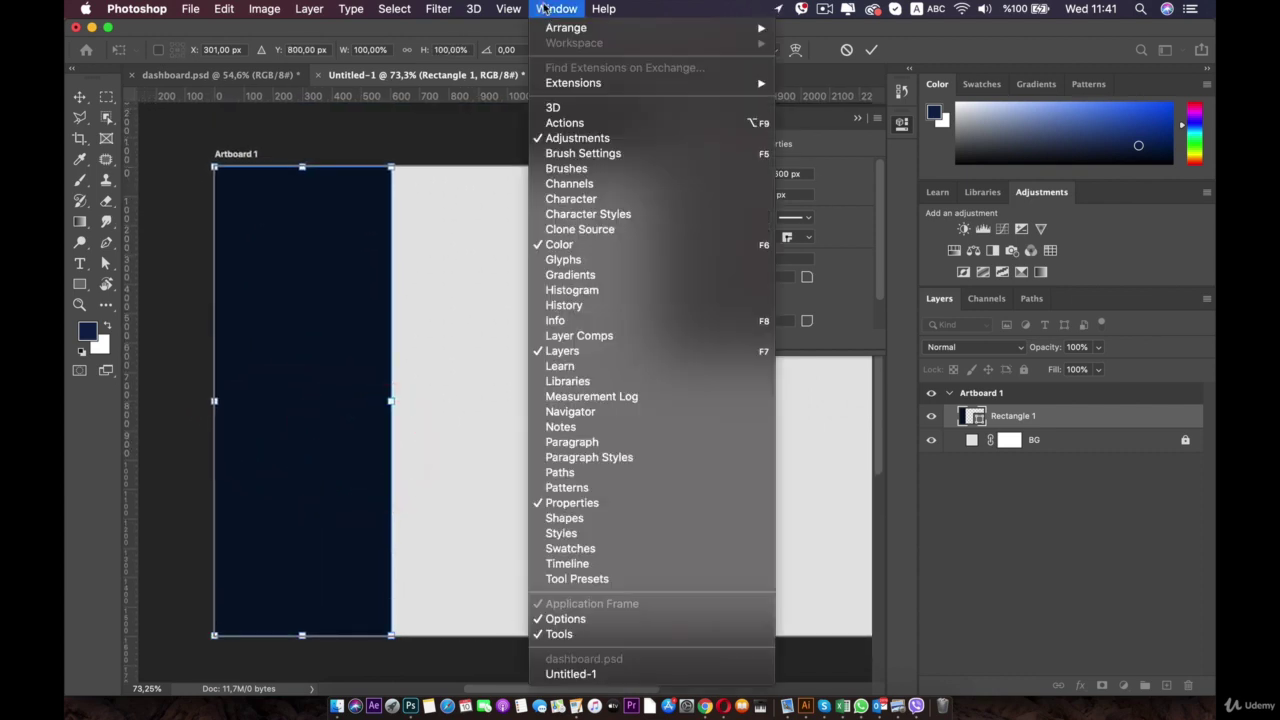
click(838, 258)
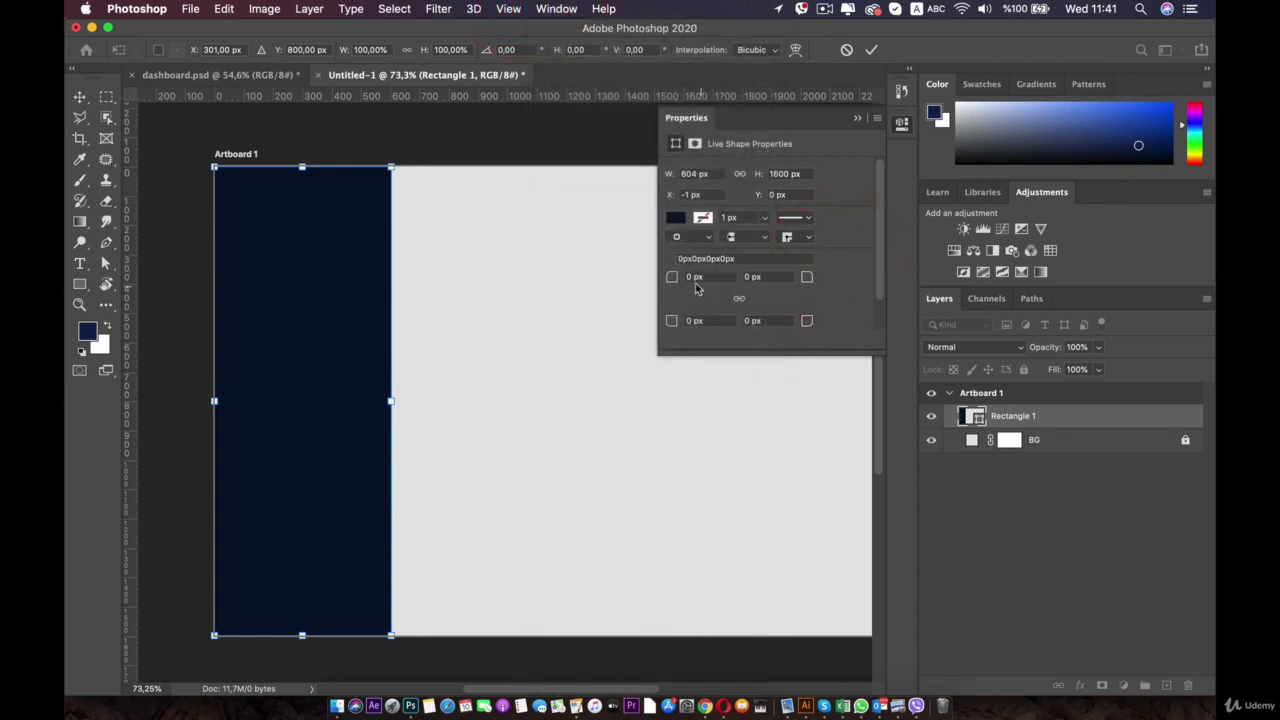
click(755, 283)
double_click(314, 223)
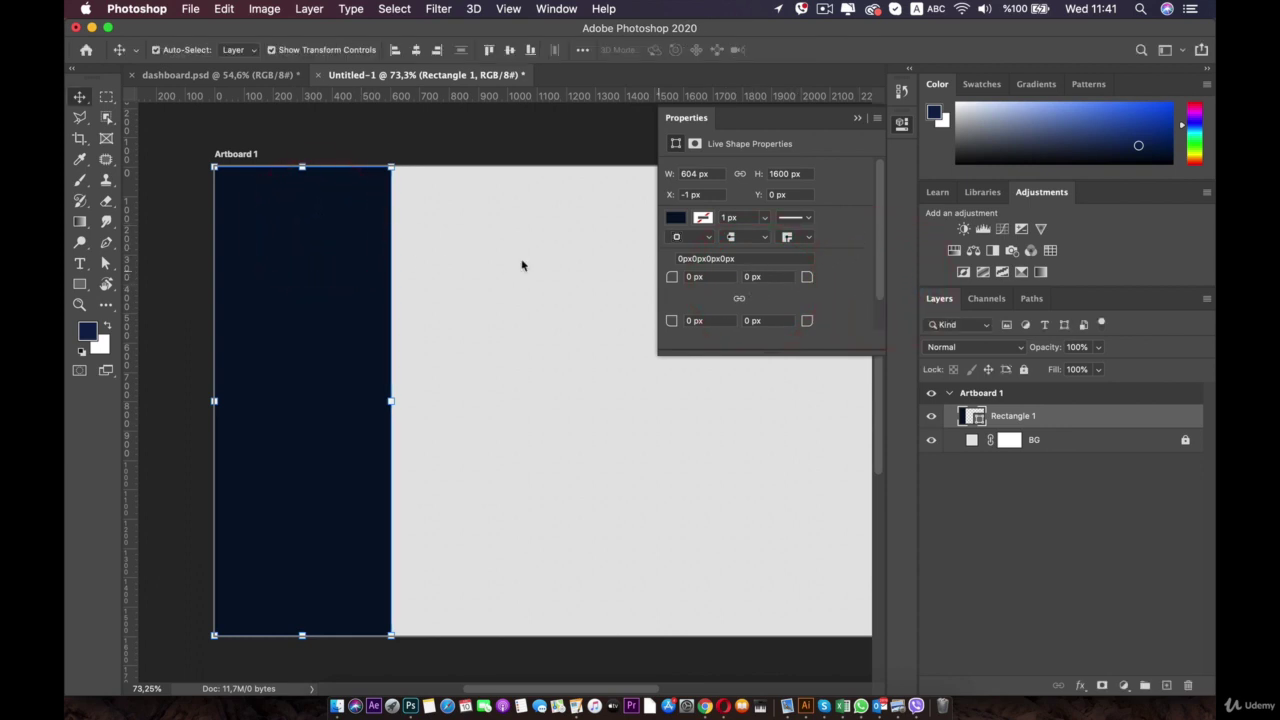
click(84, 98)
- Round the rectangle's top-right corner to 61 px, try changing it to 82 px with the corner radii linked, and undo that linked change
drag(808, 280, 883, 280)
key(super+z)
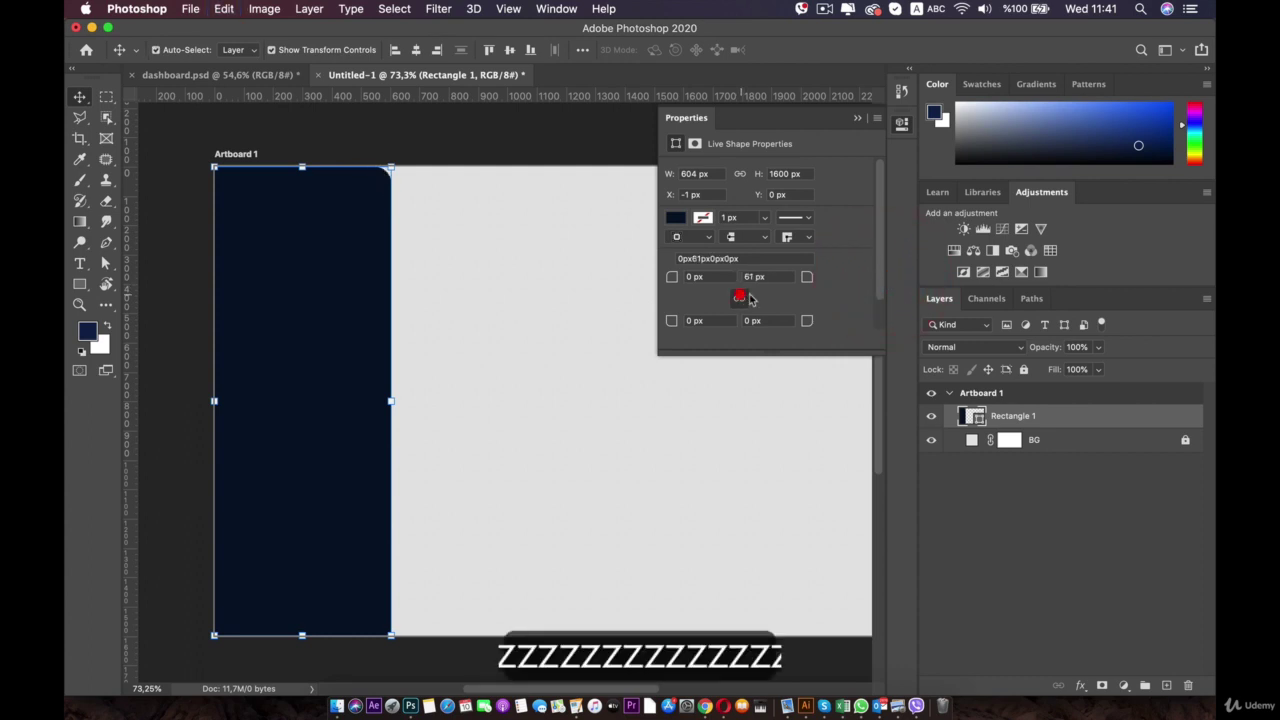
click(739, 297)
key(super+z)
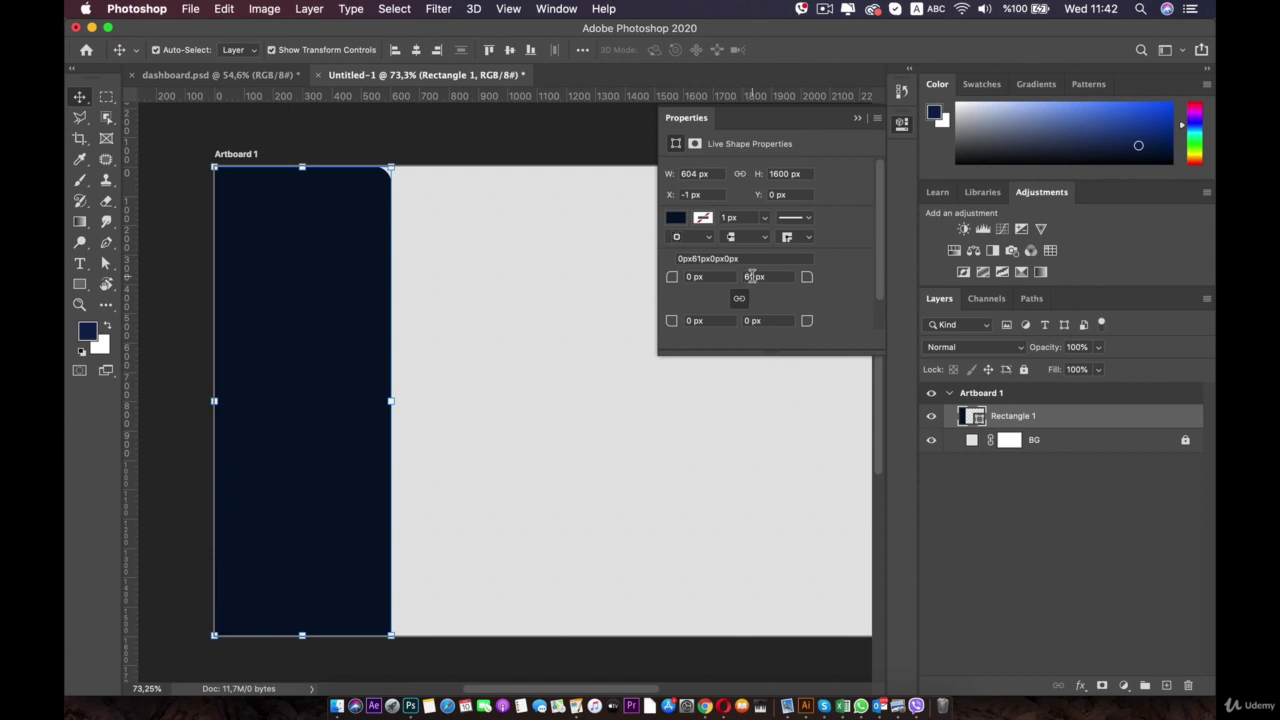
text(62)
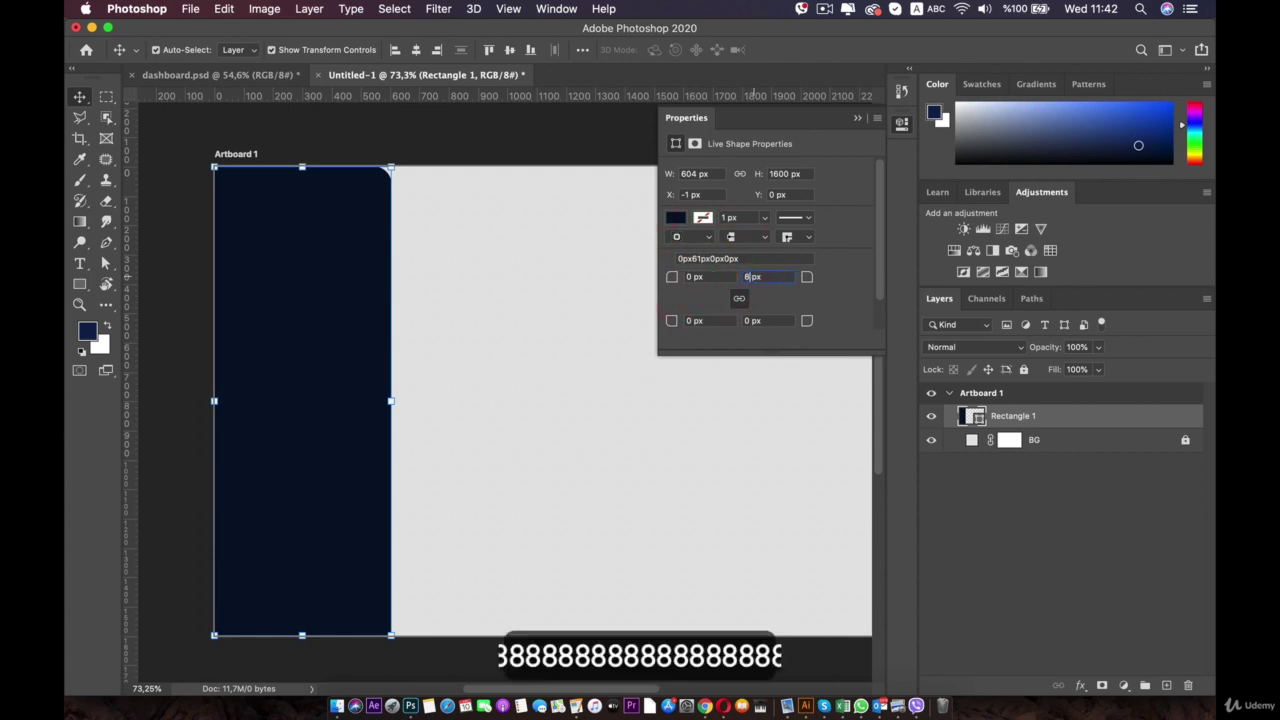
click(749, 320)
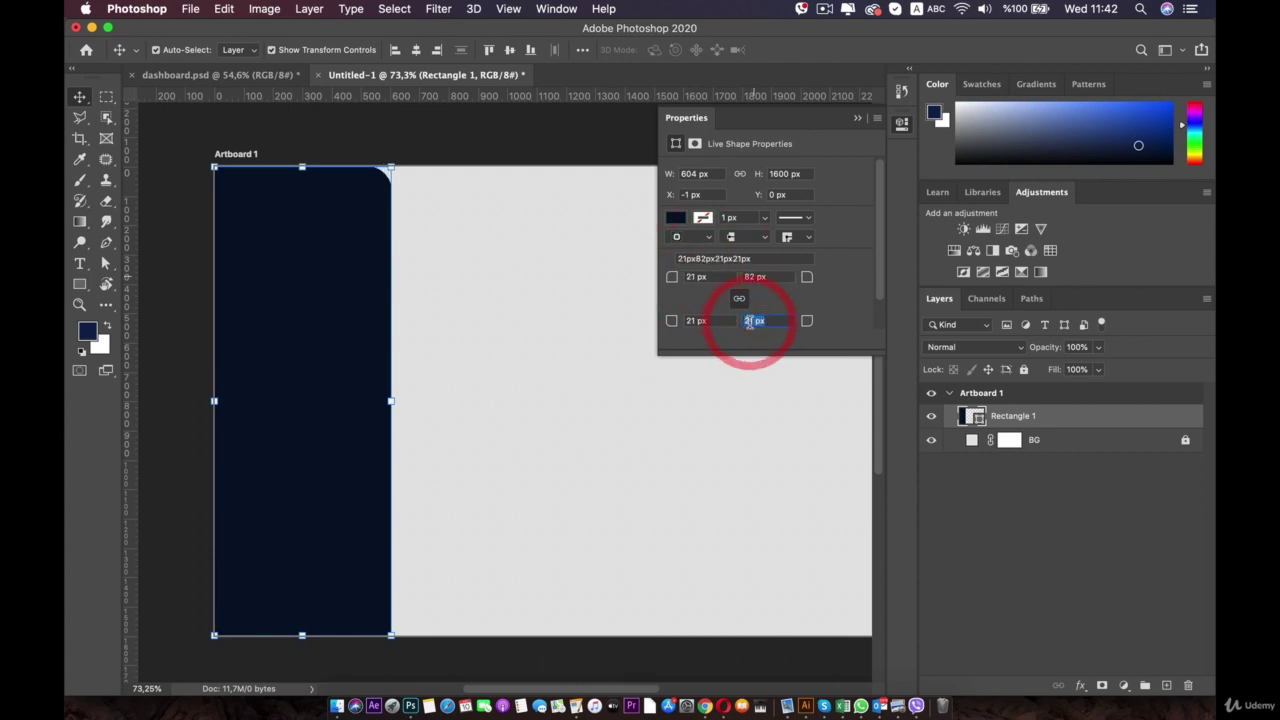
key(super+z)
key(super+z)
key(super+z)
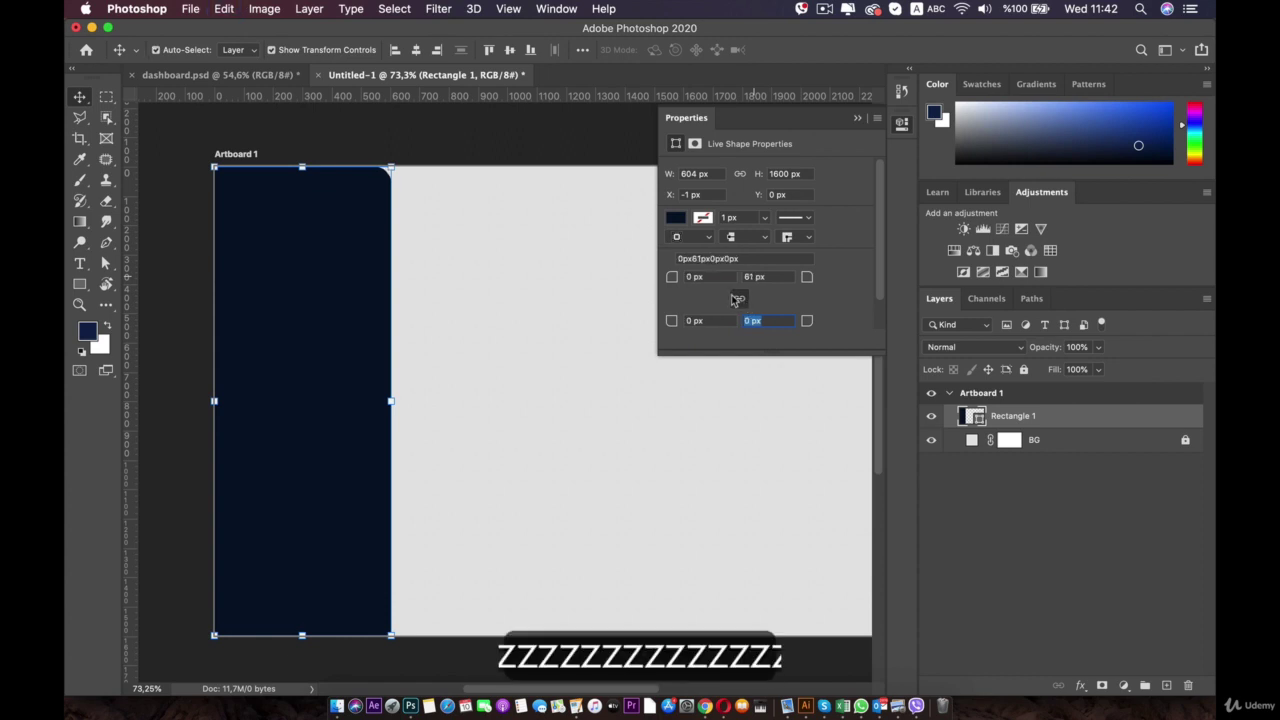
- Set the sidebar rectangle's top-right and bottom-right corner radii to 82 px with the radii unlinked
click(752, 277)
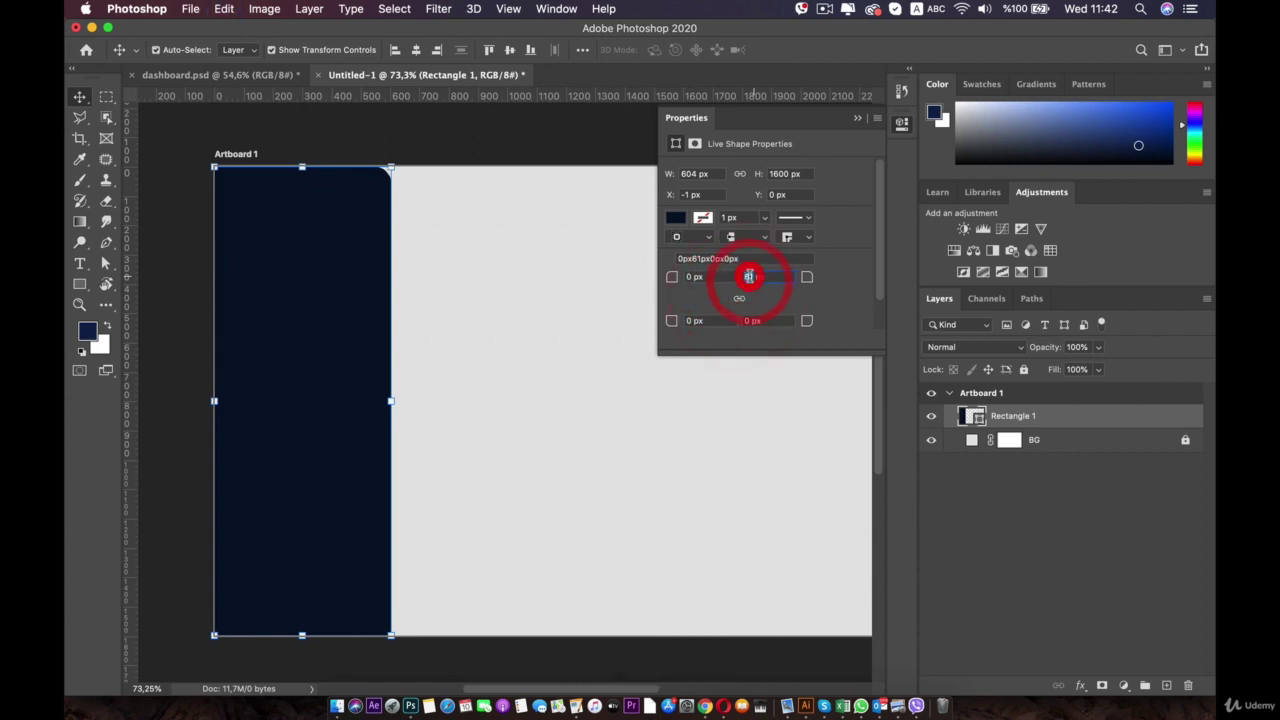
text(82)
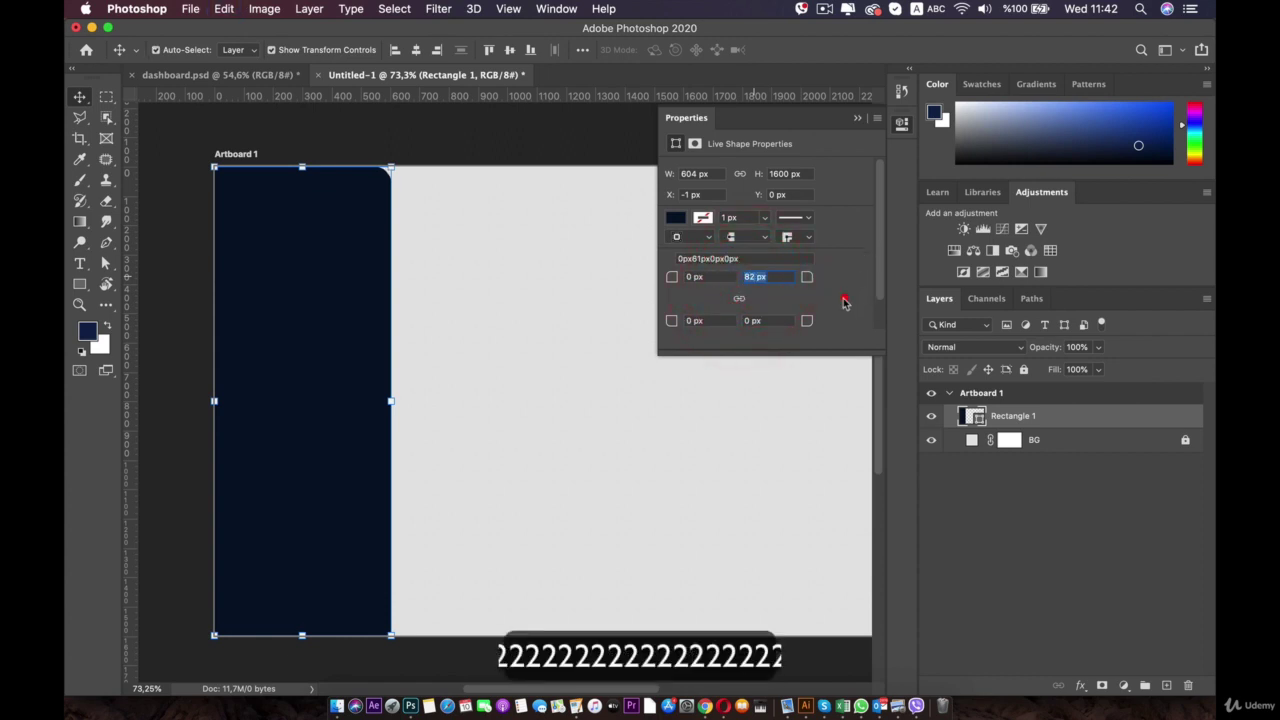
click(843, 300)
click(755, 320)
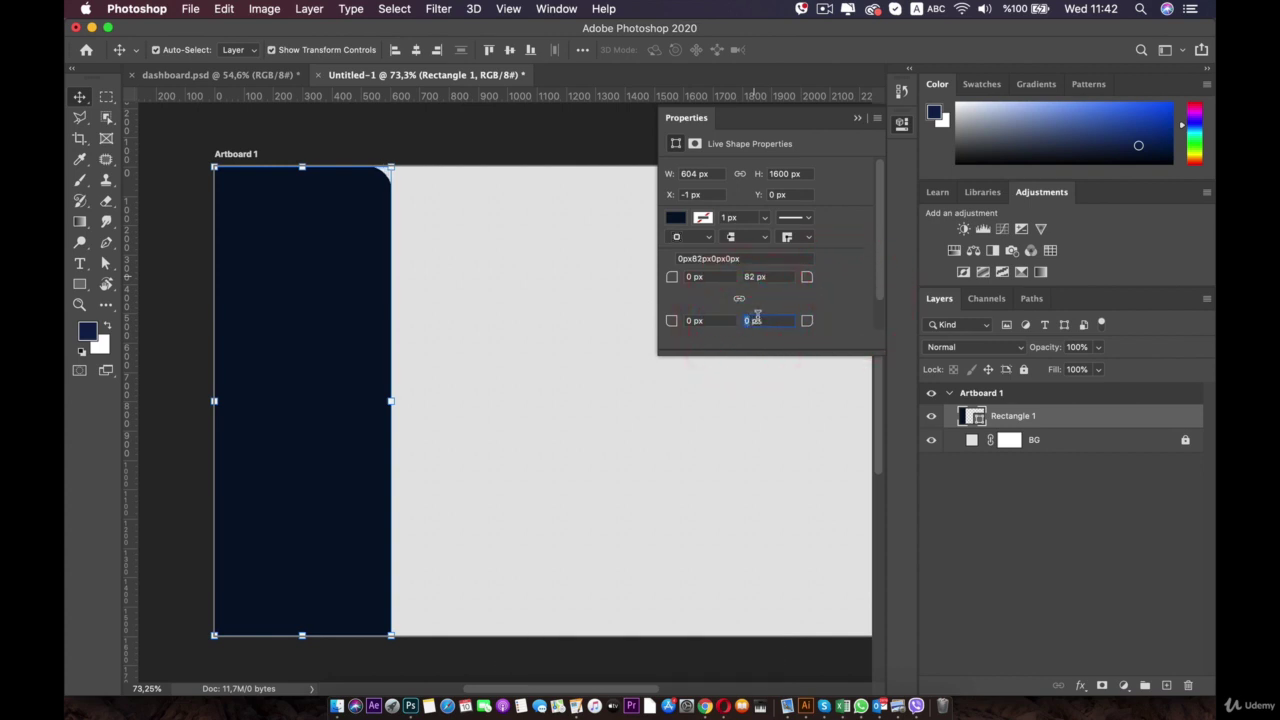
text(82)
click(847, 297)
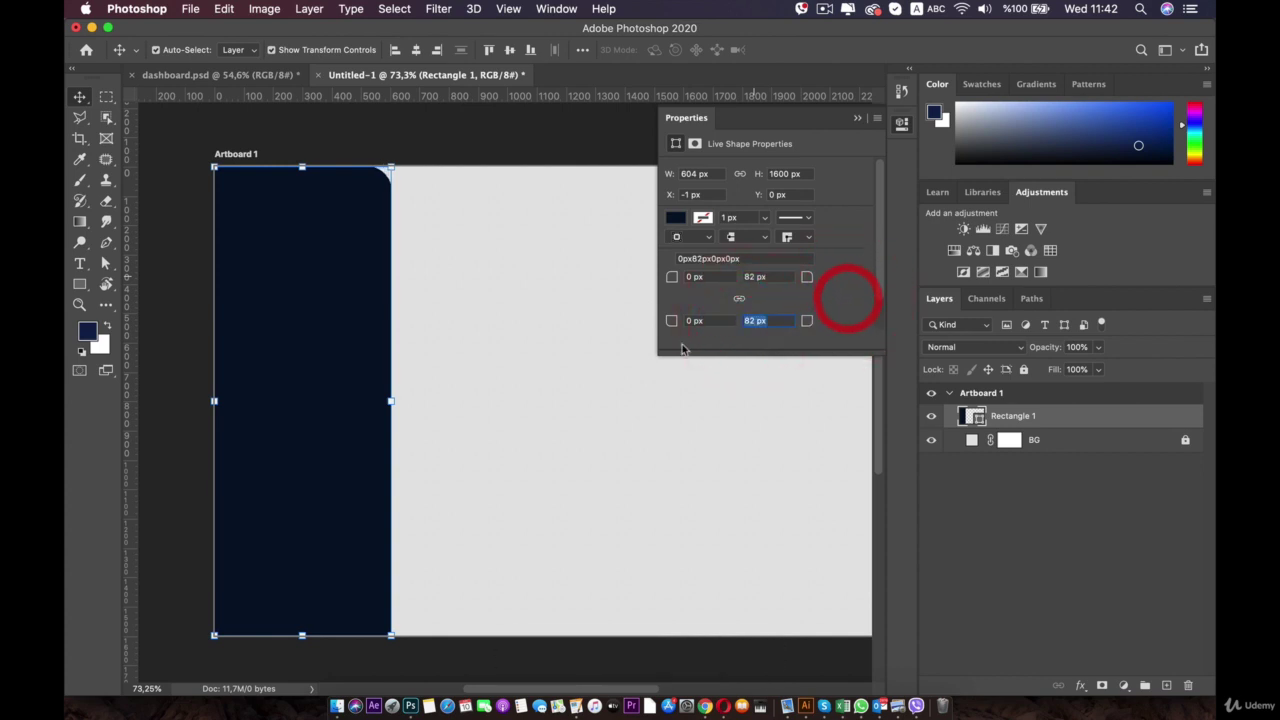
click(354, 371)
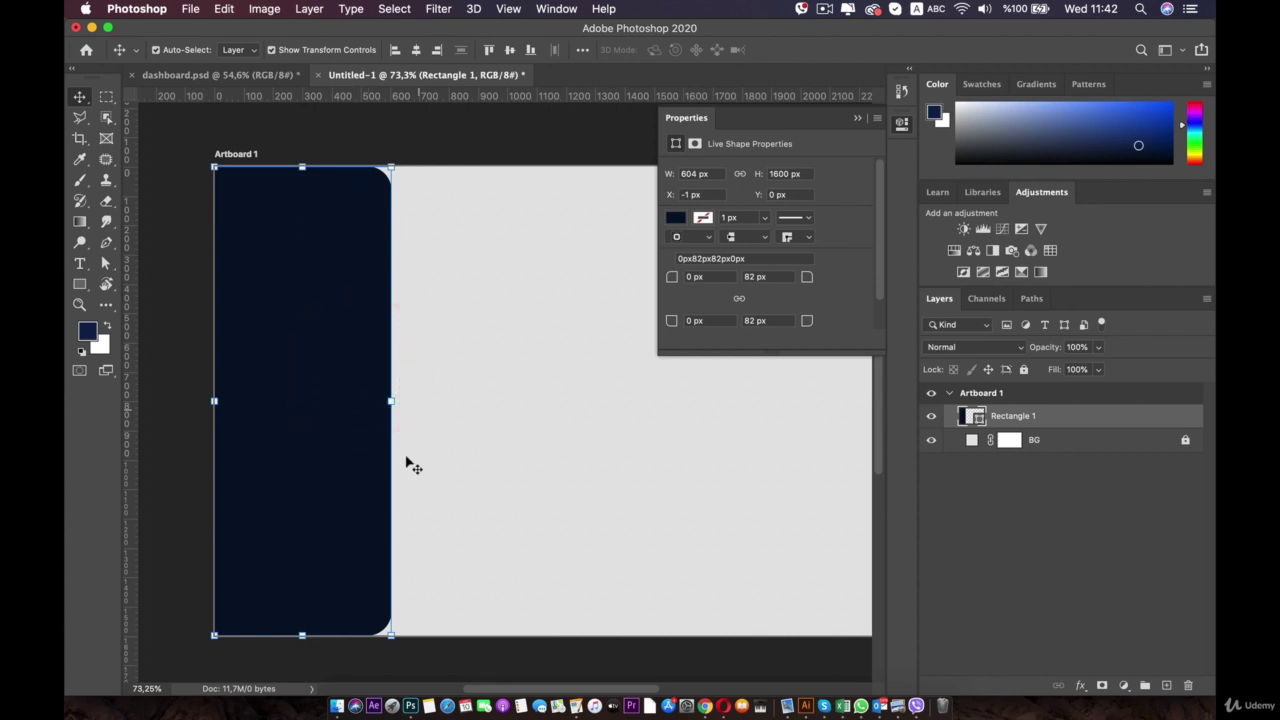
- Fill the sidebar rectangle with purple 5724da and accept the color
click(674, 218)
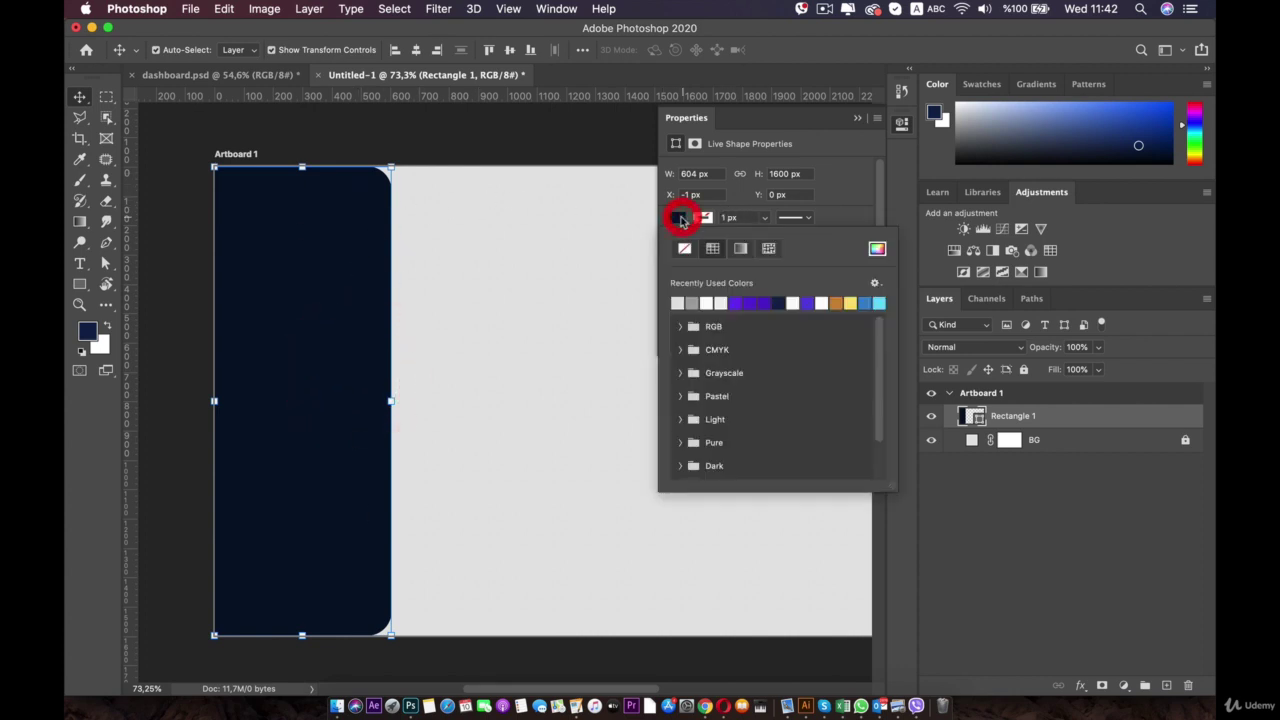
click(751, 301)
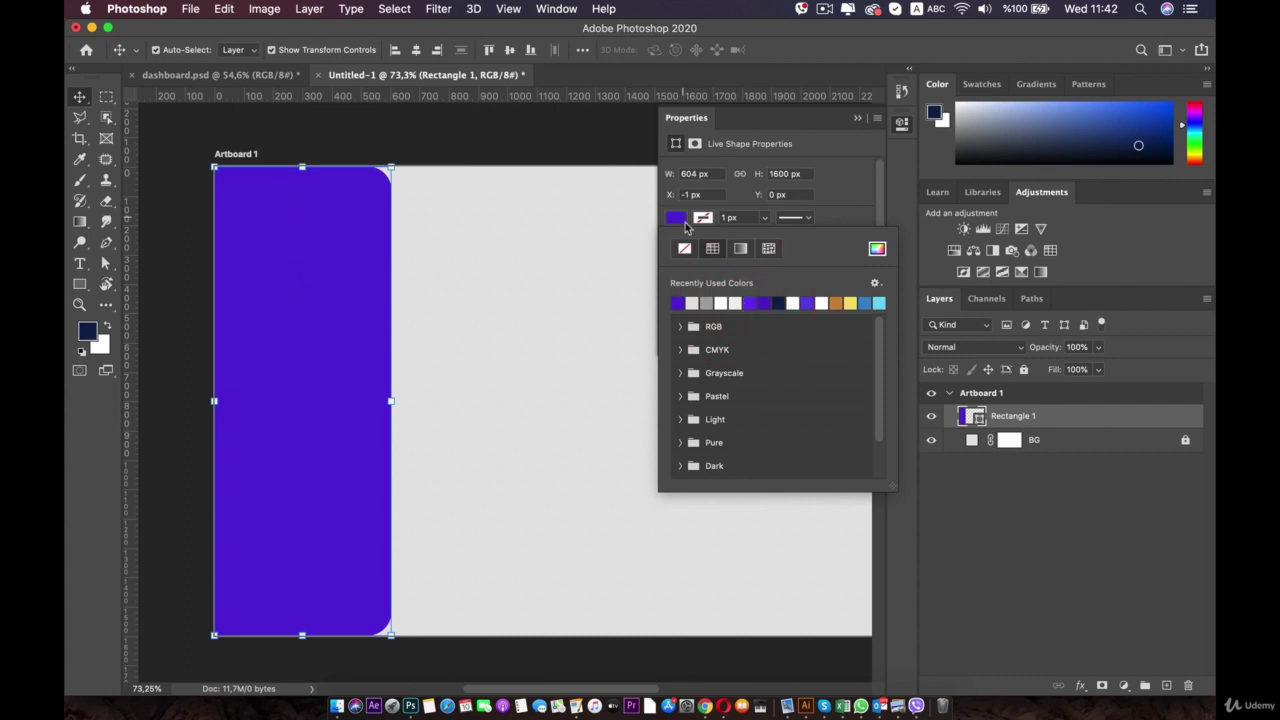
click(877, 249)
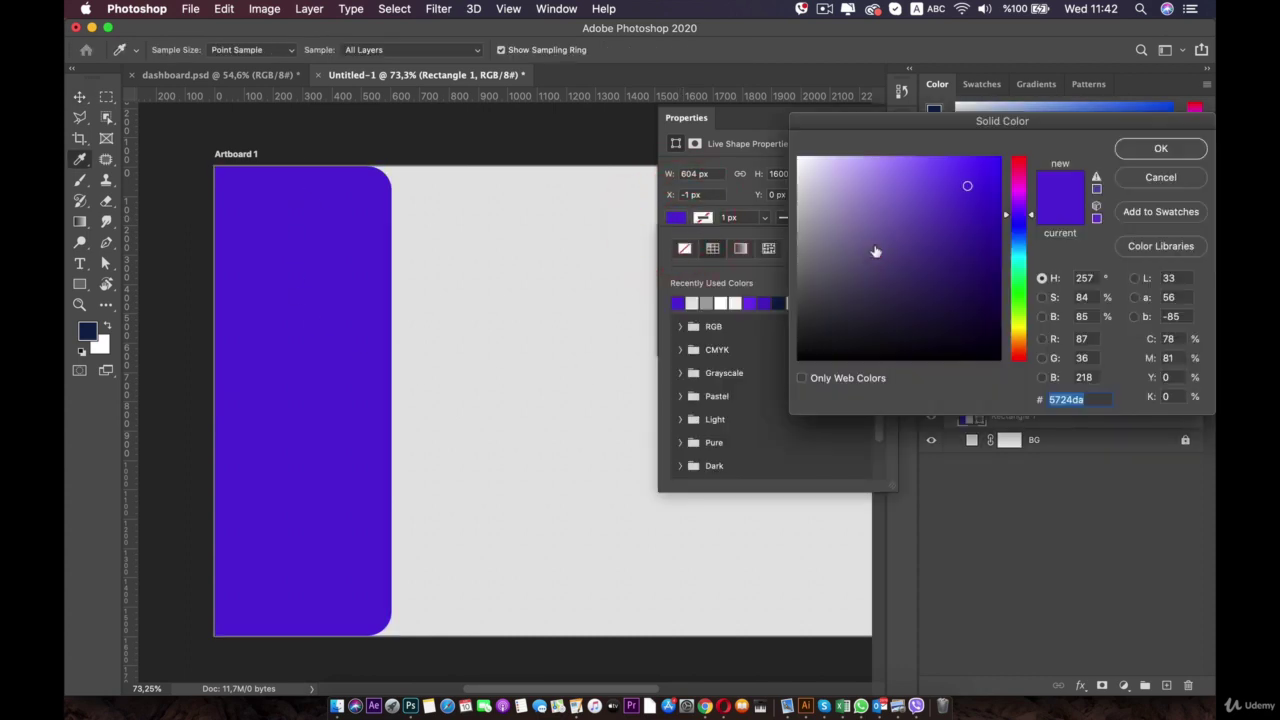
double_click(1080, 400)
click(1094, 406)
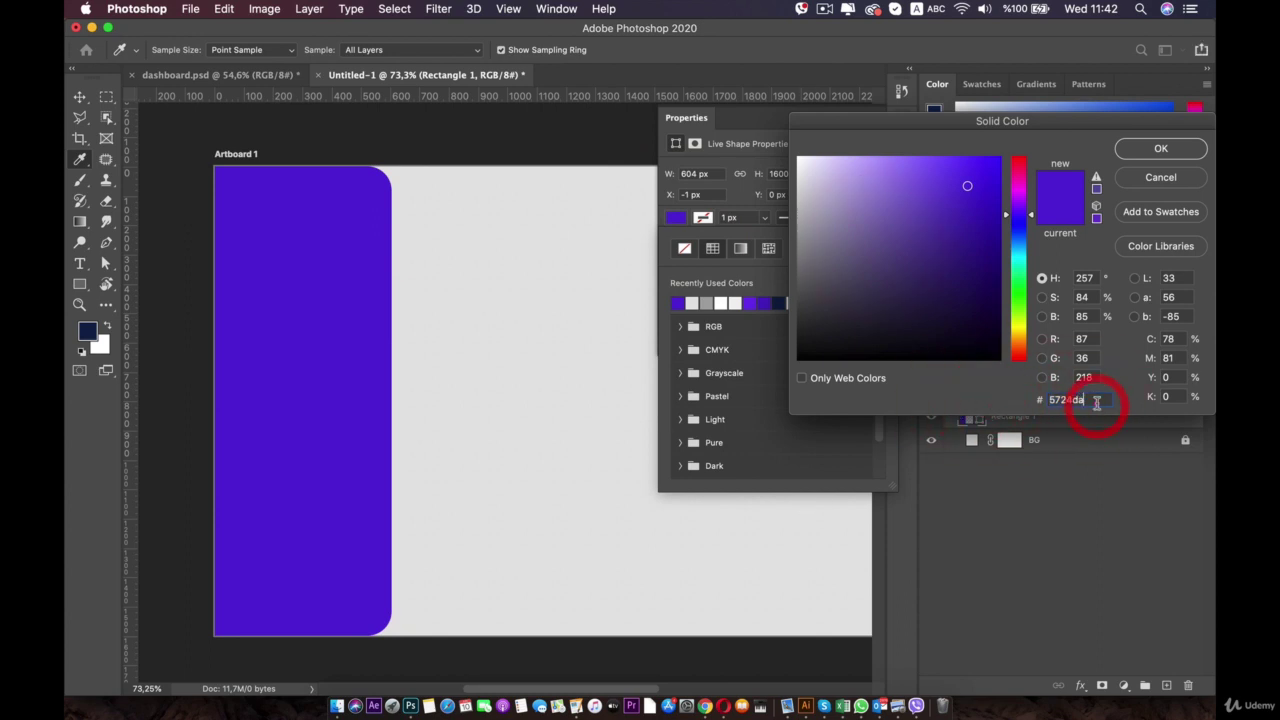
click(1160, 148)
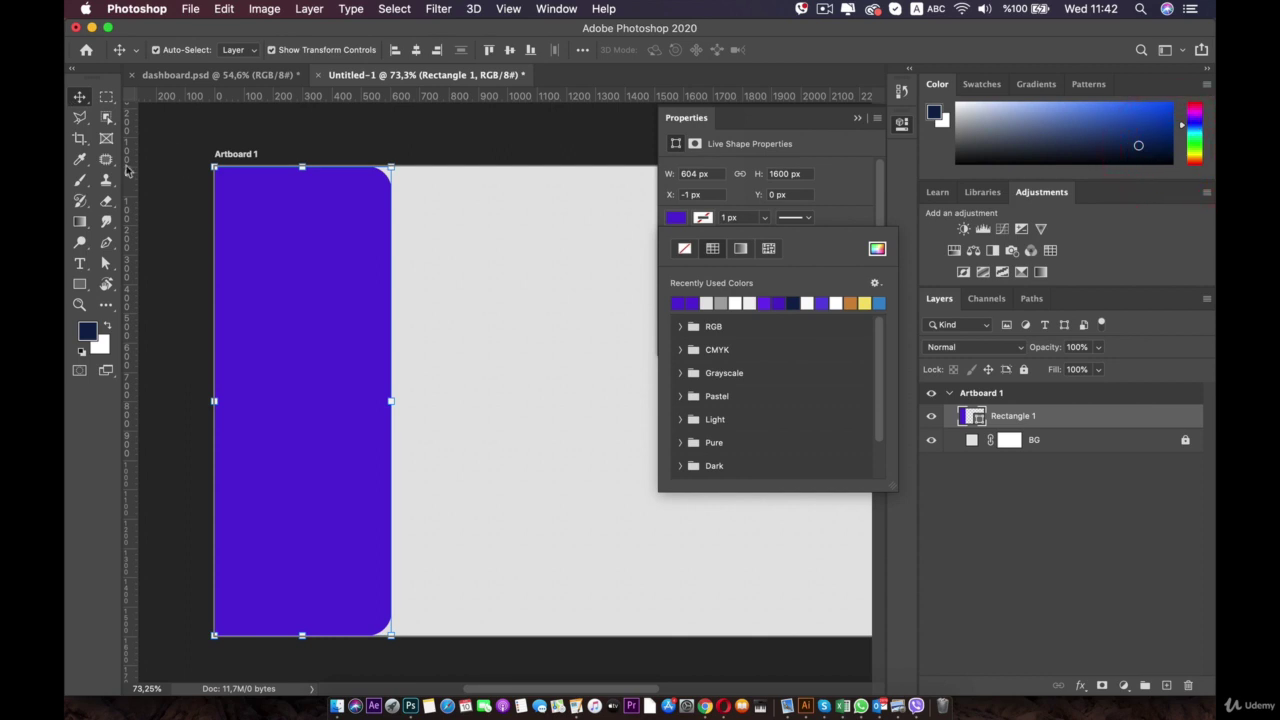
click(274, 217)
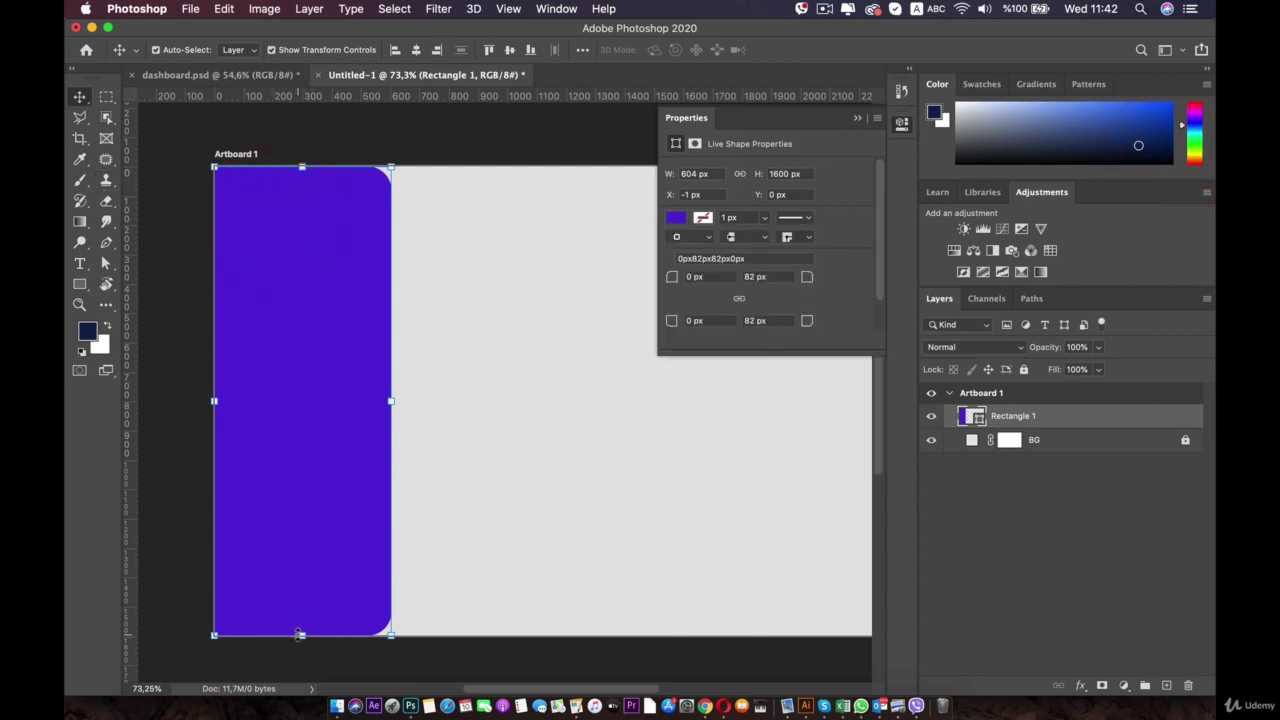
- Shorten the sidebar rectangle from its lower edge to about 480 px high, apply the transform, and compare it with the dashboard.psd reference
drag(300, 634, 316, 306)
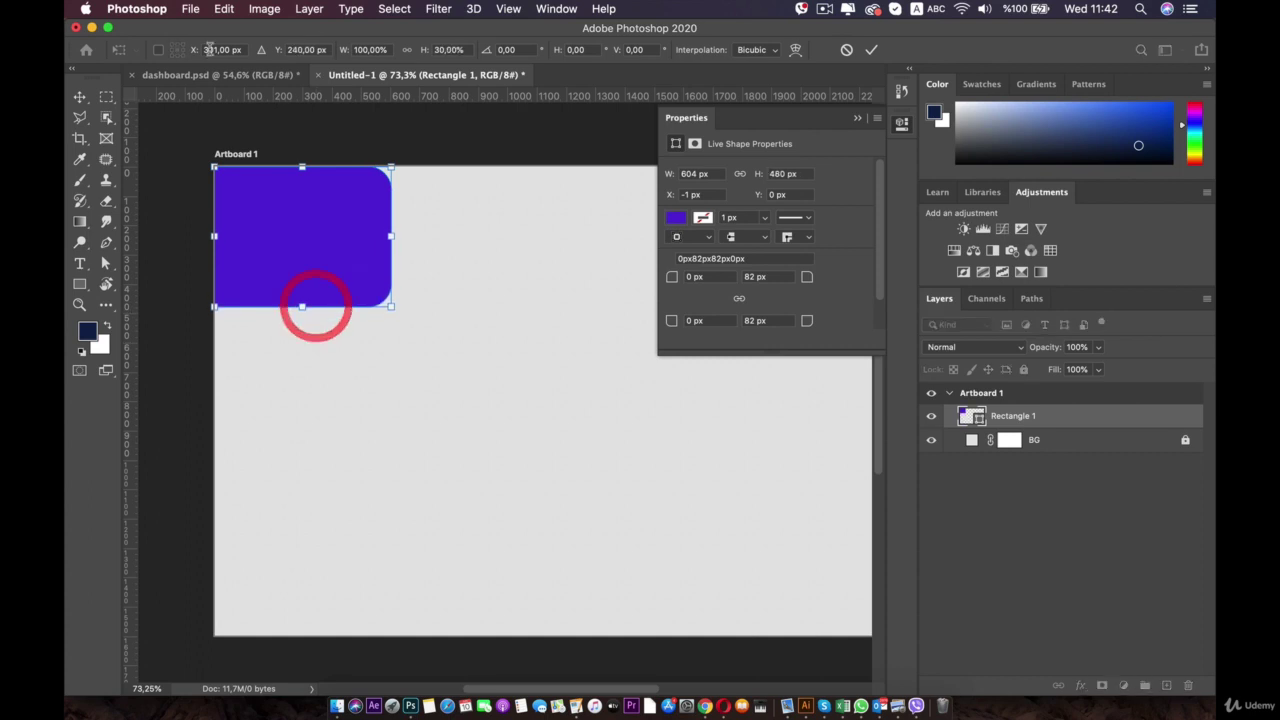
double_click(306, 234)
click(258, 76)
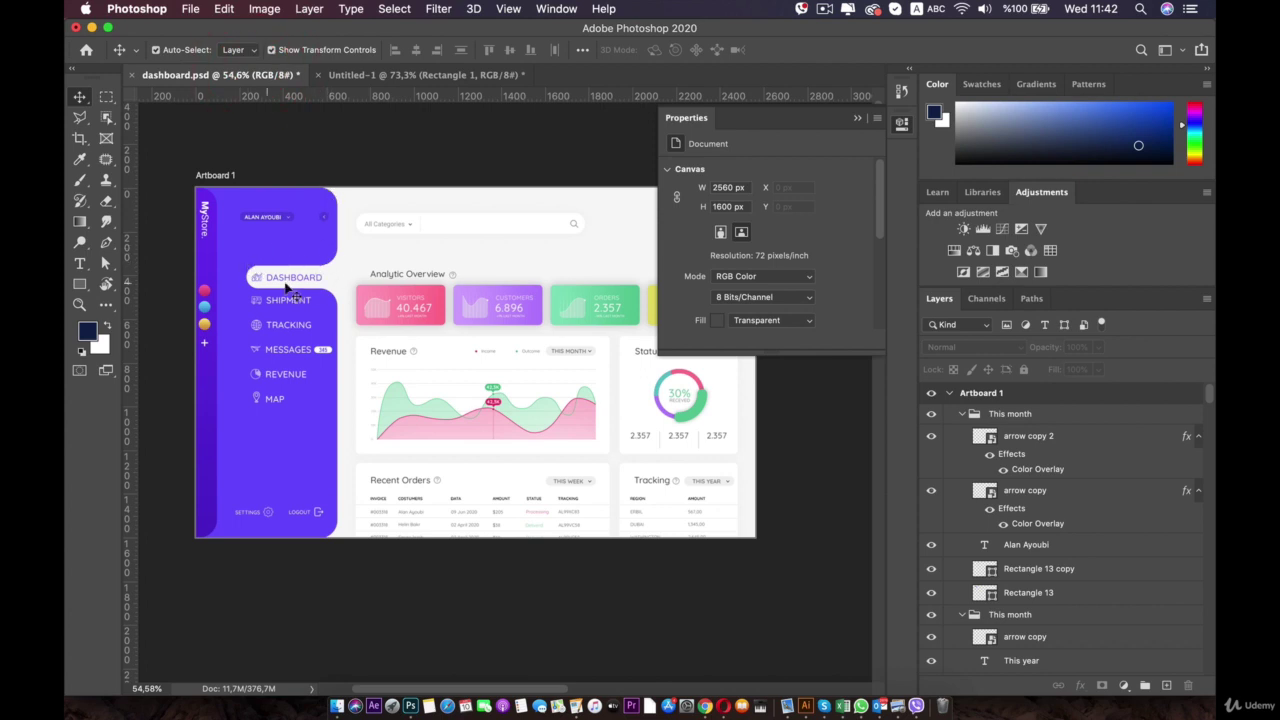
click(355, 84)
click(286, 258)
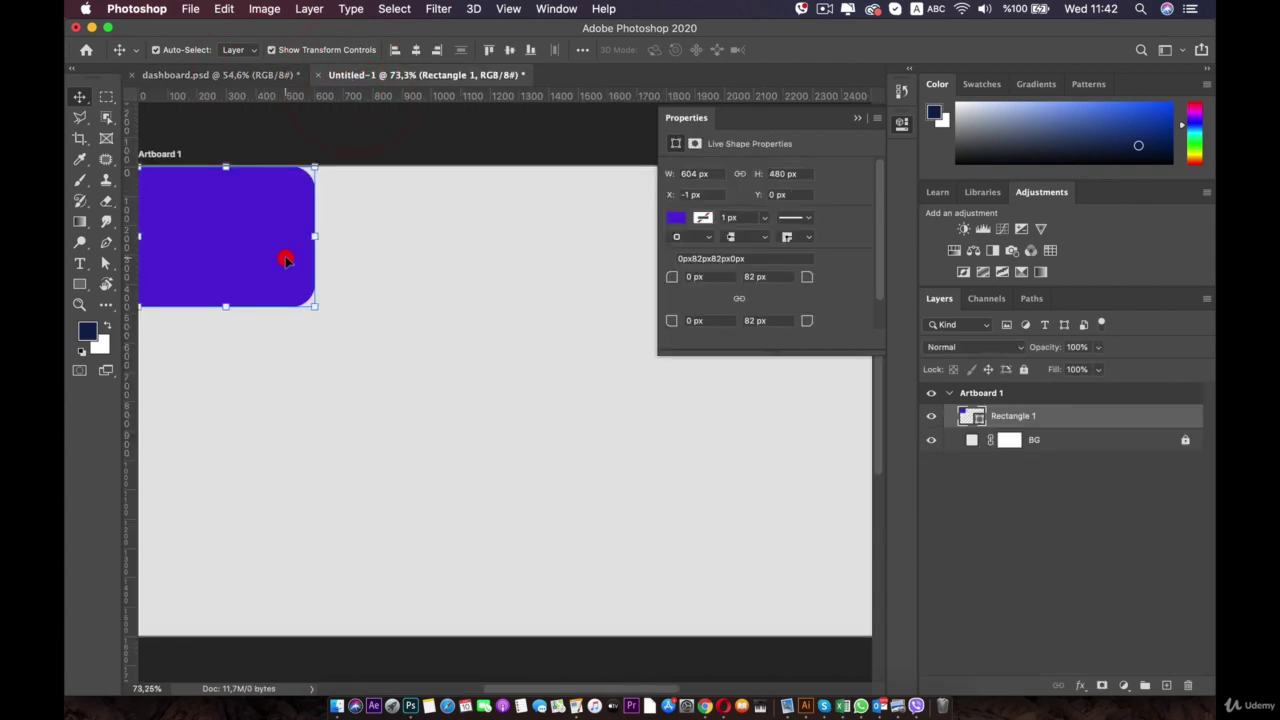
- Reduce the rectangle's height to about 462 px and duplicate it straight down, with the copy's upper edge at about Y 575 px
key(space)
drag(243, 194, 298, 228)
drag(263, 311, 253, 430)
double_click(290, 236)
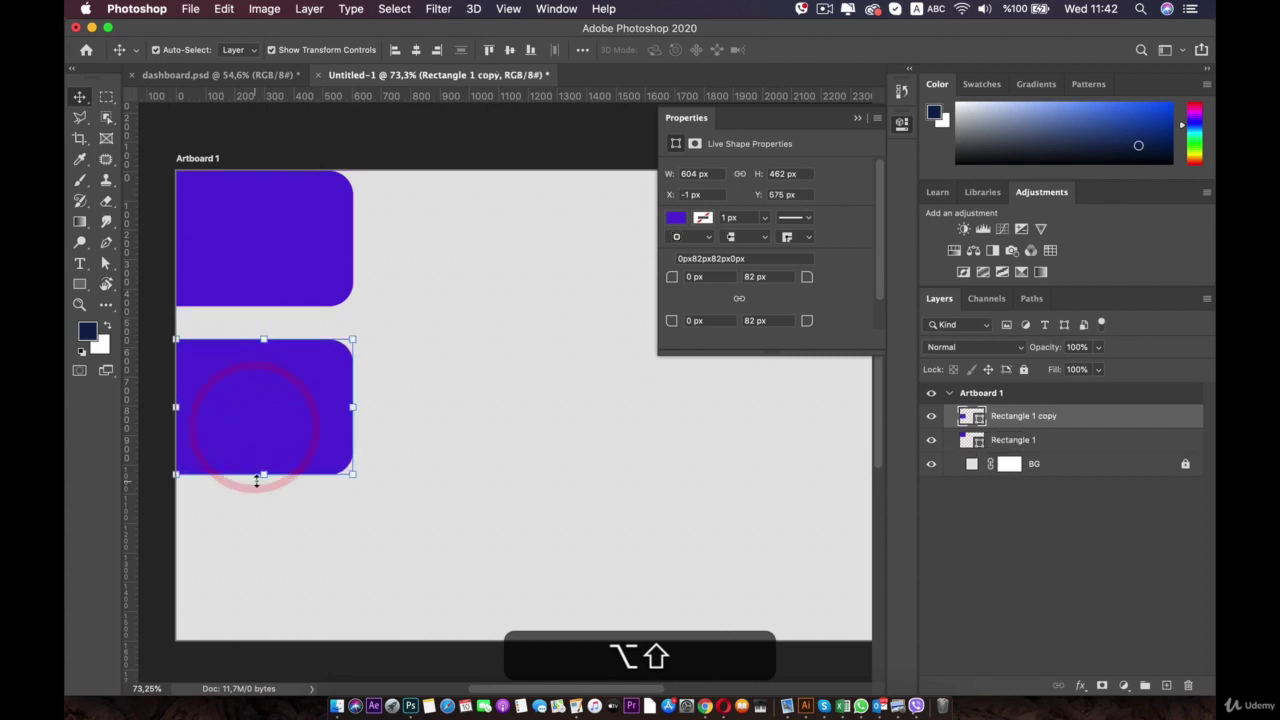
- Stretch the lower rectangle copy down to the artboard's lower edge, about 1025 px high, and apply the transform
drag(257, 478, 249, 637)
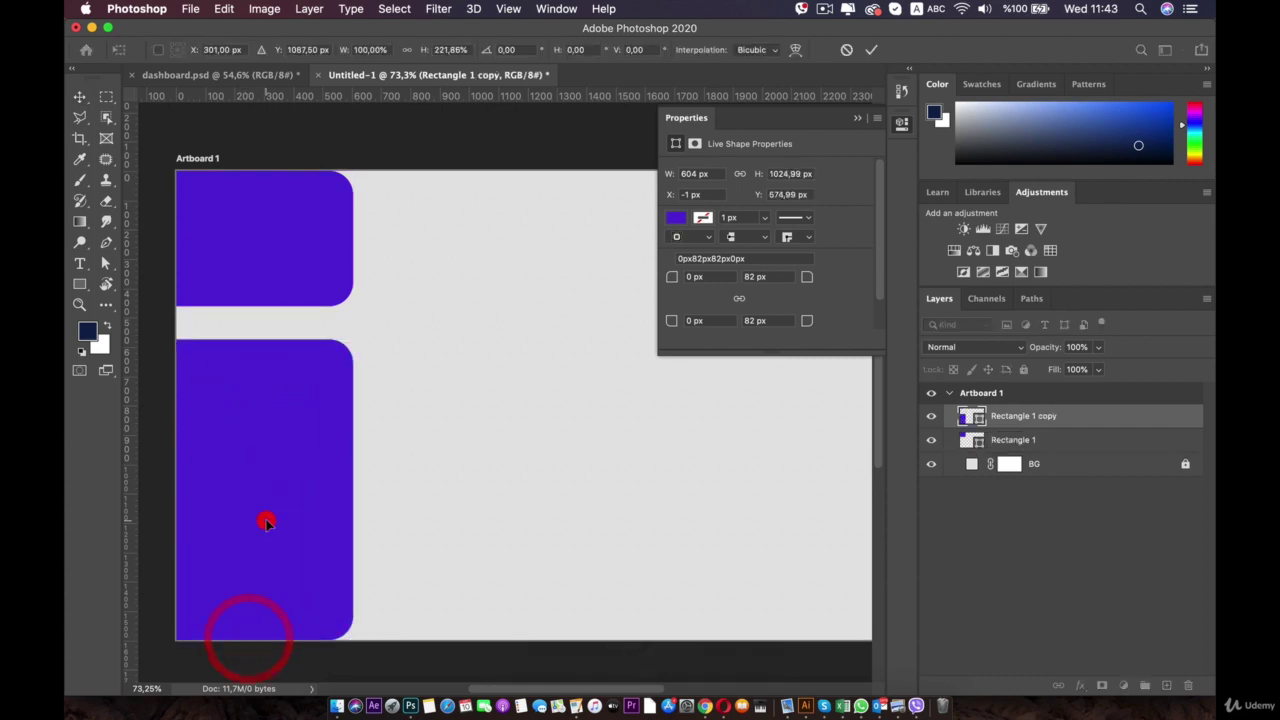
double_click(265, 521)
click(414, 373)
- Duplicate the lower rectangle and offset the copy to about X -431 px, Y 63 px so it bridges the two sidebar blocks
click(295, 420)
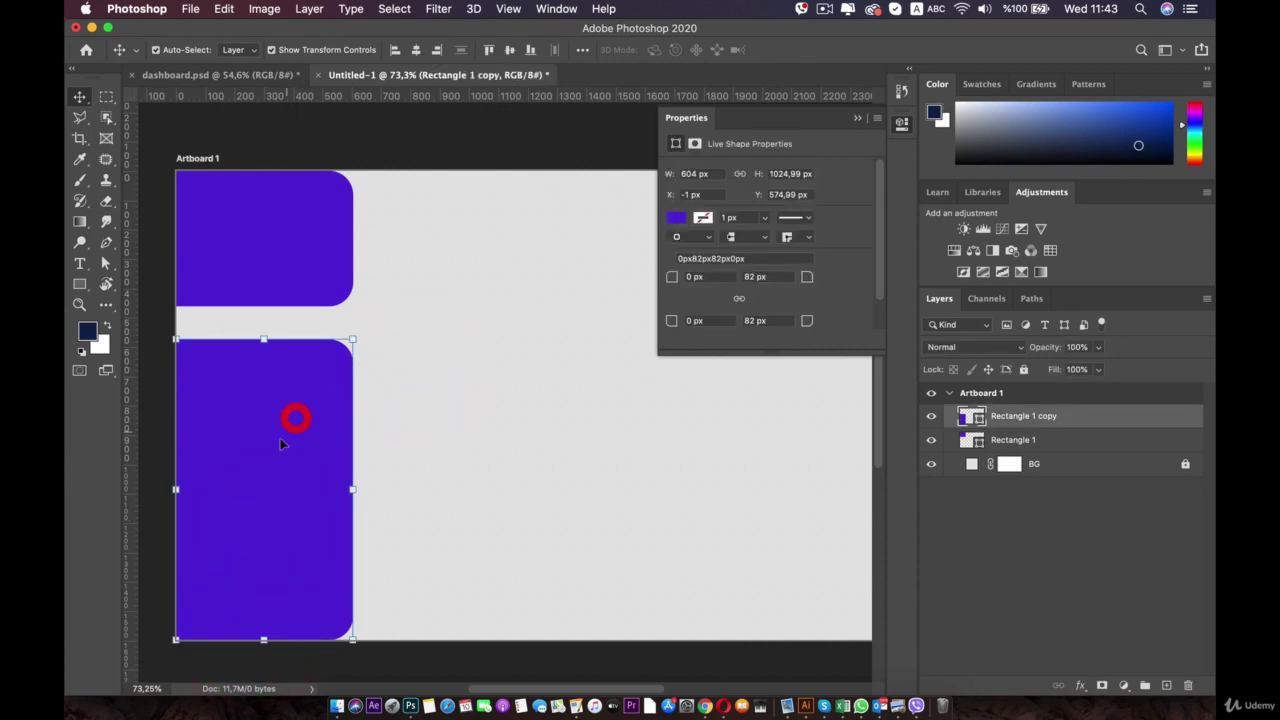
drag(262, 430, 181, 281)
click(238, 290)
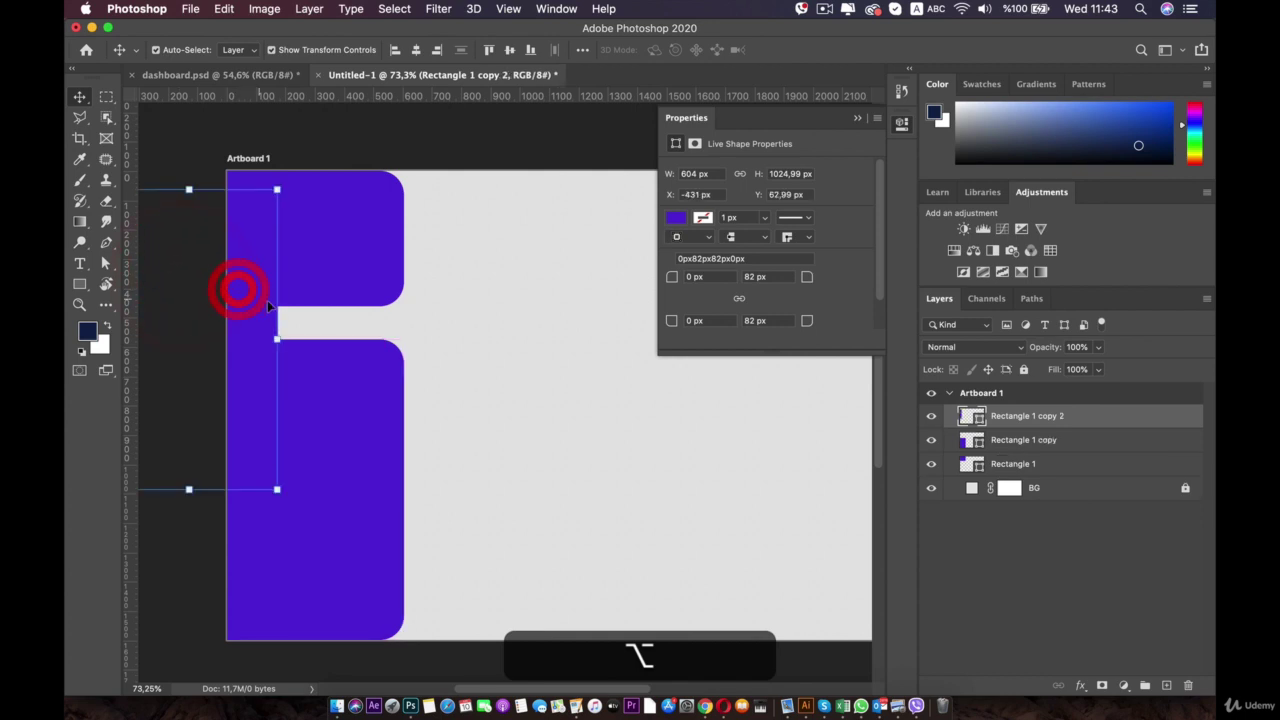
- Draw a rectangle of about 401 x 117 px filling the gap between the two purple sidebar blocks
click(380, 389)
scroll(329, 339, up, 3)
drag(309, 330, 414, 362)
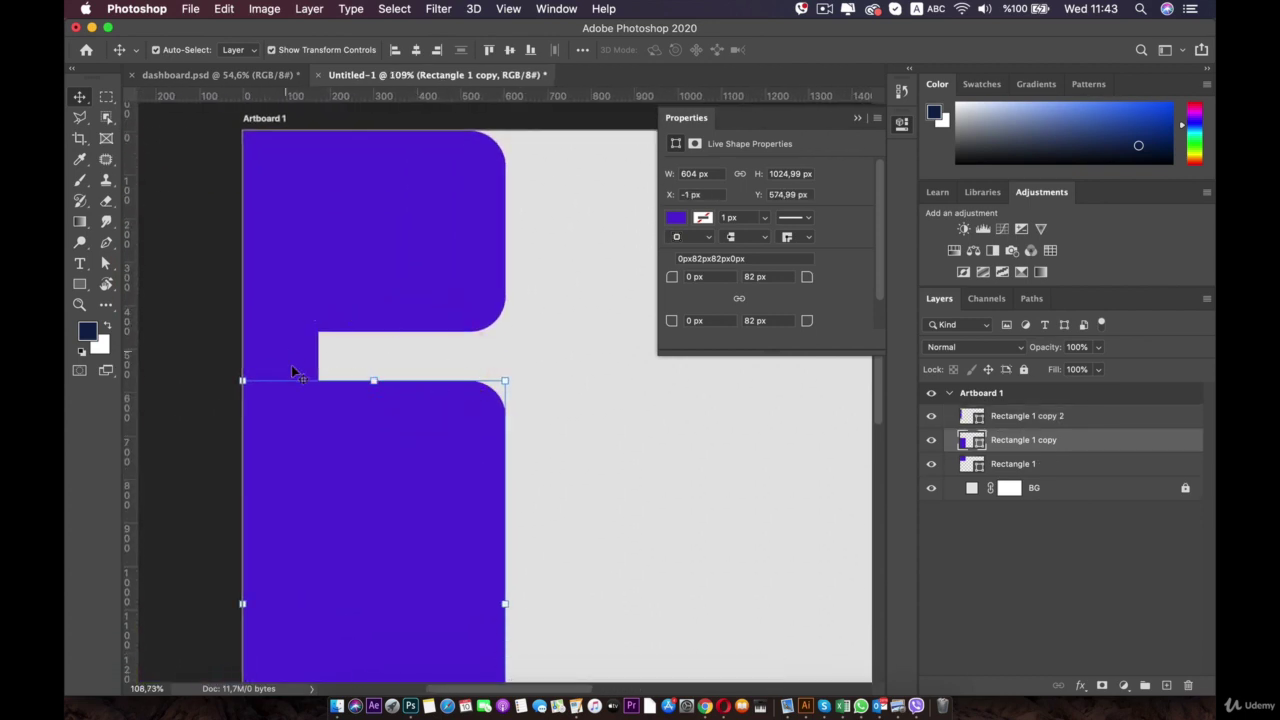
click(317, 462)
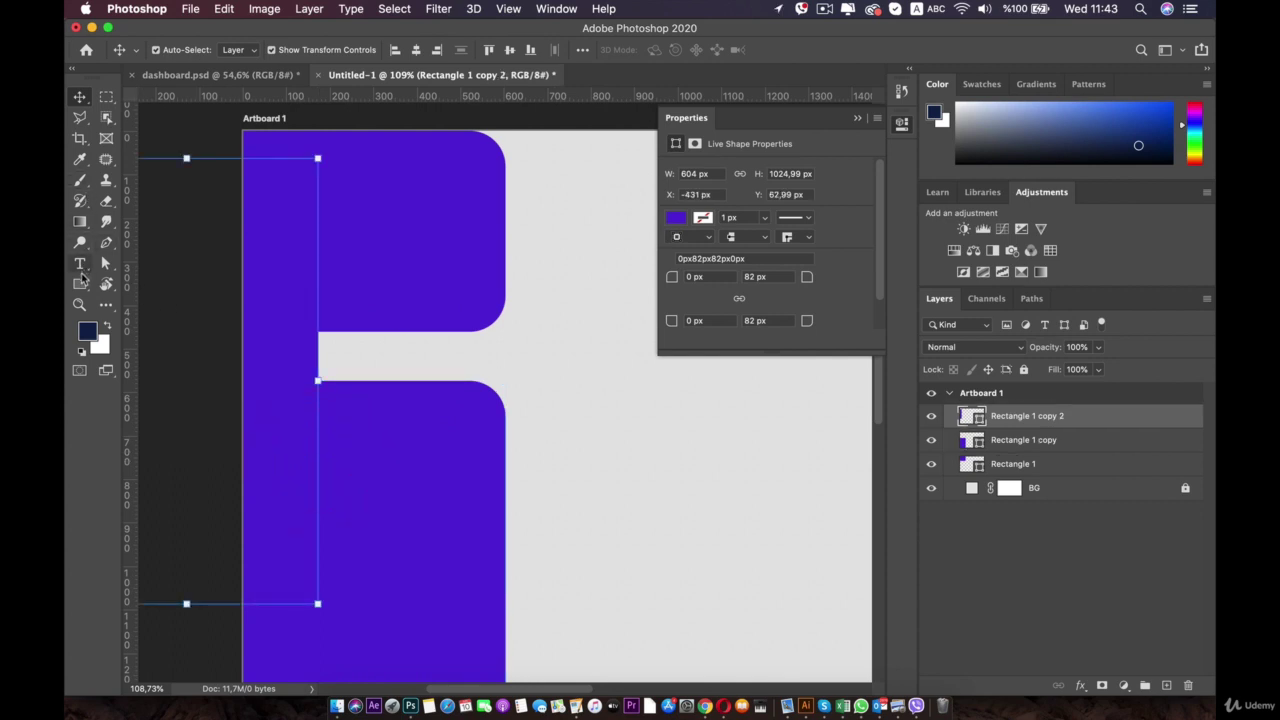
click(81, 283)
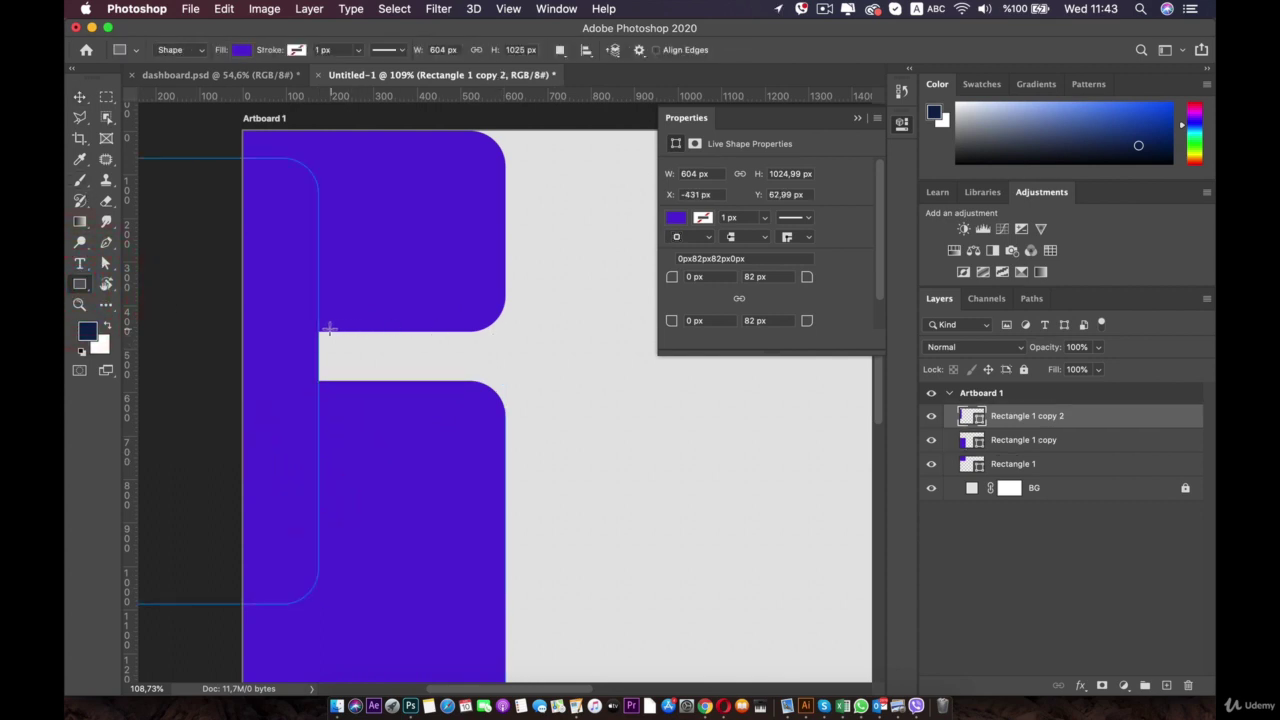
drag(318, 330, 488, 380)
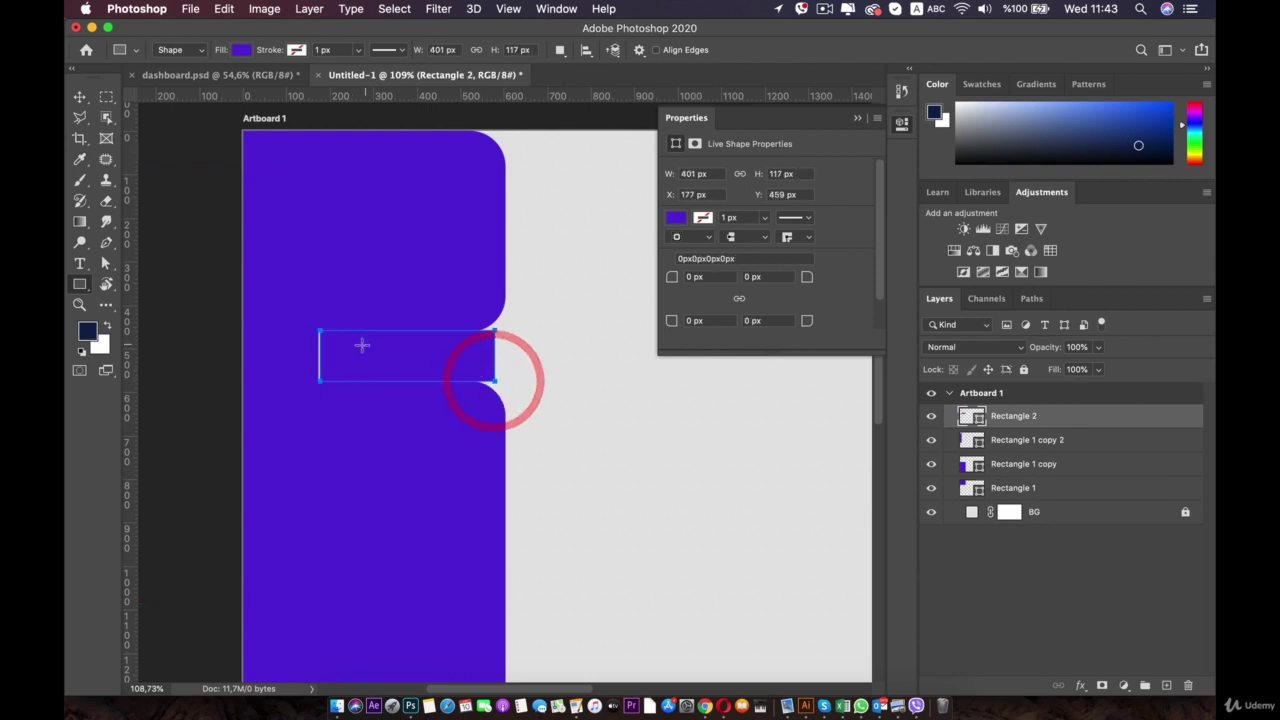
- Extend the gap rectangle's left edge over the bridging strip to about 420 px wide, and apply the transform
key(super+plus)
key(space)
drag(358, 349, 514, 394)
key(super+plus)
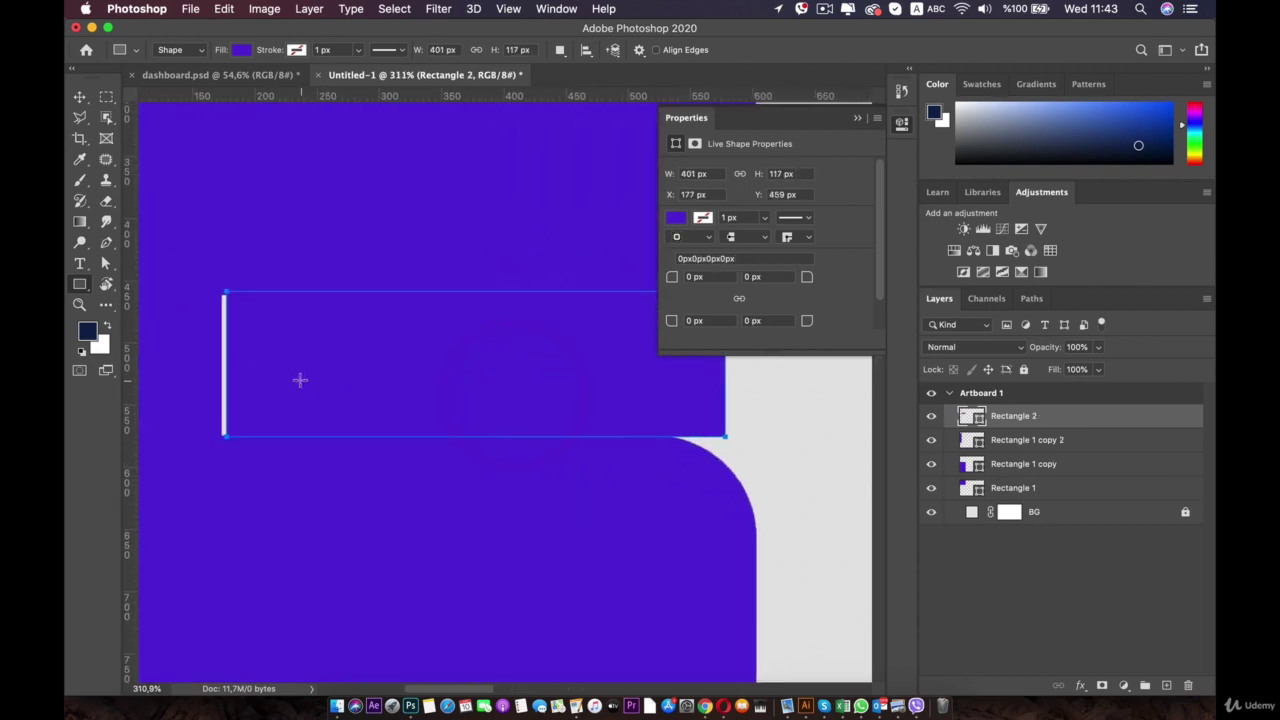
key(super+t)
drag(225, 364, 203, 363)
click(673, 222)
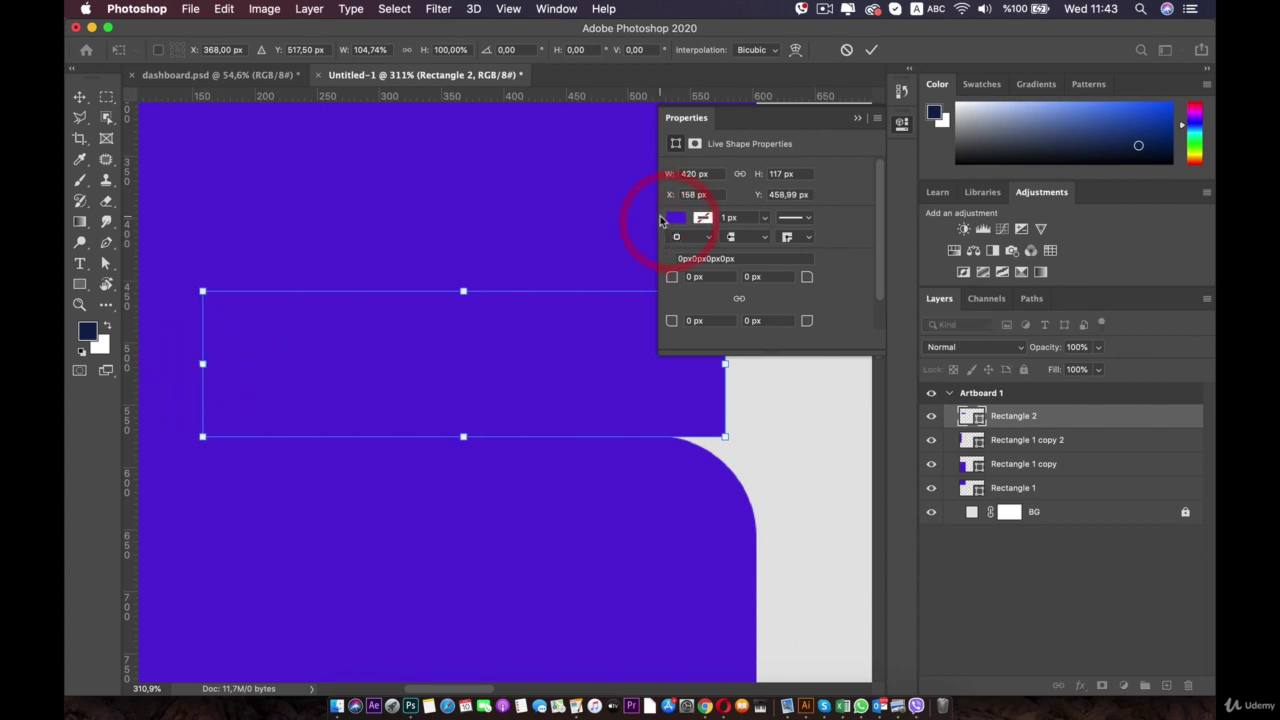
click(675, 219)
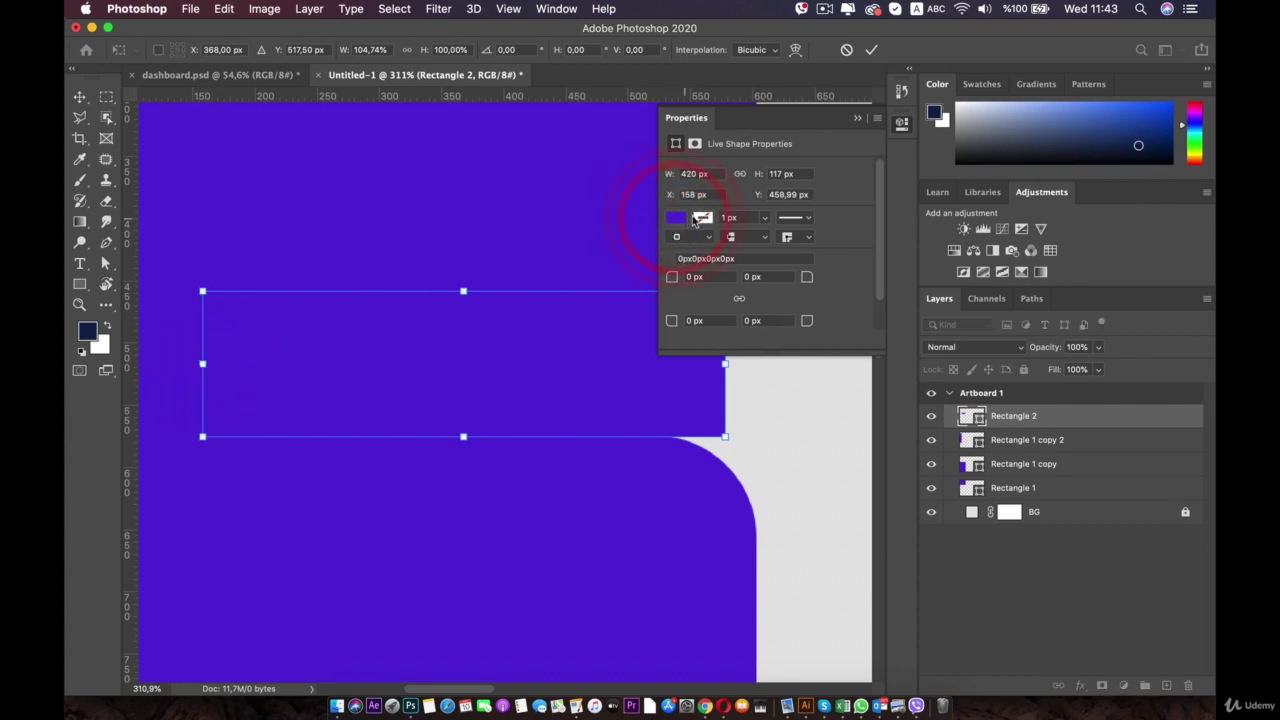
click(80, 97)
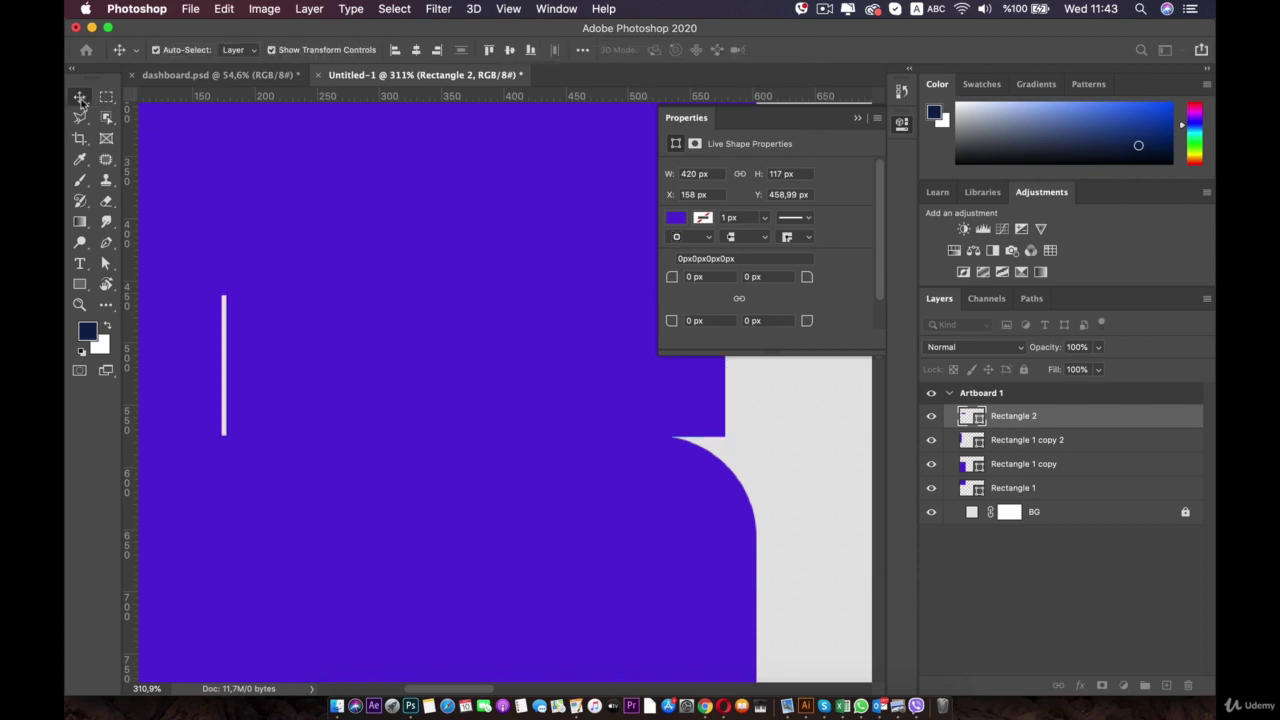
- Fill the gap rectangle with the light gray e5e5e5 sampled from the artboard background, and dismiss the mail notification
click(679, 219)
click(877, 249)
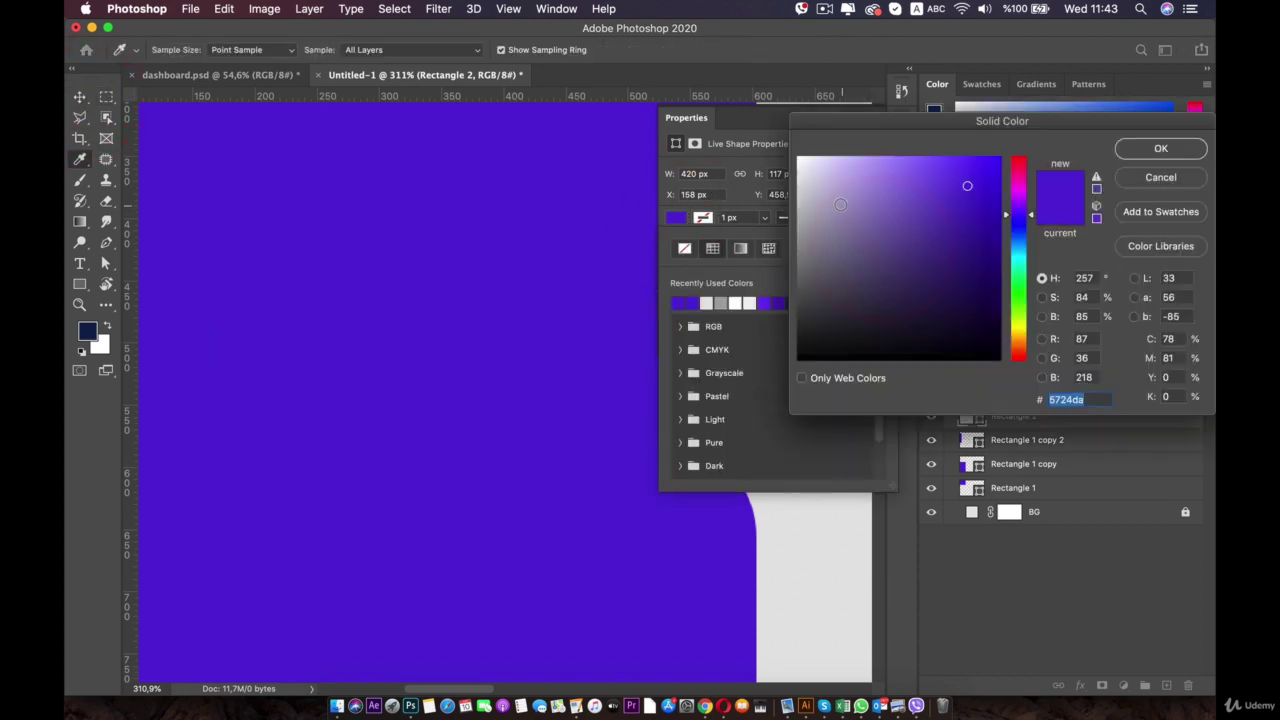
click(847, 541)
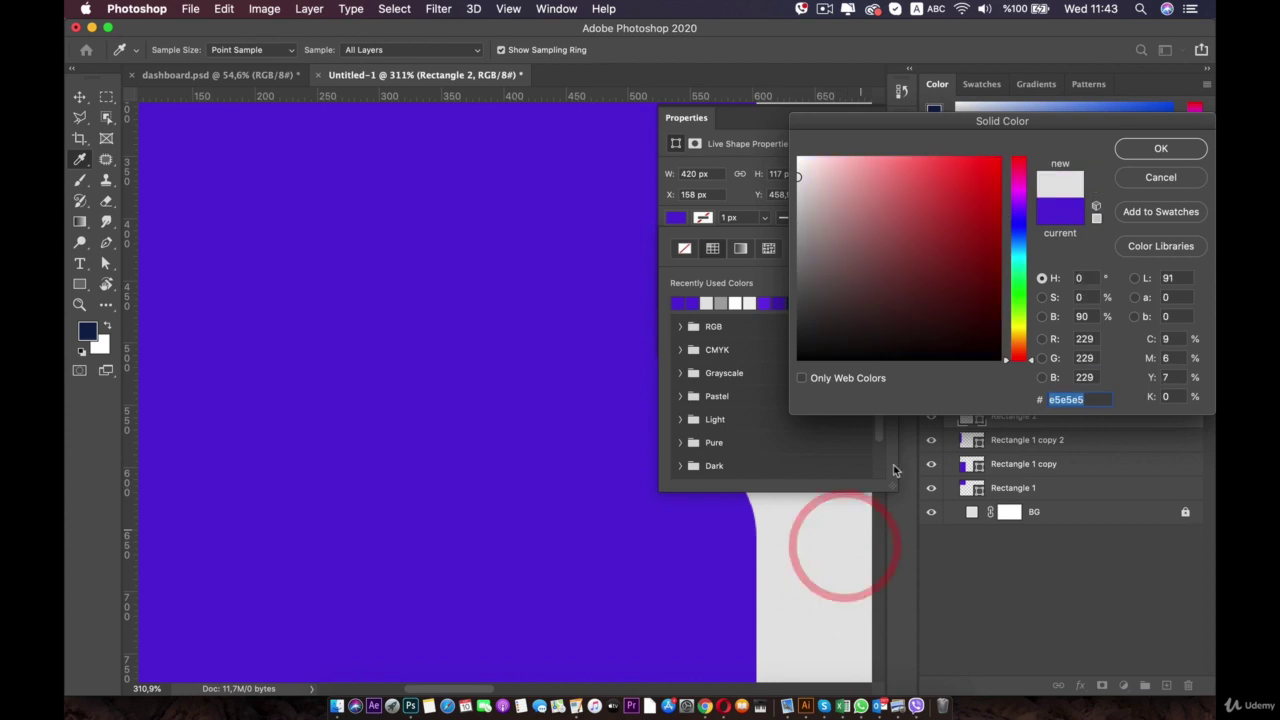
click(1150, 150)
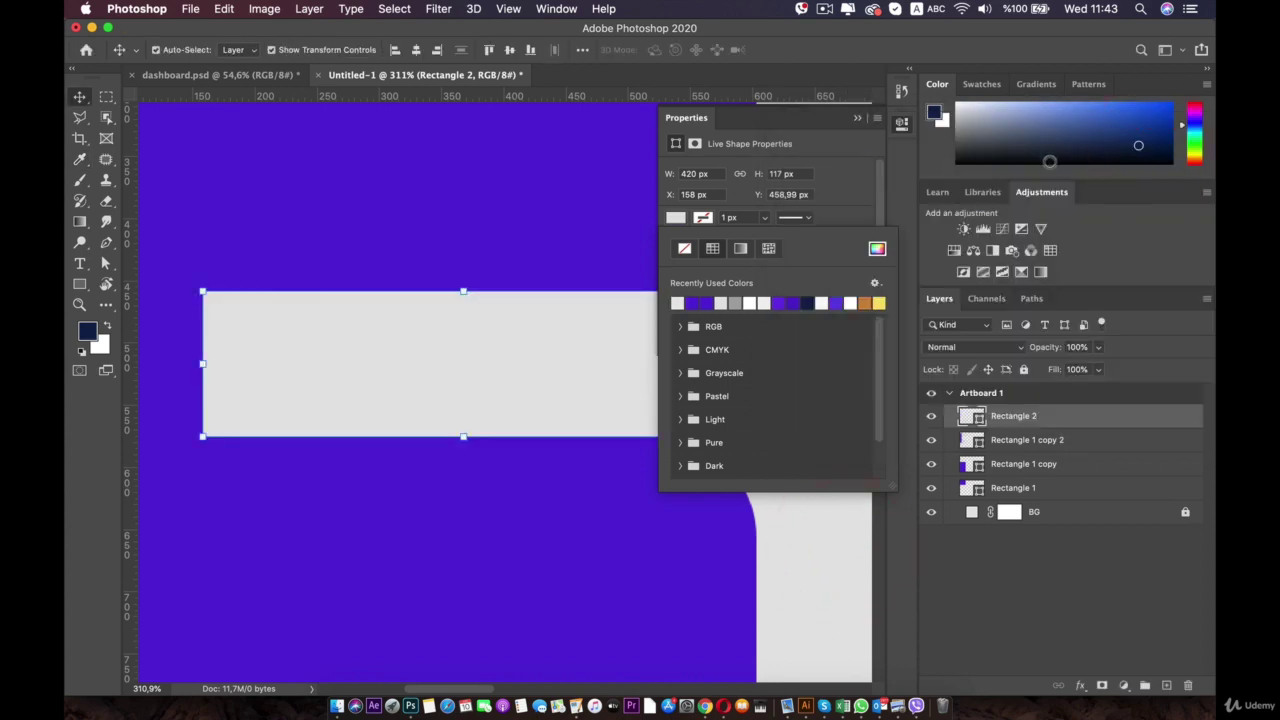
click(857, 160)
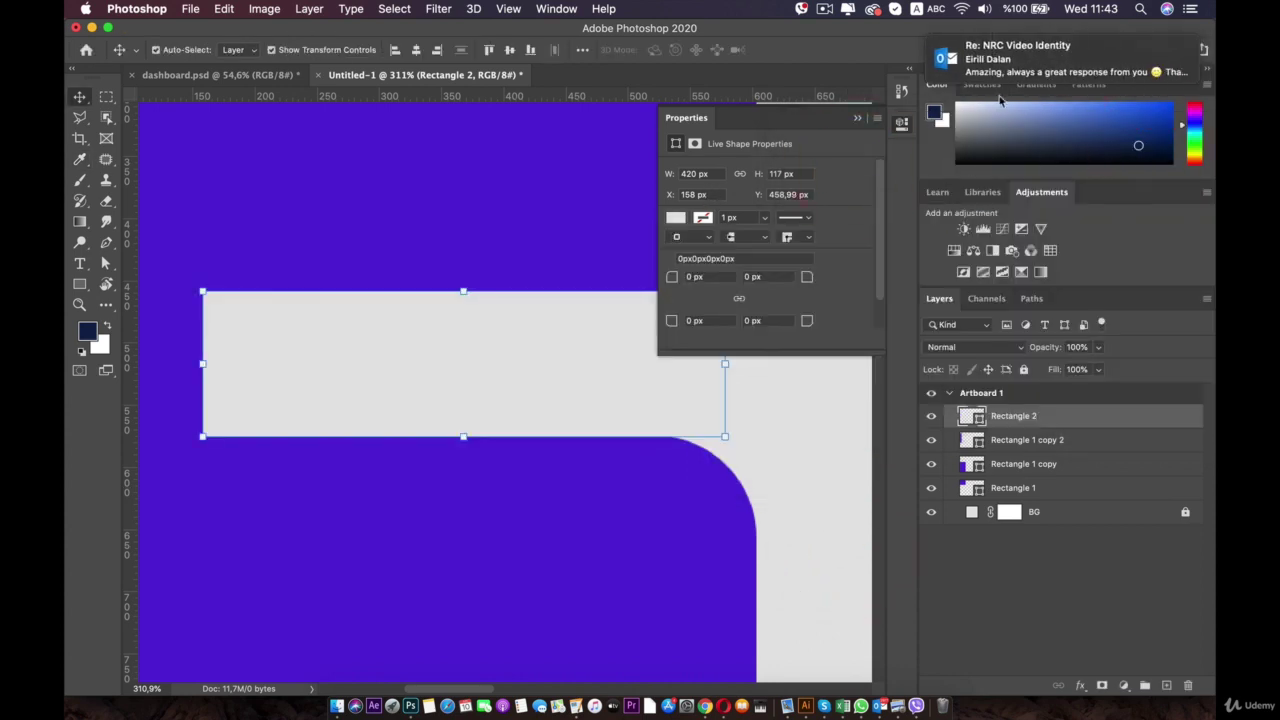
click(1207, 66)
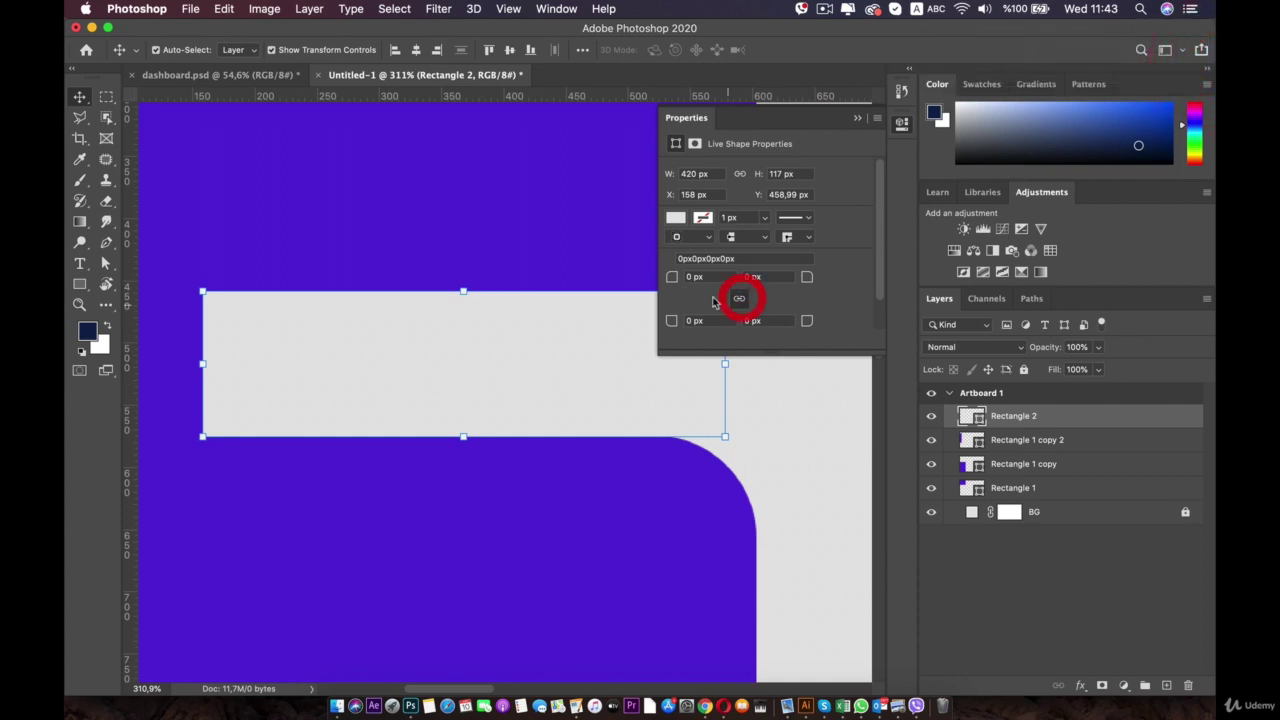
- Round all four corners of the gray rectangle to 58.5 px with linked radii, and extend its left edge to about 463 px wide
drag(673, 278, 885, 271)
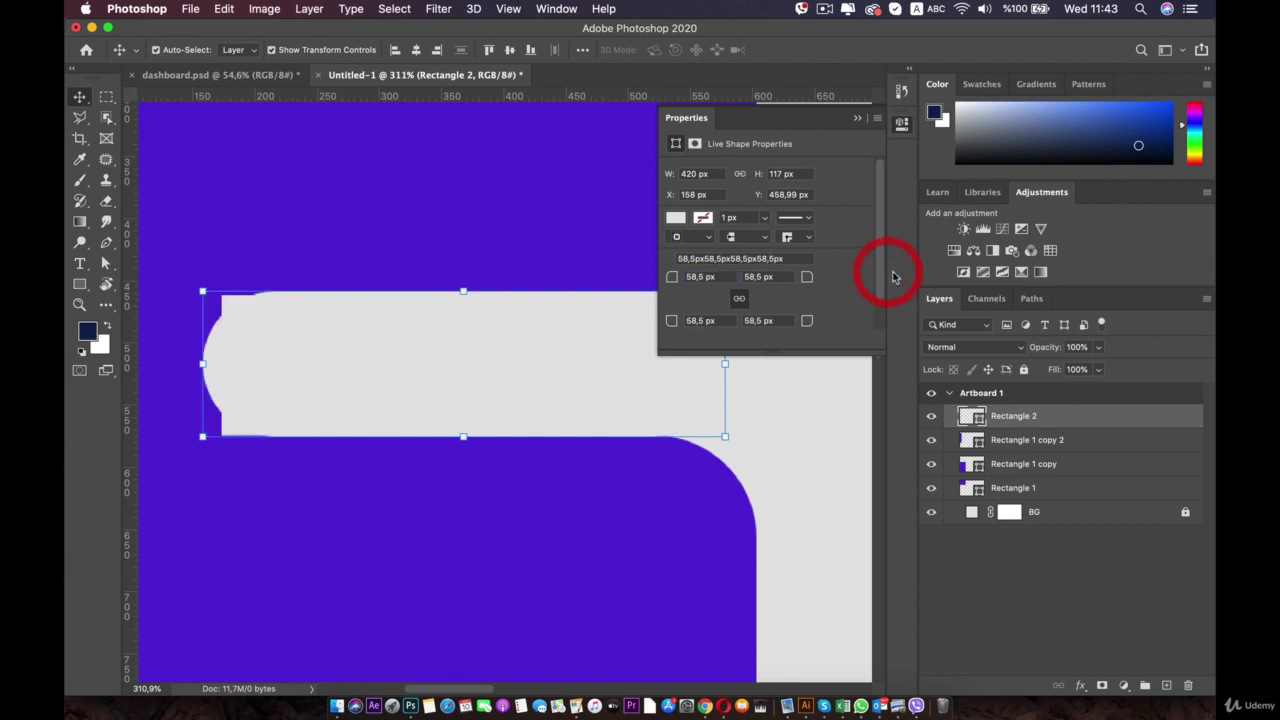
drag(204, 363, 149, 360)
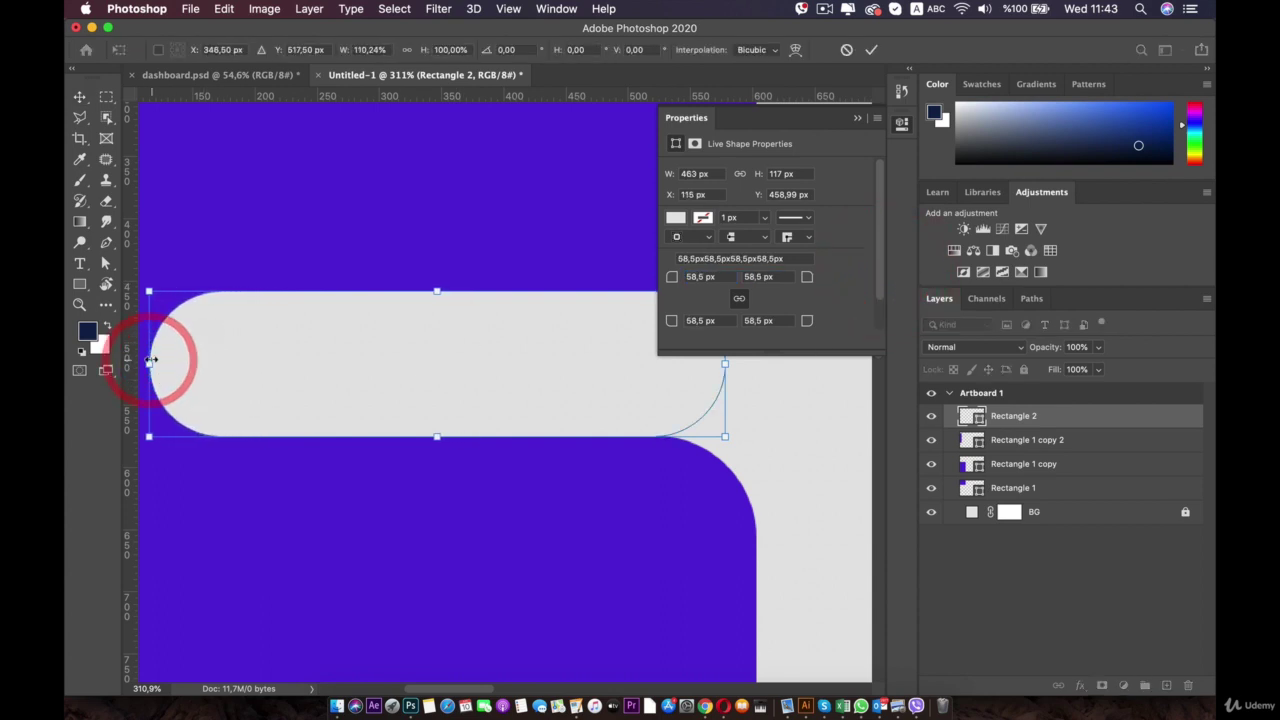
key(super+minus)
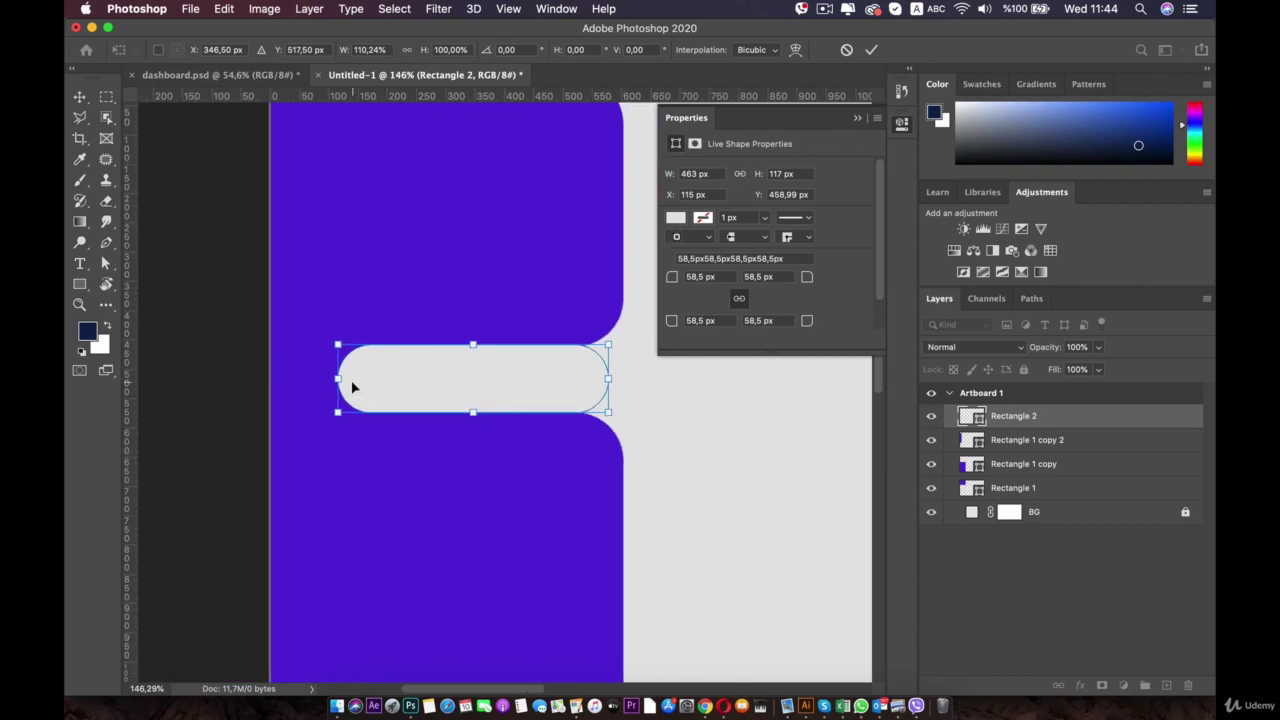
- Pull the gray pill's left end inward to about X 173 px and extend its right end beyond the sidebar, about 462 px wide
mouse_move(340, 379)
mouse_down()
mouse_move(373, 379)
mouse_move(306, 380)
mouse_move(362, 375)
mouse_move(350, 377)
mouse_up()
double_click(455, 379)
click(543, 377)
drag(620, 377, 640, 371)
double_click(594, 373)
click(678, 410)
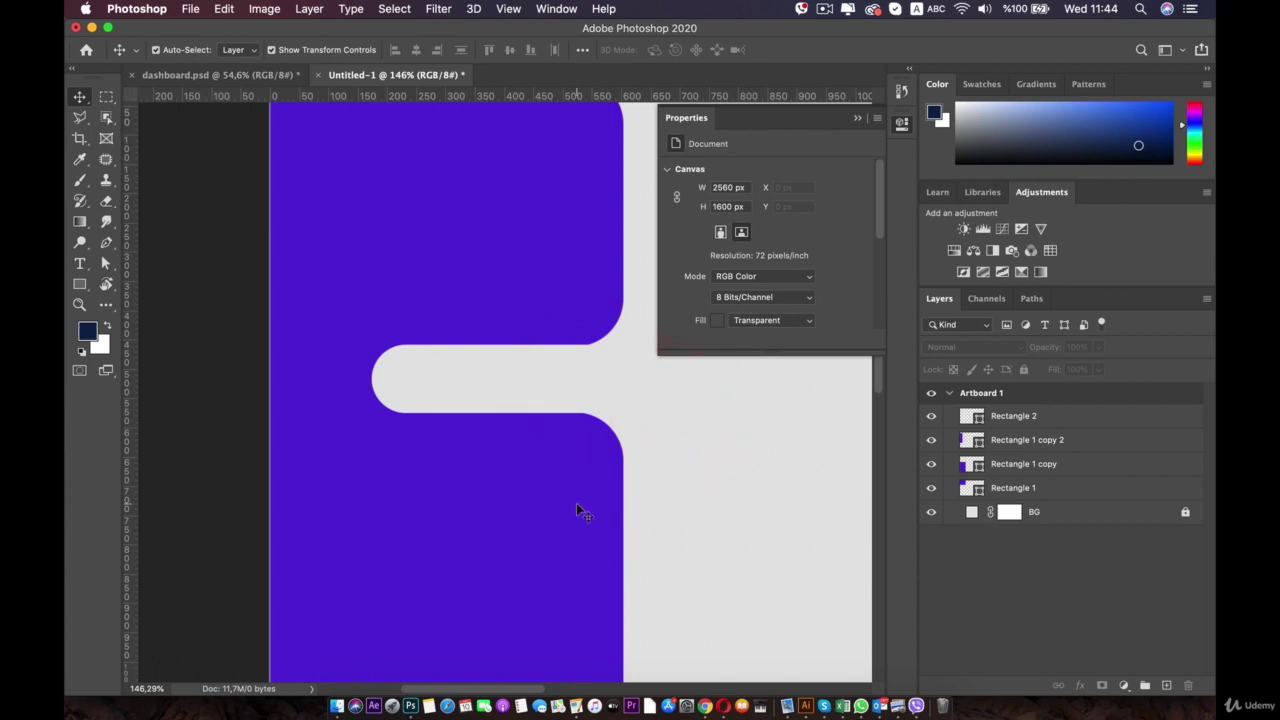
- Trim the gray pill's upper and lower edges to about 113 px high to match the gap, apply the transform, and deselect it
scroll(555, 391, up, 5)
key(space)
drag(529, 377, 407, 432)
click(488, 377)
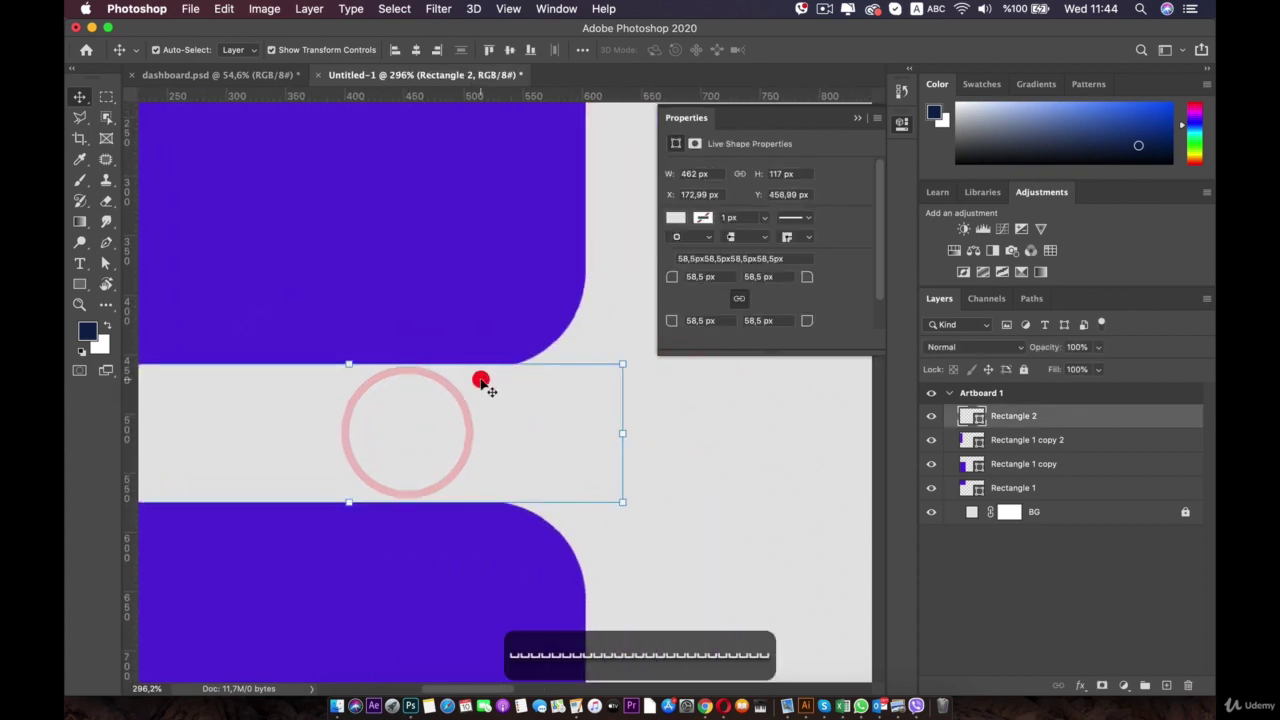
scroll(420, 380, up, 2)
drag(300, 352, 306, 363)
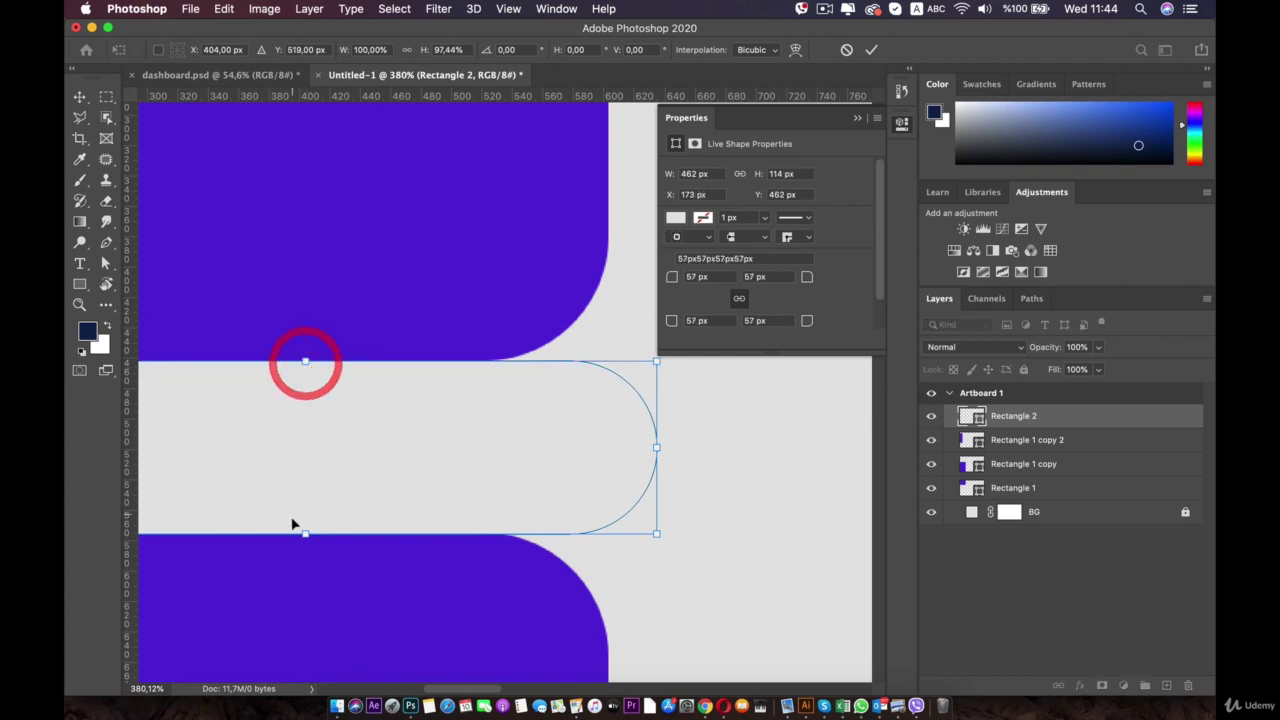
drag(306, 533, 306, 526)
double_click(343, 460)
scroll(344, 457, down, 4)
scroll(345, 458, down, 5)
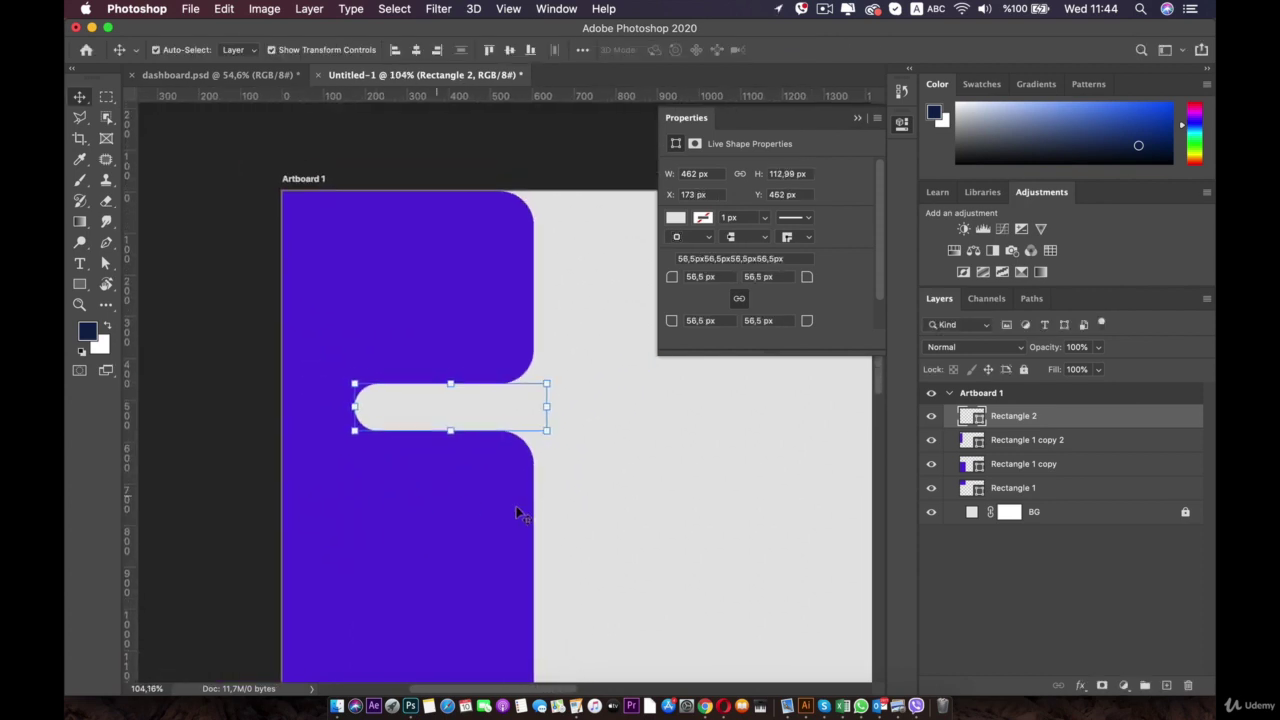
click(591, 511)
drag(486, 455, 441, 304)
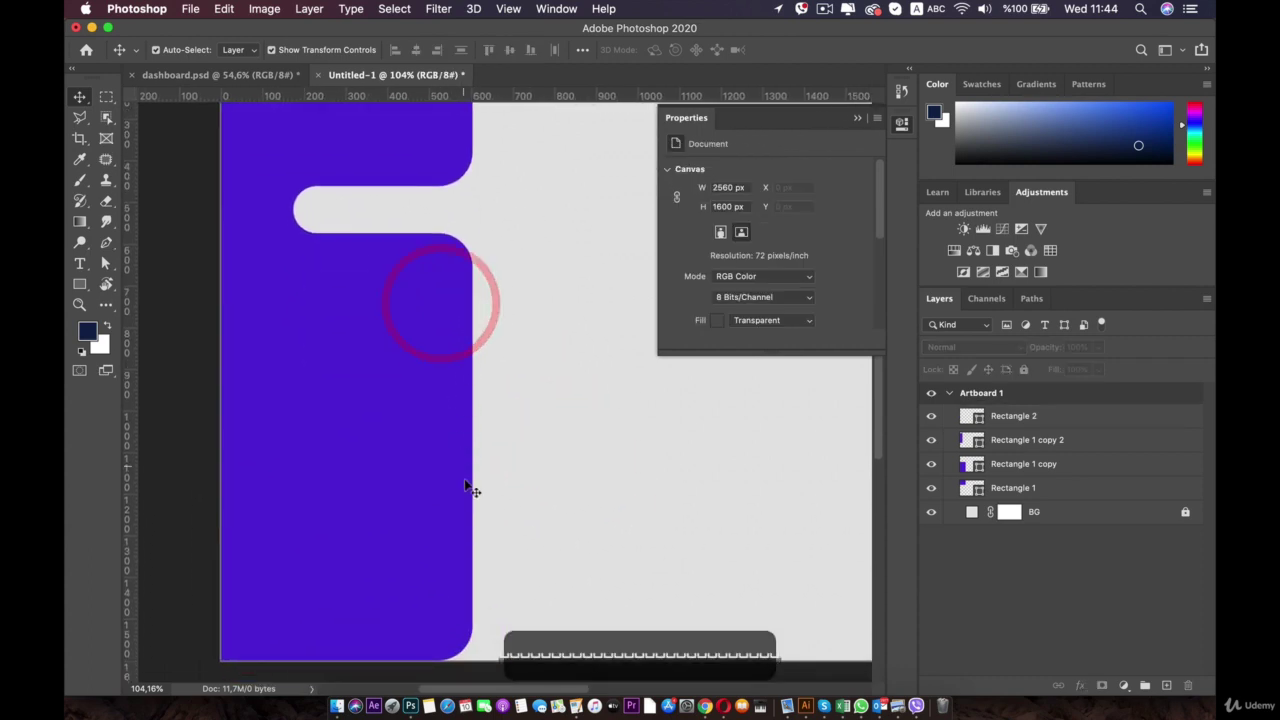
scroll(400, 370, down, 2)
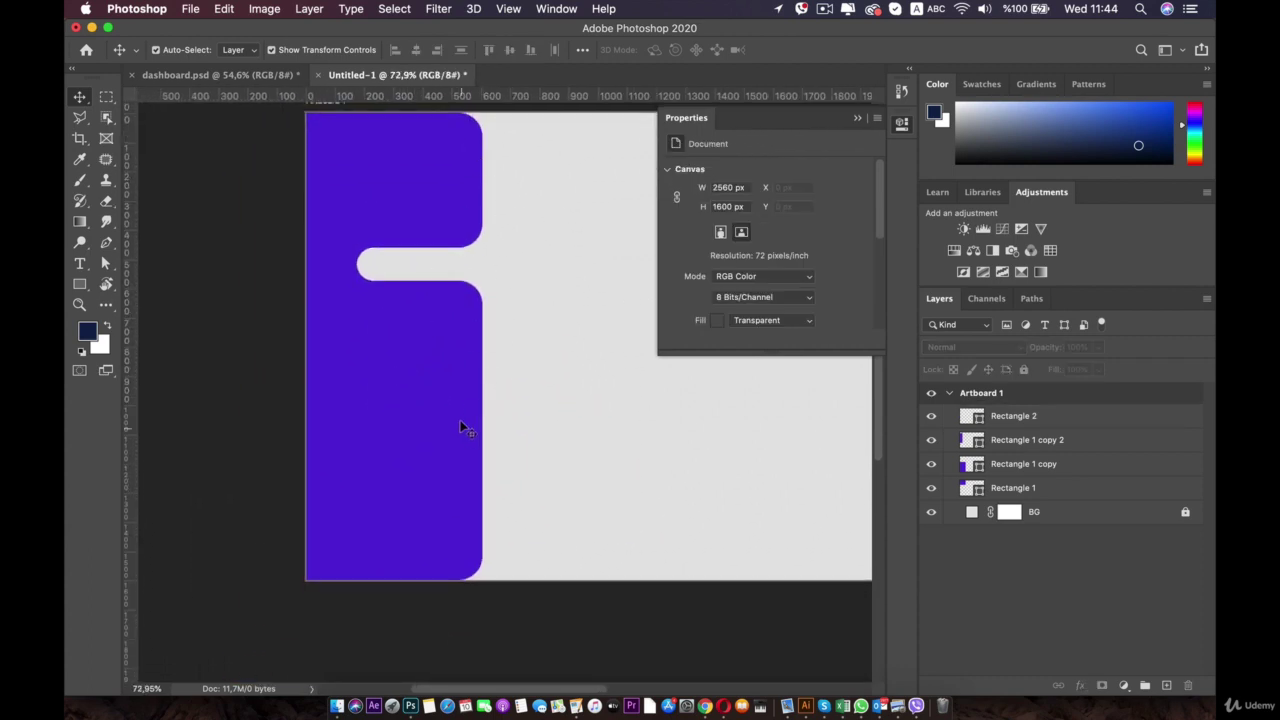
- Compare the sidebar with the one in the finished dashboard.psd reference, and return to the untitled document
click(220, 72)
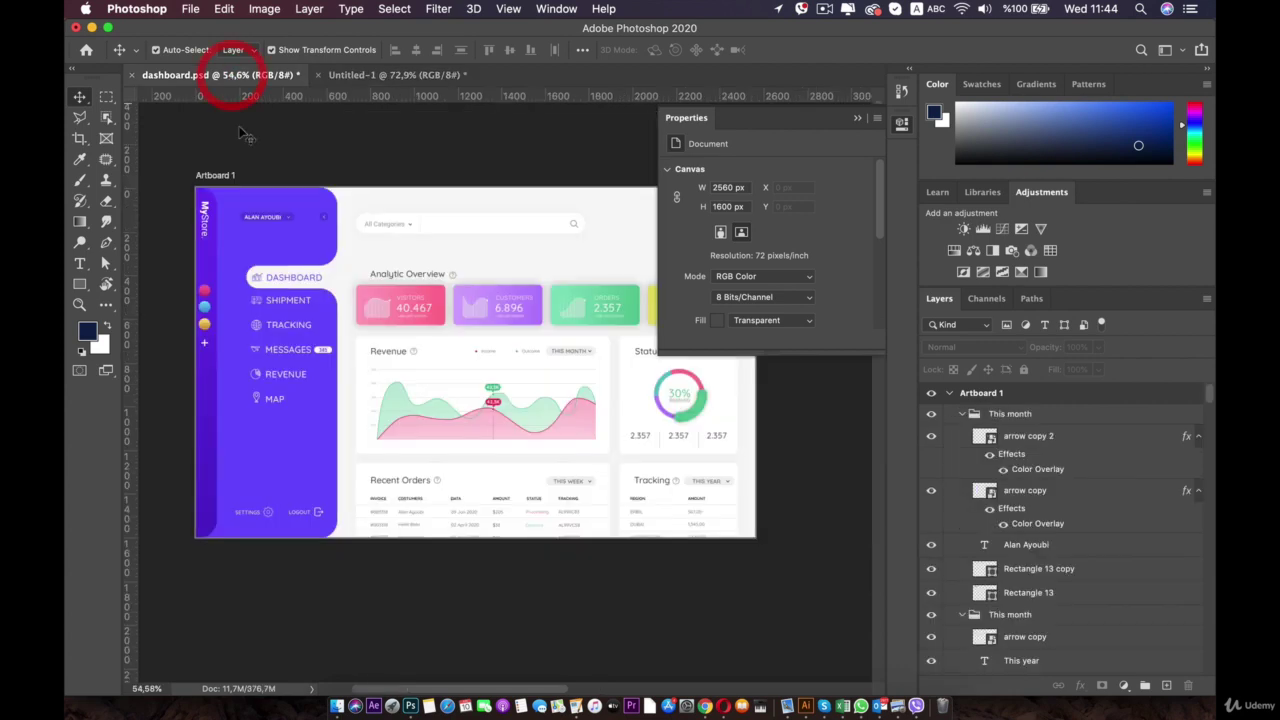
scroll(392, 298, up, 2)
click(393, 298)
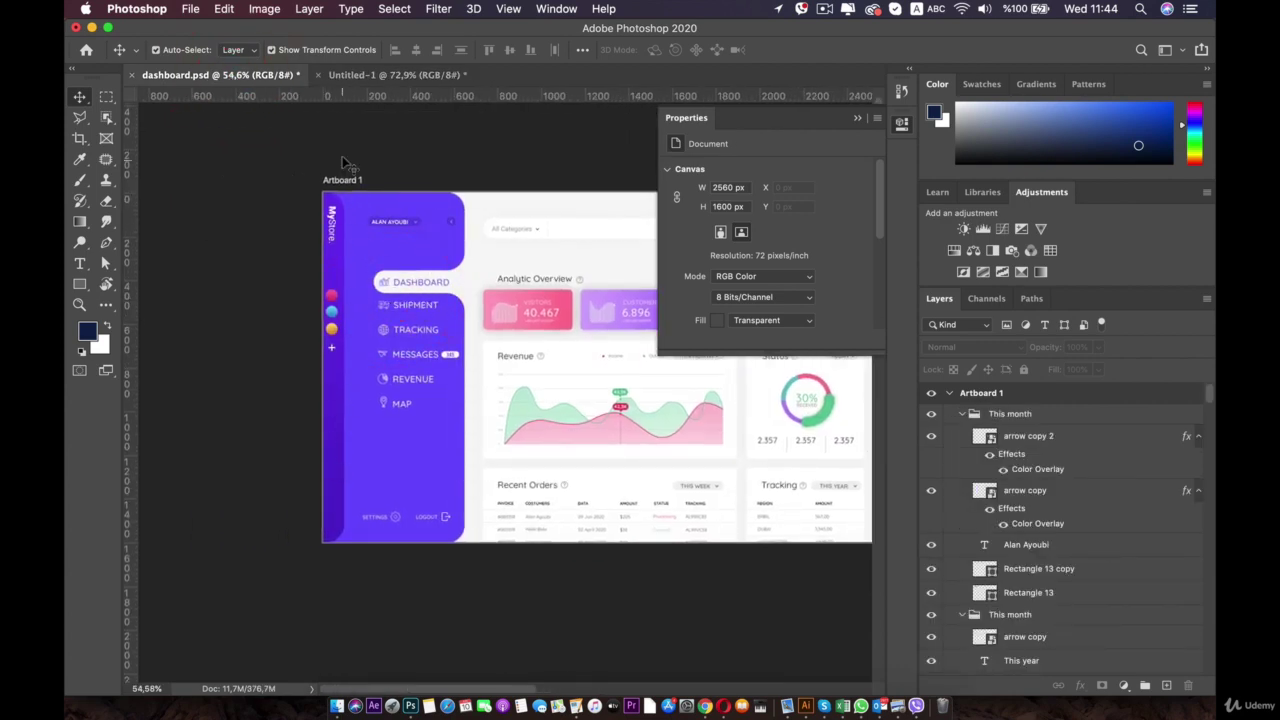
click(366, 75)
key(space)
drag(307, 264, 465, 326)
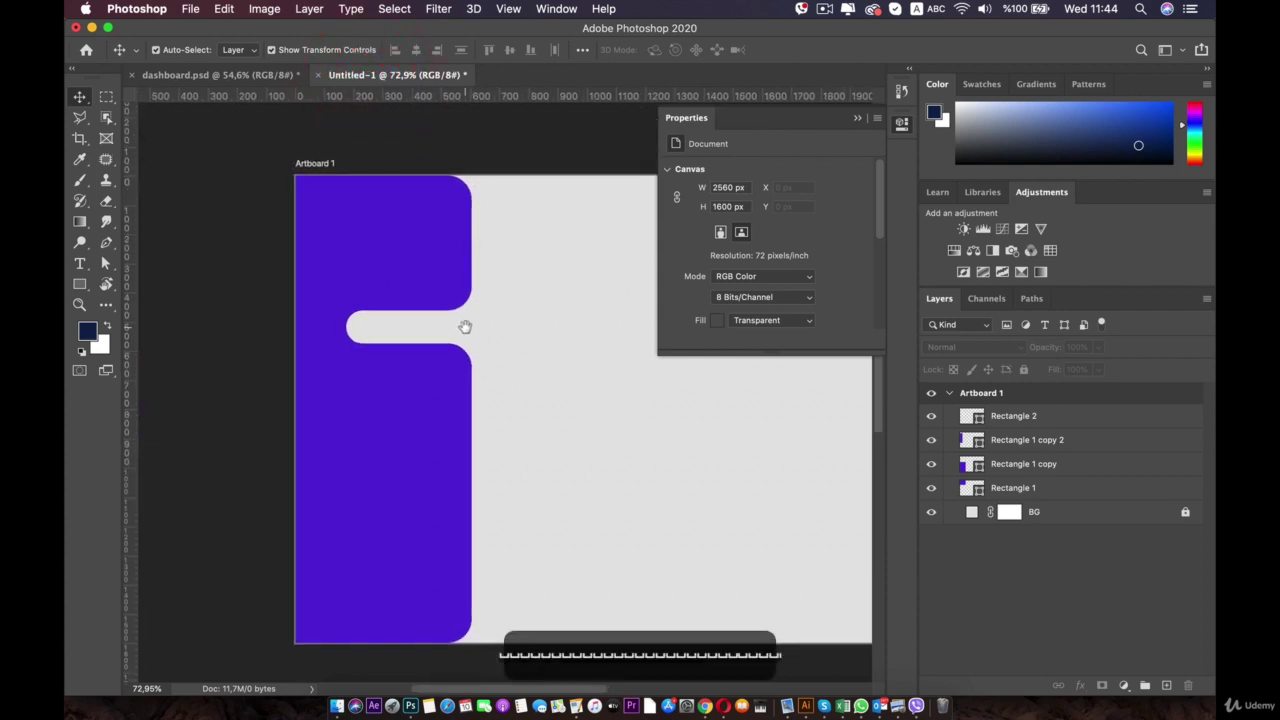
- Reduce the gray pill's height to about 97 px by raising its lower edge, and apply the transform
scroll(414, 335, up, 4)
key(space)
drag(348, 301, 404, 365)
scroll(414, 361, up, 1)
click(394, 349)
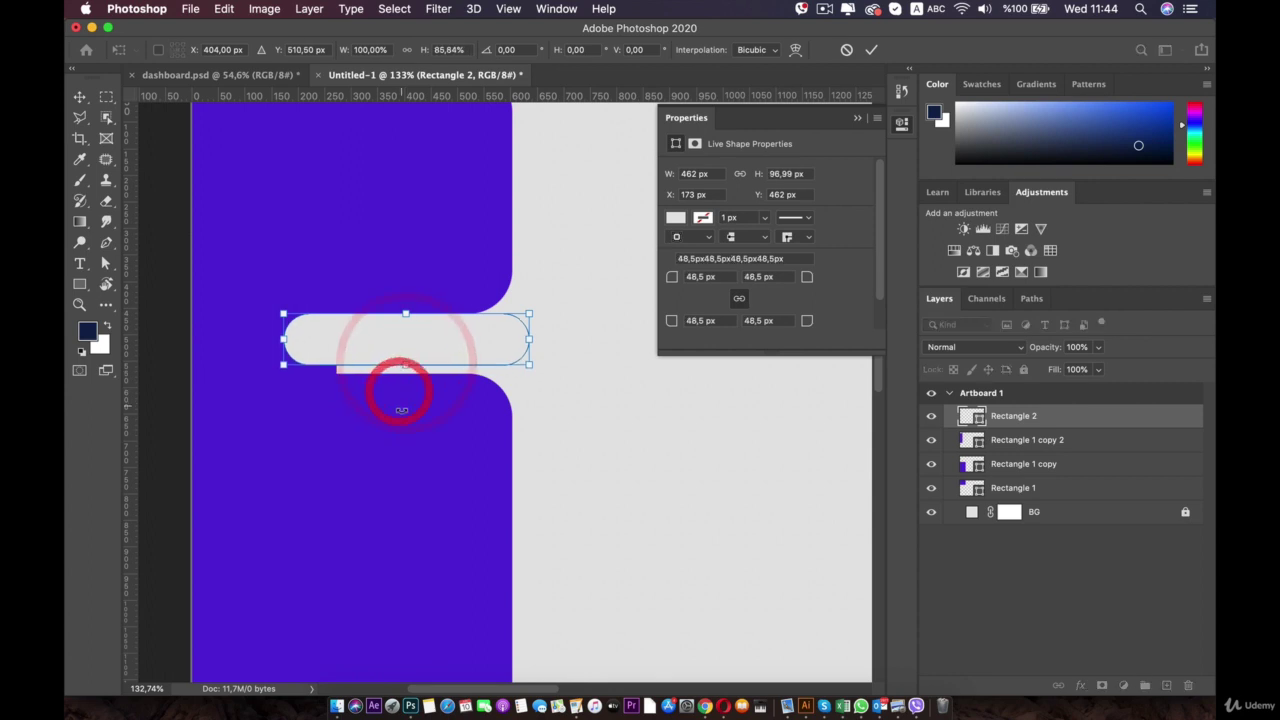
double_click(386, 331)
- Extend the lower purple rectangle upward to Y 559 px, making it 1041 px high, so it meets the gray pill
scroll(385, 412, up, 1)
click(386, 412)
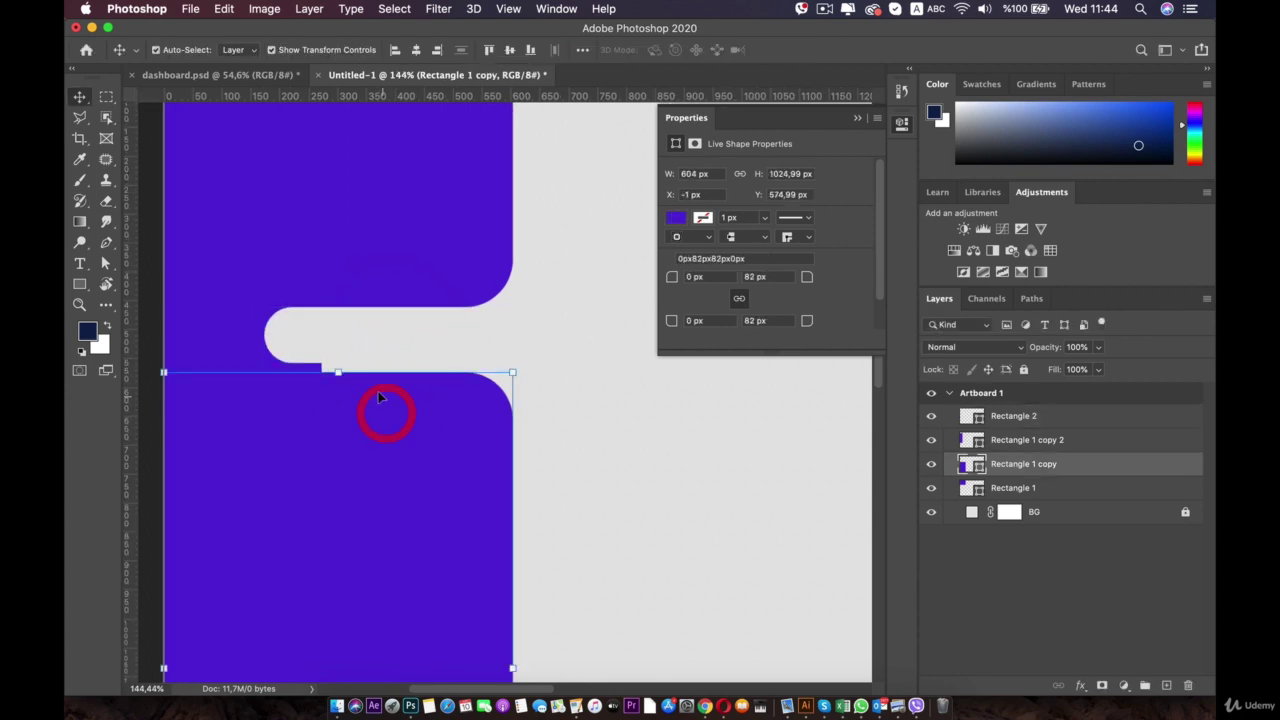
drag(338, 372, 340, 362)
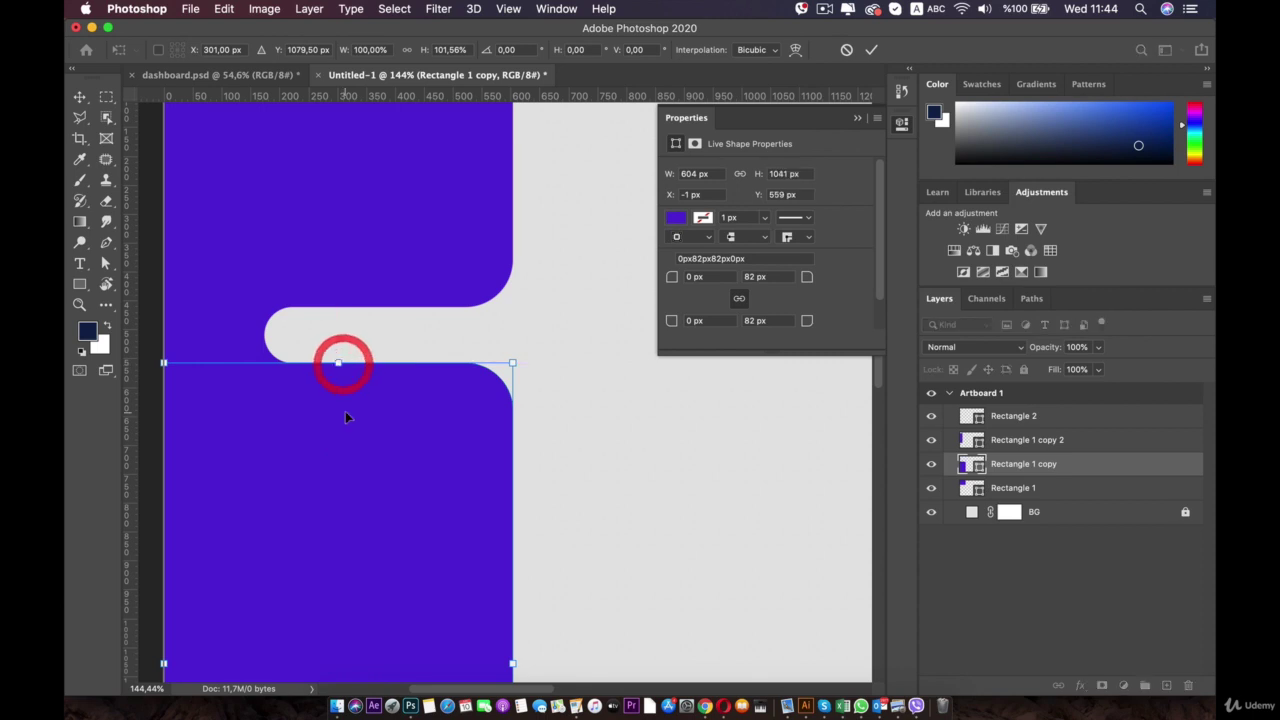
double_click(343, 409)
- Shift the gray pill slightly to the right to shorten the cutout inside the sidebar, and deselect everything
click(228, 306)
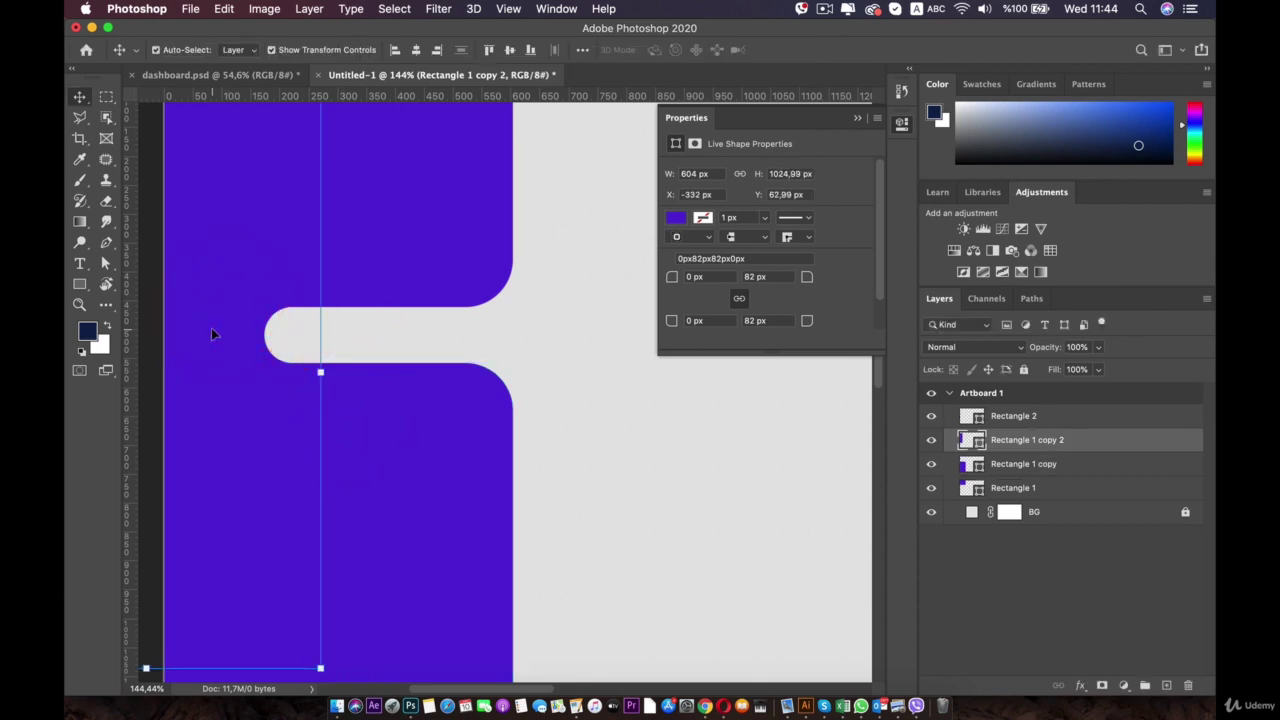
mouse_move(398, 330)
mouse_down()
mouse_move(423, 337)
mouse_move(403, 338)
mouse_up()
click(246, 346)
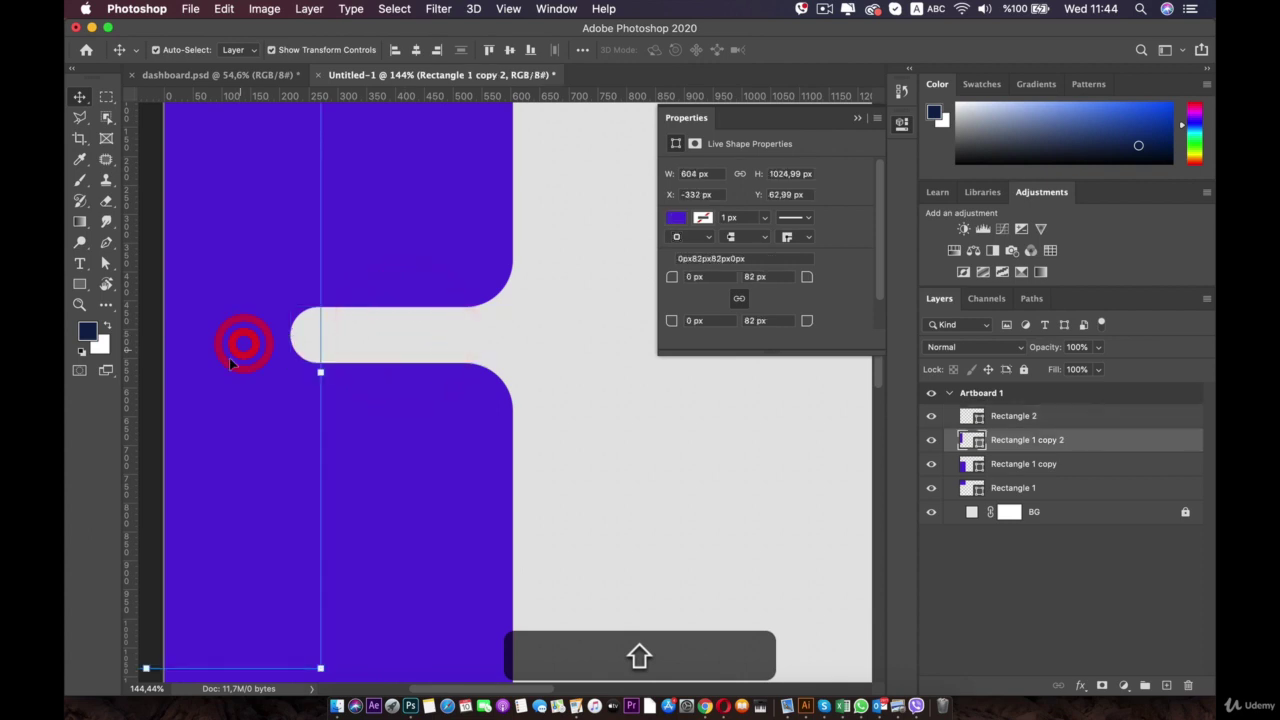
key(space)
drag(207, 358, 281, 365)
click(638, 450)
- Draw a dark navy rectangle about 119 px wide and 1606 px high along the sidebar's left edge
scroll(606, 451, down, 10)
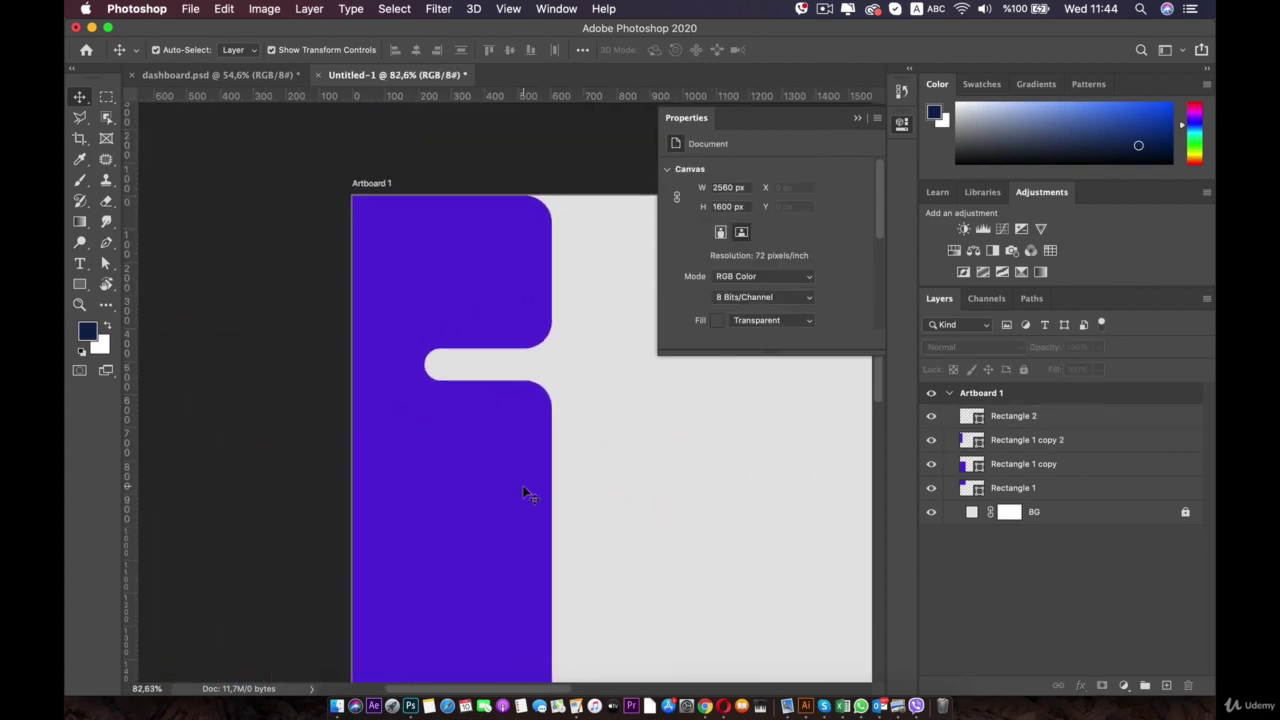
key(space)
drag(511, 491, 489, 447)
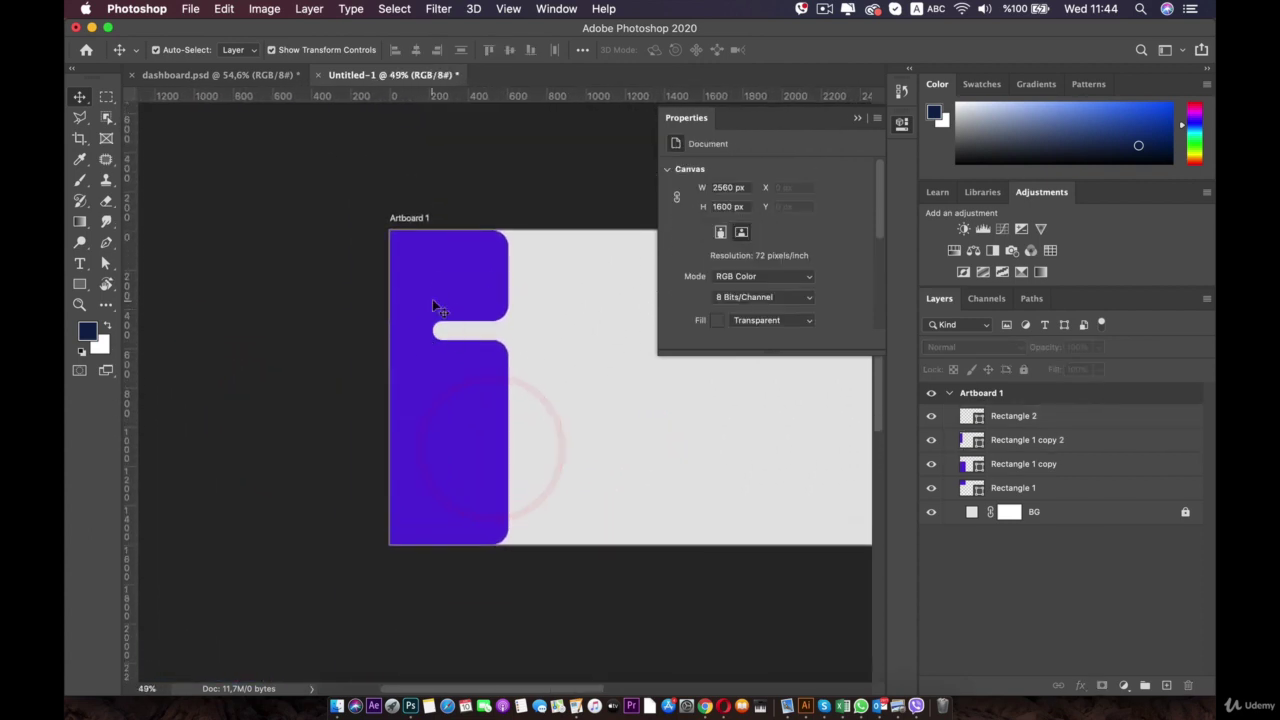
scroll(432, 299, up, 3)
click(208, 197)
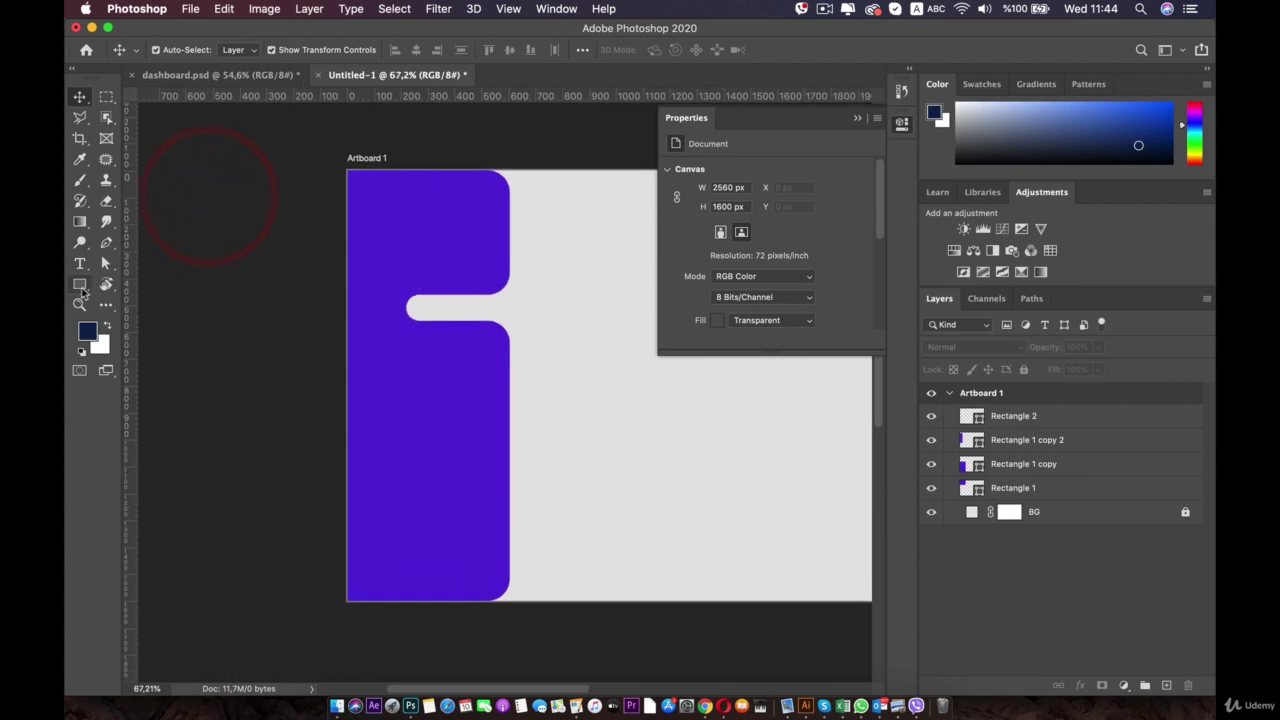
click(80, 285)
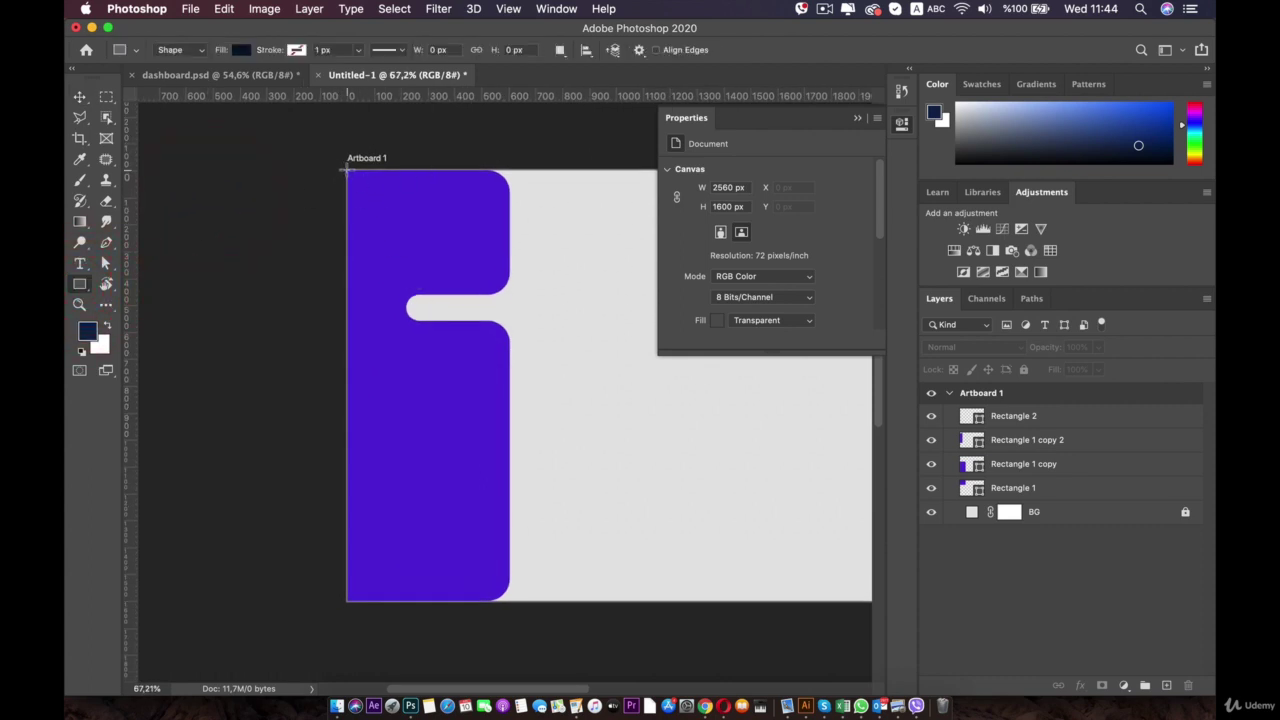
drag(347, 170, 378, 602)
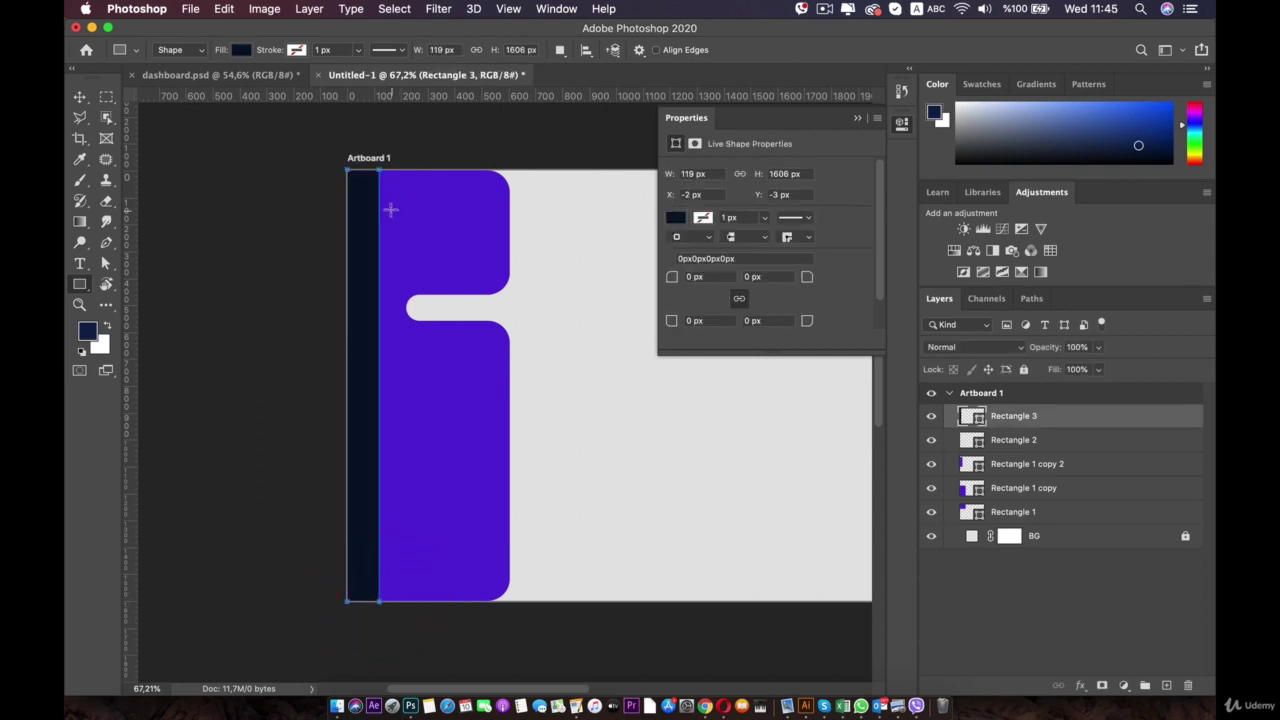
- Trim the navy strip's upper edge to Y 0 px so it aligns with the top of the artboard
scroll(390, 209, up, 5)
key(space)
drag(343, 174, 379, 482)
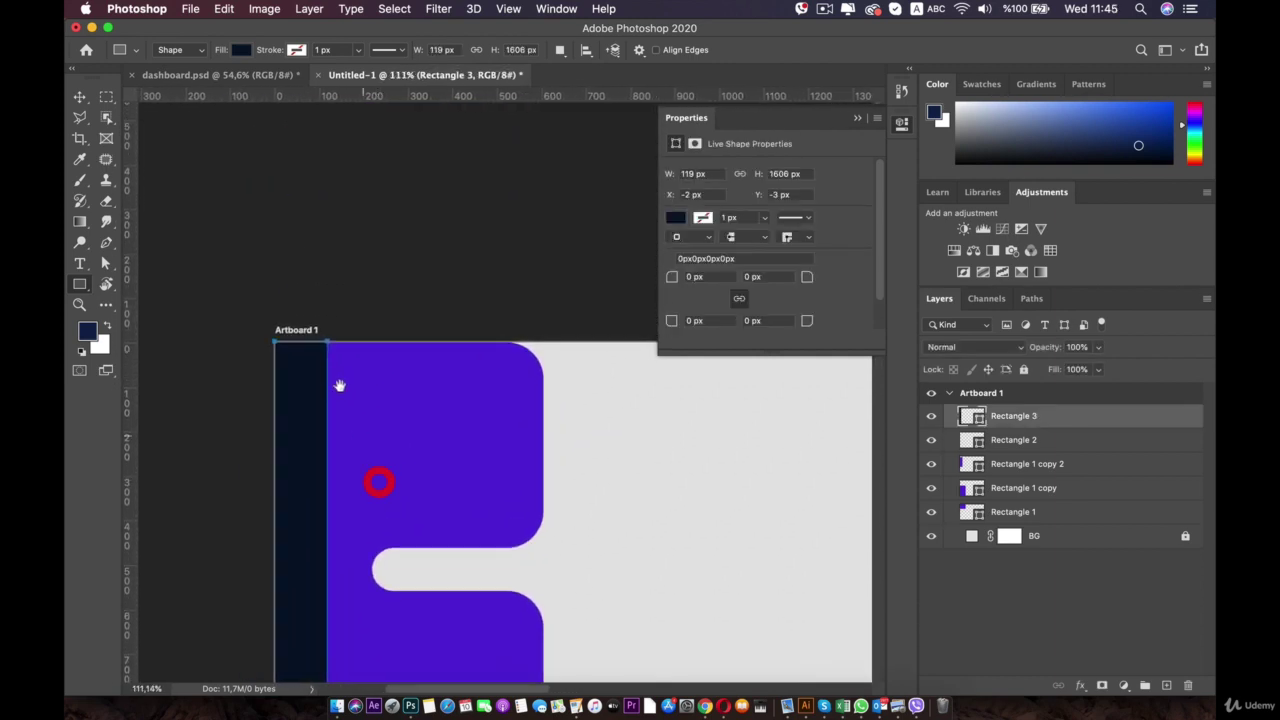
click(78, 94)
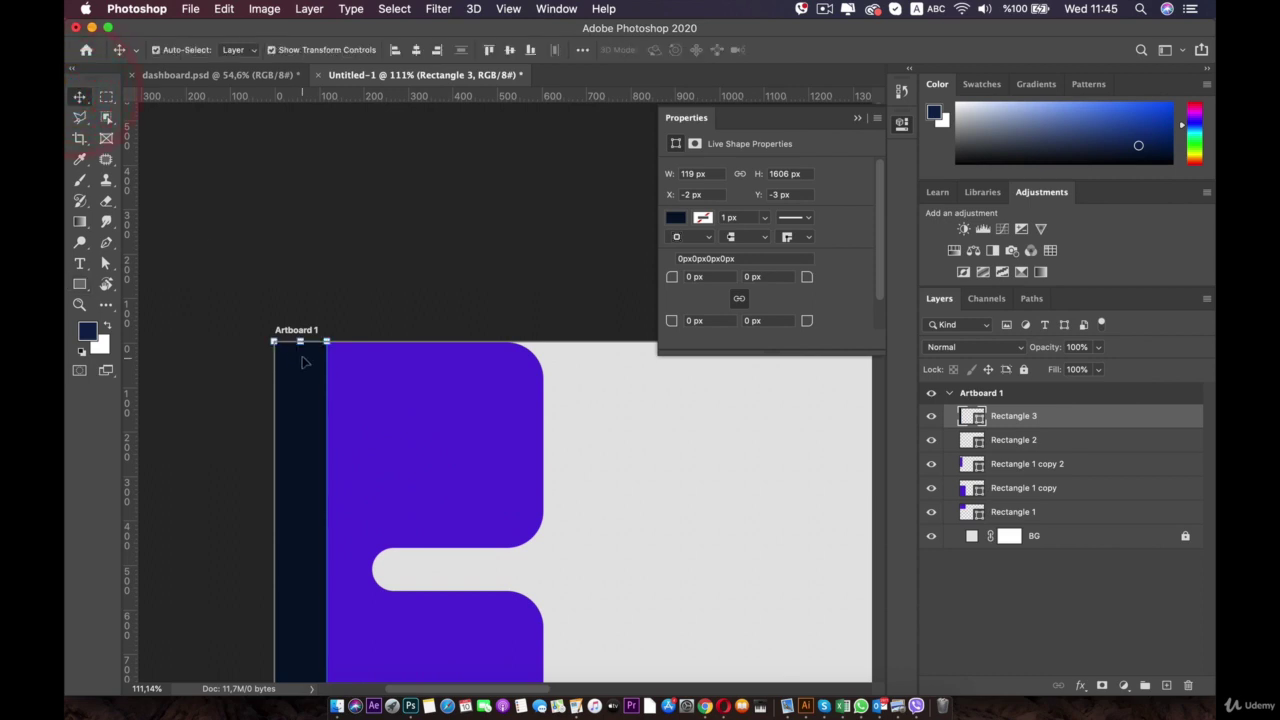
scroll(305, 362, up, 3)
key(super+t)
mouse_move(362, 322)
mouse_down()
mouse_move(362, 336)
mouse_move(361, 323)
mouse_up()
- Trim the navy strip's lower edge to the artboard's bottom, giving it a height of 1600 px, and apply the transform
key(space)
drag(380, 655, 338, 203)
drag(381, 500, 372, 192)
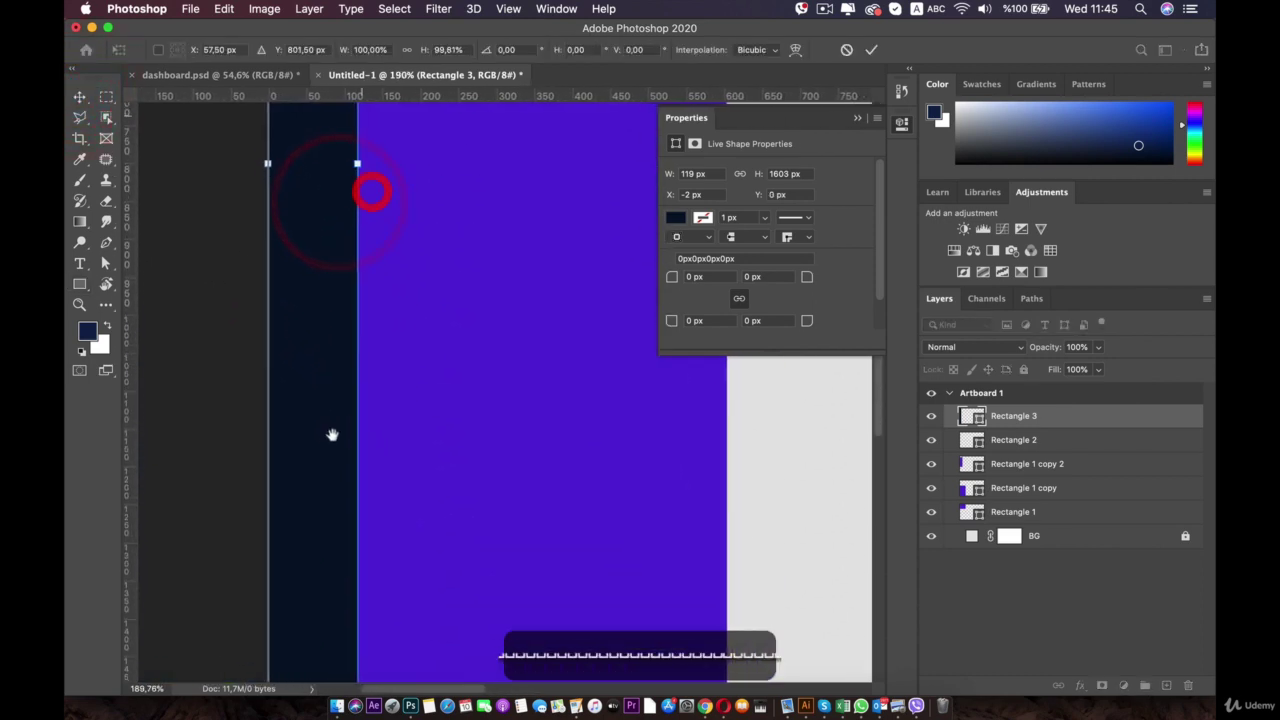
drag(332, 434, 329, 206)
drag(320, 327, 318, 323)
key(space)
drag(318, 239, 314, 417)
drag(326, 150, 323, 460)
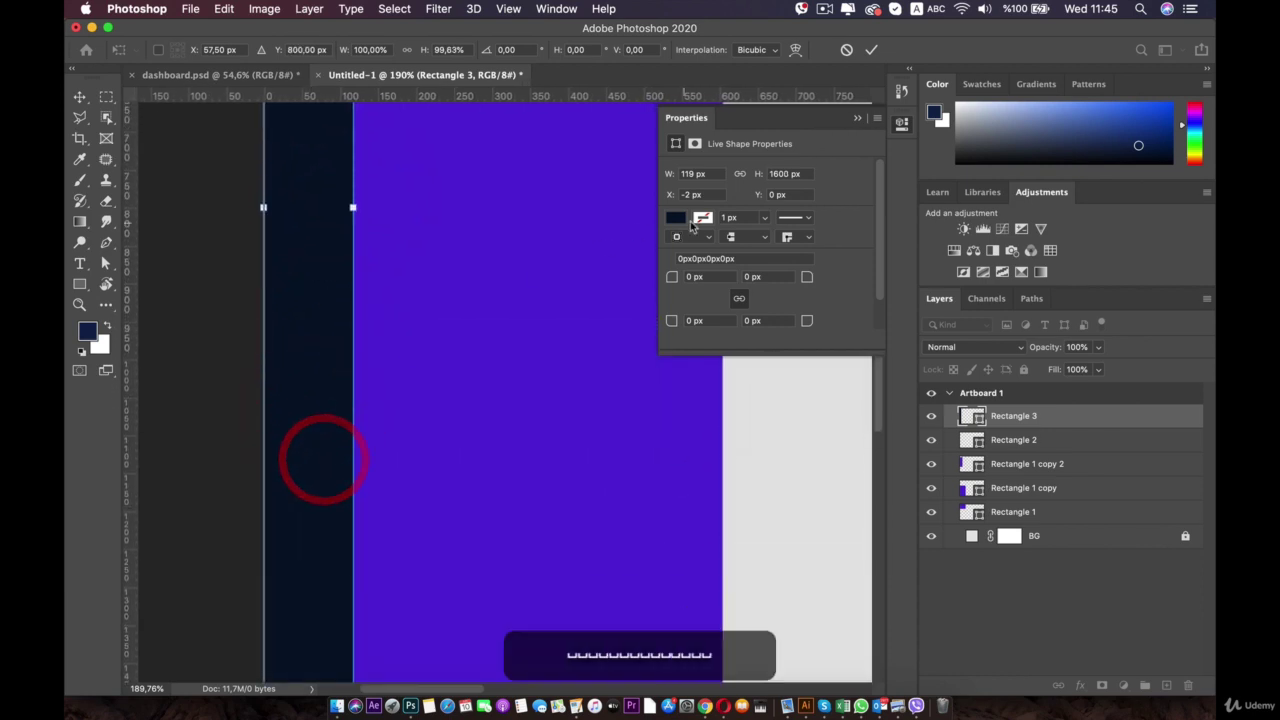
click(677, 218)
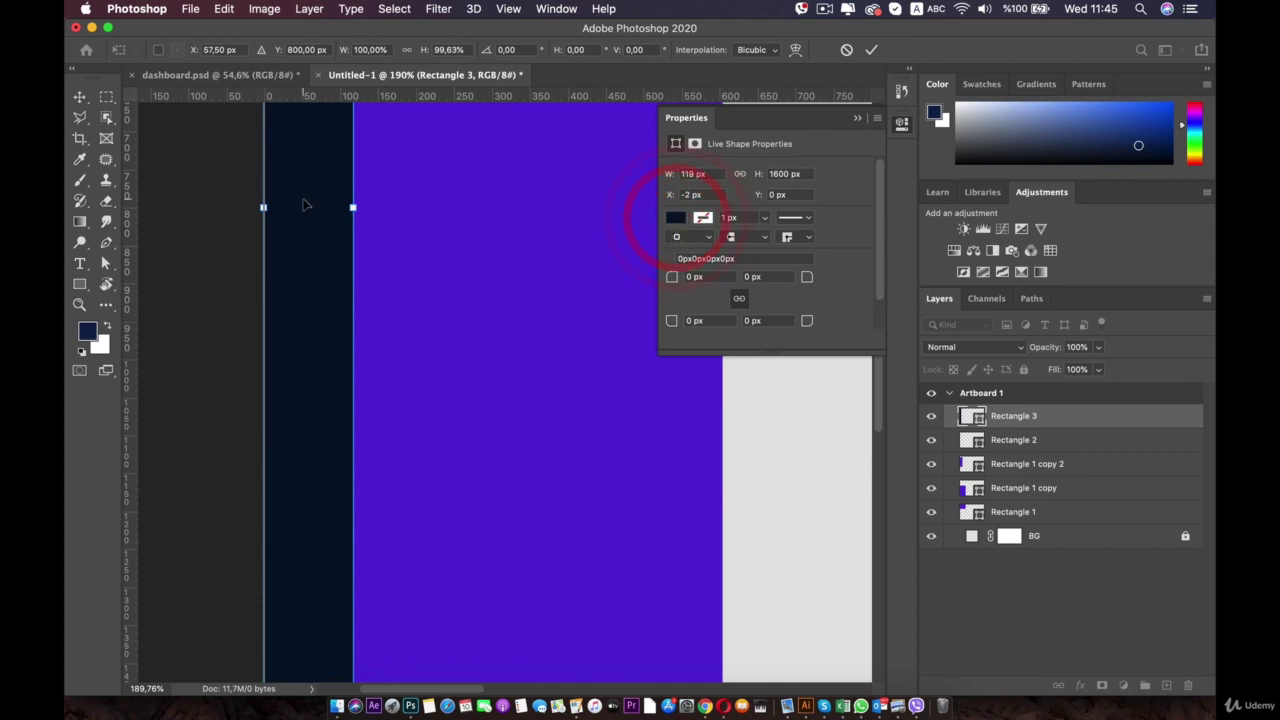
double_click(305, 205)
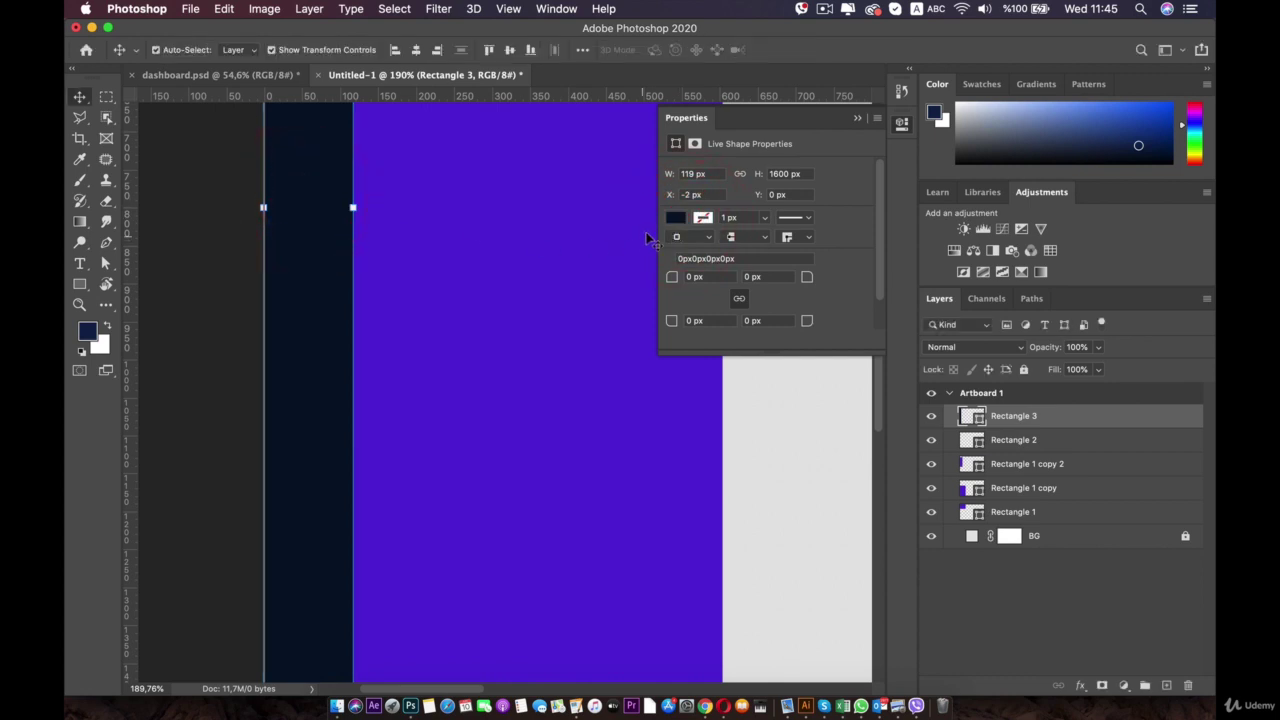
click(675, 220)
click(876, 249)
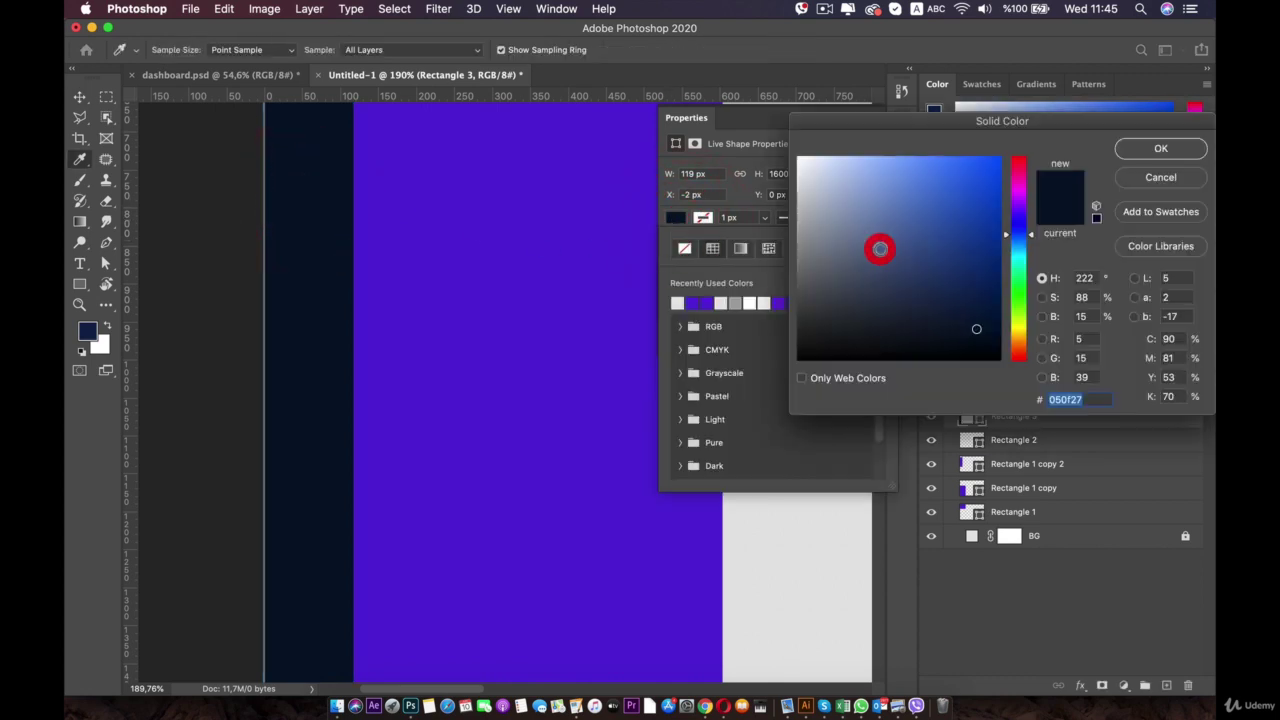
click(1158, 180)
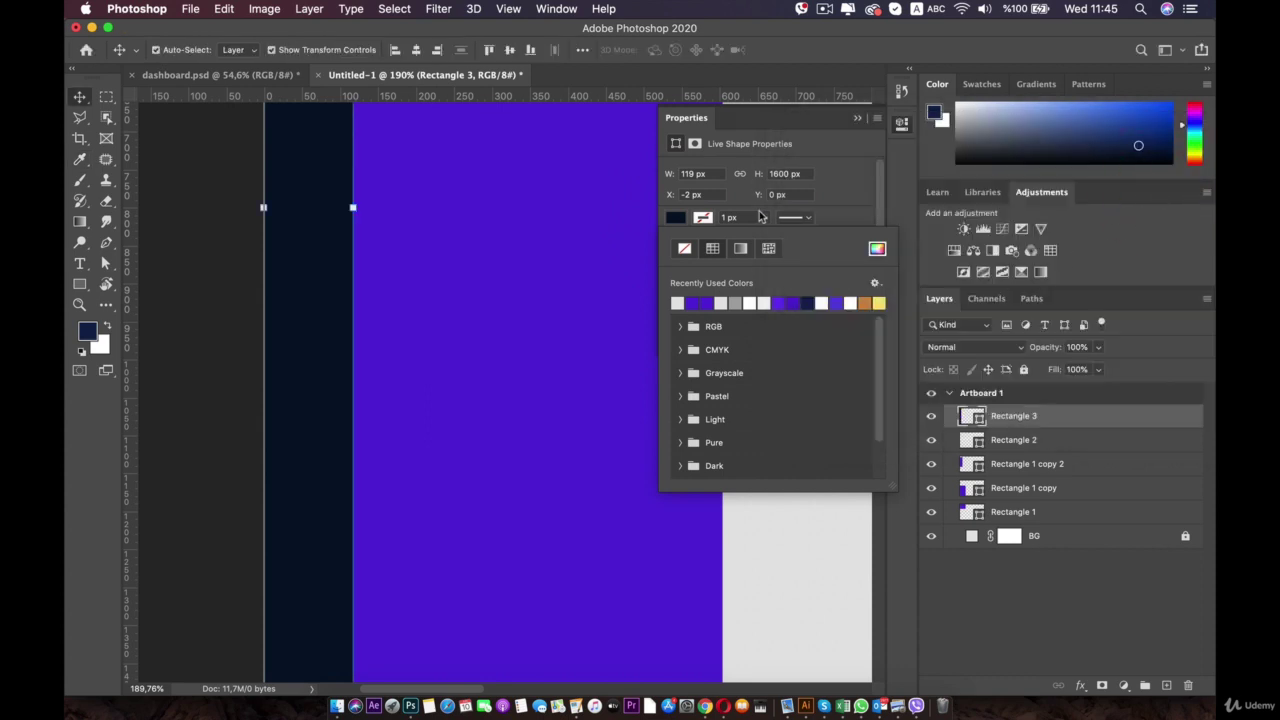
click(480, 160)
click(476, 155)
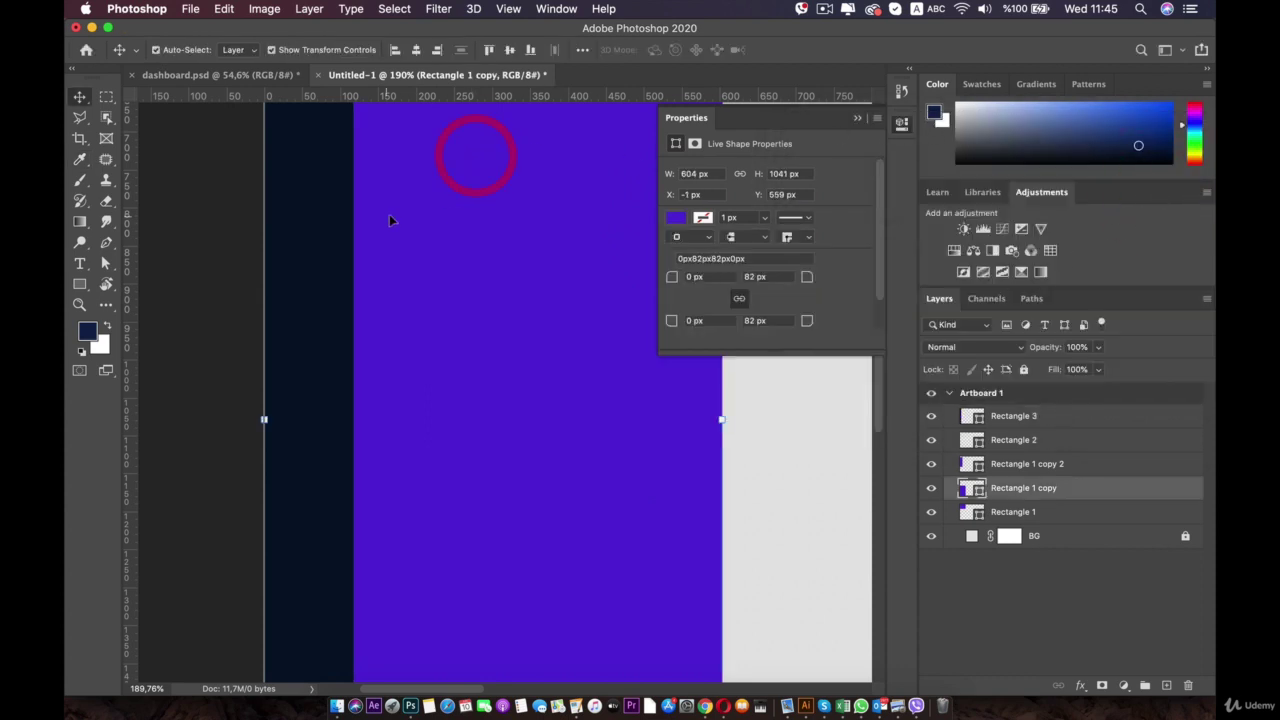
- Change the navy strip's fill to a linear gradient at 90 degrees, using the first purple preset
click(315, 220)
scroll(320, 214, down, 3)
drag(320, 214, 190, 348)
scroll(209, 251, down, 3)
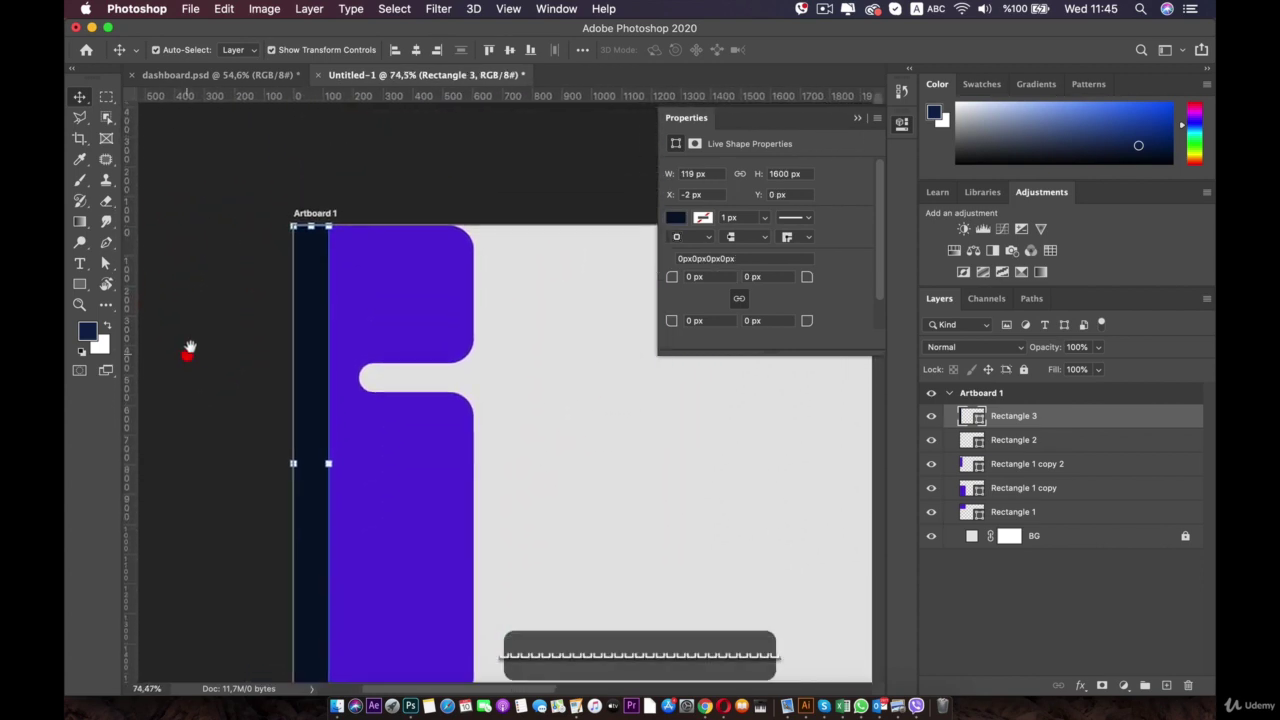
click(676, 217)
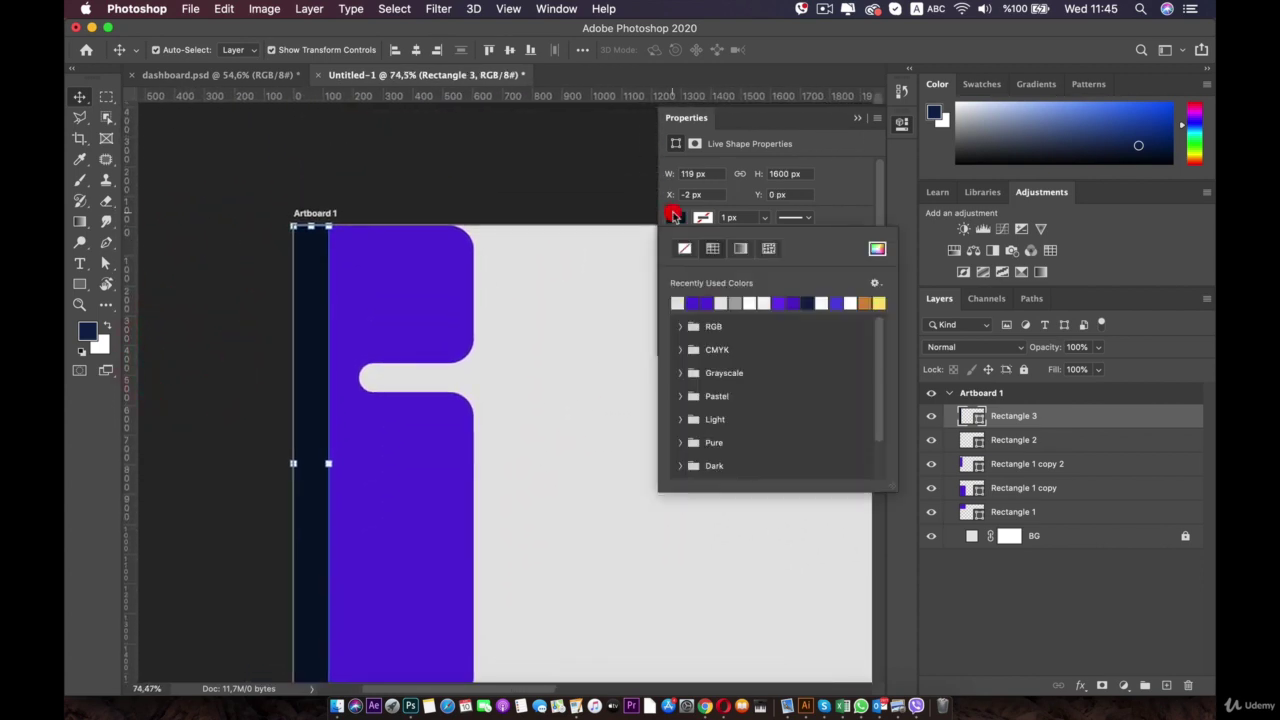
click(740, 250)
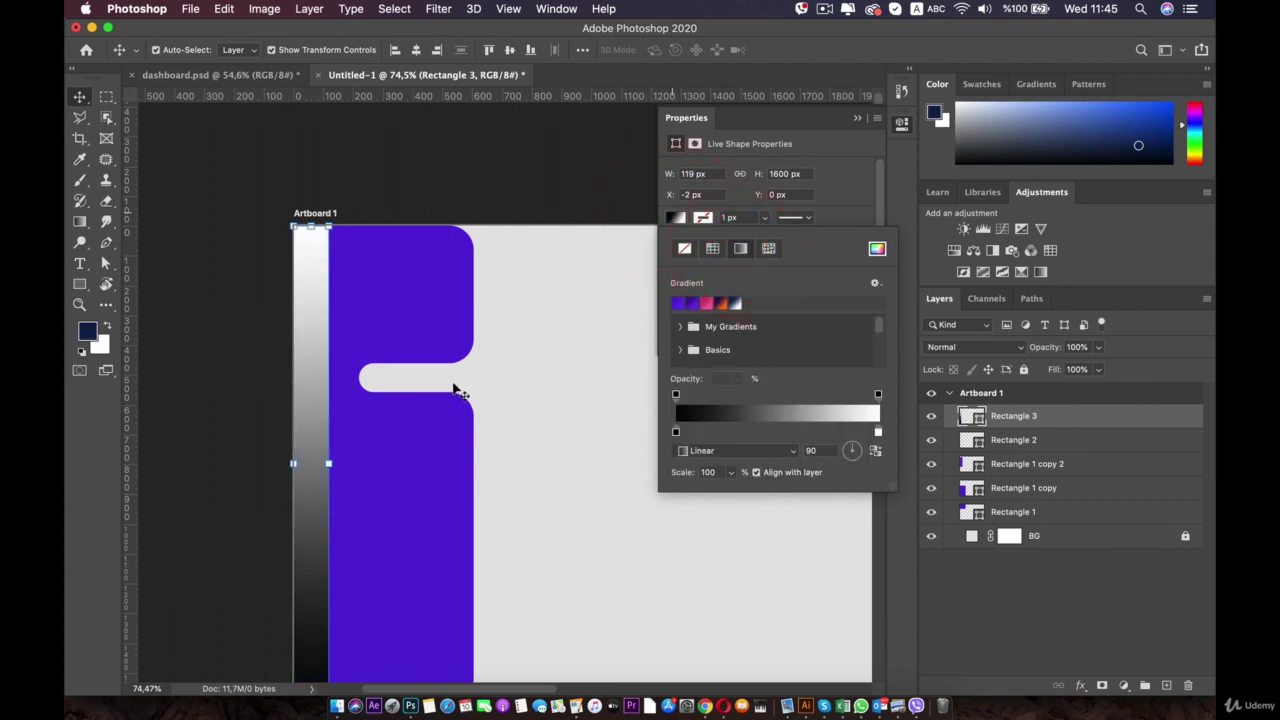
click(678, 303)
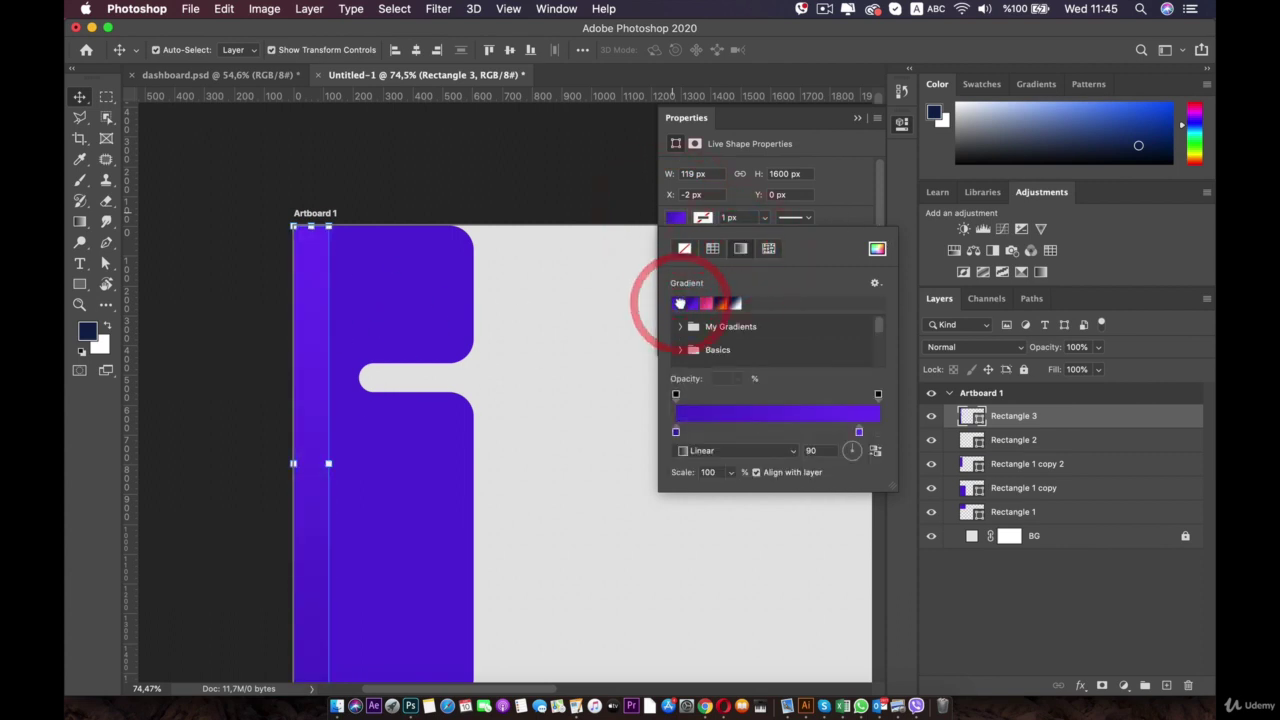
key(space)
drag(489, 529, 406, 363)
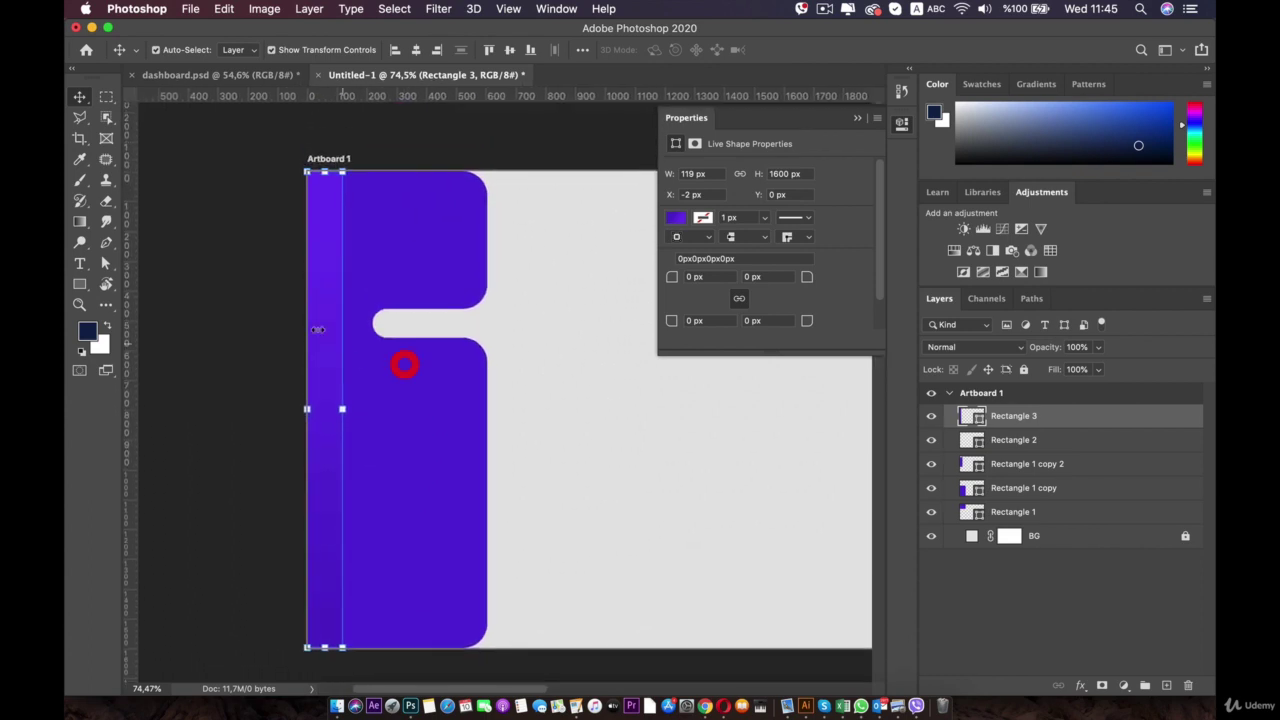
click(246, 257)
- Switch the strip's fill to the second purple gradient preset, which runs from dark to bright purple, and deselect the strip
click(316, 320)
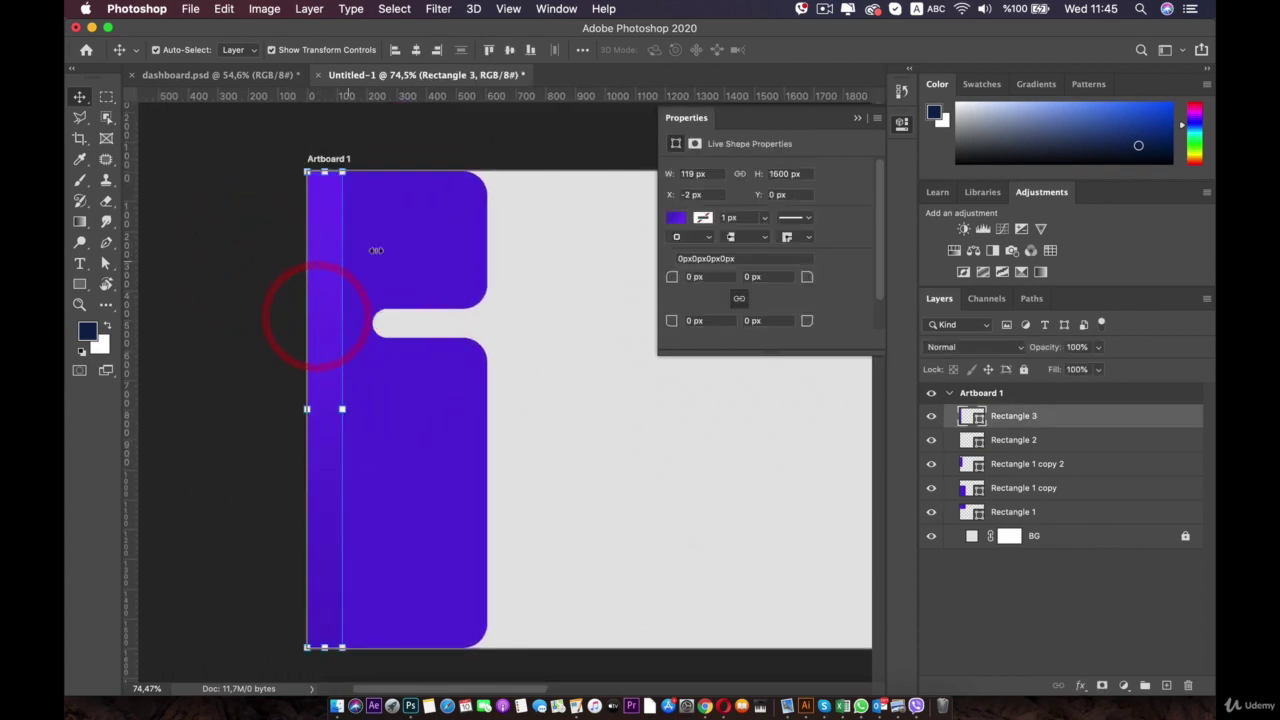
click(678, 218)
click(693, 303)
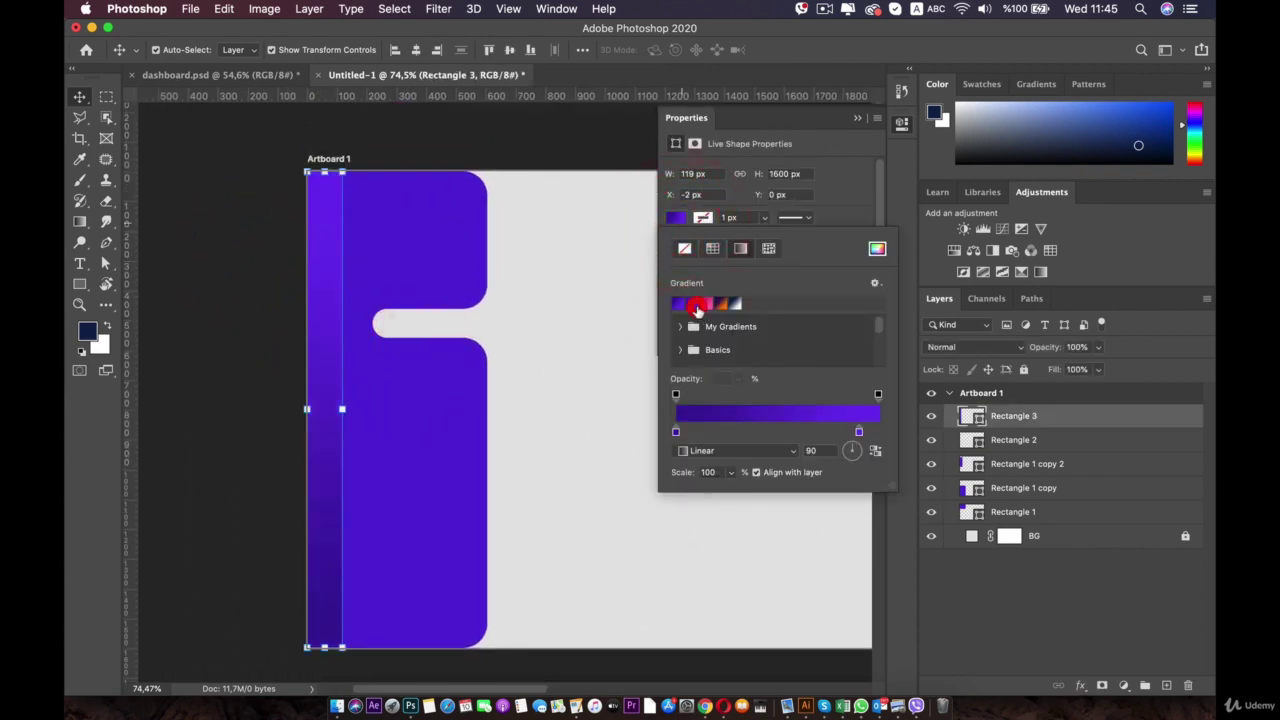
click(282, 240)
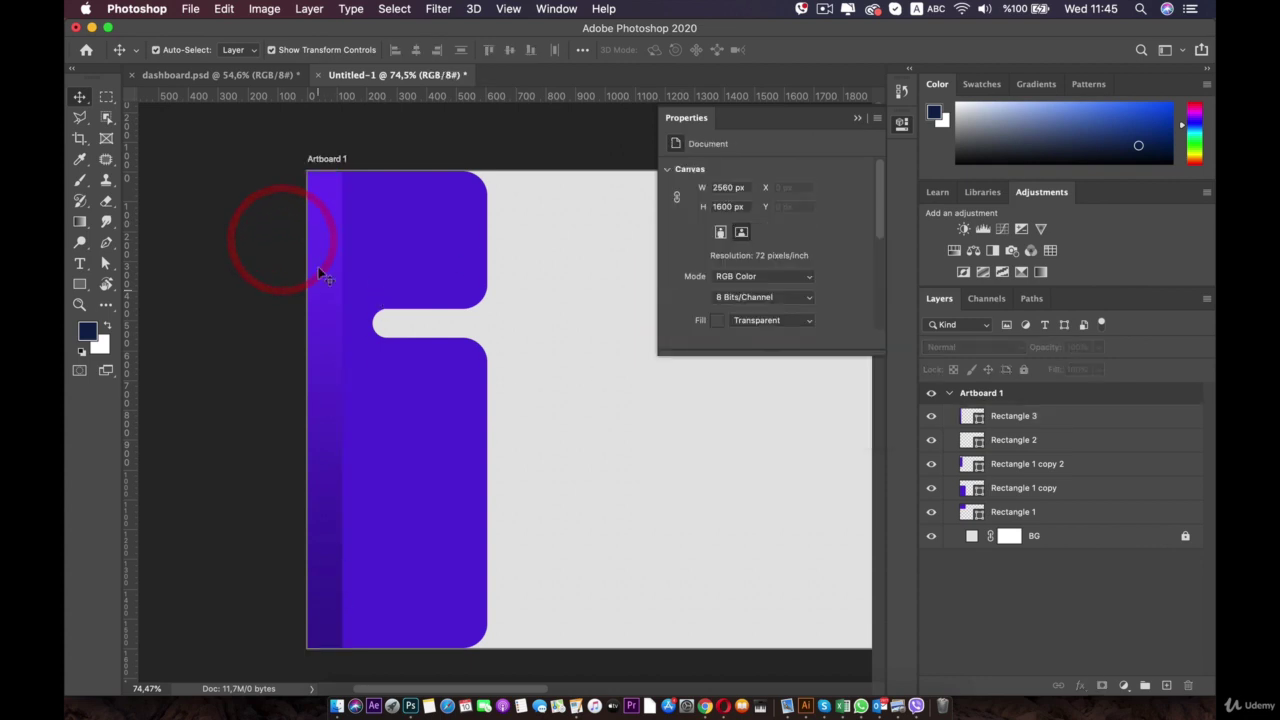
- Adjust the brighter color stop of the left strip's gradient to a vivid purple and confirm the color
click(324, 293)
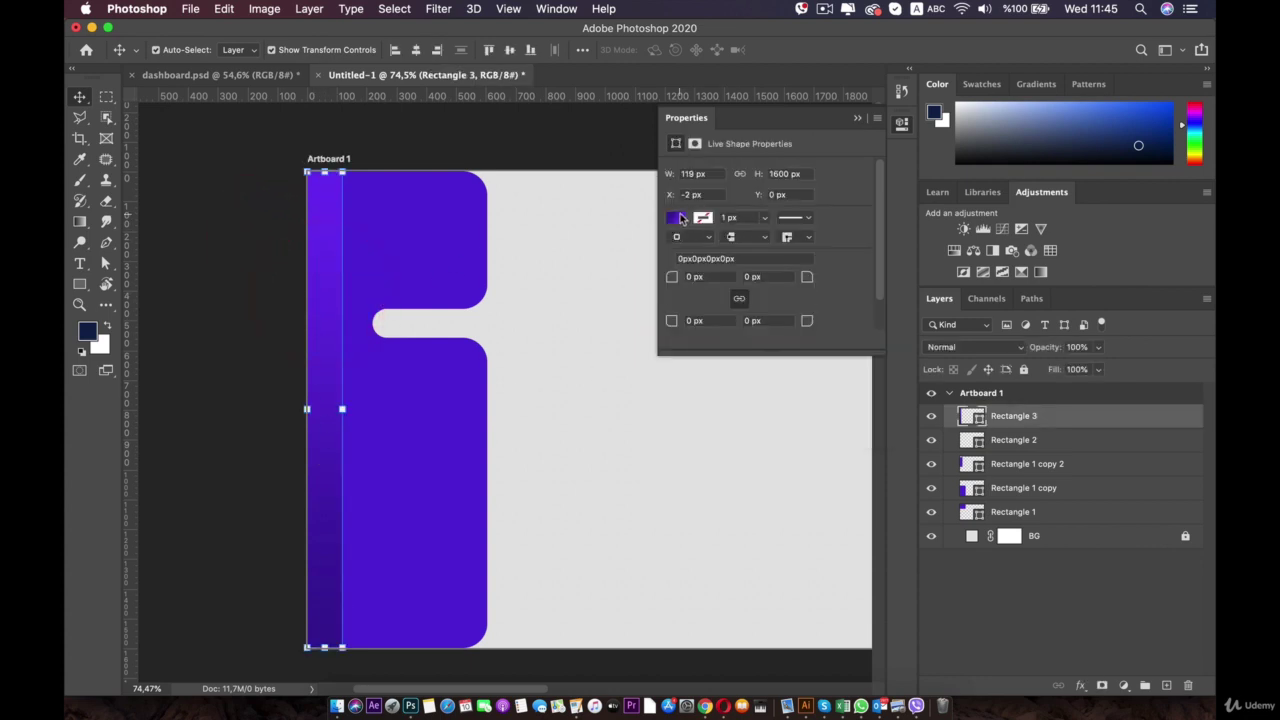
click(678, 218)
double_click(860, 430)
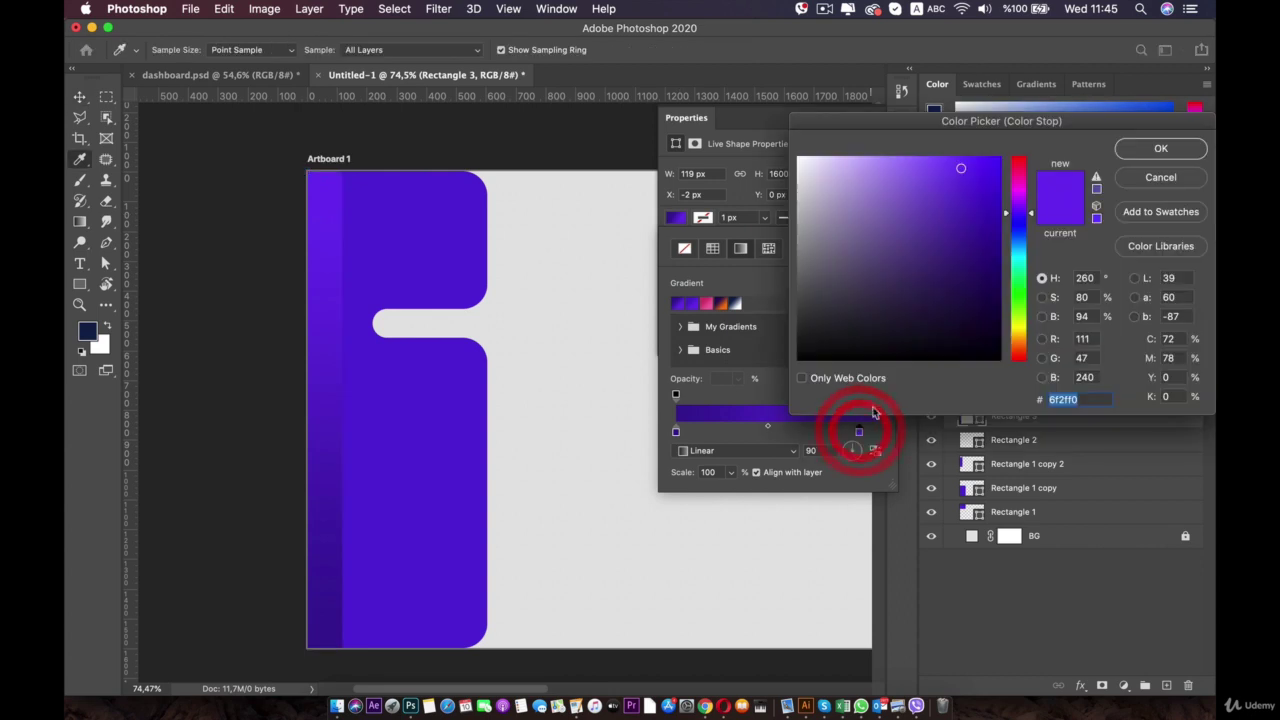
drag(968, 166, 969, 169)
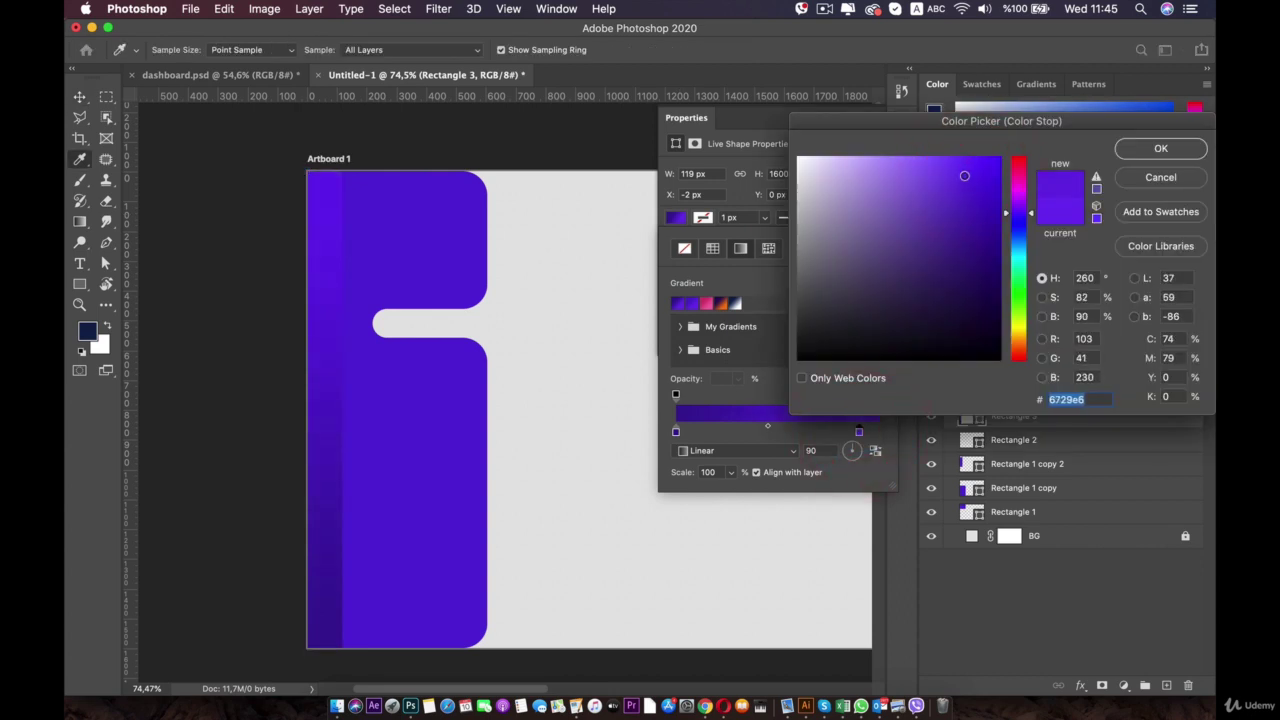
click(933, 165)
drag(935, 164, 974, 171)
click(986, 166)
click(975, 175)
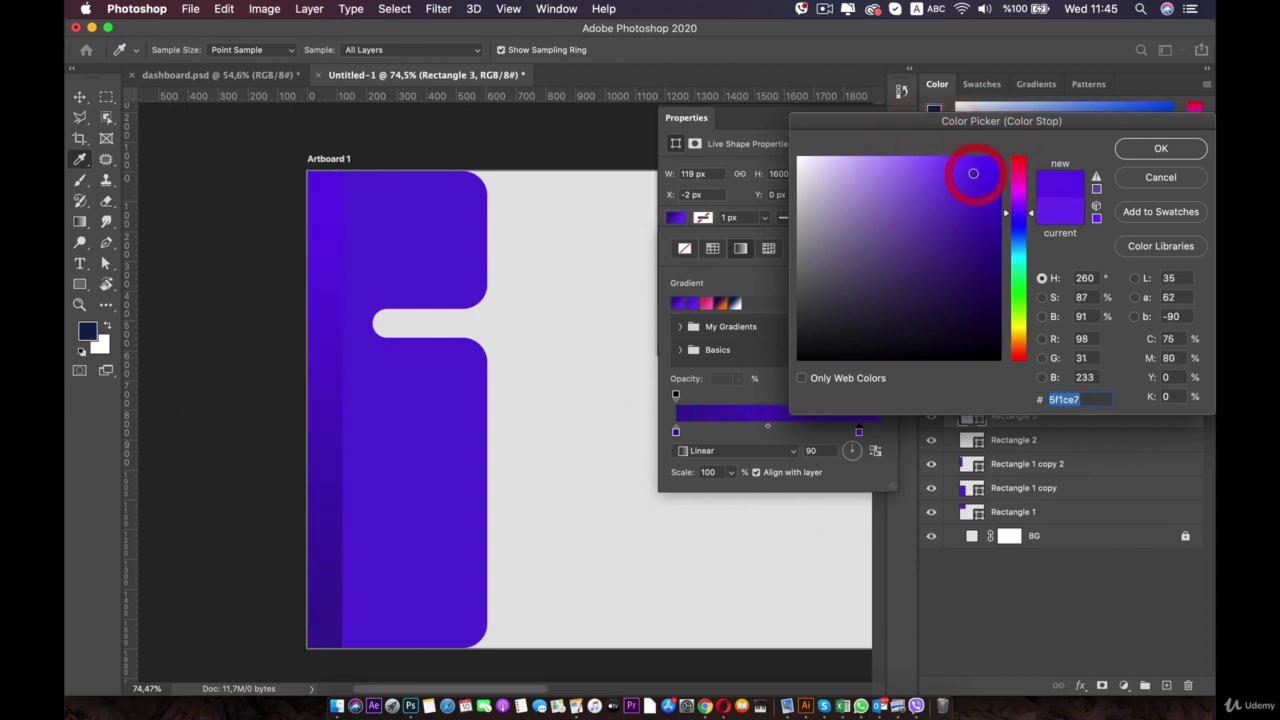
click(964, 170)
click(1140, 150)
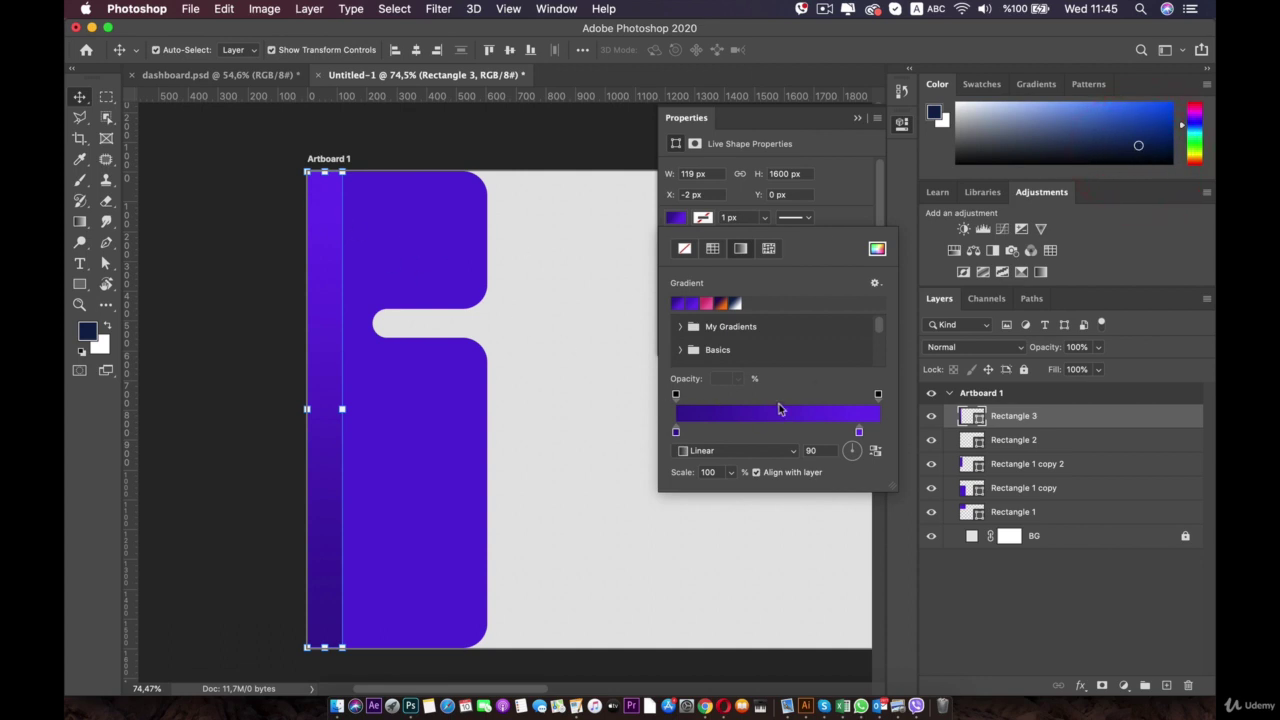
- Round only the two right-hand corners of the left gradient strip to 119 px, keeping its left corners square
click(837, 211)
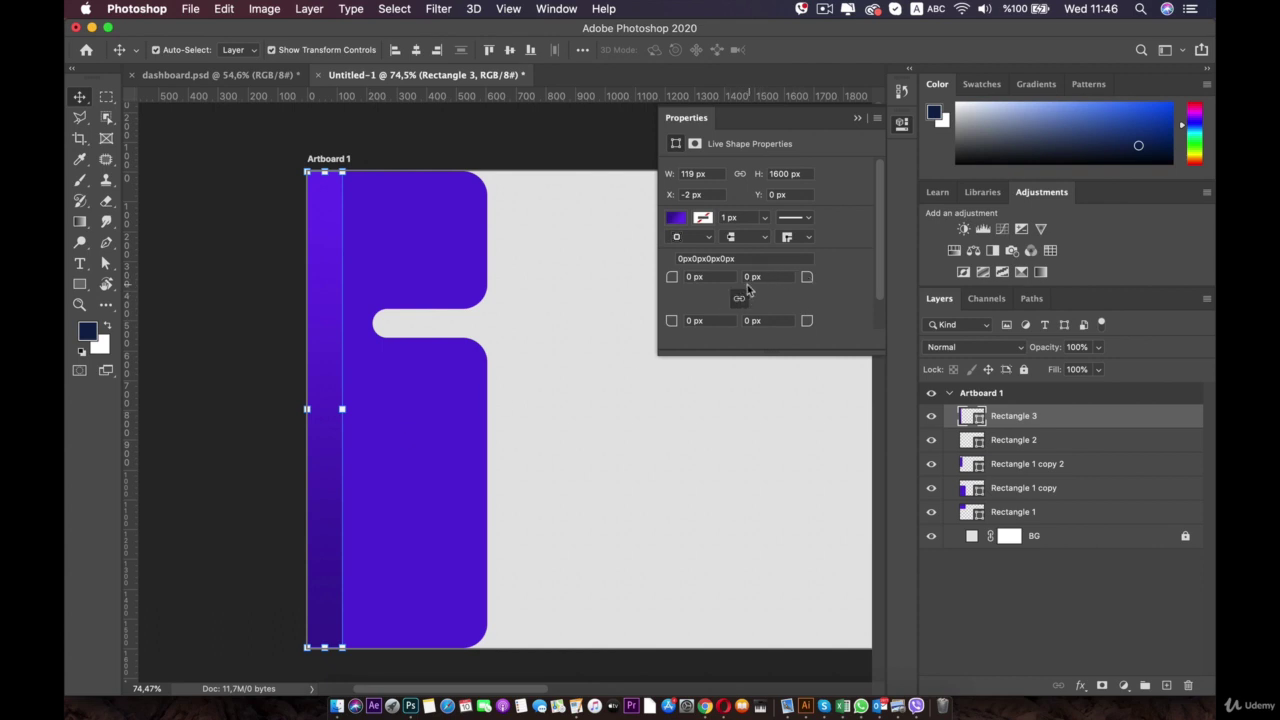
click(739, 300)
click(873, 292)
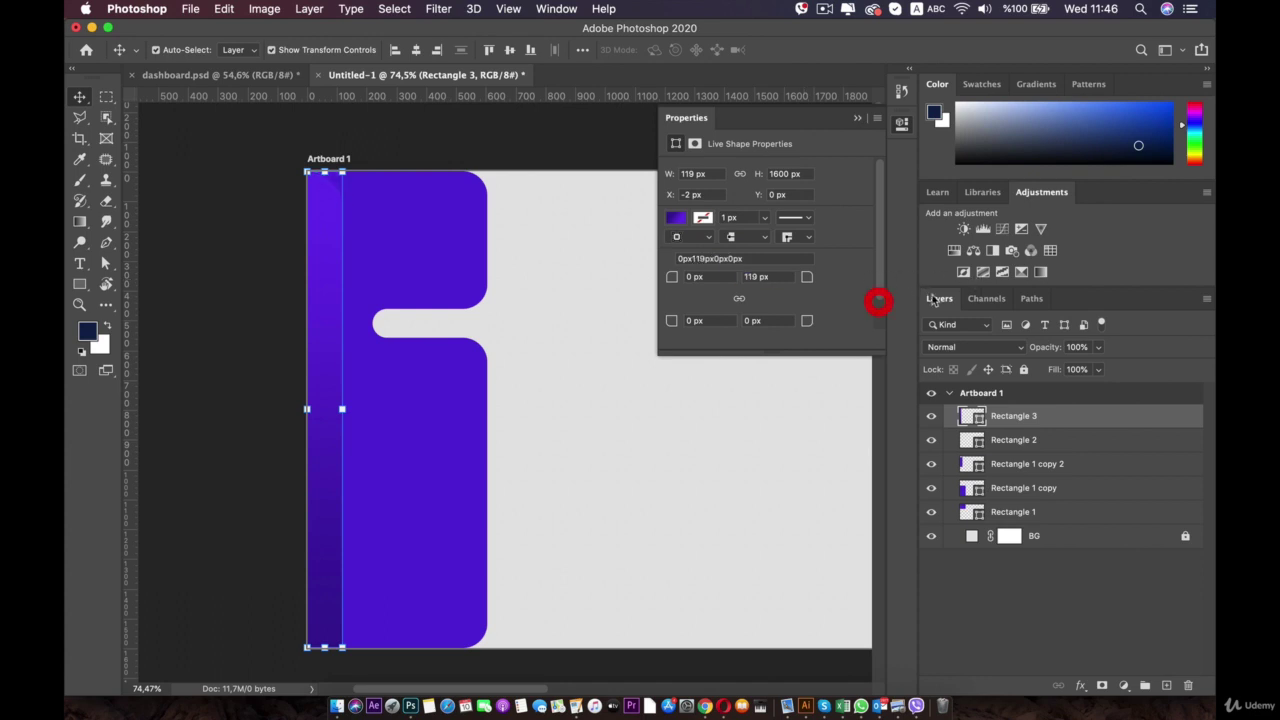
click(741, 320)
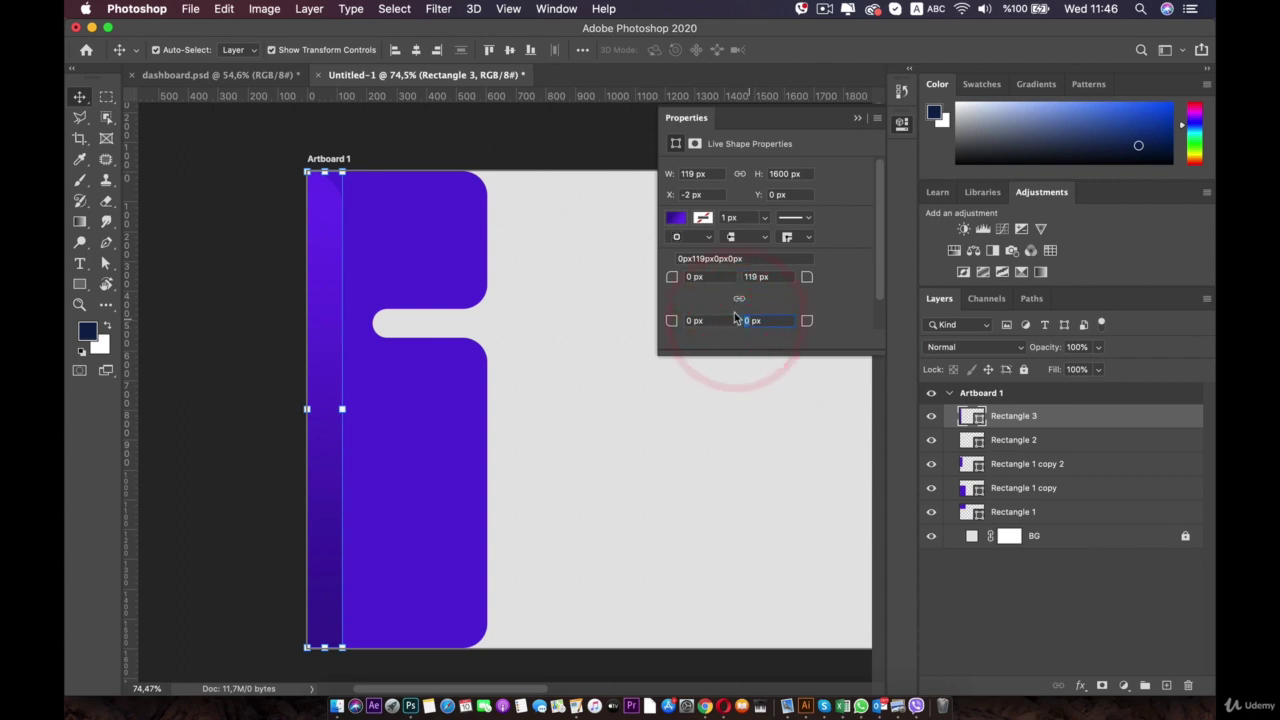
text(119)
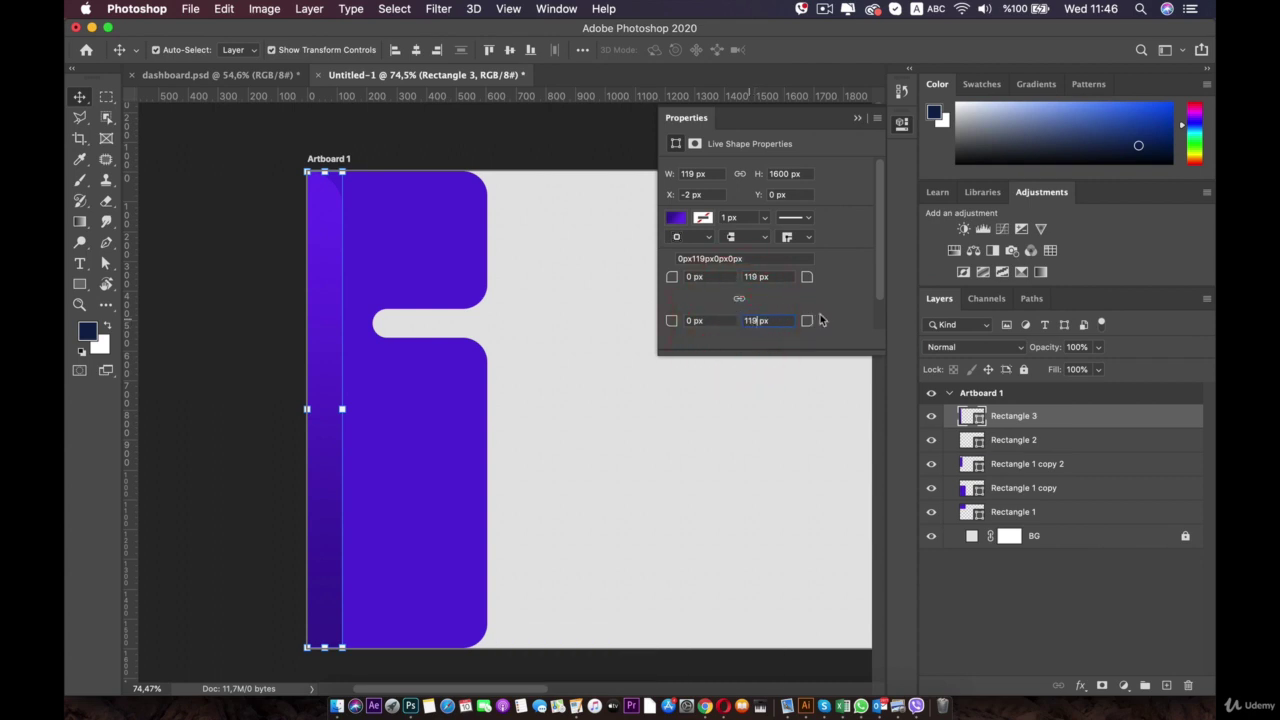
click(833, 318)
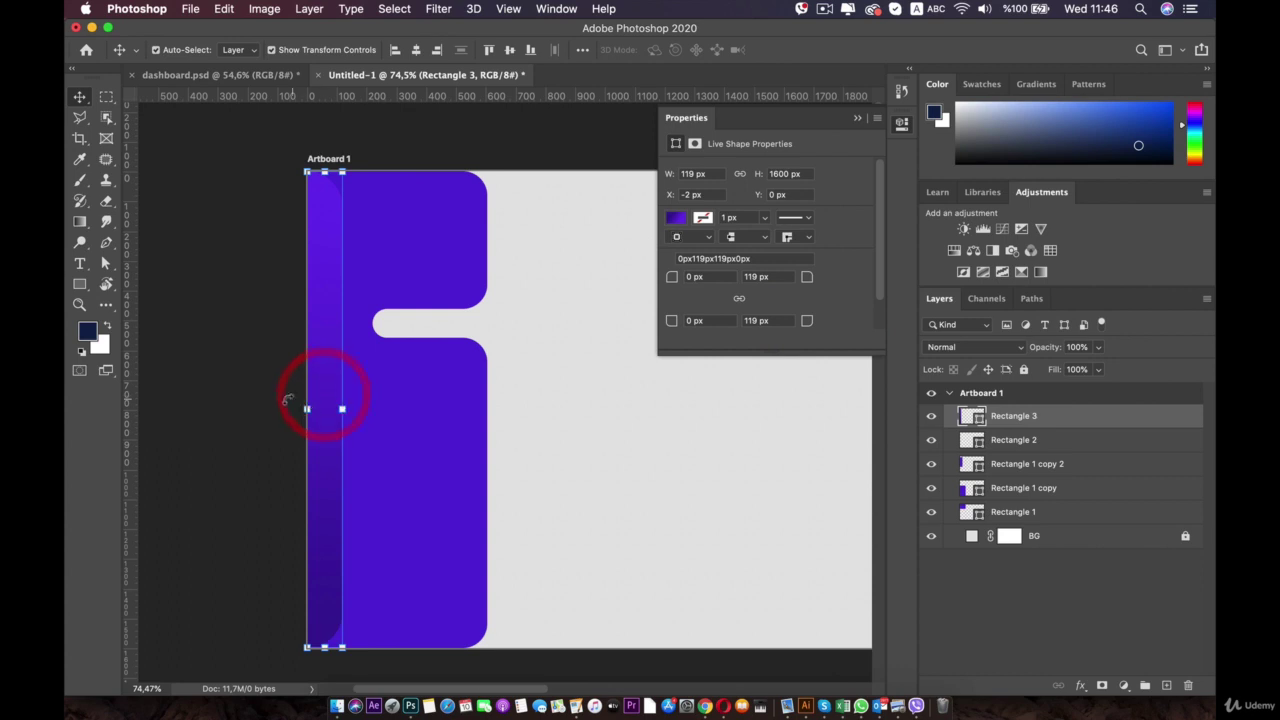
click(228, 388)
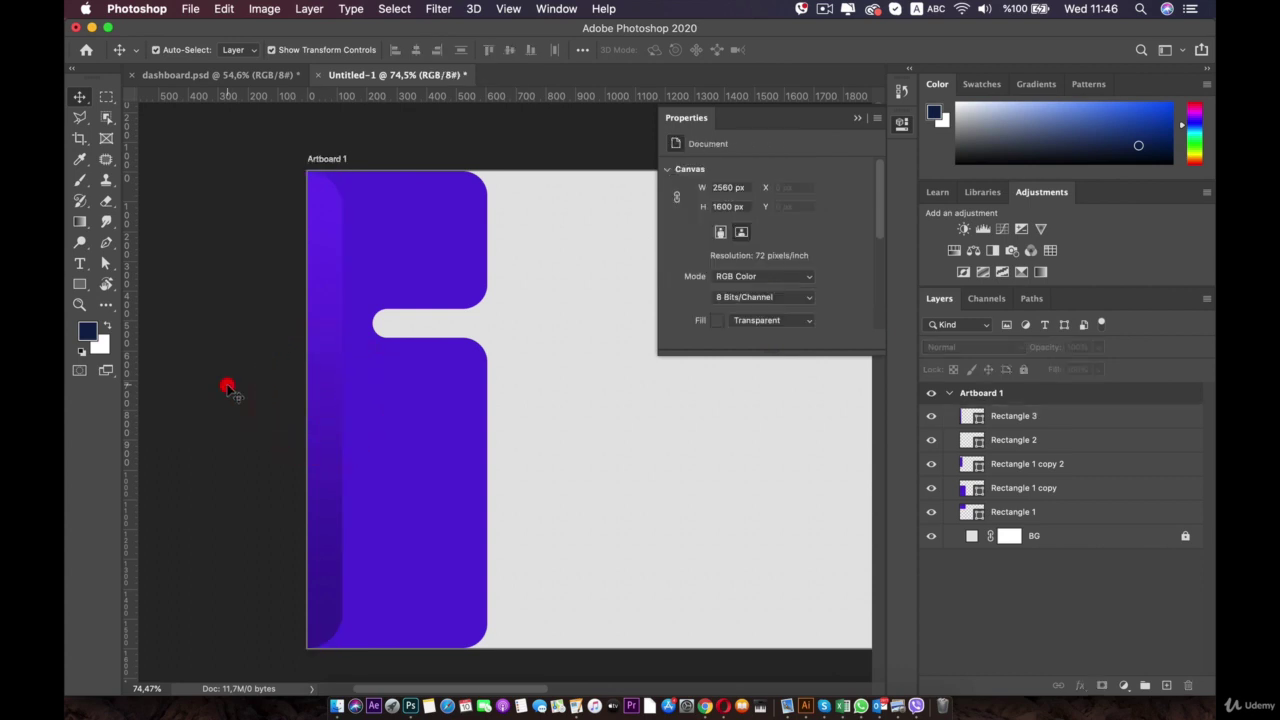
- Change the darker color stop of the left strip's gradient to the purple 4d20c0 and confirm the color
click(316, 344)
click(251, 410)
scroll(251, 410, down, 3)
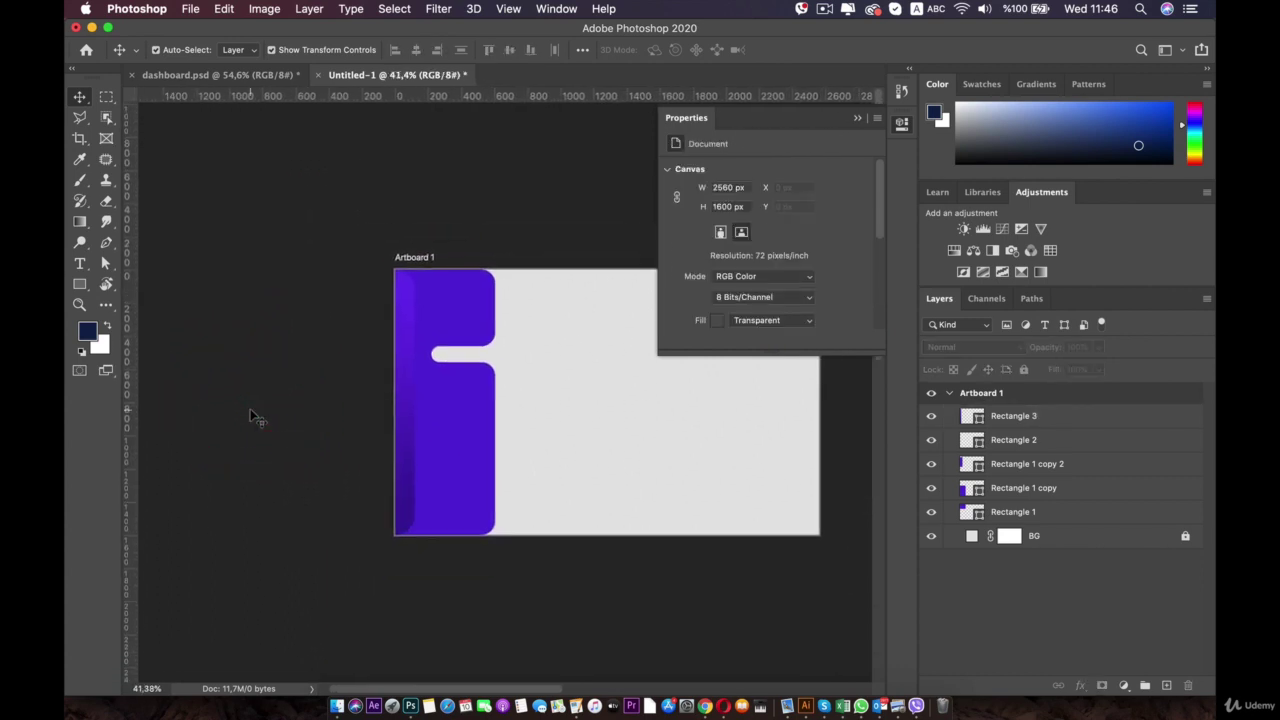
scroll(251, 418, up, 3)
click(301, 259)
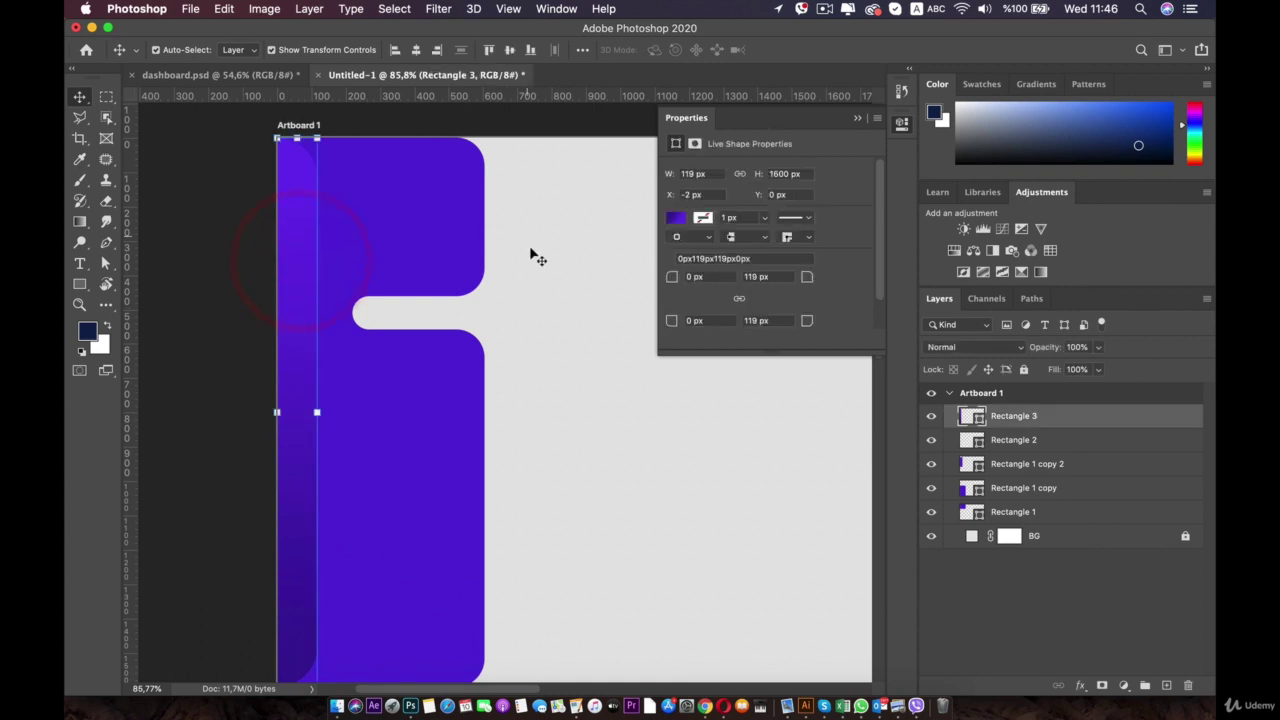
click(678, 218)
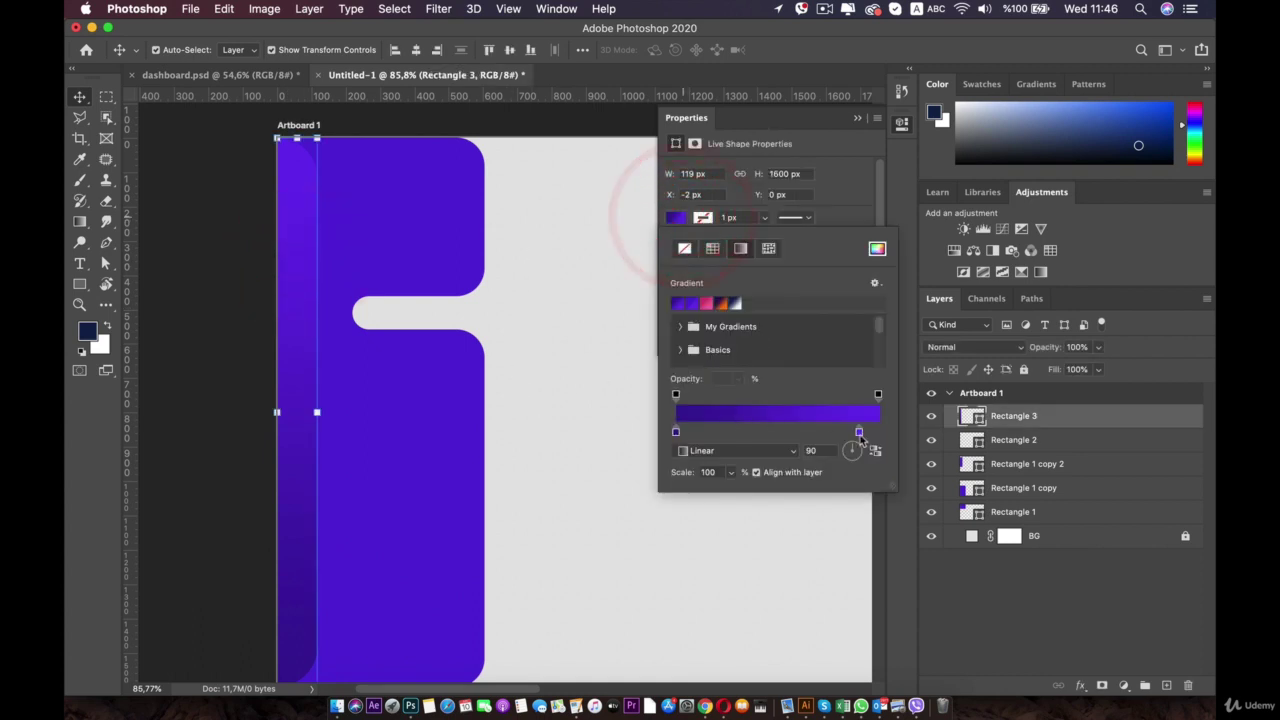
click(676, 432)
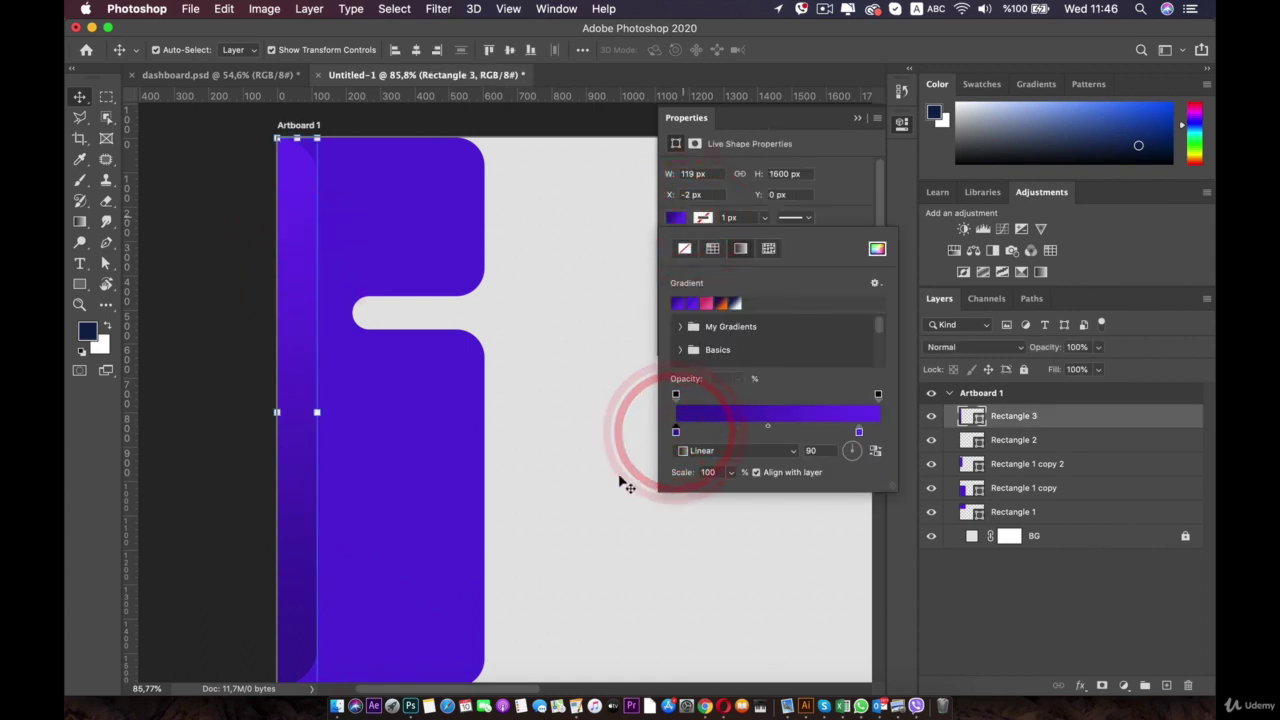
double_click(676, 432)
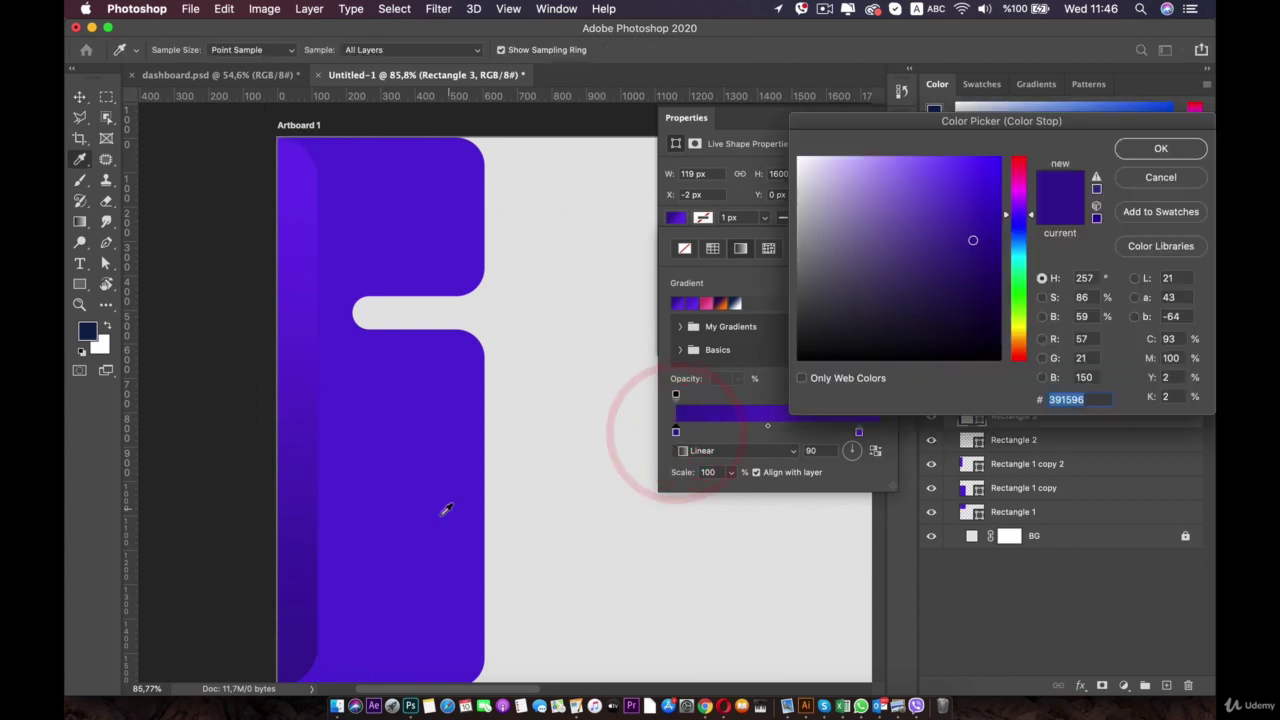
click(398, 540)
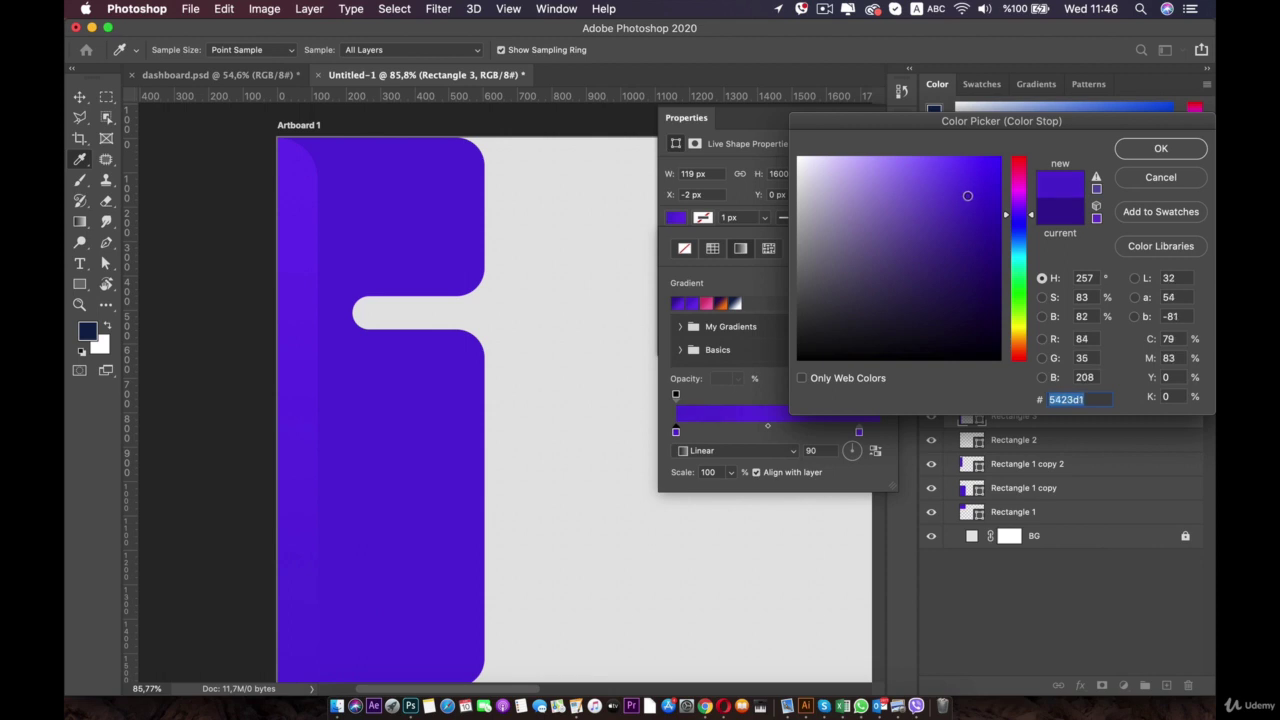
click(967, 206)
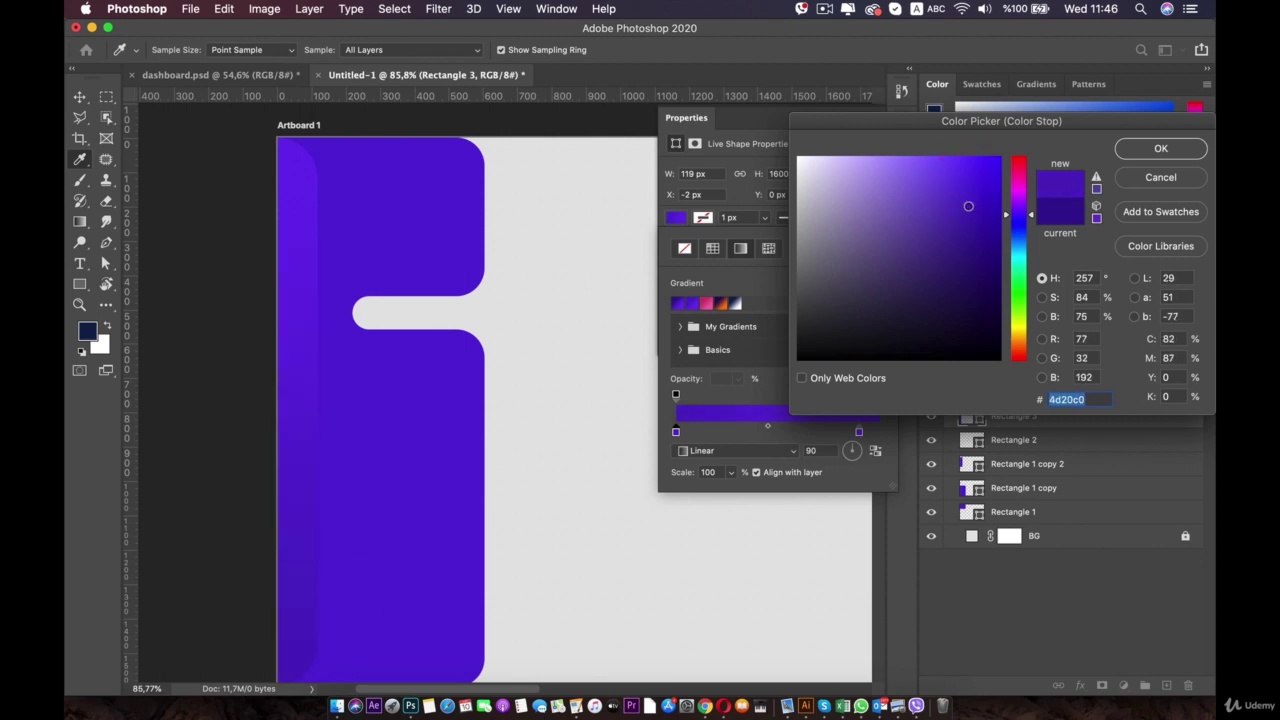
click(1161, 149)
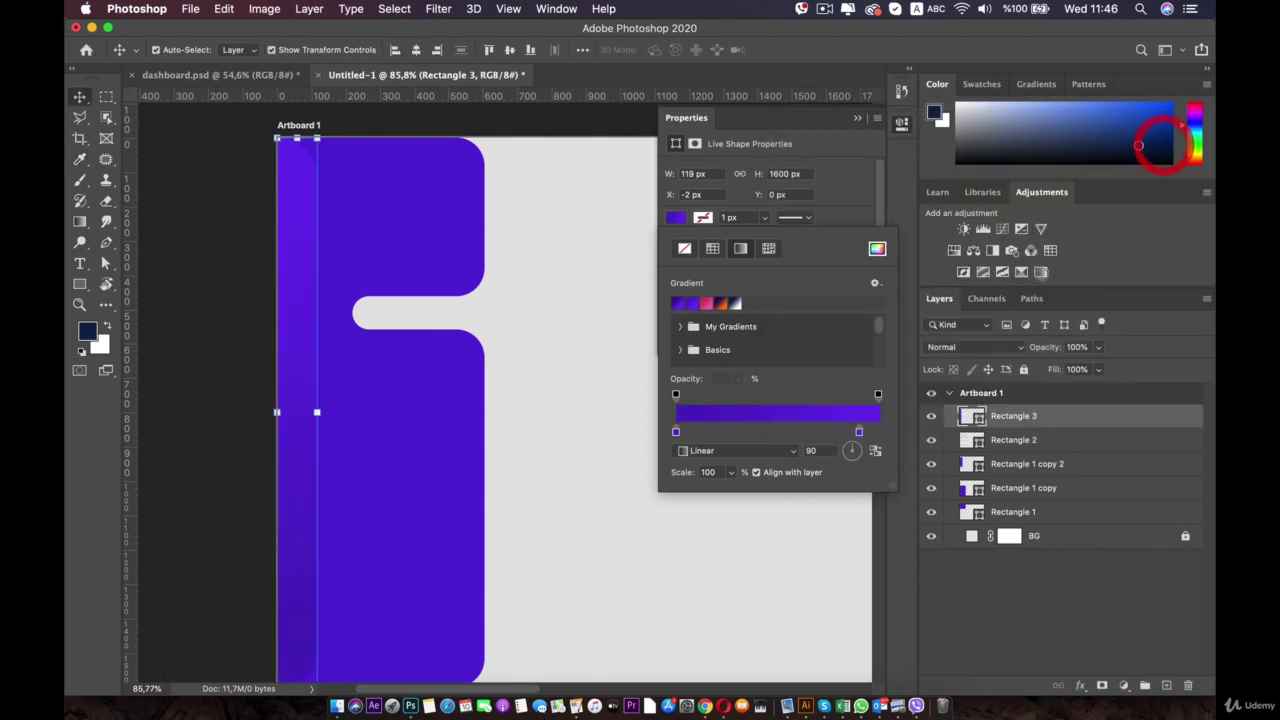
- Change the brighter color stop of the strip's gradient to the muted purple 5326c6, confirm it and deselect the strip
double_click(858, 431)
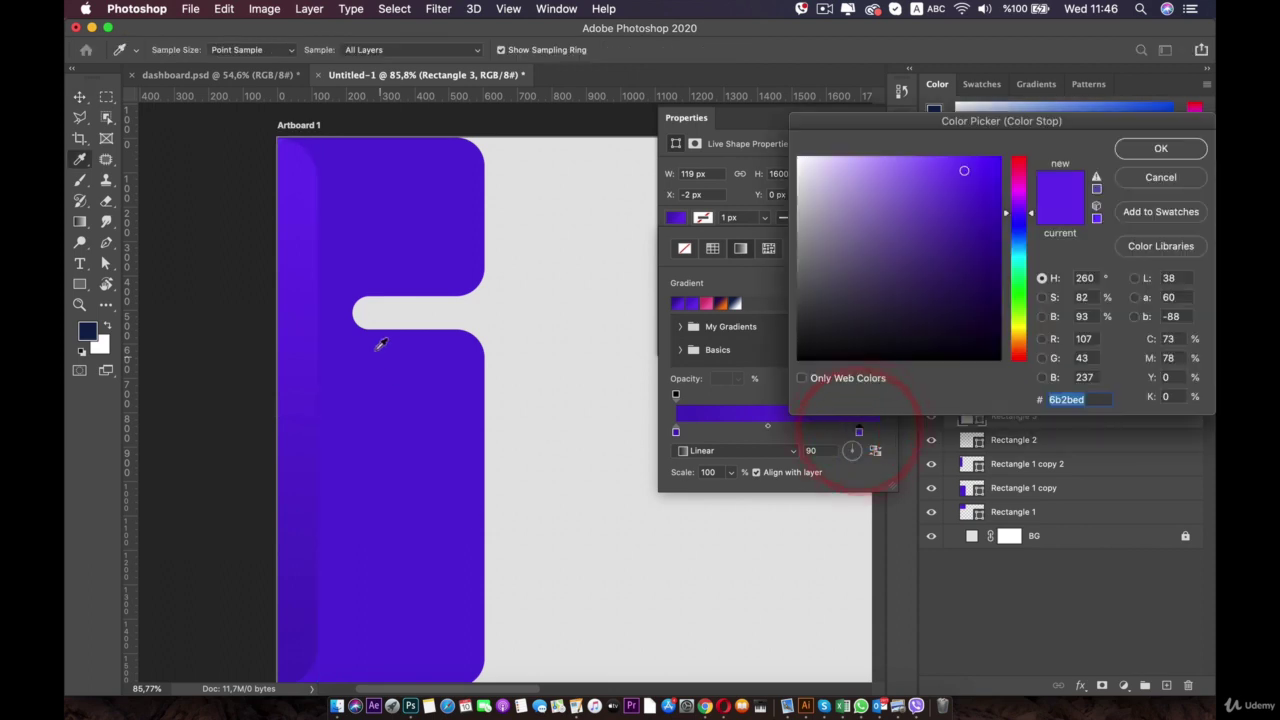
click(353, 170)
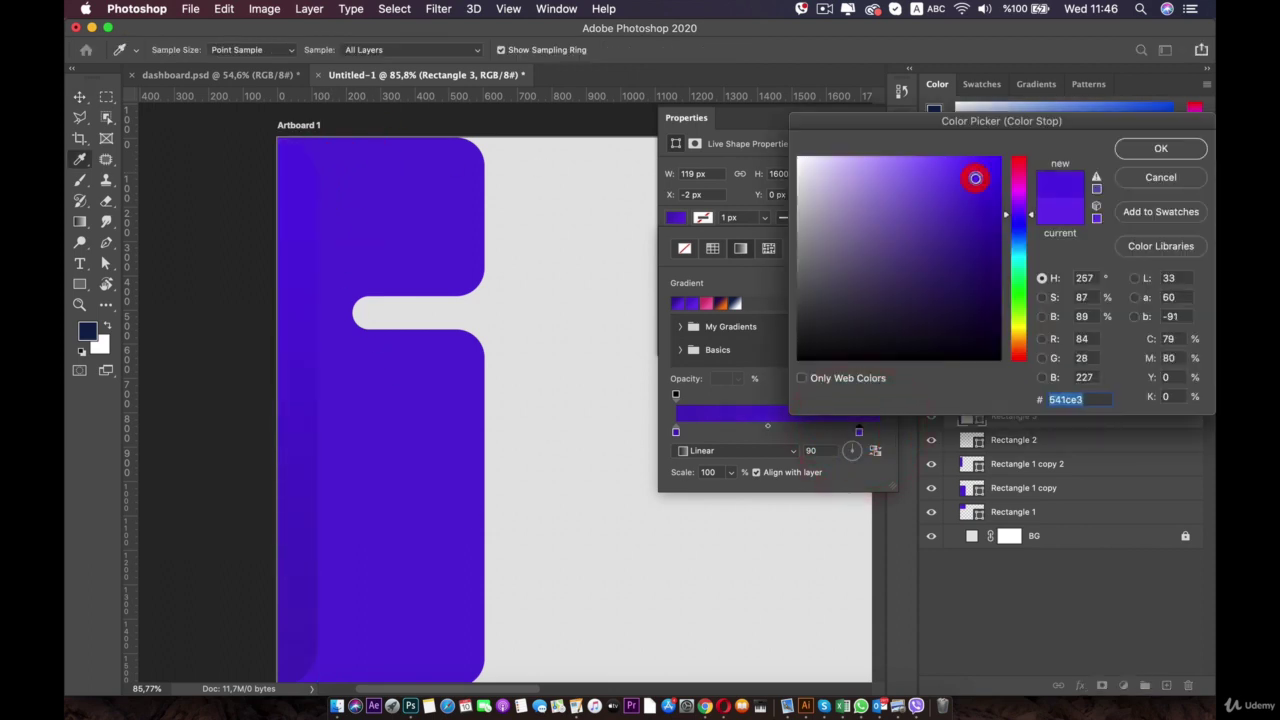
drag(975, 178, 965, 213)
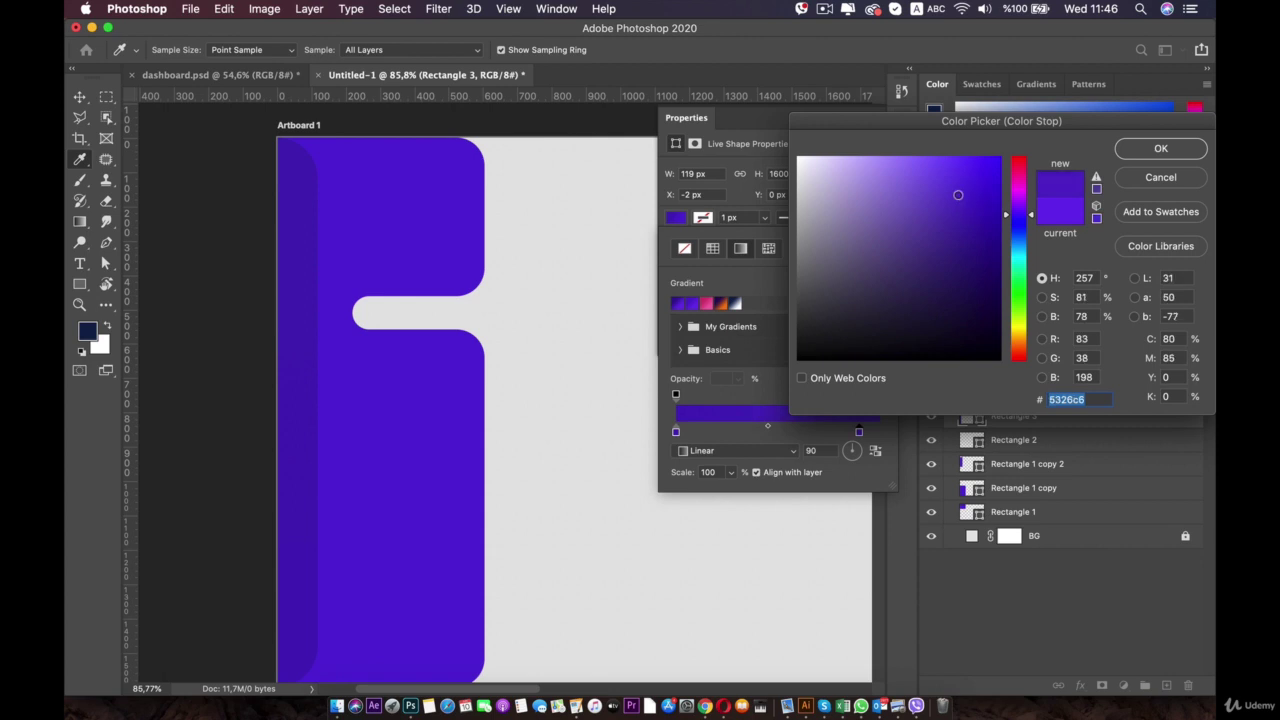
click(958, 195)
drag(957, 194, 961, 202)
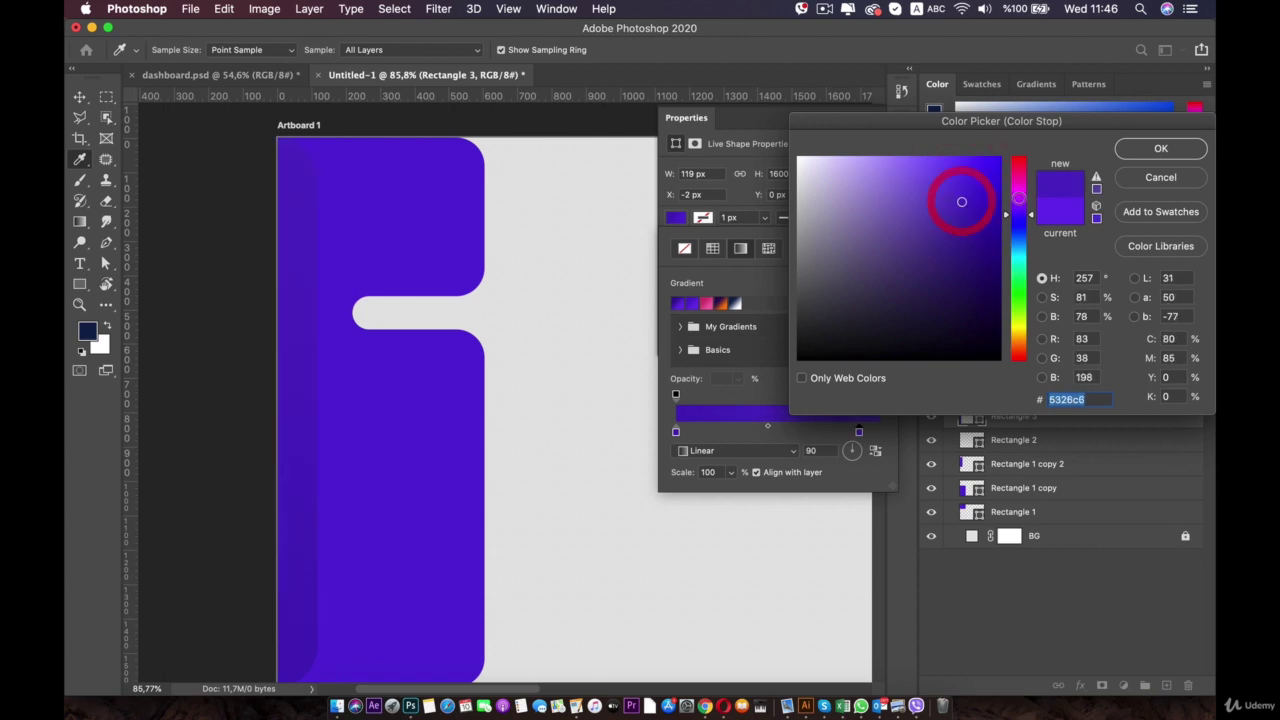
click(1159, 151)
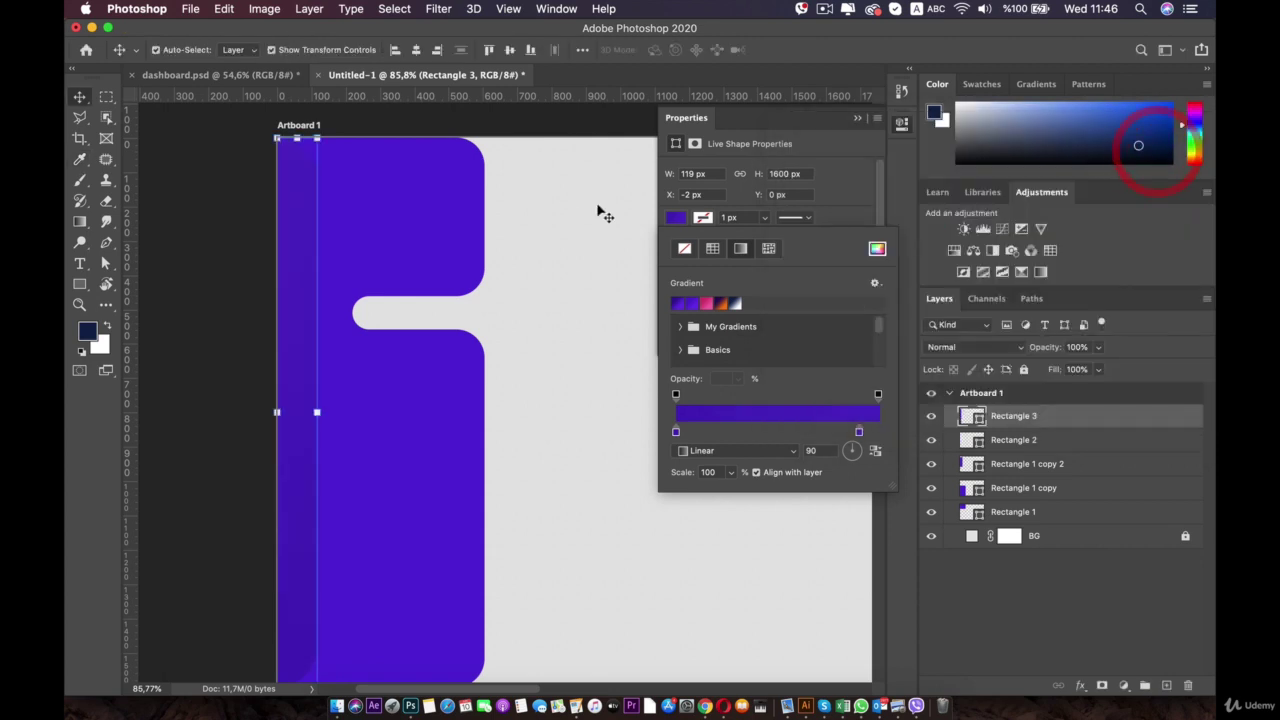
click(563, 200)
scroll(553, 241, down, 2)
scroll(550, 240, down, 2)
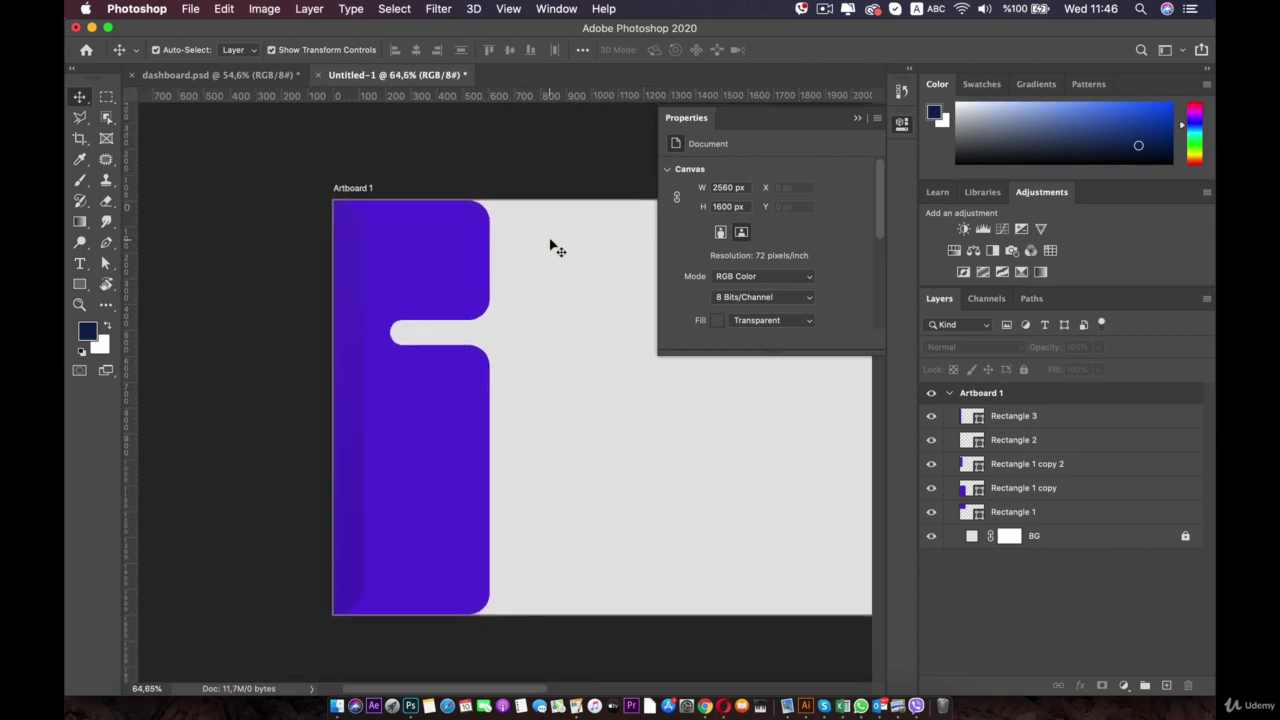
- Change the brighter stop of the Rectangle 3 strip's gradient fill to 581ec3, apply the fill and deselect the strip
click(552, 208)
click(900, 125)
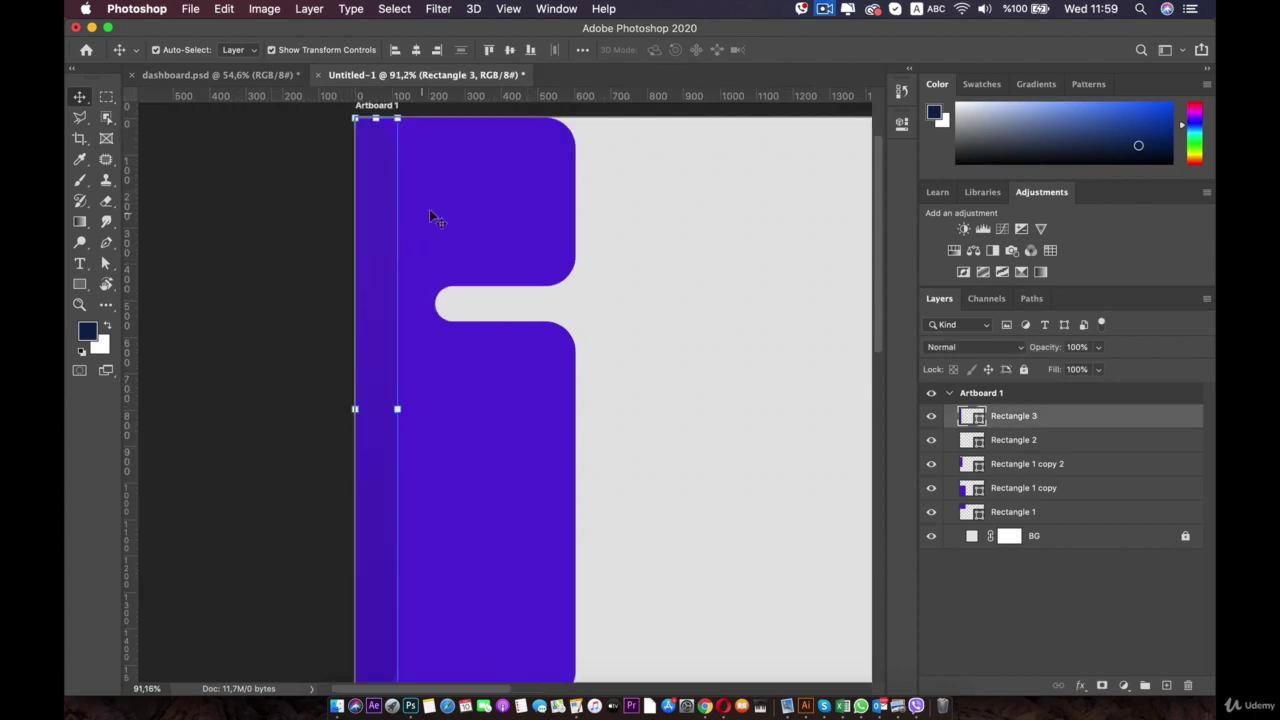
click(431, 206)
click(359, 207)
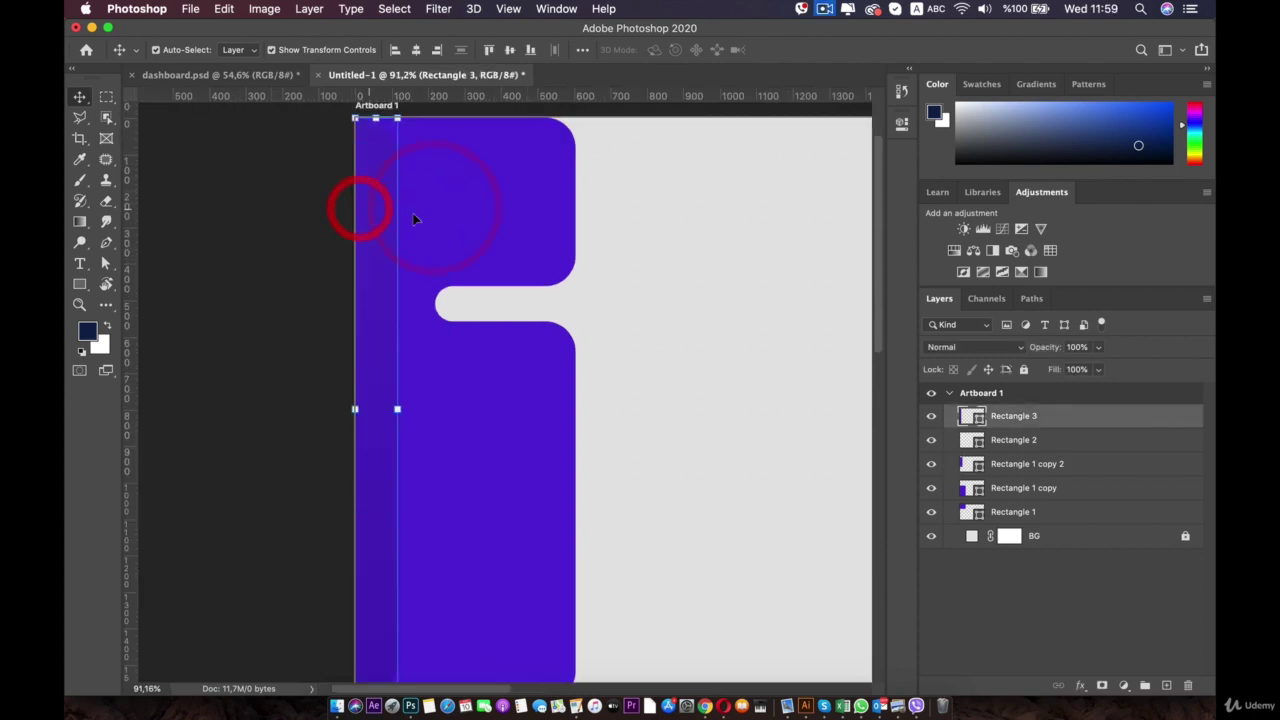
double_click(968, 420)
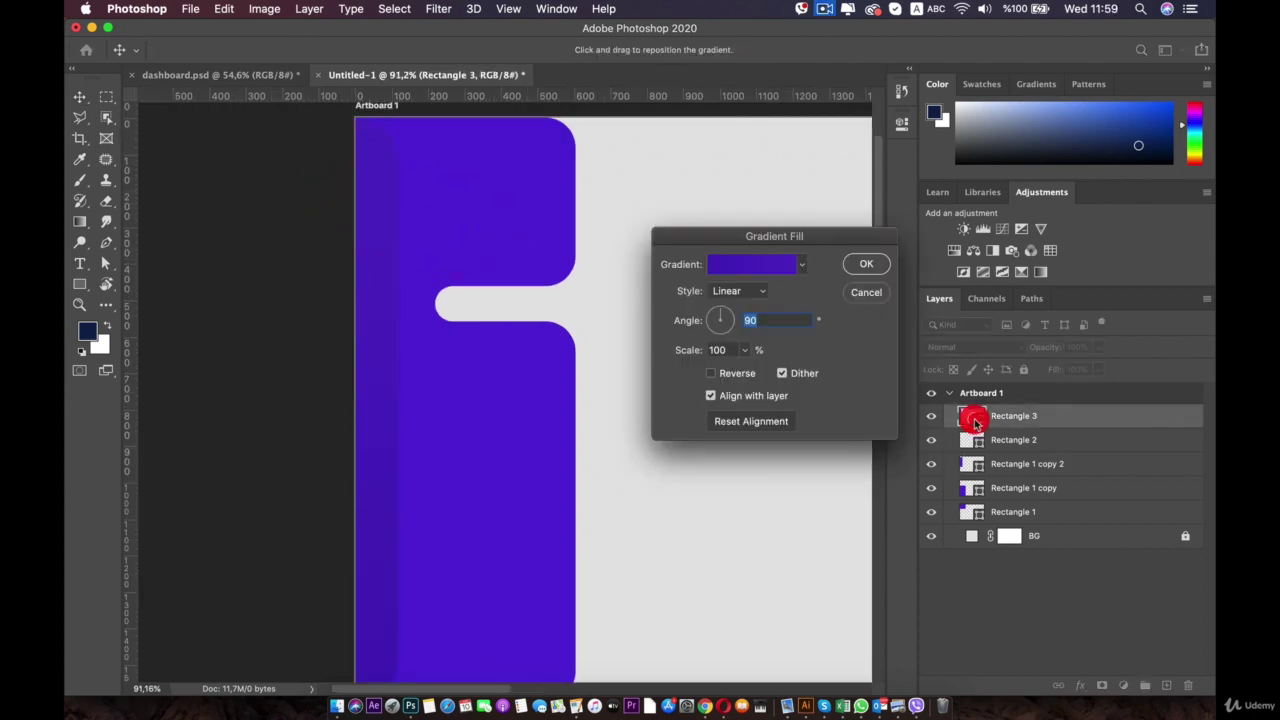
click(787, 268)
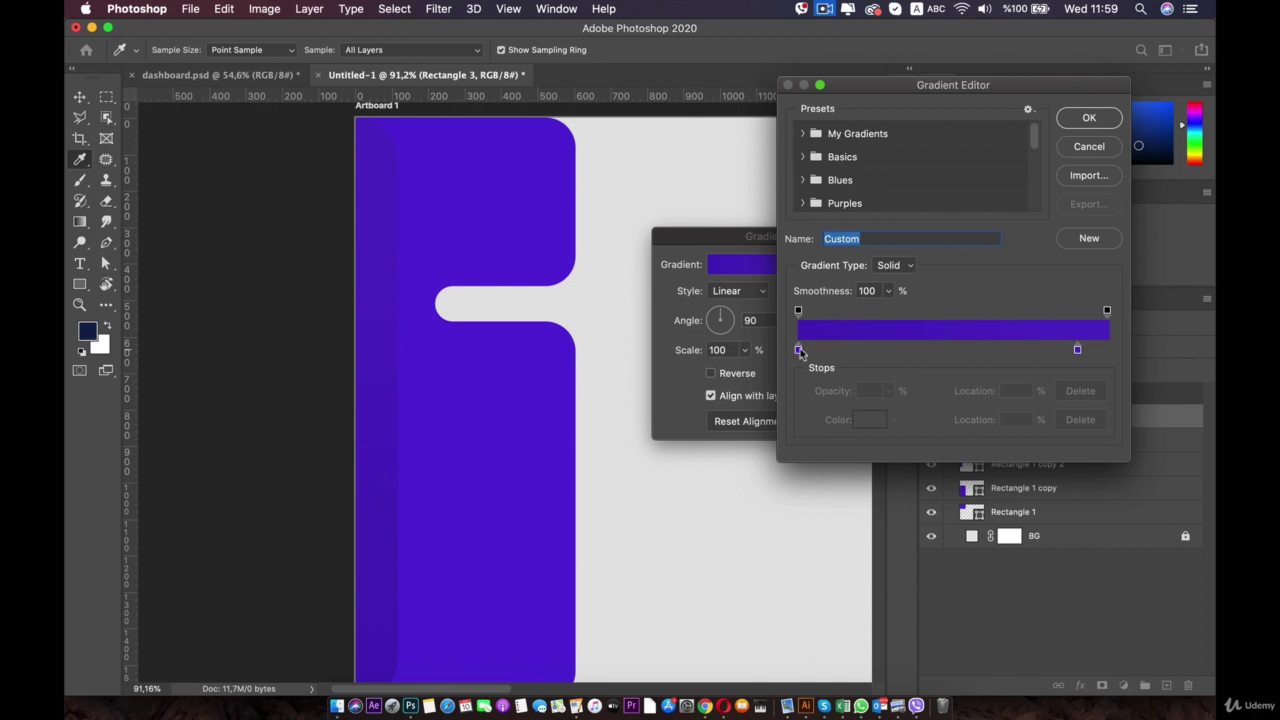
click(1078, 350)
double_click(1078, 350)
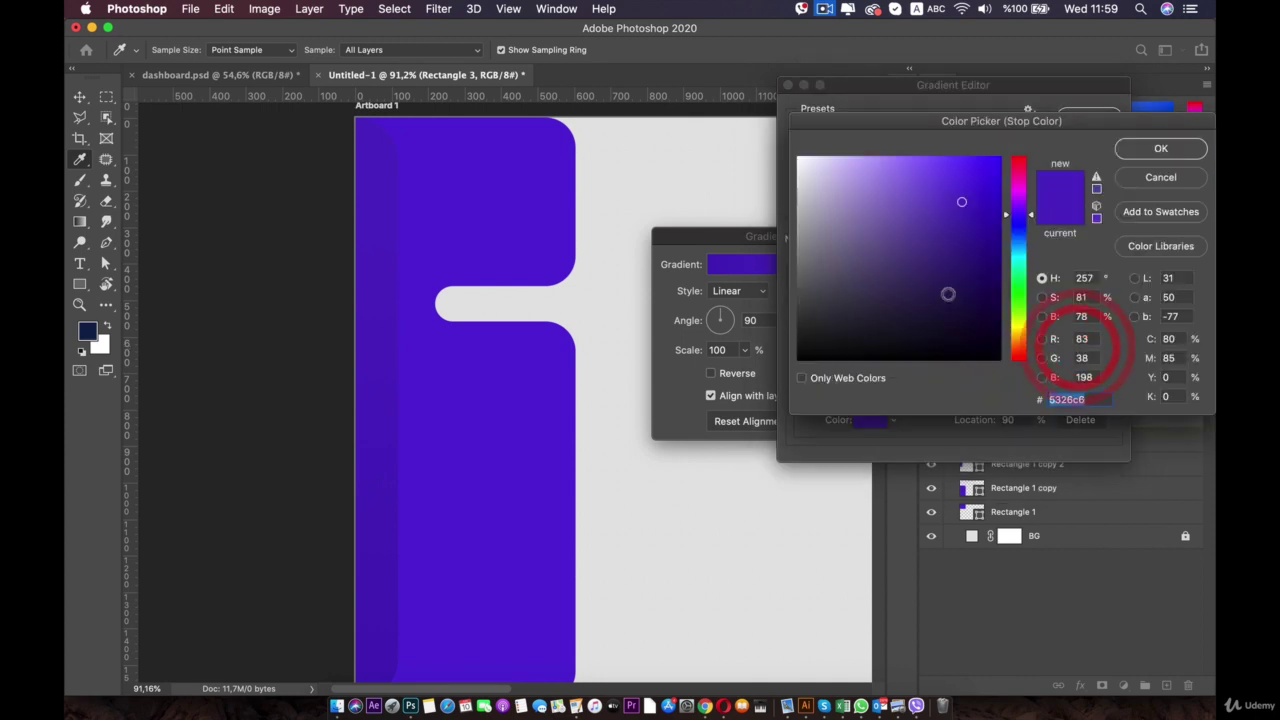
drag(954, 197, 953, 203)
drag(1026, 217, 1028, 212)
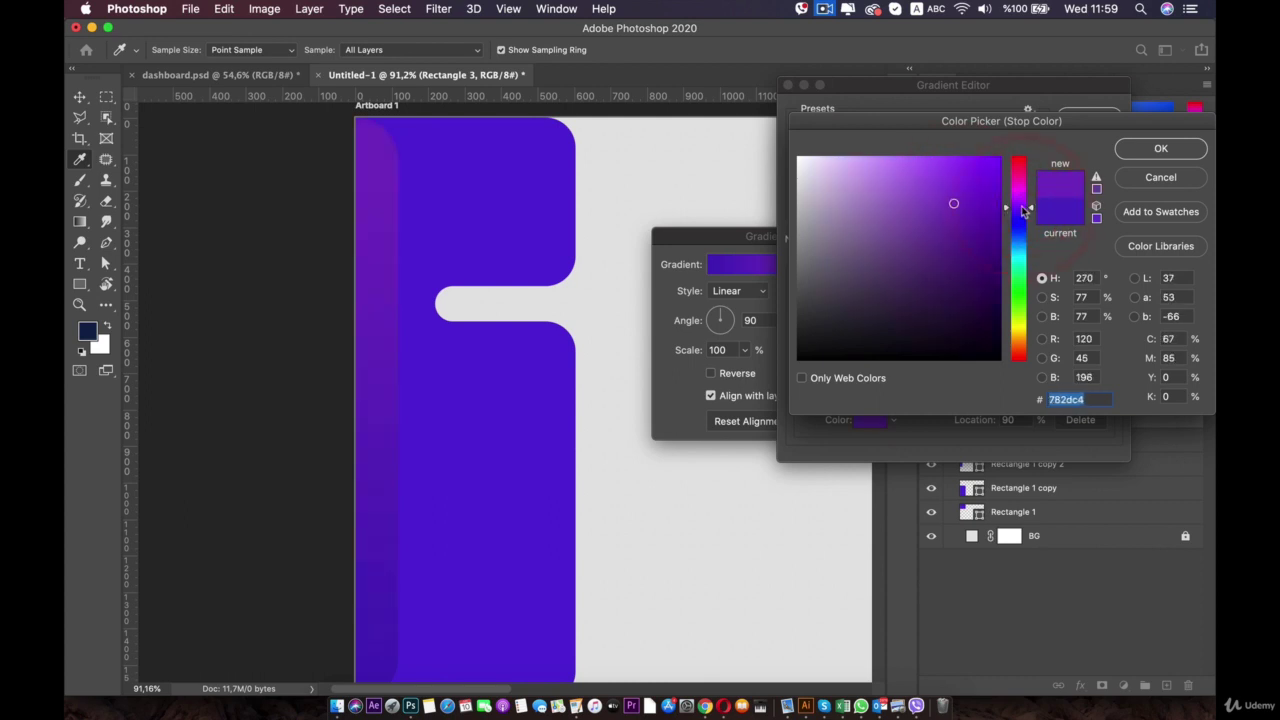
drag(1026, 208, 1025, 210)
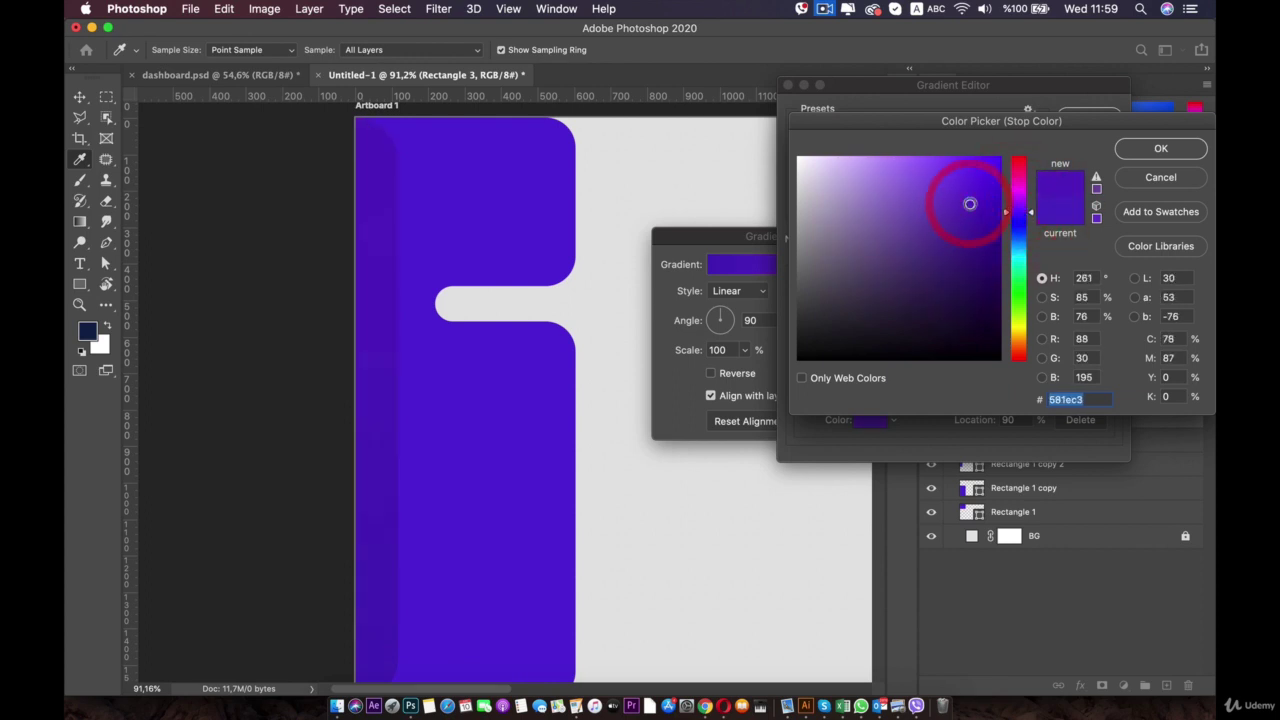
click(1162, 149)
click(1086, 119)
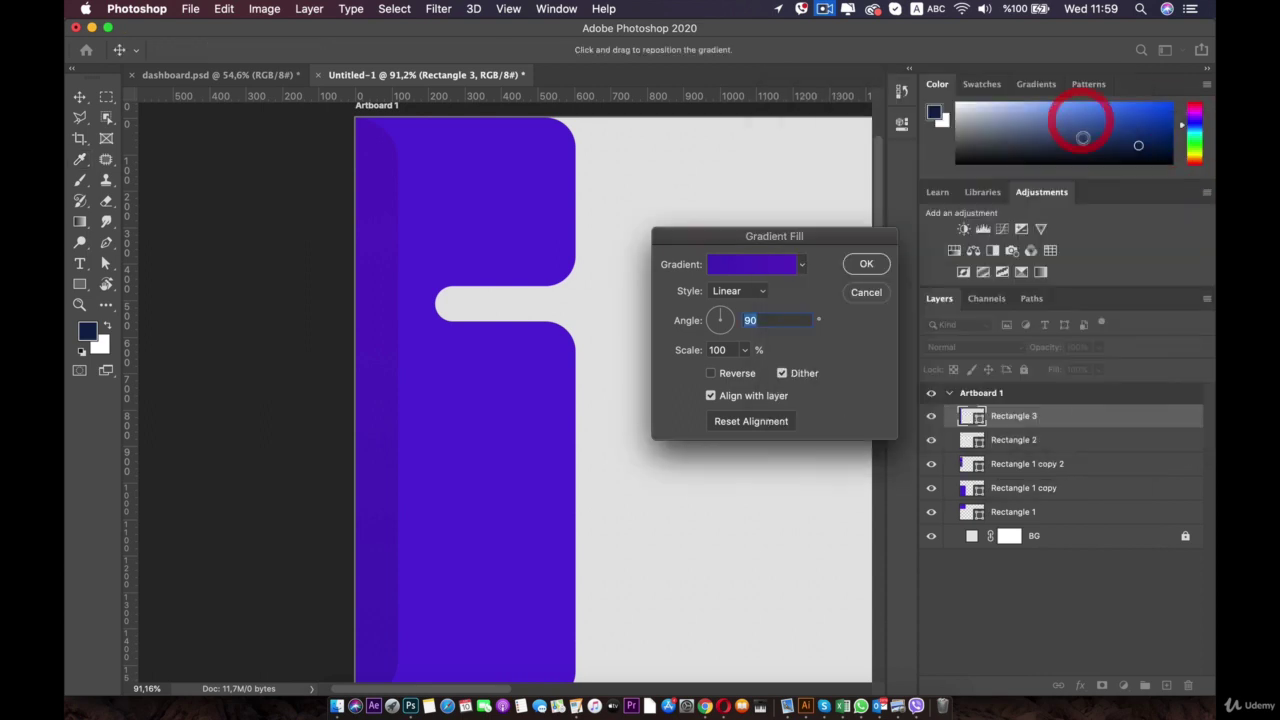
click(862, 267)
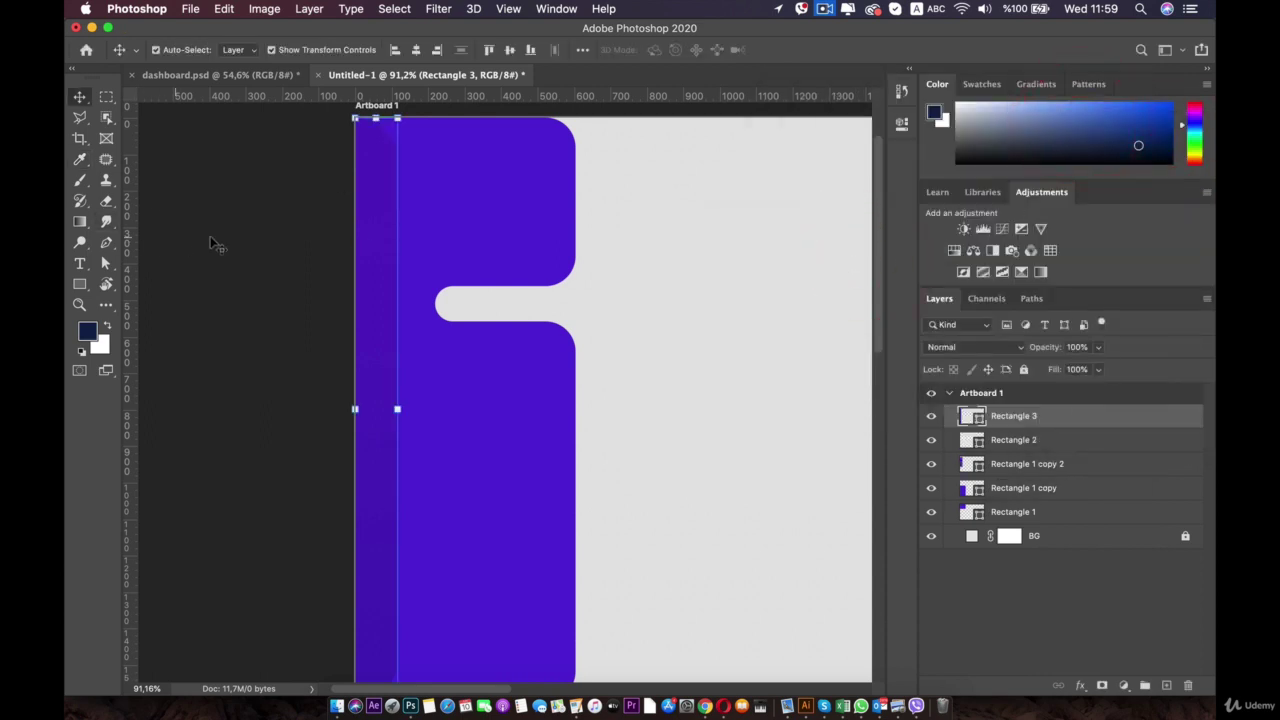
click(178, 357)
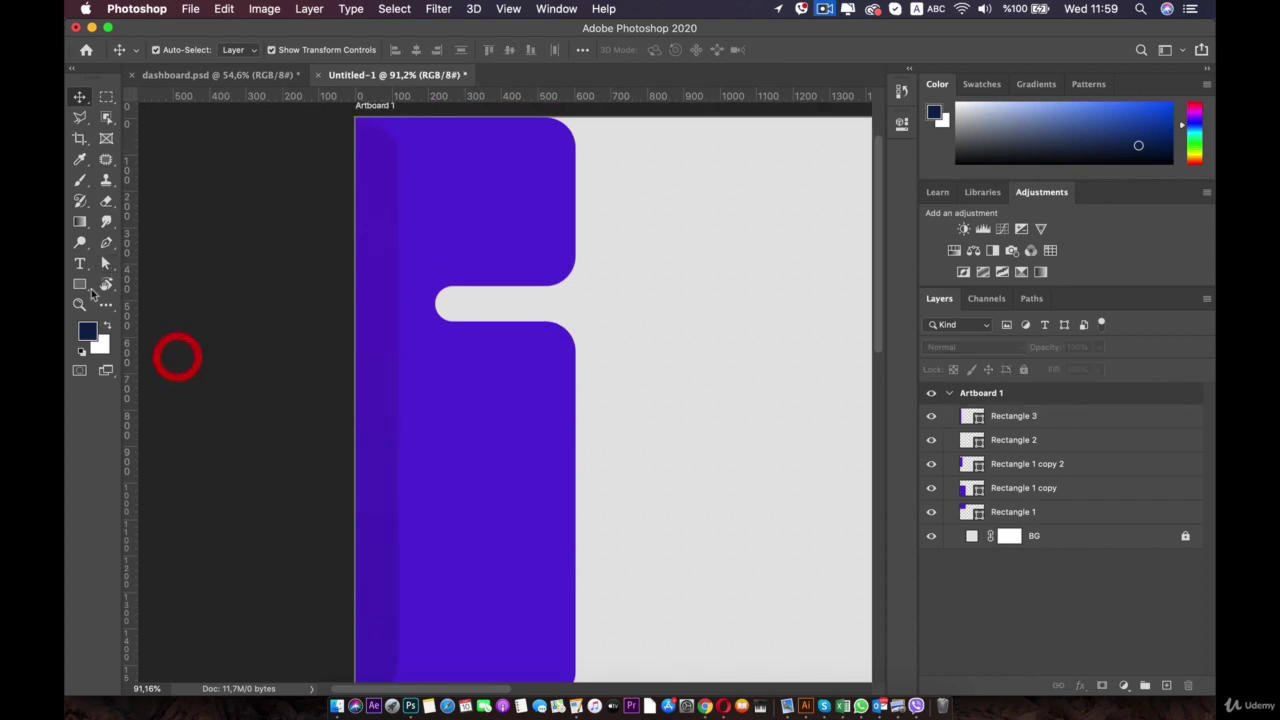
- Add the text "Mystore" in the light area beside the purple sidebar's upper block
click(80, 264)
click(663, 223)
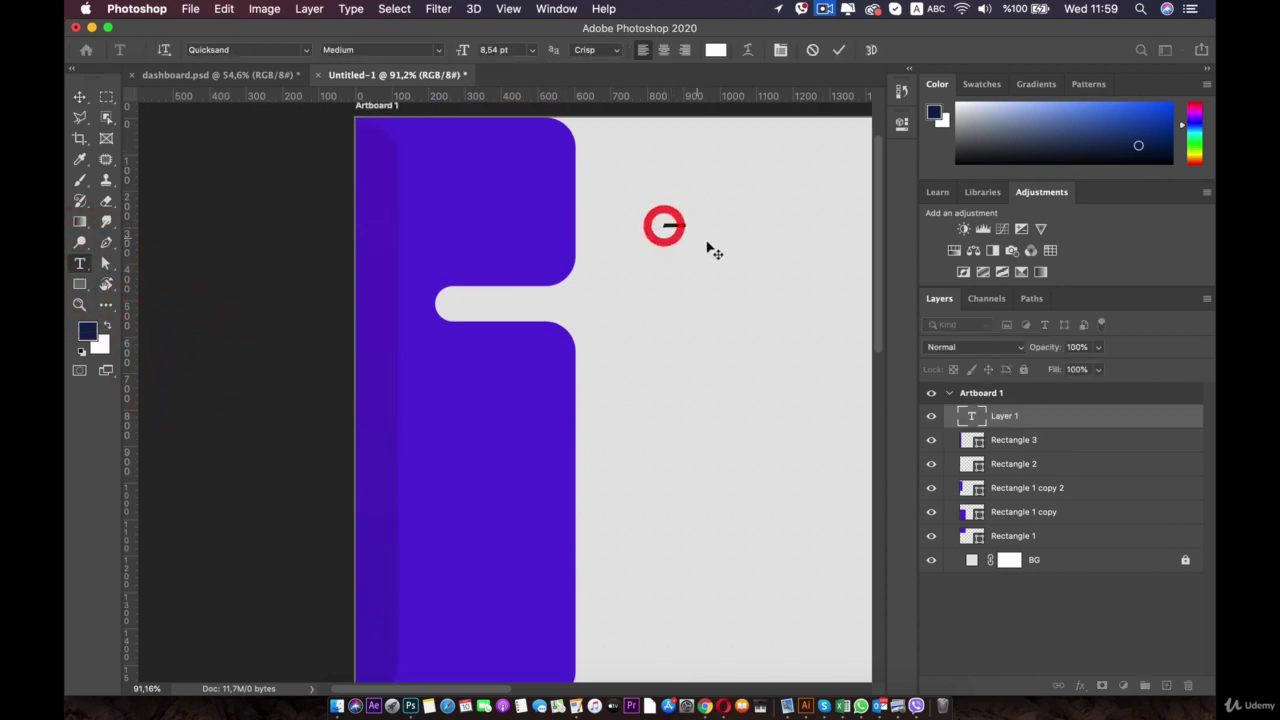
text(YYYYYYYYYYYYYY)
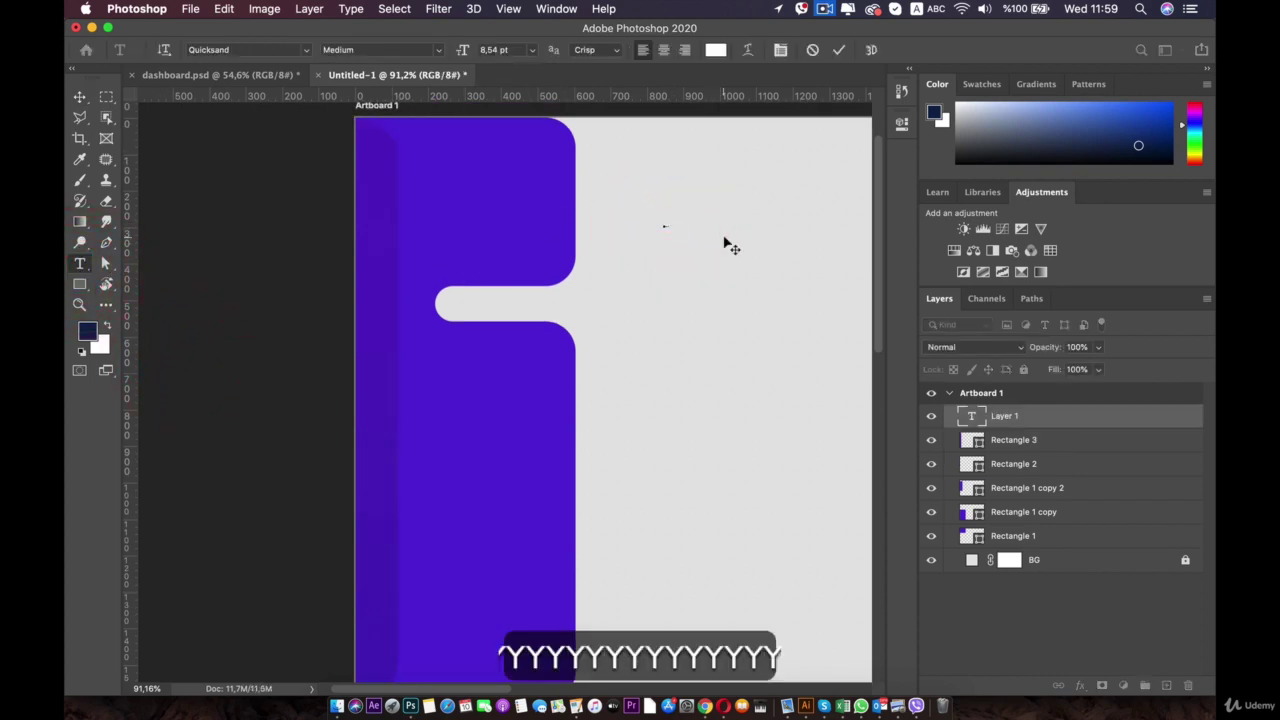
text(Score)
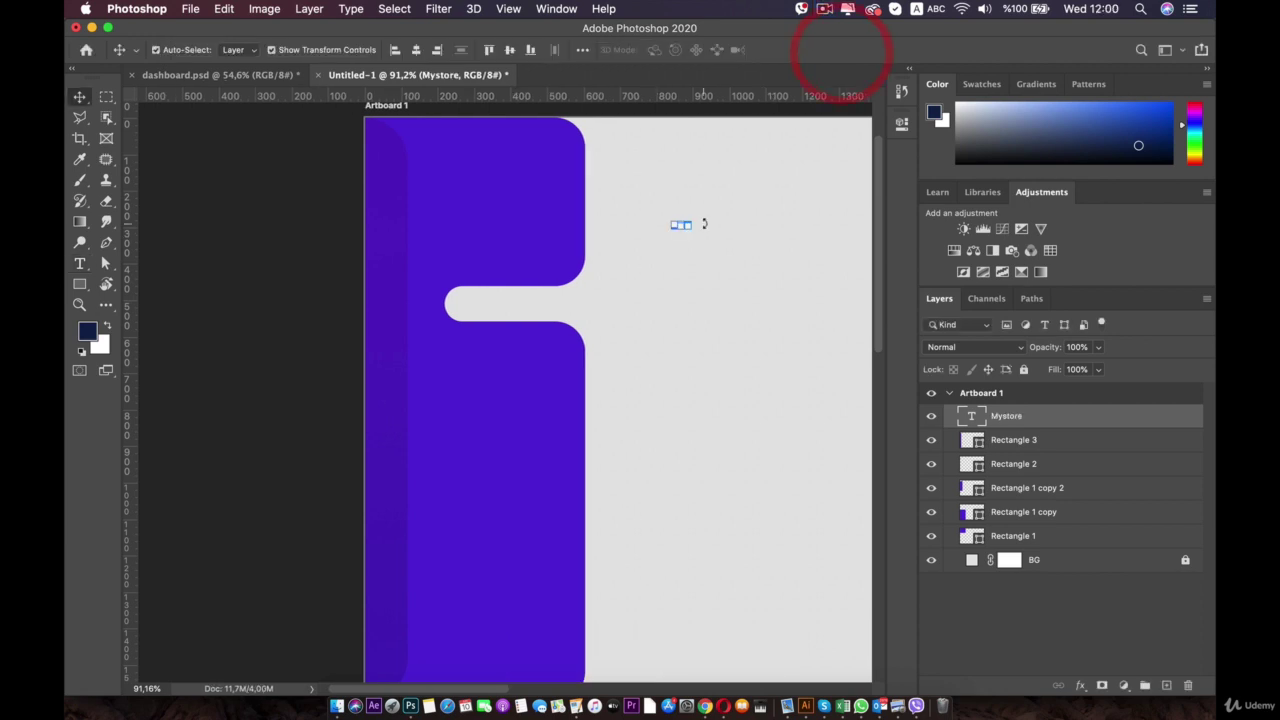
- Enlarge the Mystore text to a font size of 84,54 pt and finish editing it
key(super+plus)
drag(690, 186, 594, 273)
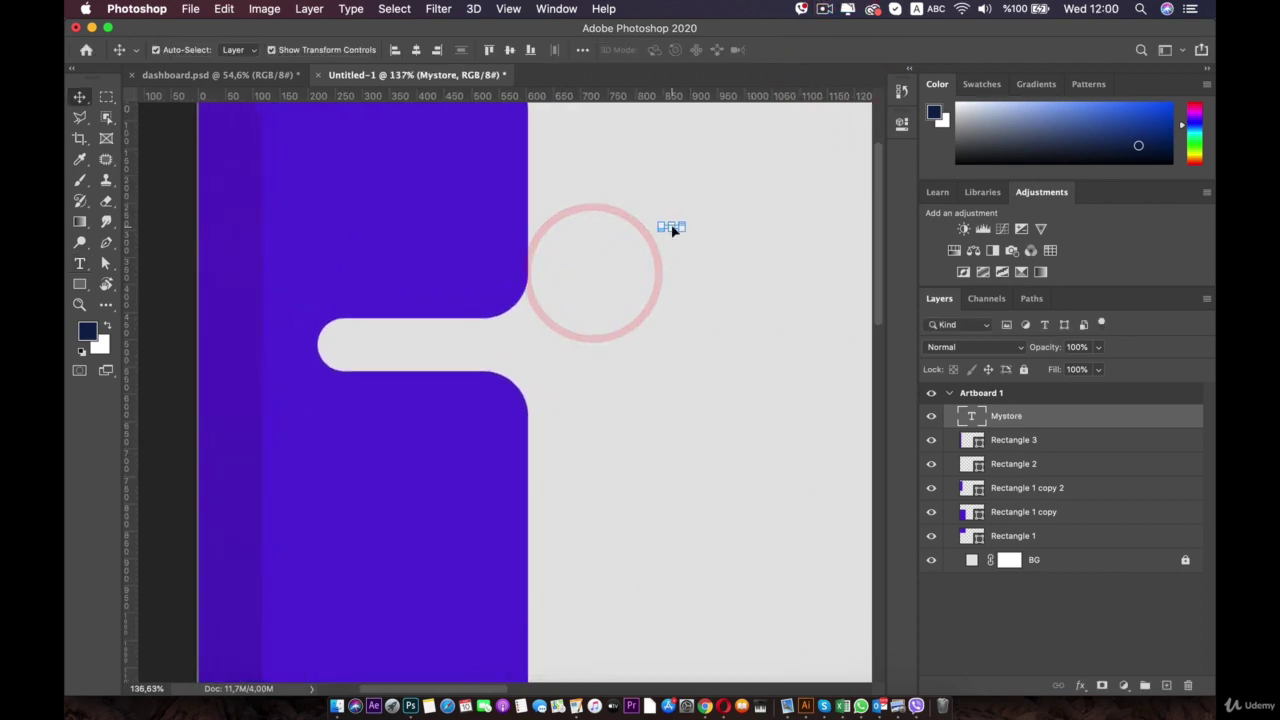
double_click(671, 227)
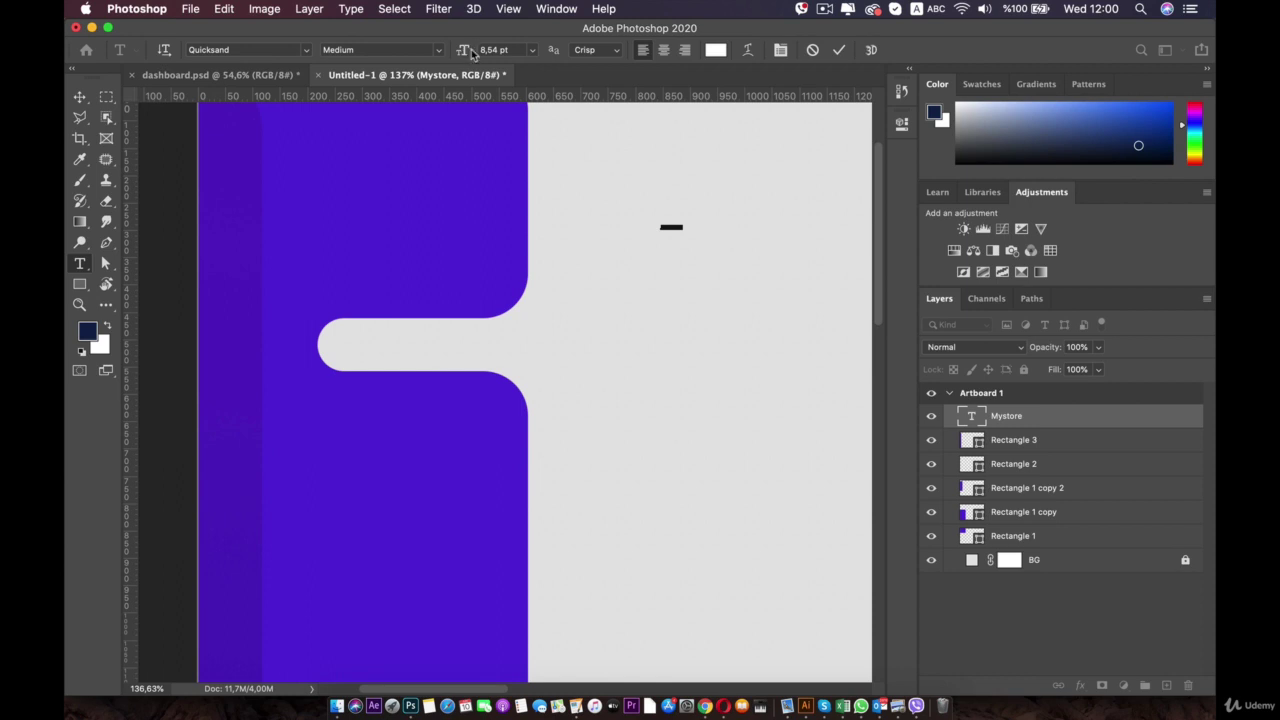
drag(470, 52, 529, 57)
click(724, 205)
click(80, 96)
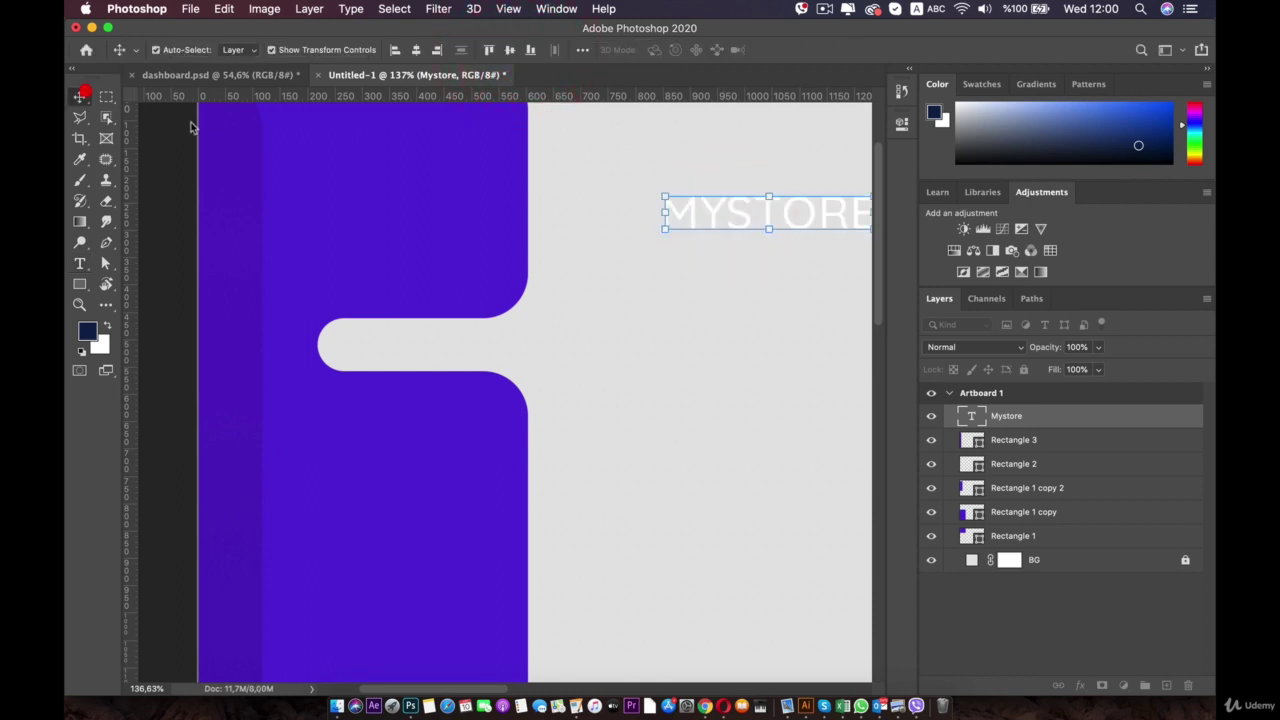
- Move the Mystore text onto the purple sidebar, rotated 90 degrees clockwise, placing it in the upper part of the darker strip
drag(816, 220, 495, 235)
key(space)
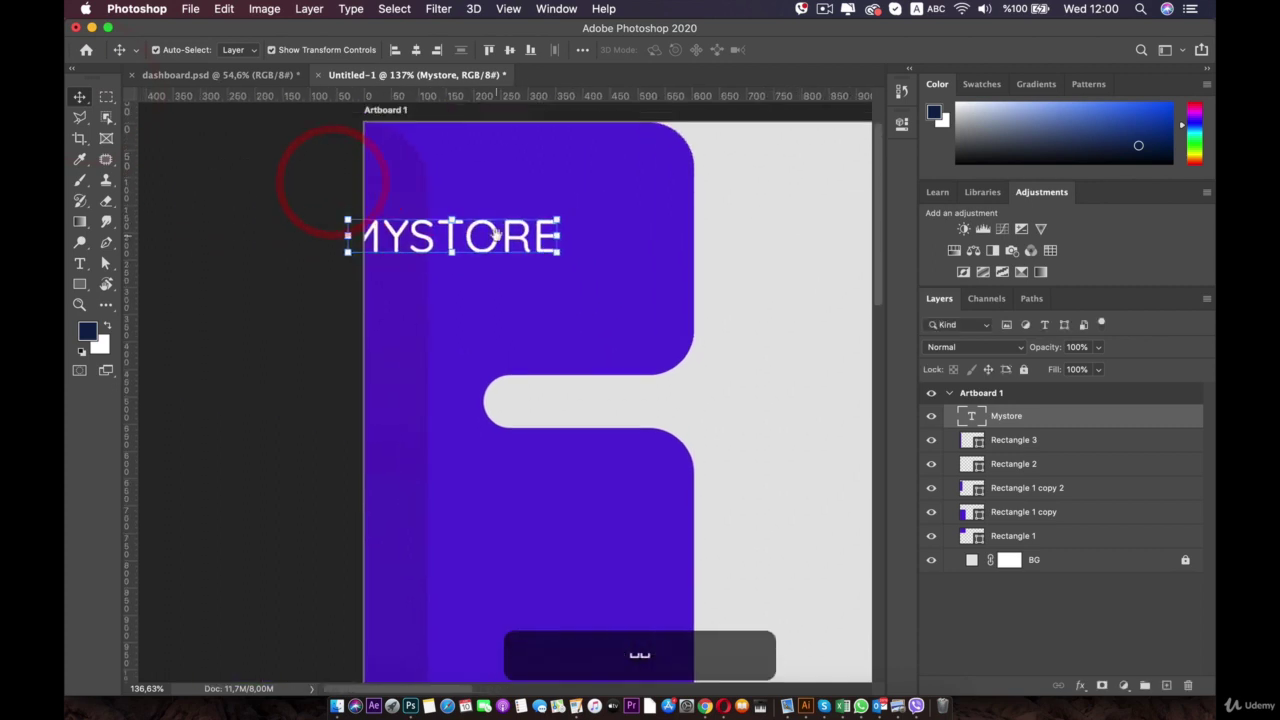
click(561, 213)
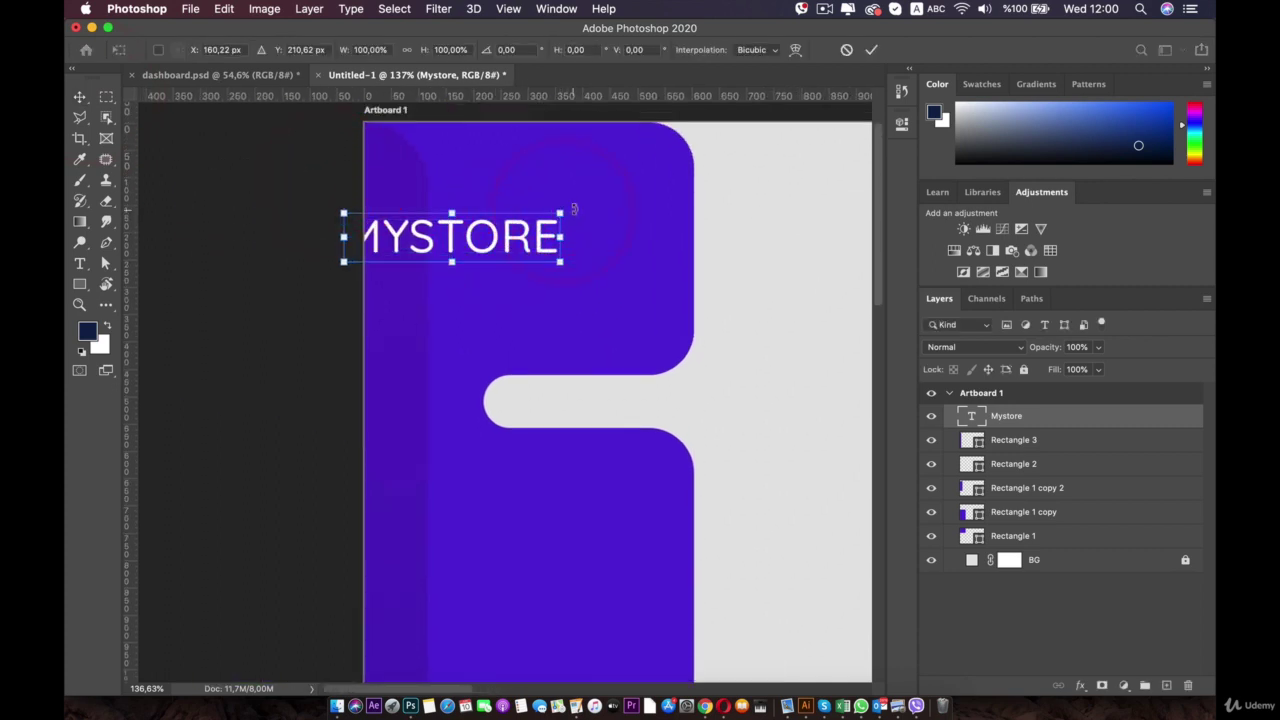
drag(574, 209, 470, 300)
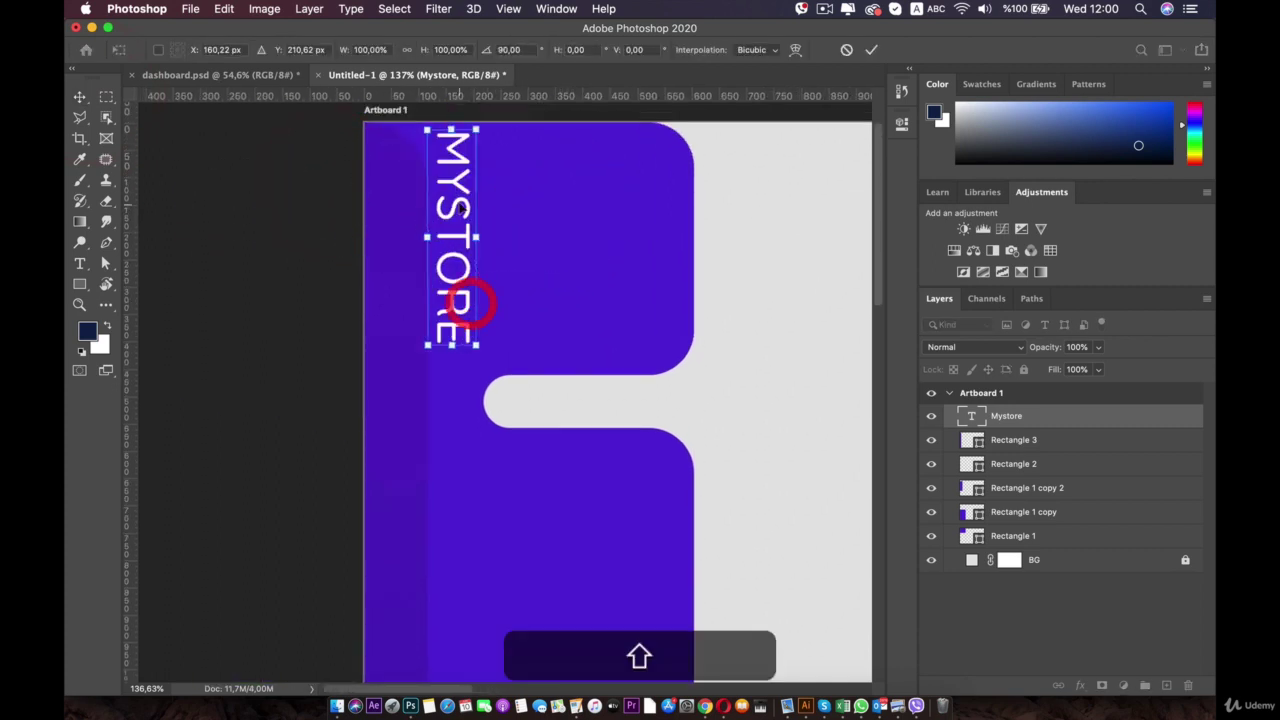
drag(461, 207, 398, 231)
double_click(398, 230)
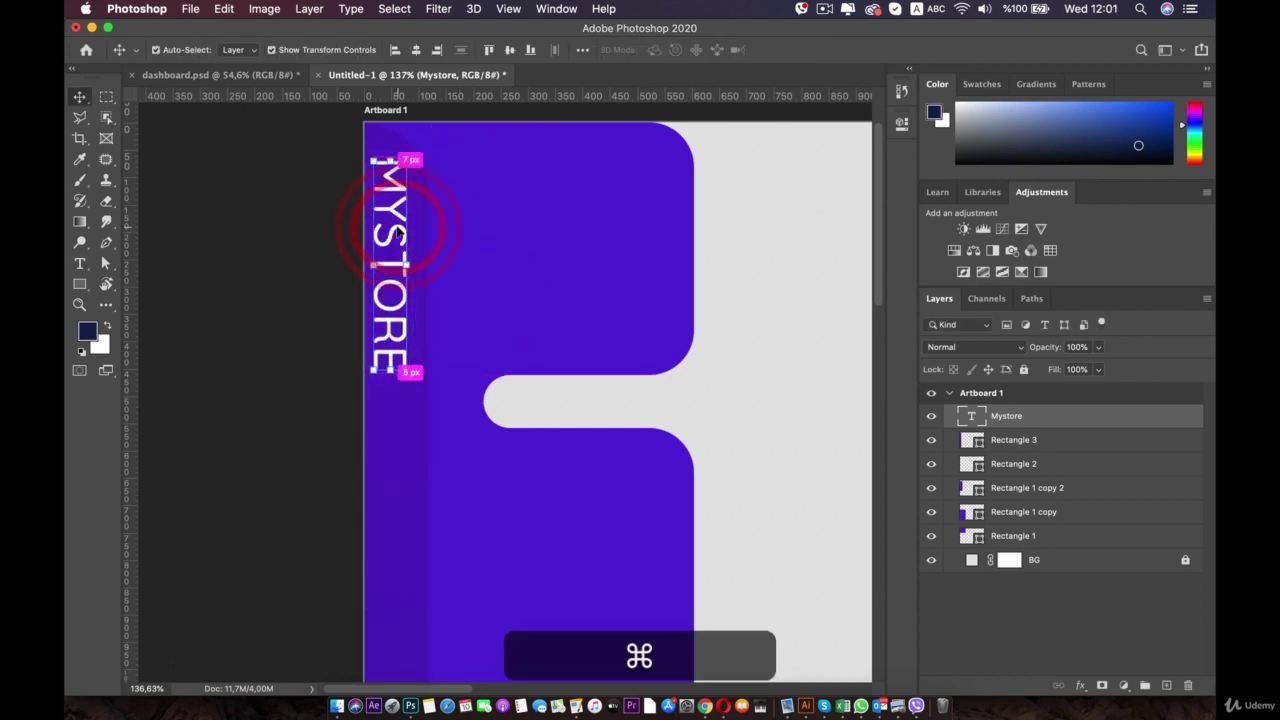
- Change the vertical Mystore text's font to Roboto with the Bold style
click(247, 49)
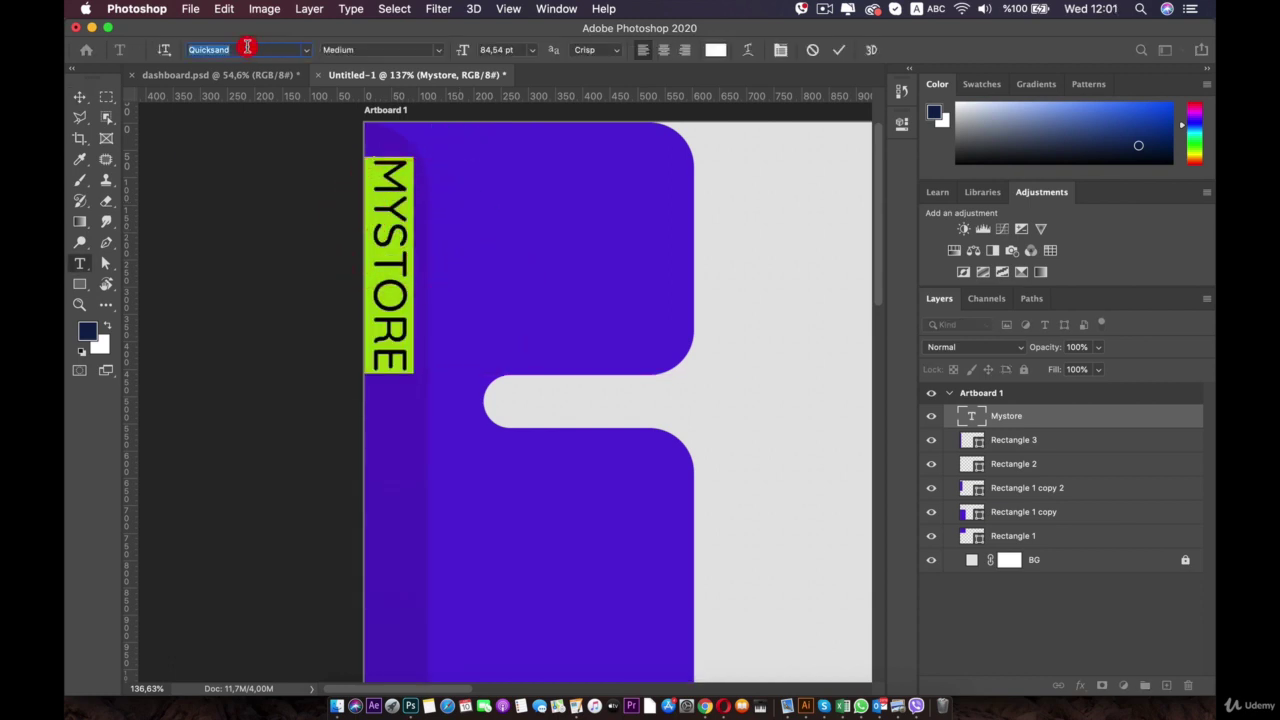
click(305, 49)
click(258, 163)
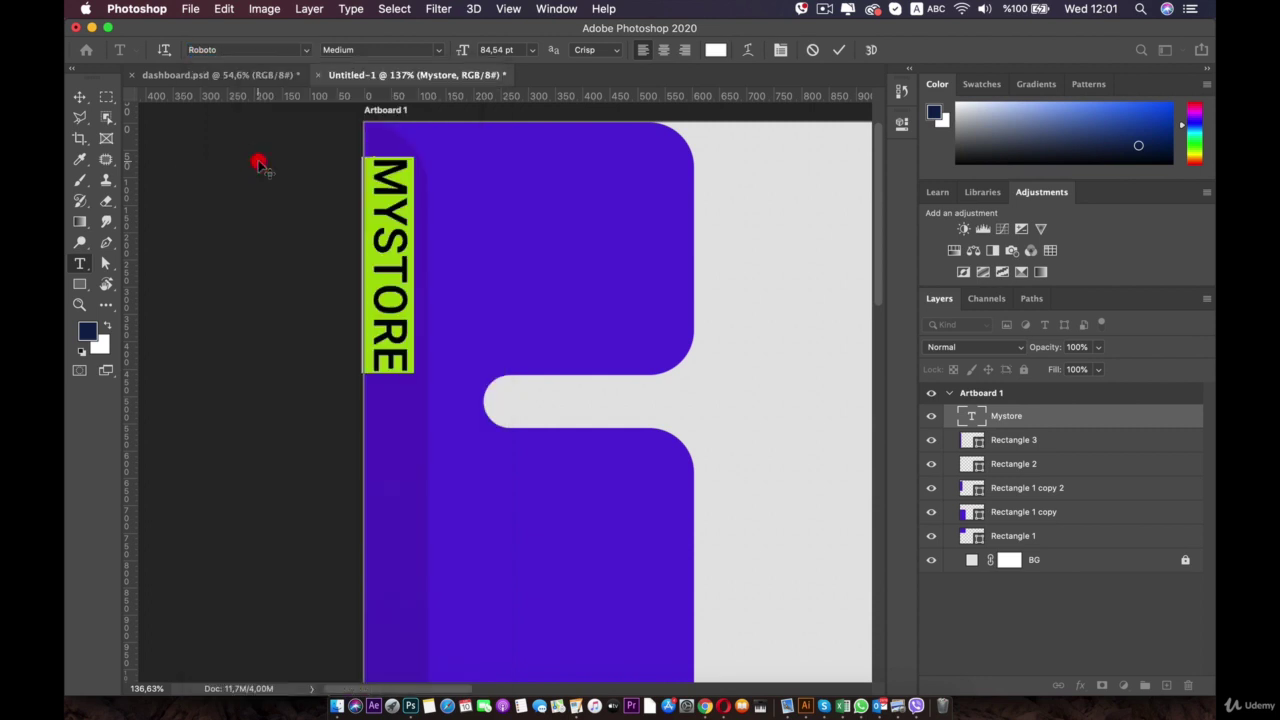
click(431, 51)
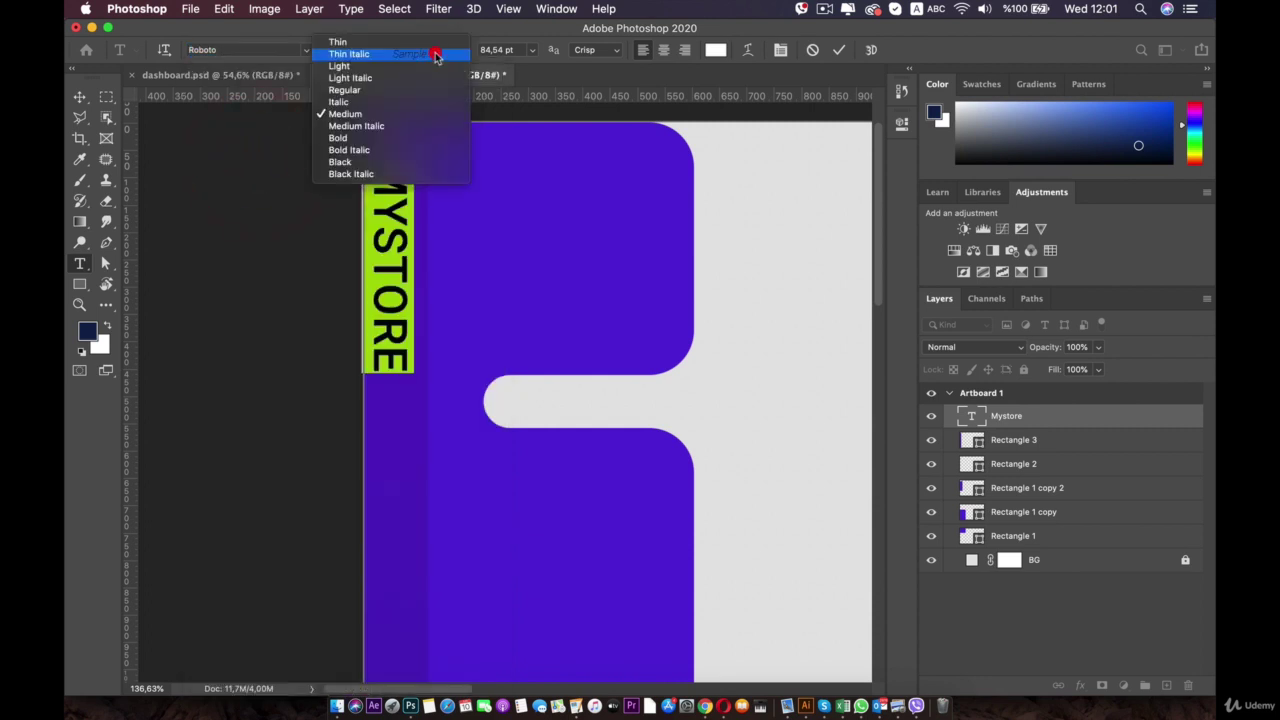
click(352, 139)
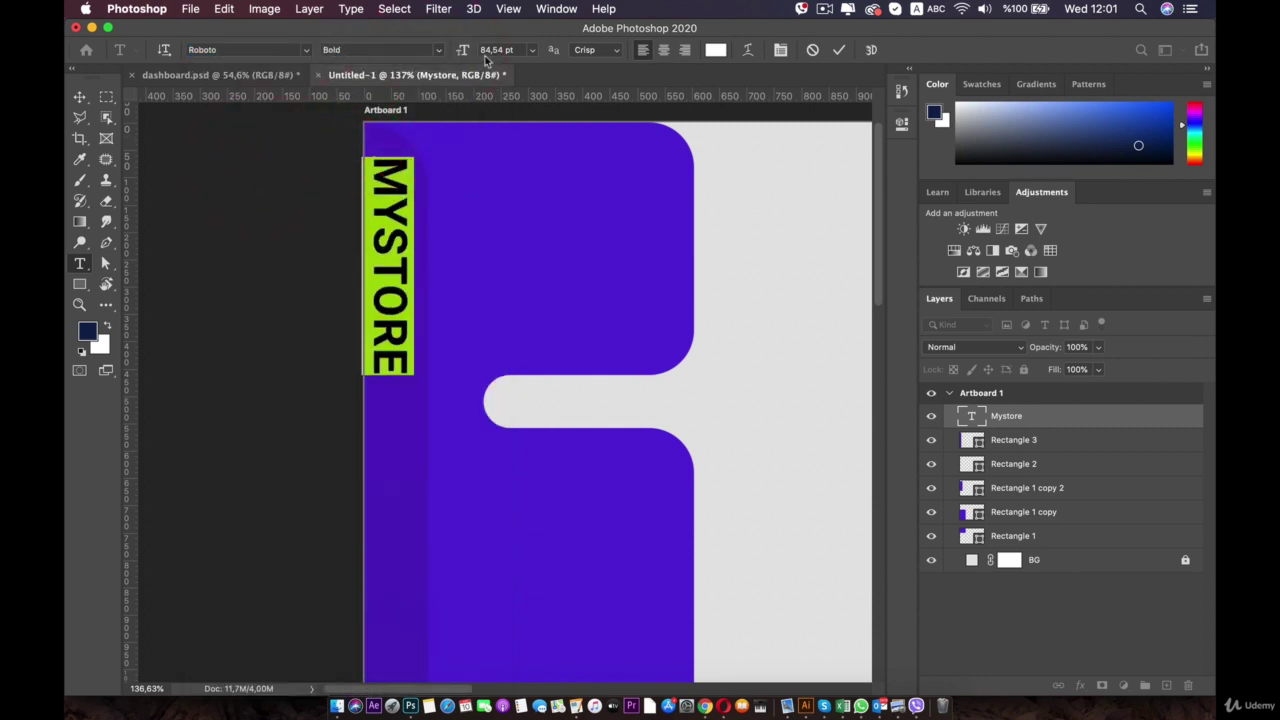
- Turn off All Caps for the vertical Mystore text and finish editing it
click(778, 50)
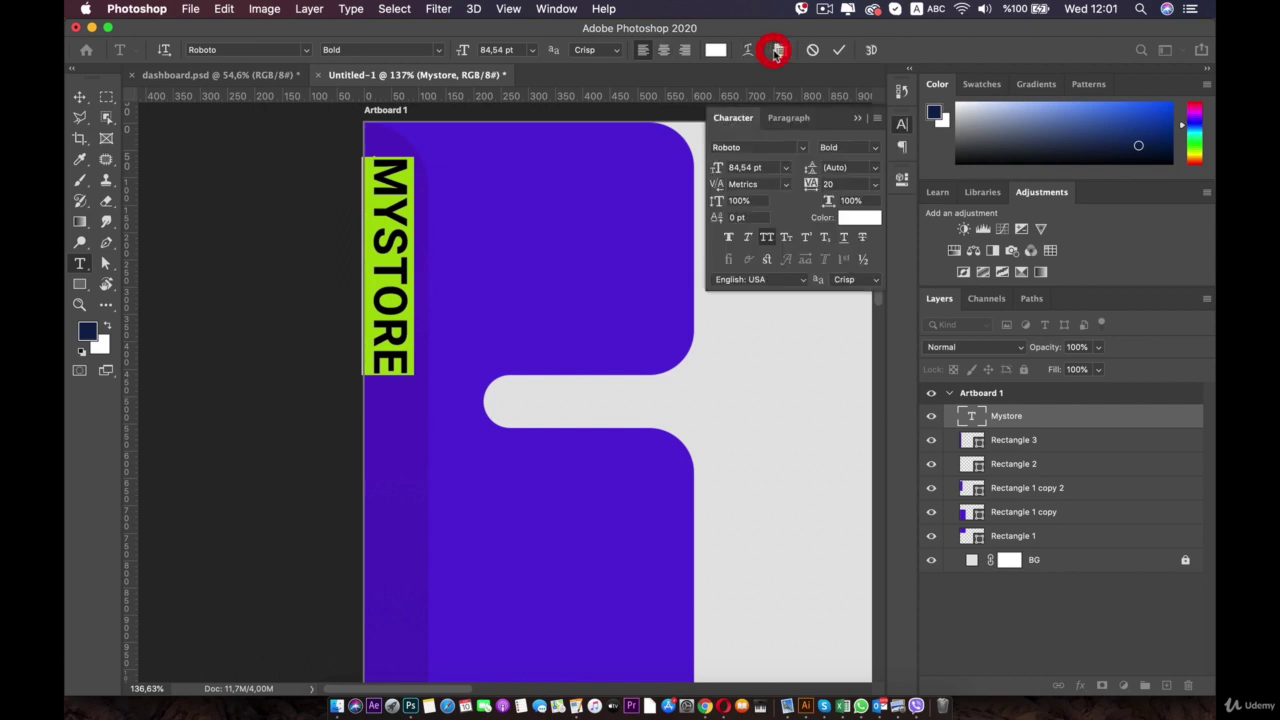
click(770, 245)
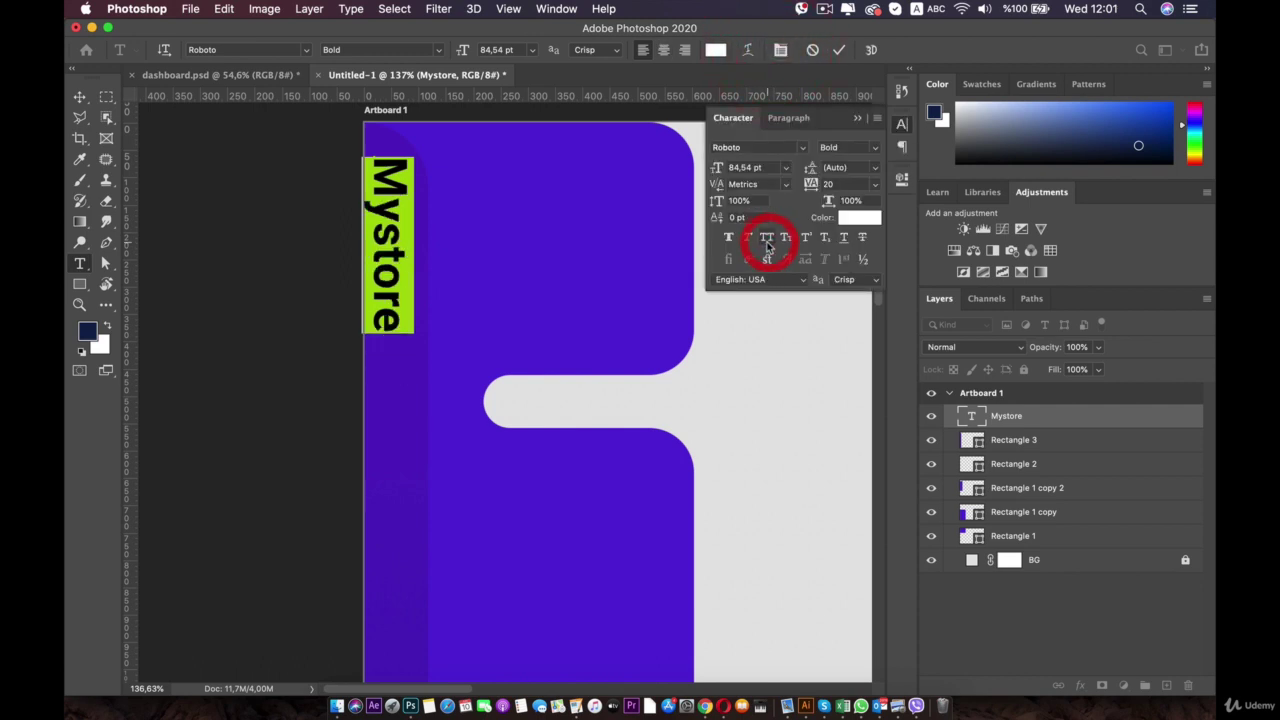
click(395, 237)
click(88, 97)
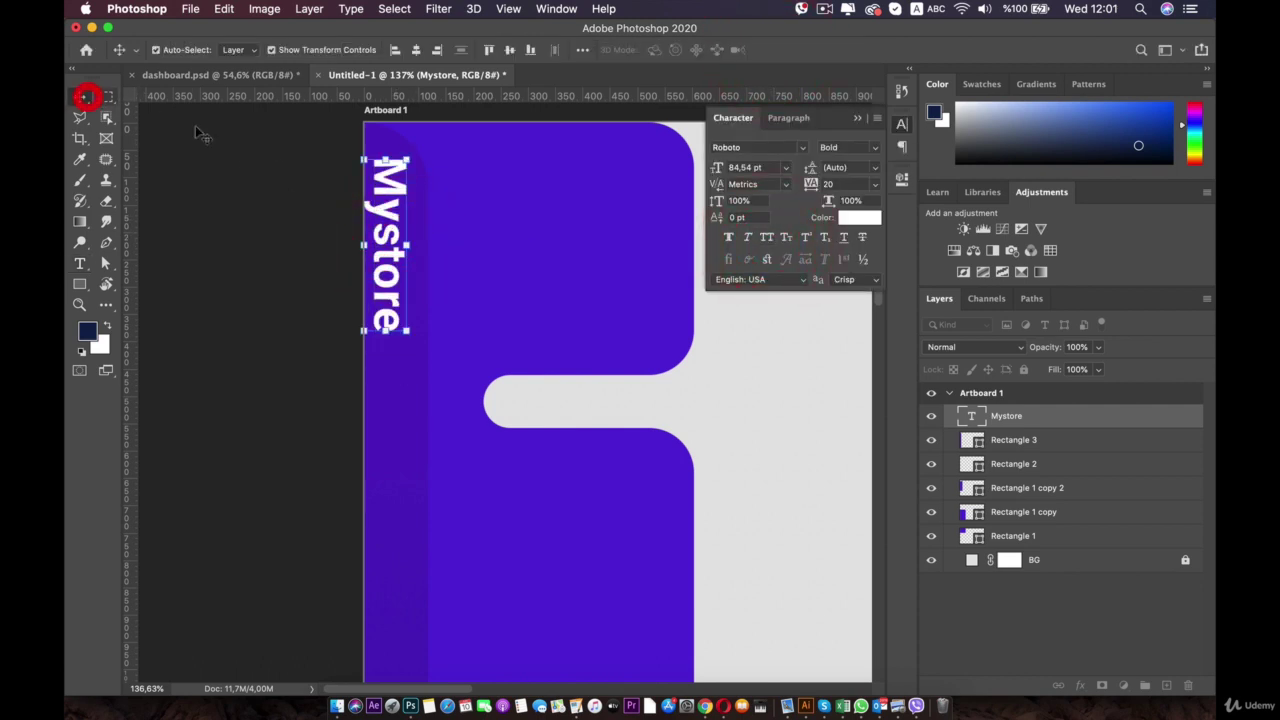
- Scale the Mystore text down to about 68% and narrow the Rectangle 3 strip to about 79% of its width
mouse_move(405, 158)
mouse_down()
mouse_move(410, 140)
mouse_move(347, 203)
mouse_move(382, 213)
mouse_move(385, 170)
mouse_up()
double_click(383, 197)
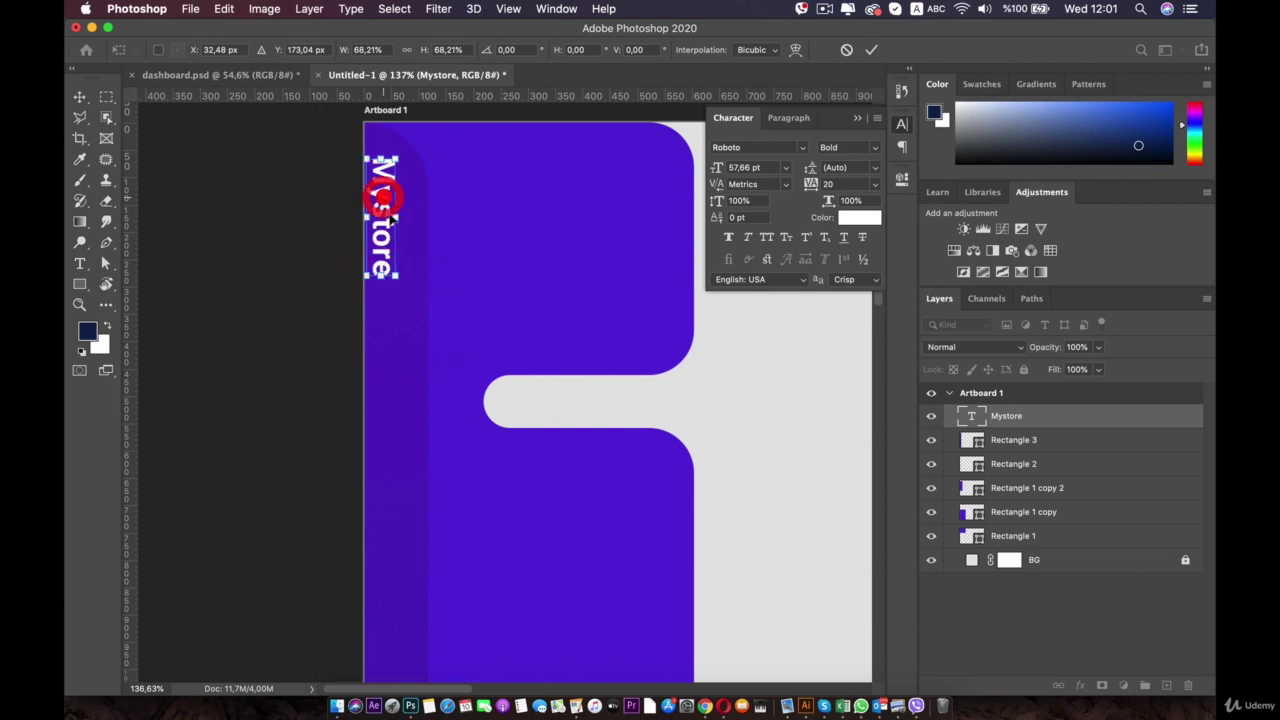
click(410, 306)
drag(425, 560, 412, 558)
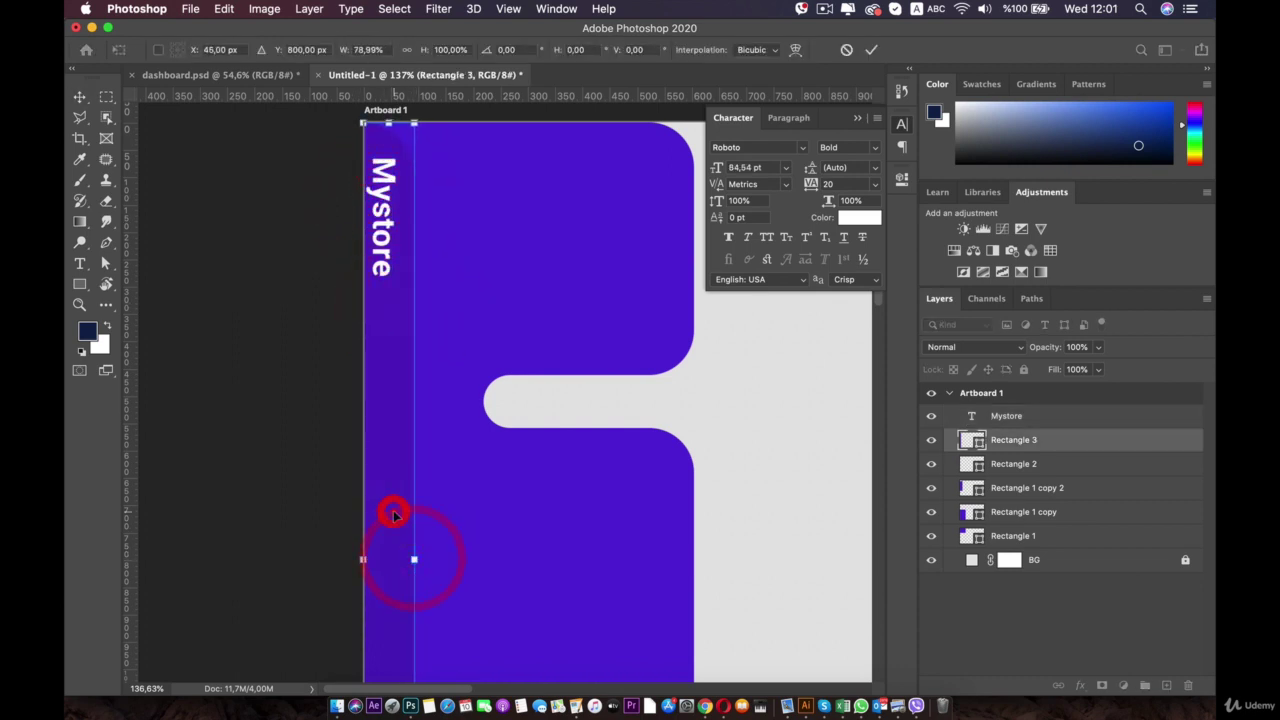
double_click(393, 514)
- Reposition the Mystore text so it sits centred across the narrowed strip near its upper end
mouse_move(394, 170)
mouse_down()
mouse_move(388, 160)
mouse_move(388, 192)
mouse_up()
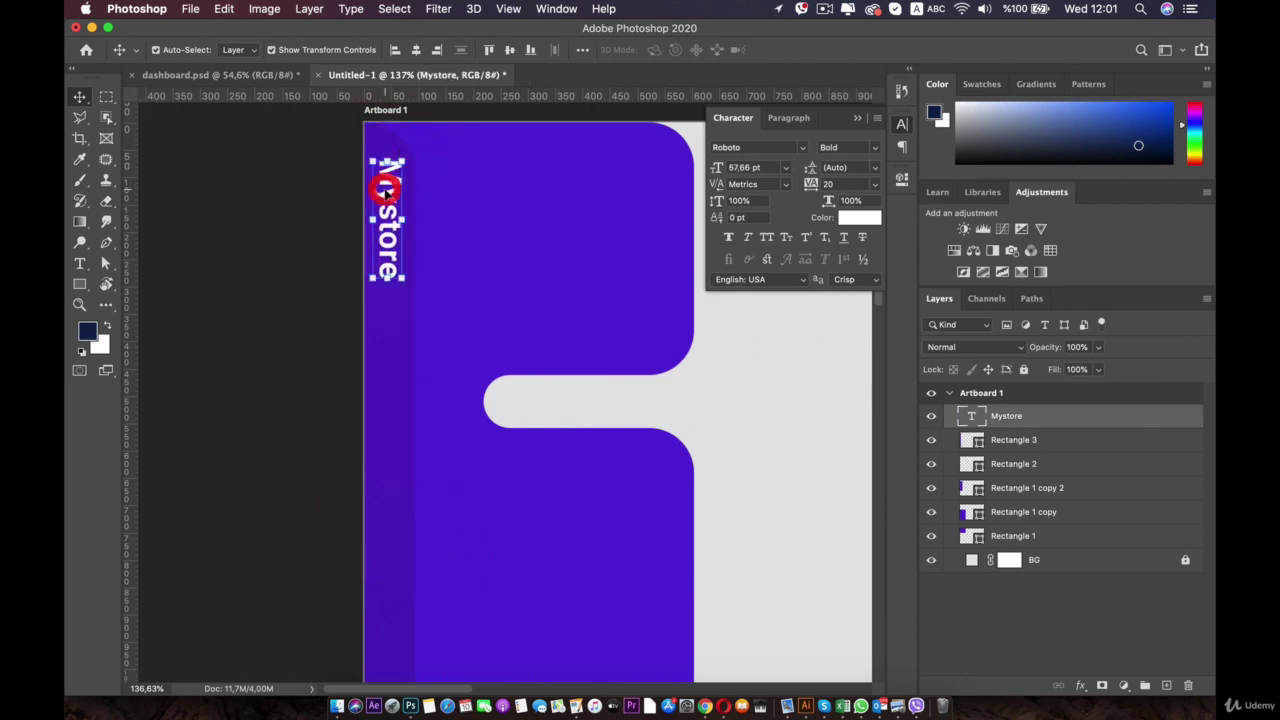
scroll(386, 191, up, 3)
key(Down)
key(Down)
key(Down)
key(Down)
key(Down)
key(Down)
key(Down)
key(Down)
key(Down)
key(Down)
key(Down)
key(Down)
key(Left)
key(Left)
key(Left)
key(Left)
key(Left)
key(Left)
key(Left)
key(Left)
key(Left)
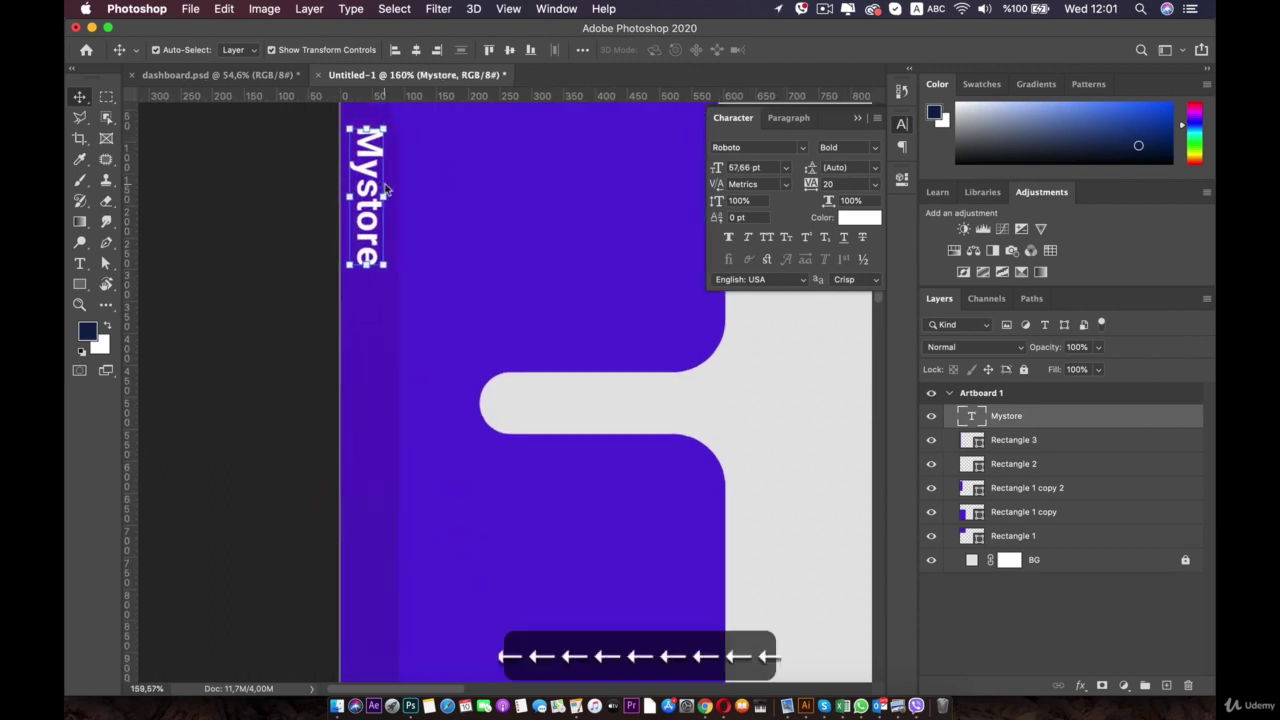
key(Left)
key(Left)
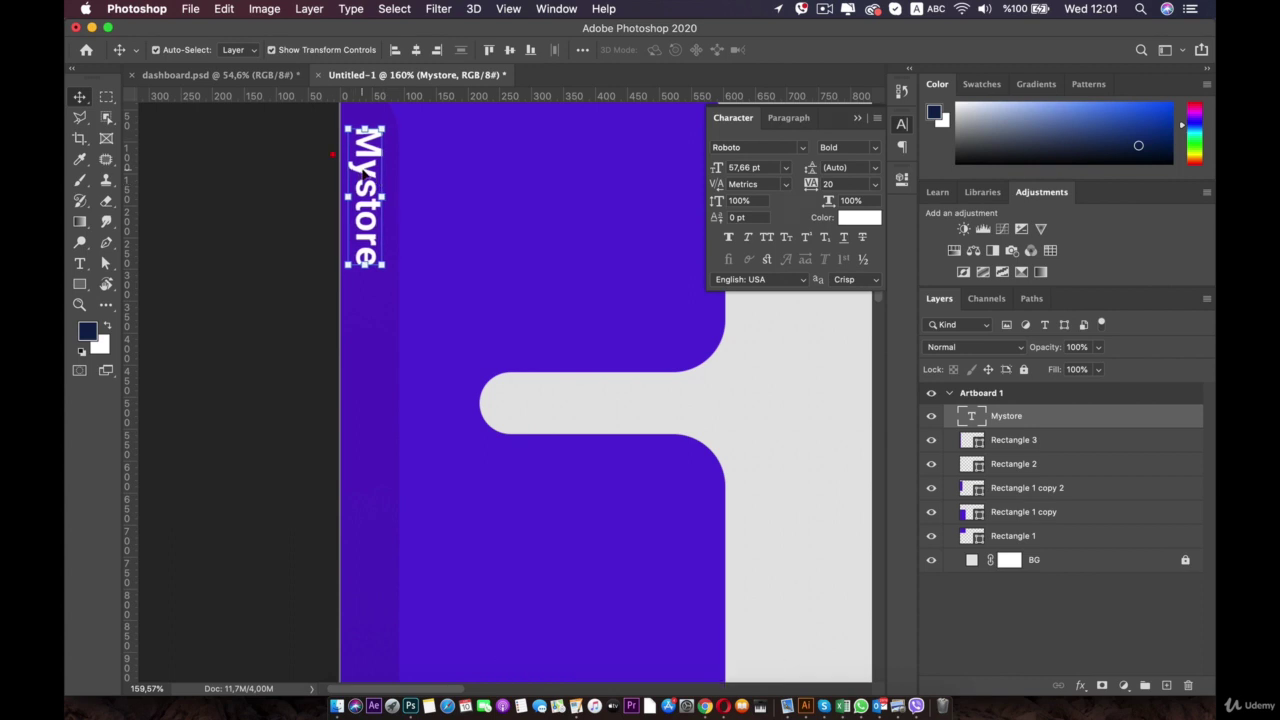
- Add a period at the end of the Mystore text, finish editing and deselect it
double_click(366, 163)
click(369, 272)
text(.)
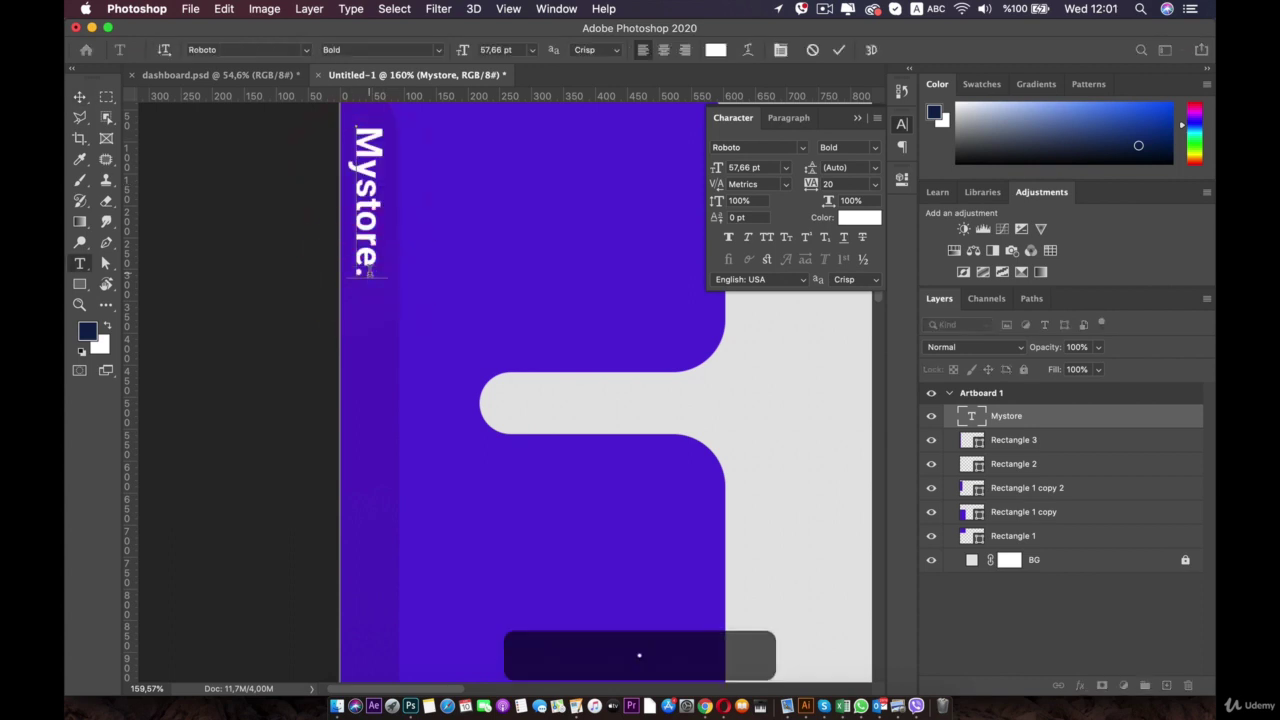
click(79, 96)
scroll(391, 194, down, 3)
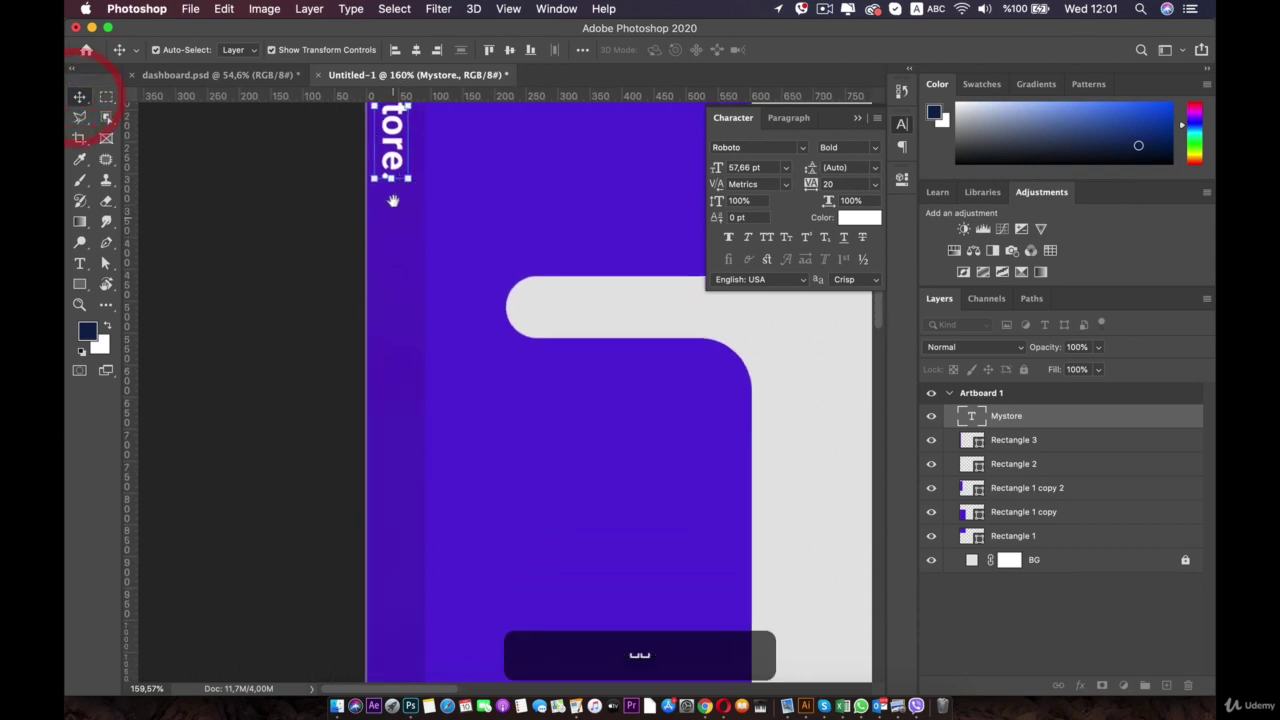
click(318, 293)
scroll(317, 288, up, 2)
scroll(317, 288, down, 5)
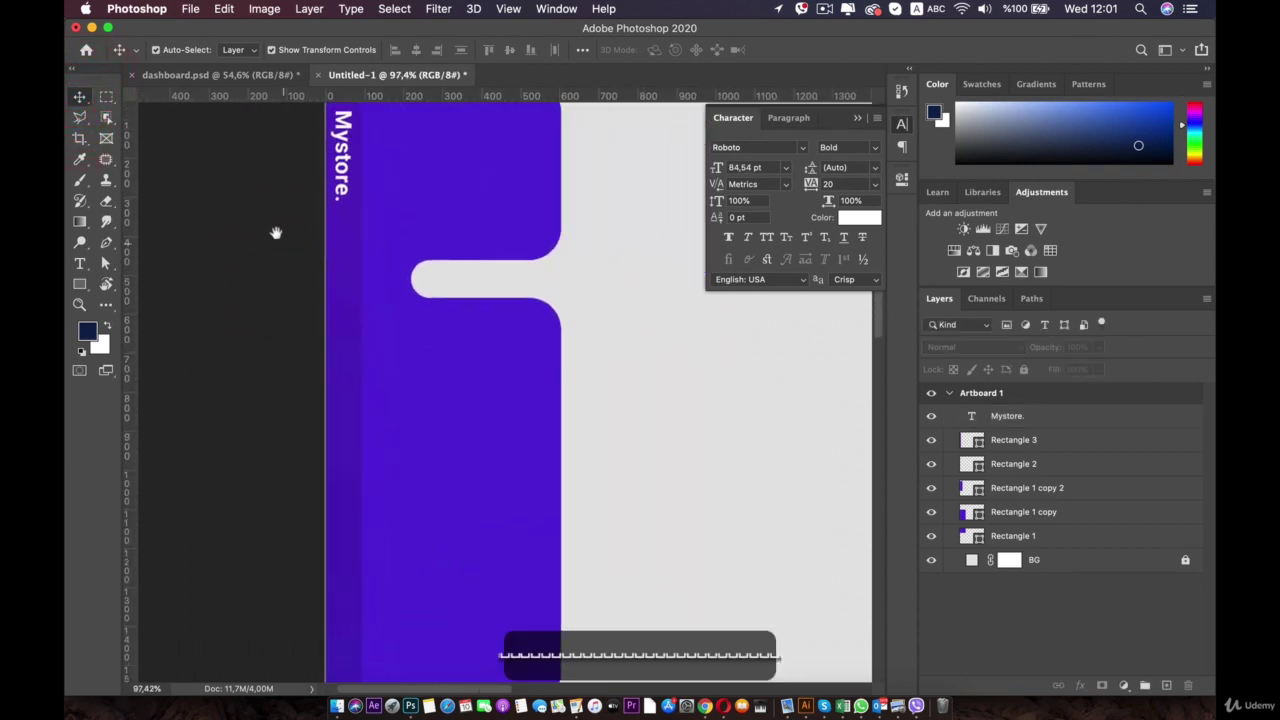
- Fine-tune the horizontal position of the "Mystore." text within the strip and deselect it
drag(271, 320, 314, 203)
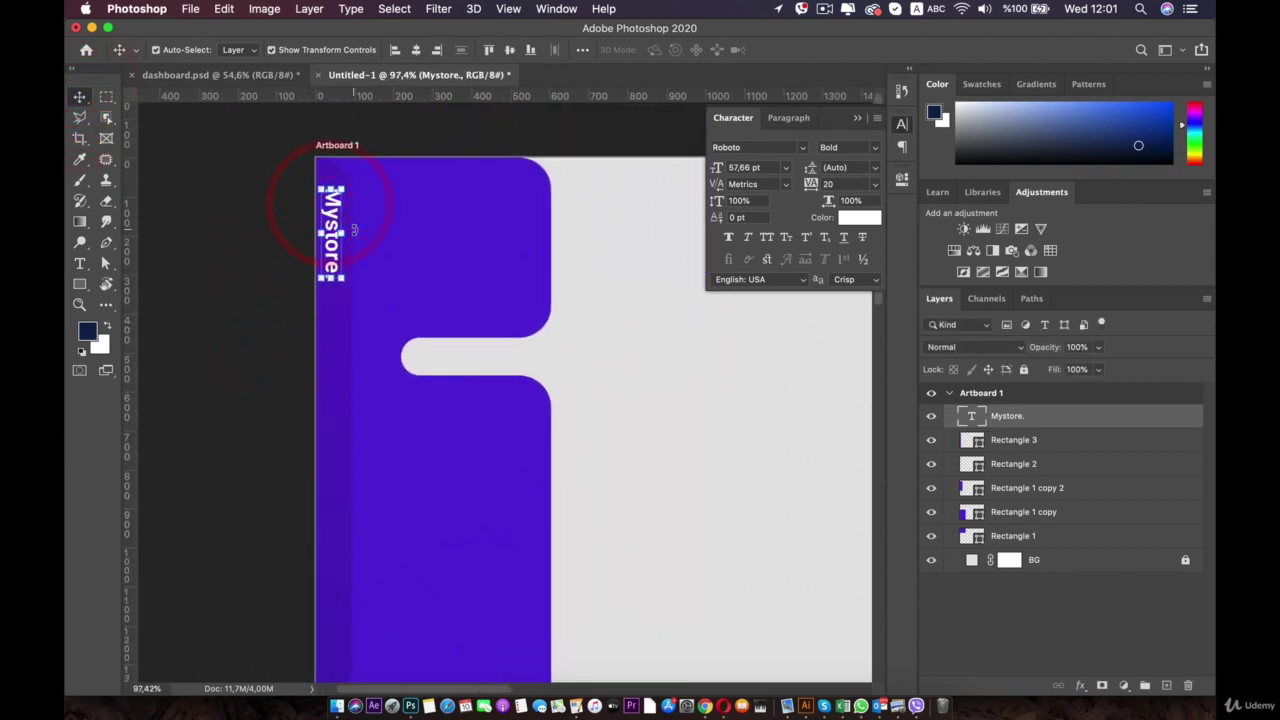
key(Left)
key(Left)
key(Left)
key(Left)
key(Left)
key(Left)
key(Left)
key(Left)
key(Left)
key(Right)
key(Right)
key(Right)
key(Right)
key(Right)
key(Right)
key(Right)
key(Right)
key(Right)
click(229, 240)
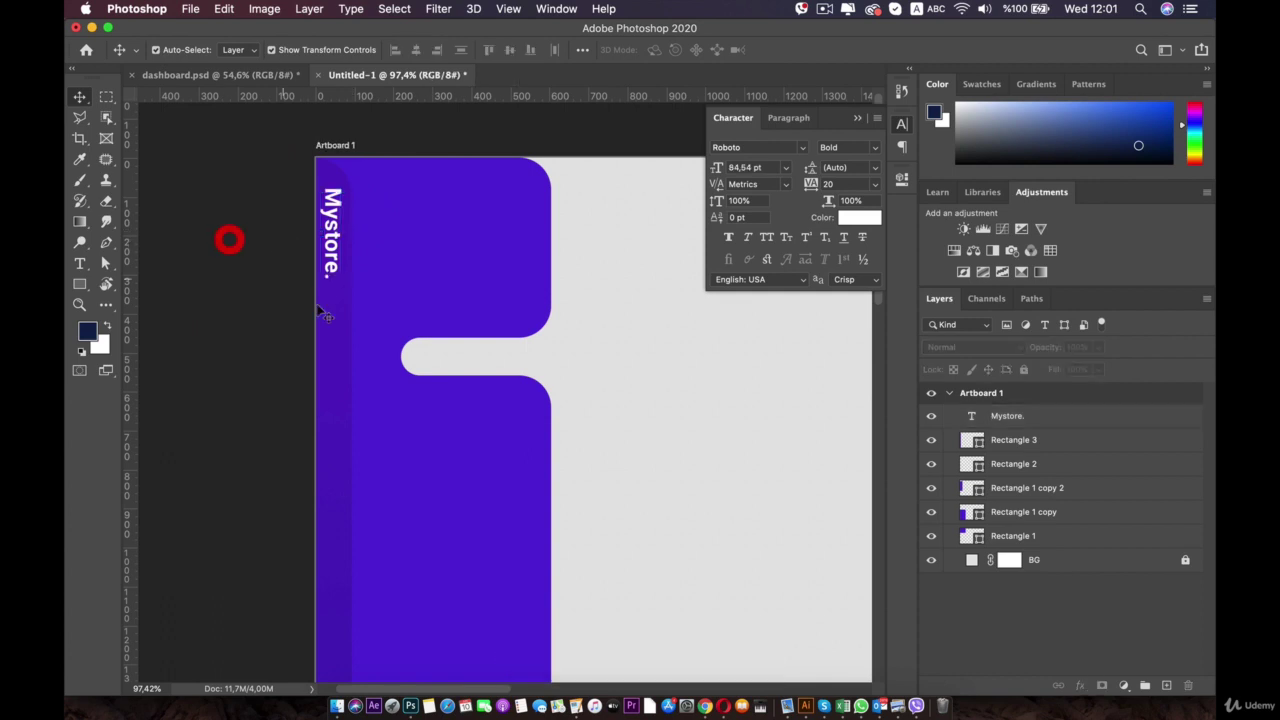
scroll(370, 346, up, 2)
drag(354, 346, 396, 254)
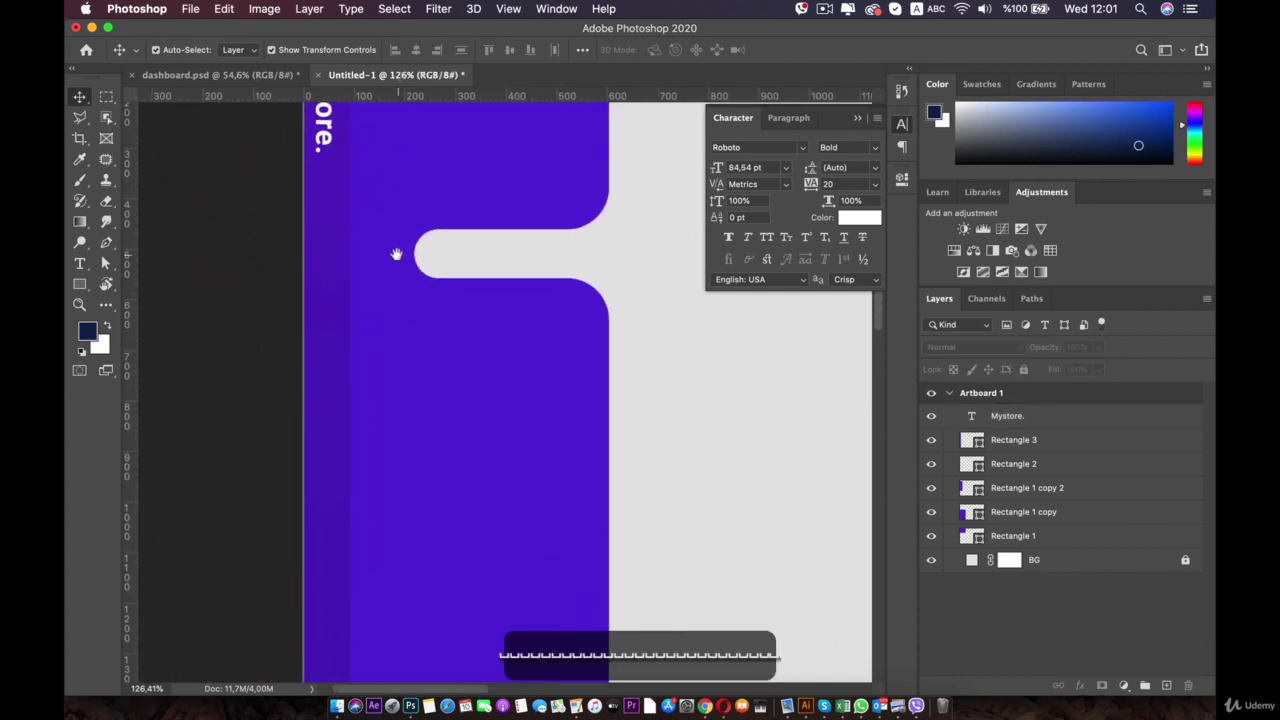
click(334, 220)
scroll(337, 249, up, 2)
click(335, 250)
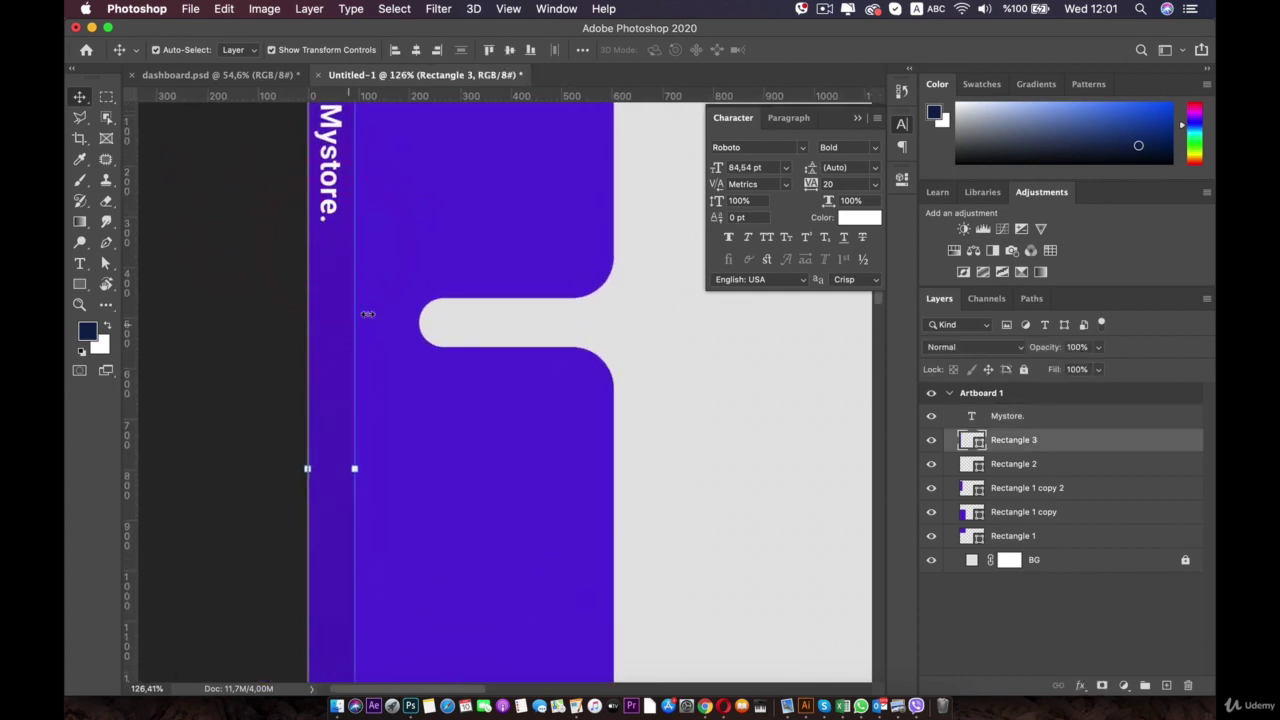
drag(452, 258, 394, 323)
click(606, 286)
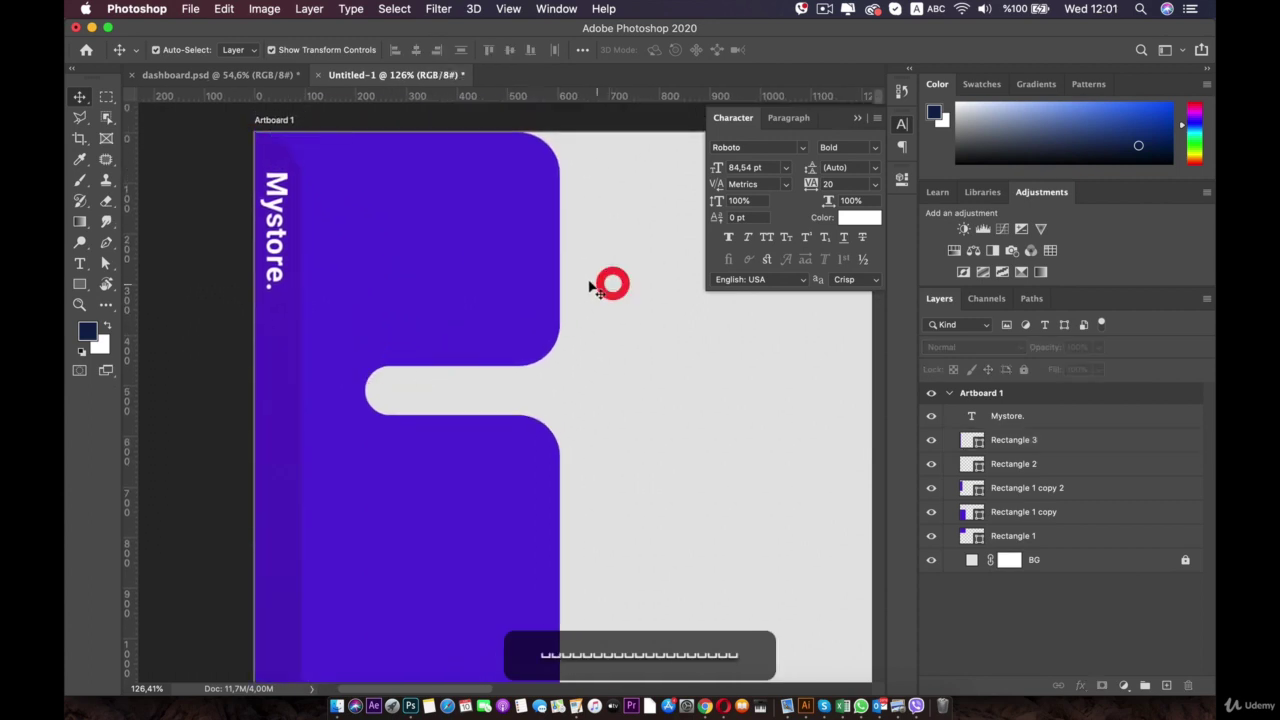
- Examine the sidebar and vertical logo in the reference dashboard.psd, and return to the Untitled-1 document
click(232, 75)
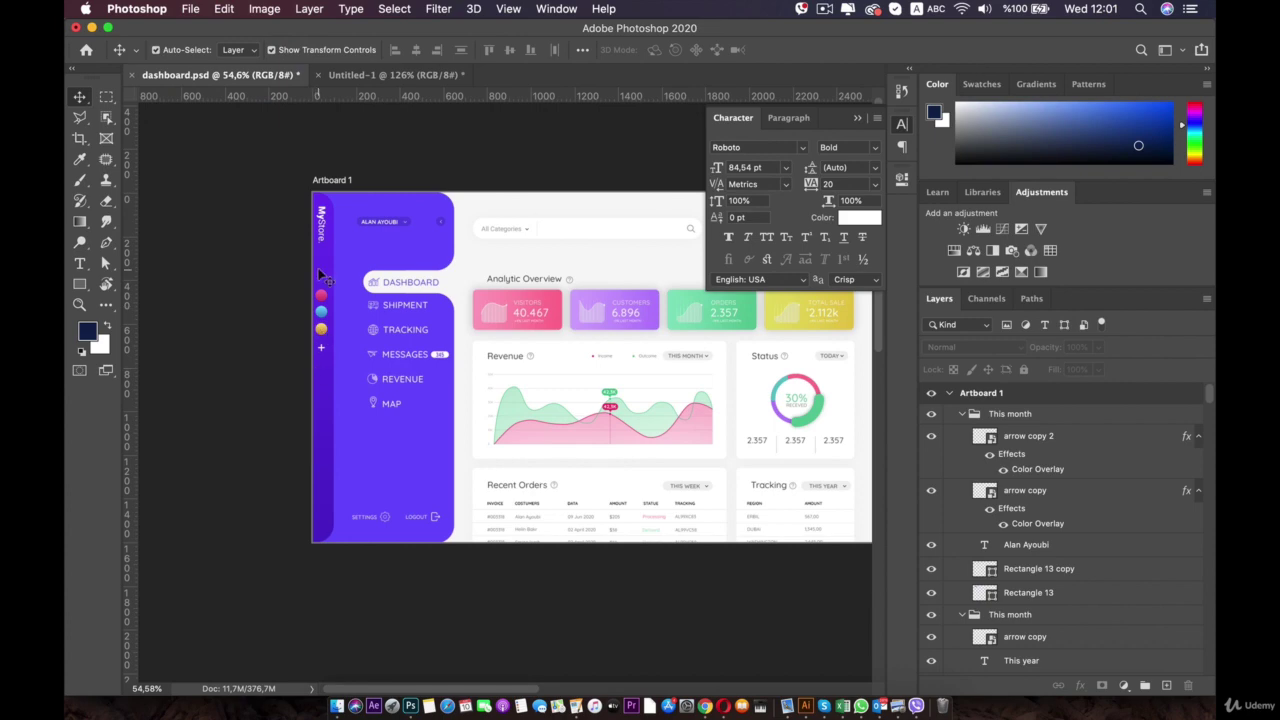
scroll(300, 337, up, 5)
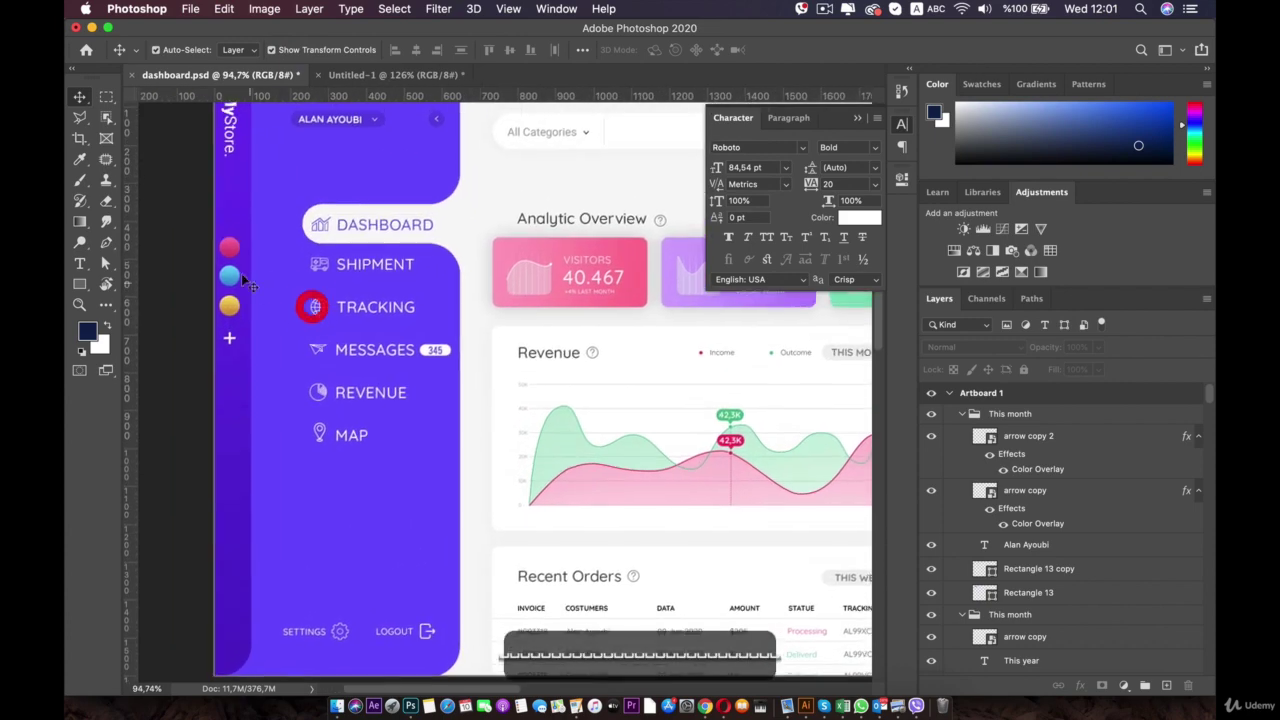
click(388, 74)
scroll(300, 207, up, 3)
- Set the "store." part of the logo text to Roboto Regular, keeping "My" bold, and deselect the text
double_click(220, 188)
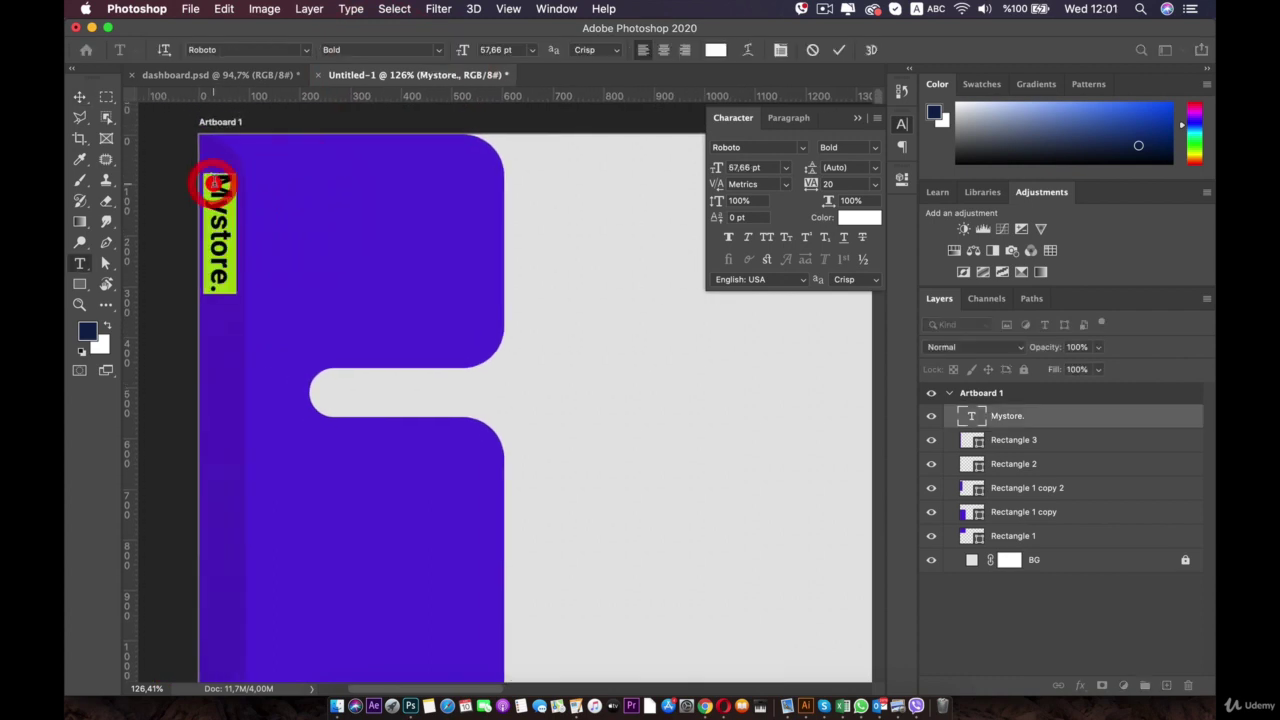
double_click(215, 228)
click(228, 264)
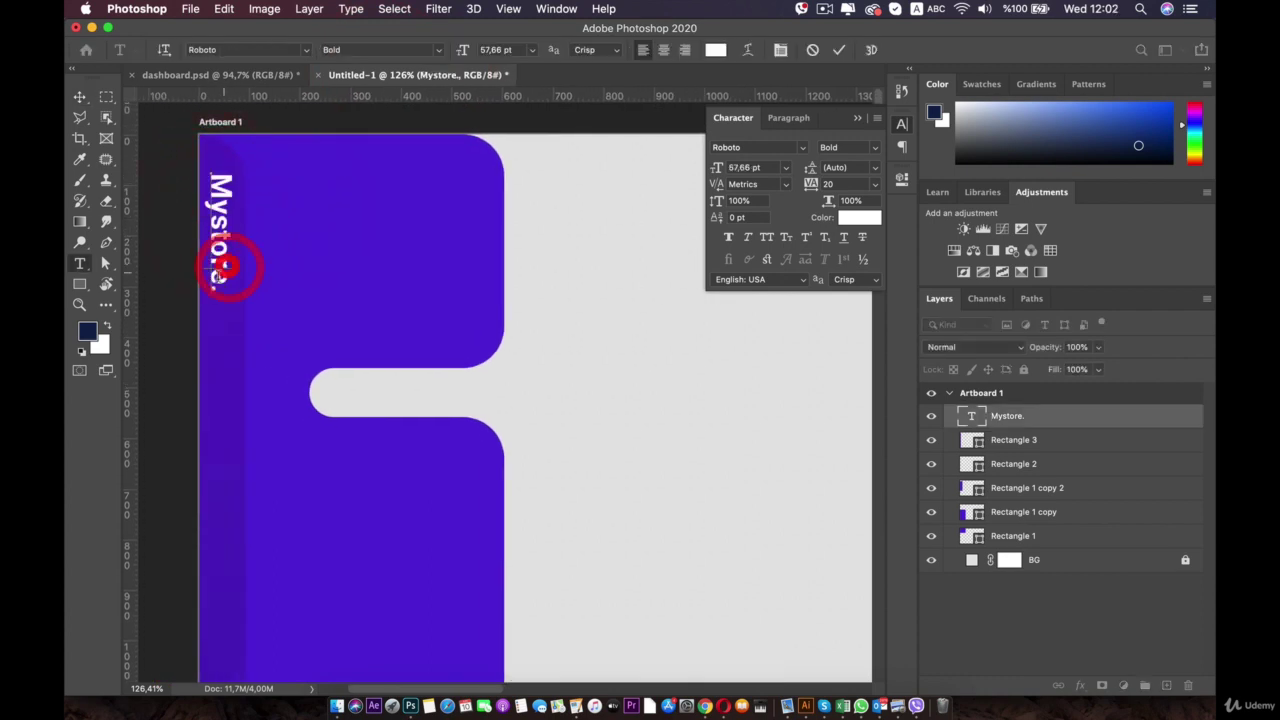
drag(215, 286, 219, 213)
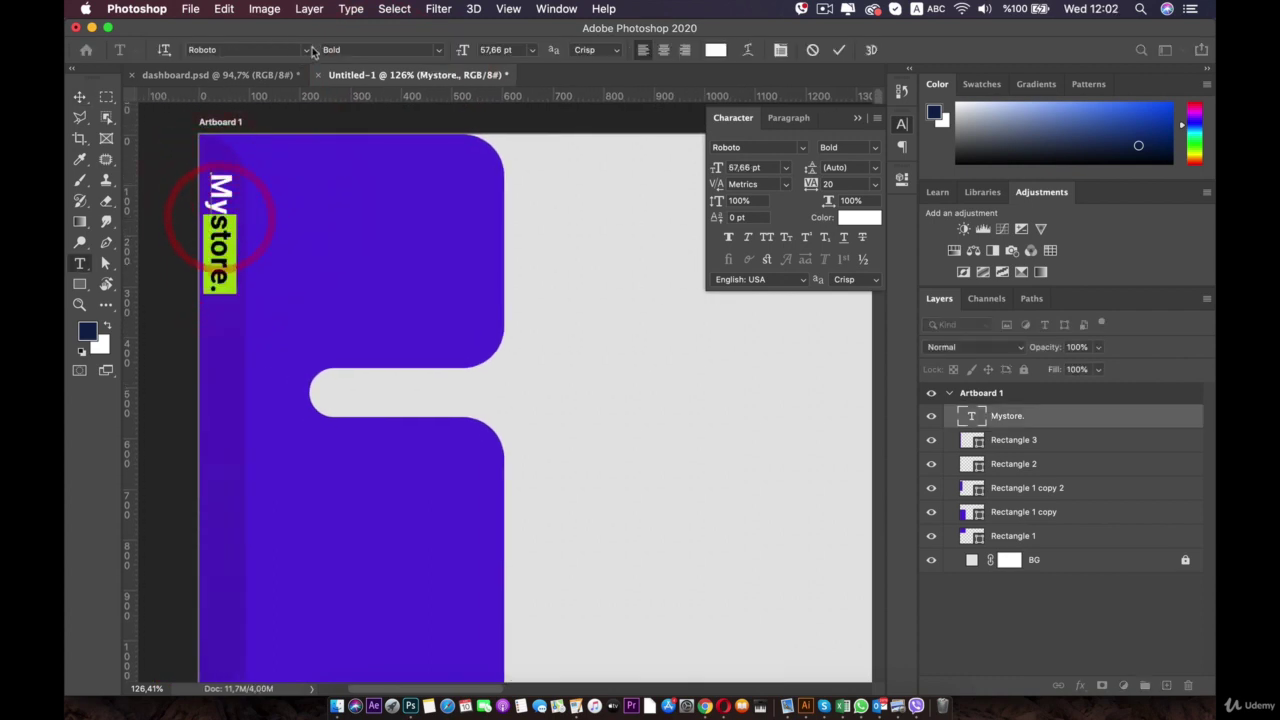
click(444, 51)
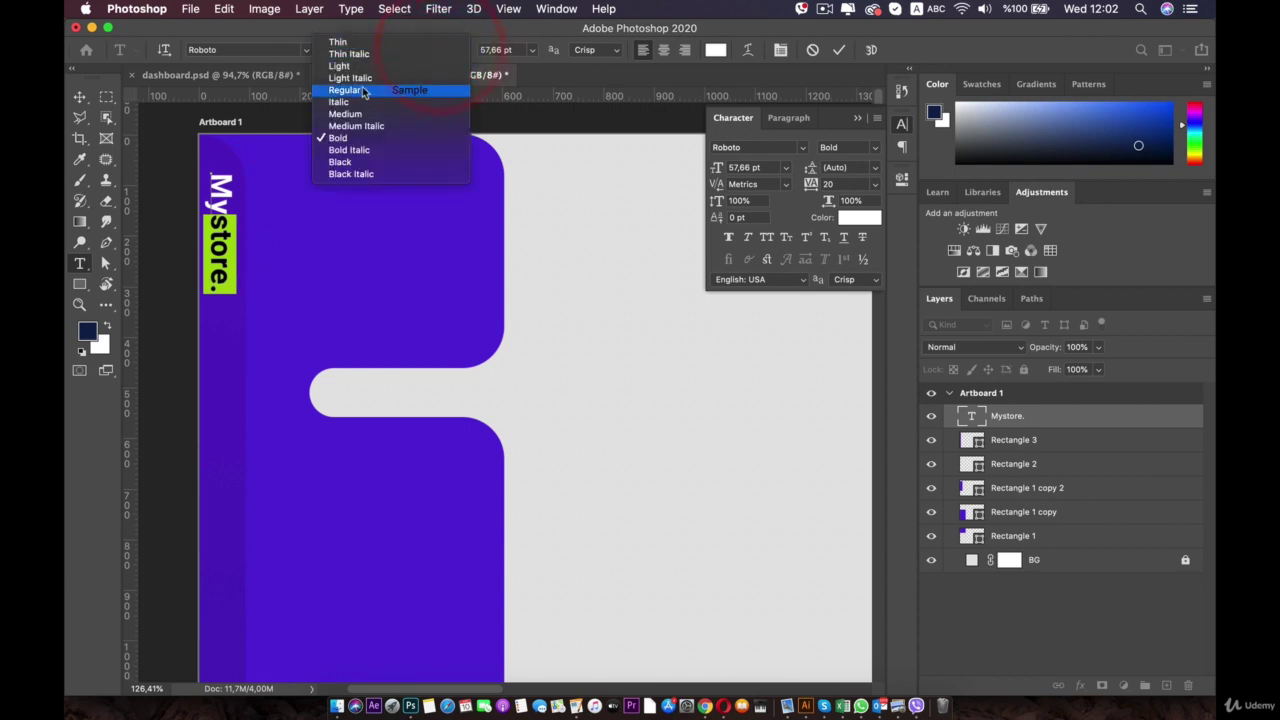
click(357, 87)
click(216, 250)
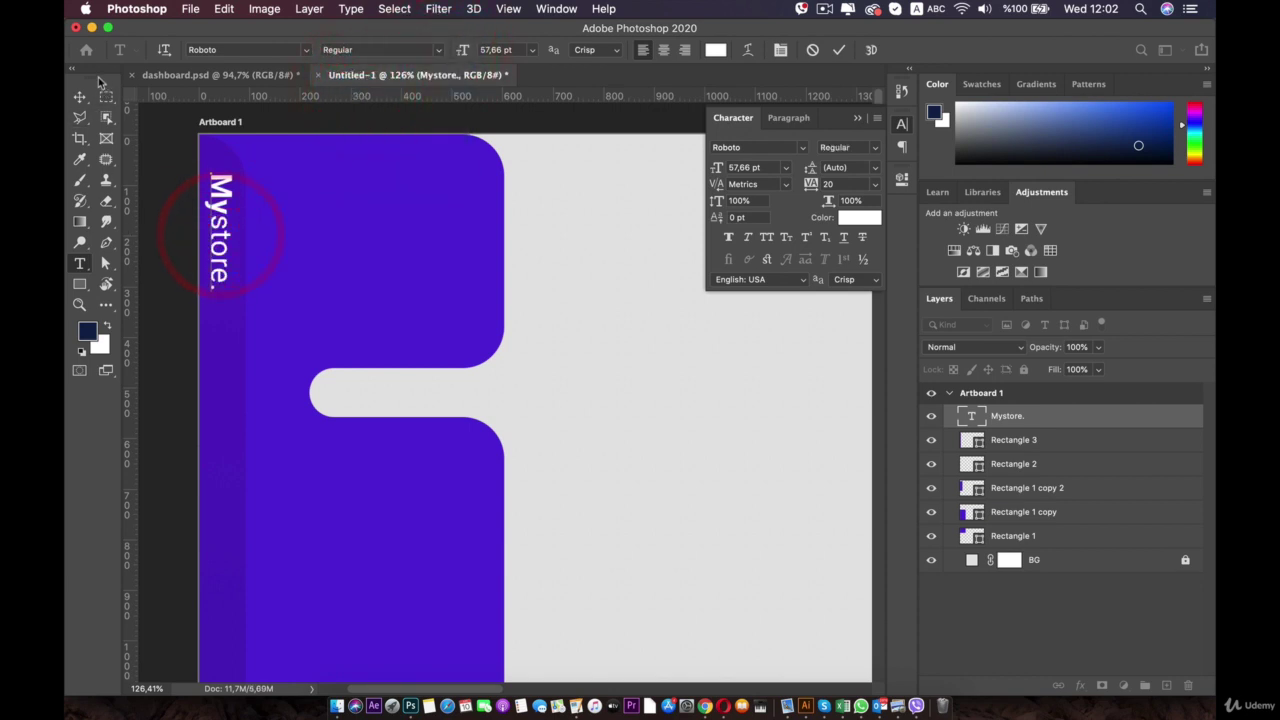
click(79, 97)
click(169, 173)
key(space)
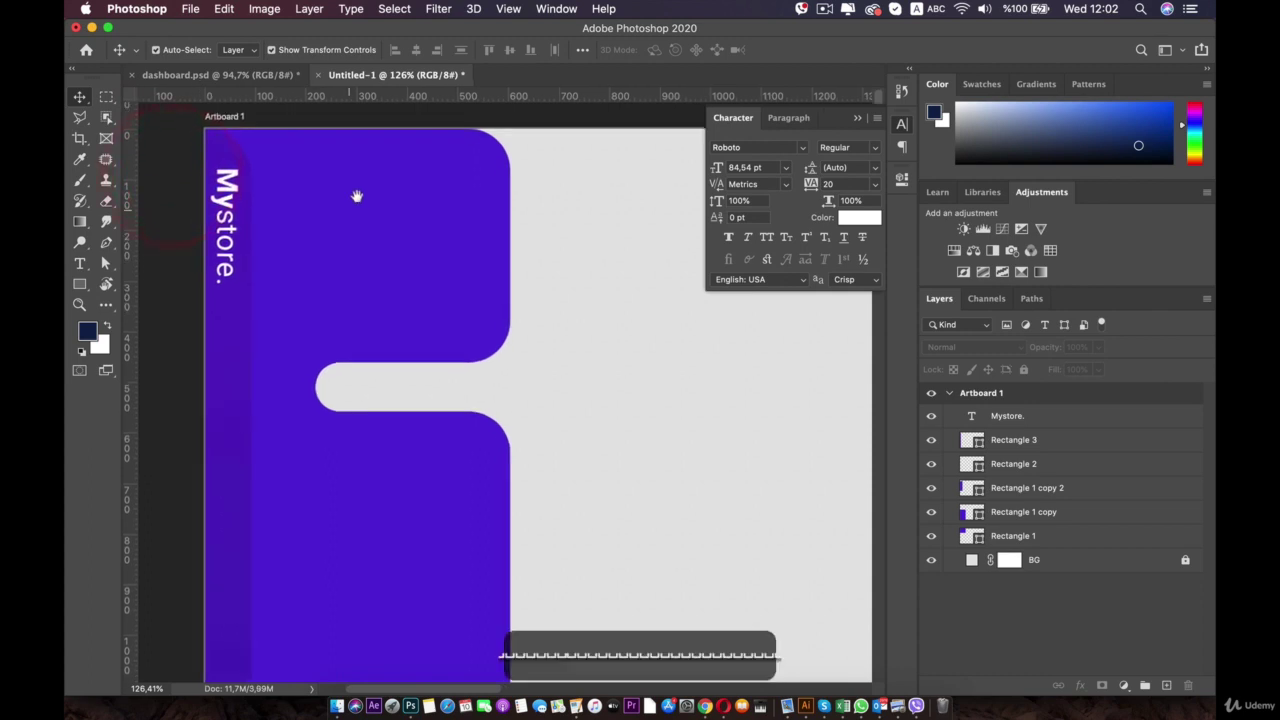
- Draw a 55 × 55 px circle with the Ellipse tool in the narrow sidebar strip below the vertical logo text
drag(357, 194, 402, 96)
click(80, 284)
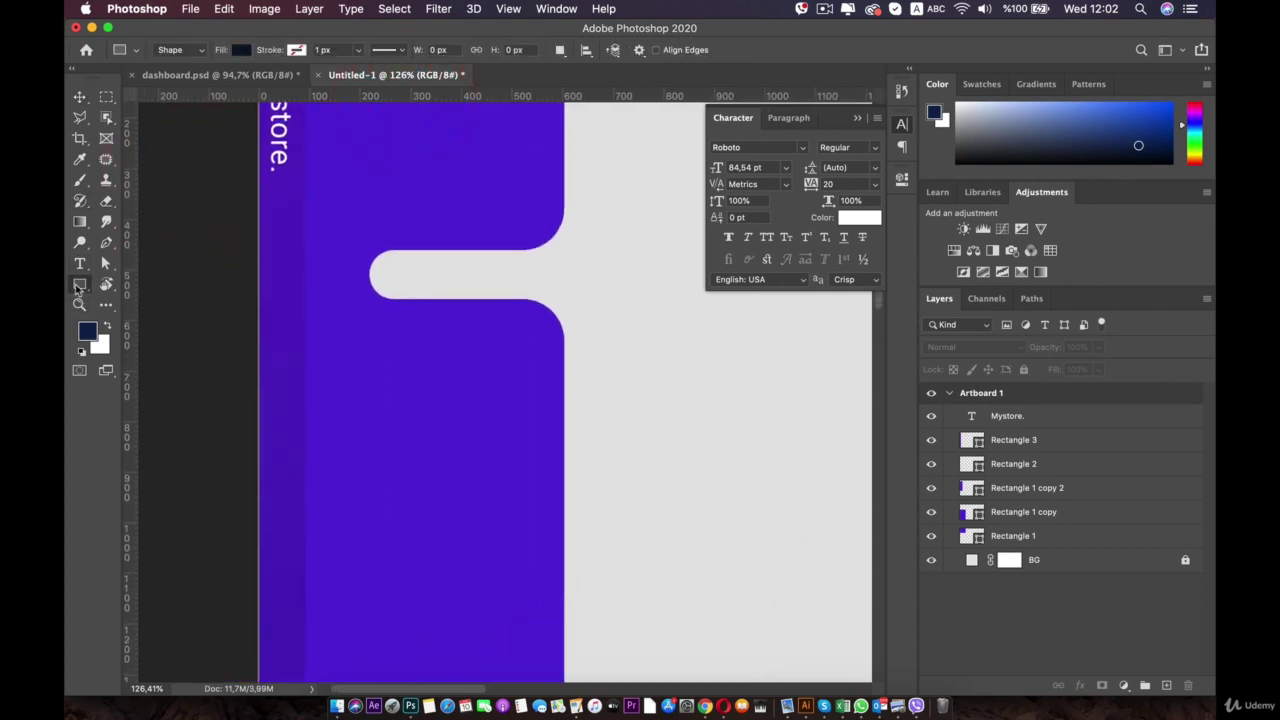
click(157, 312)
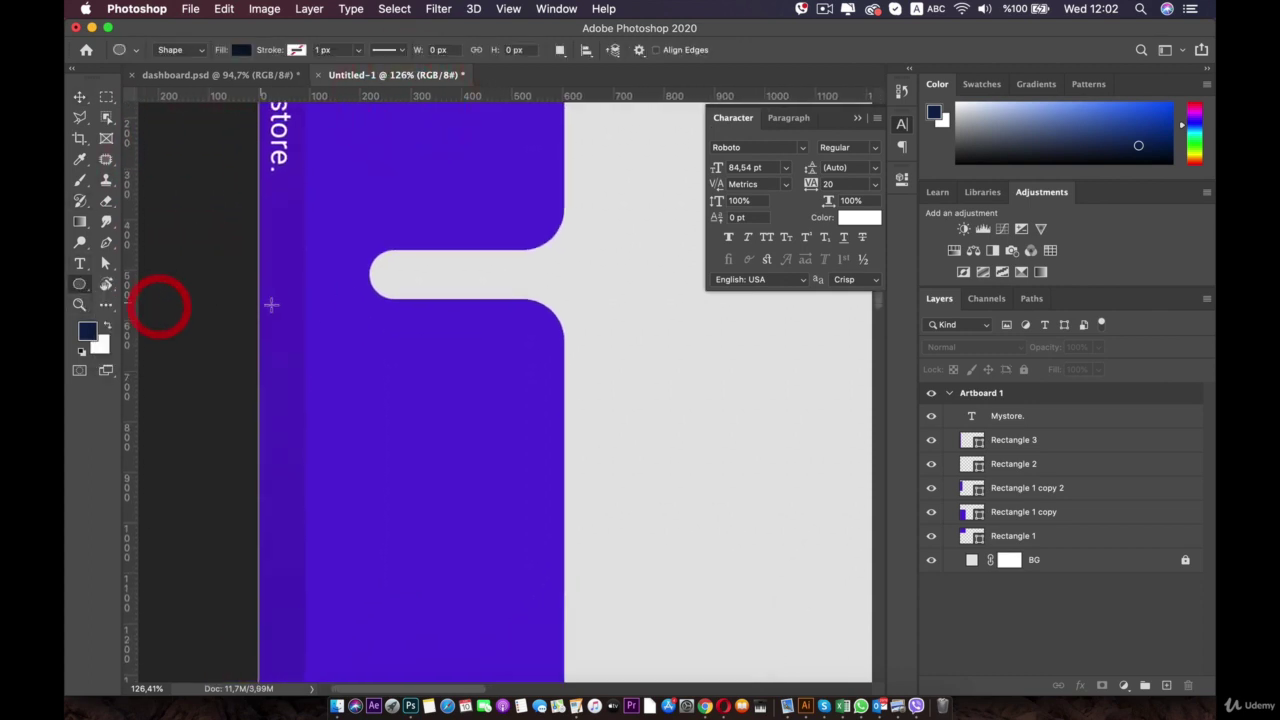
mouse_move(275, 303)
mouse_down()
mouse_move(301, 355)
mouse_move(278, 325)
mouse_up()
key(v)
key(super+z)
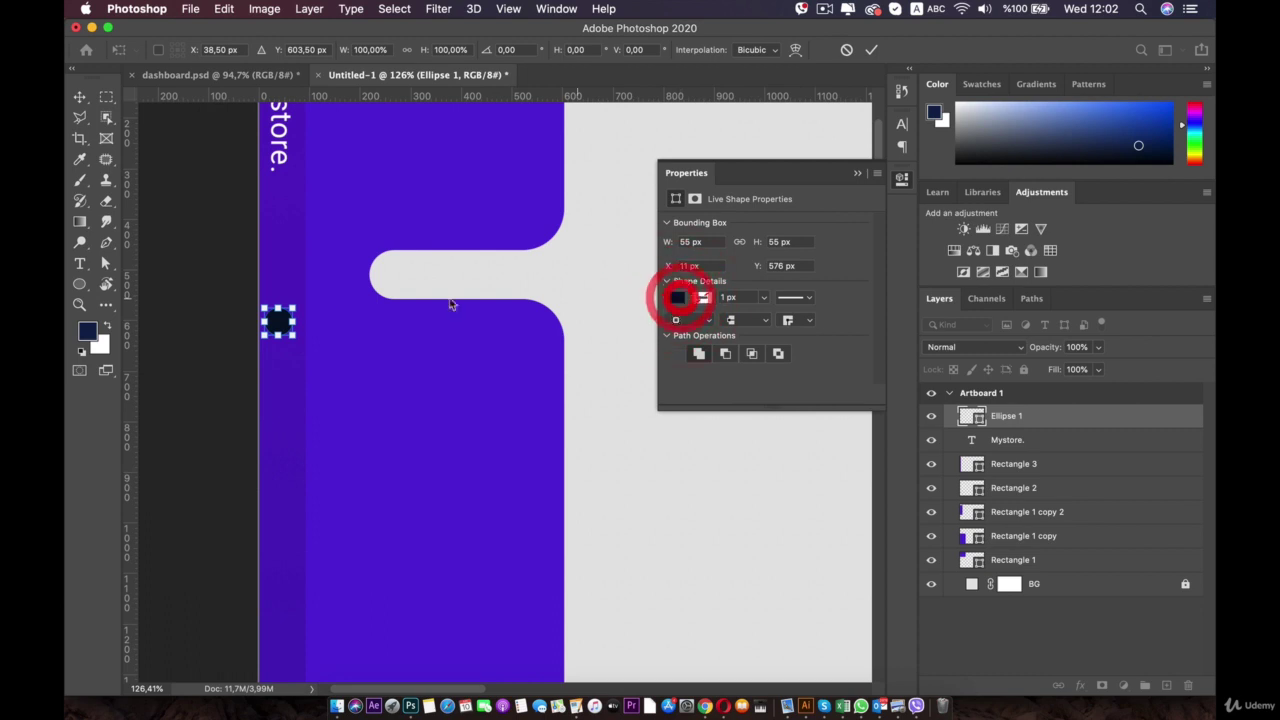
click(80, 98)
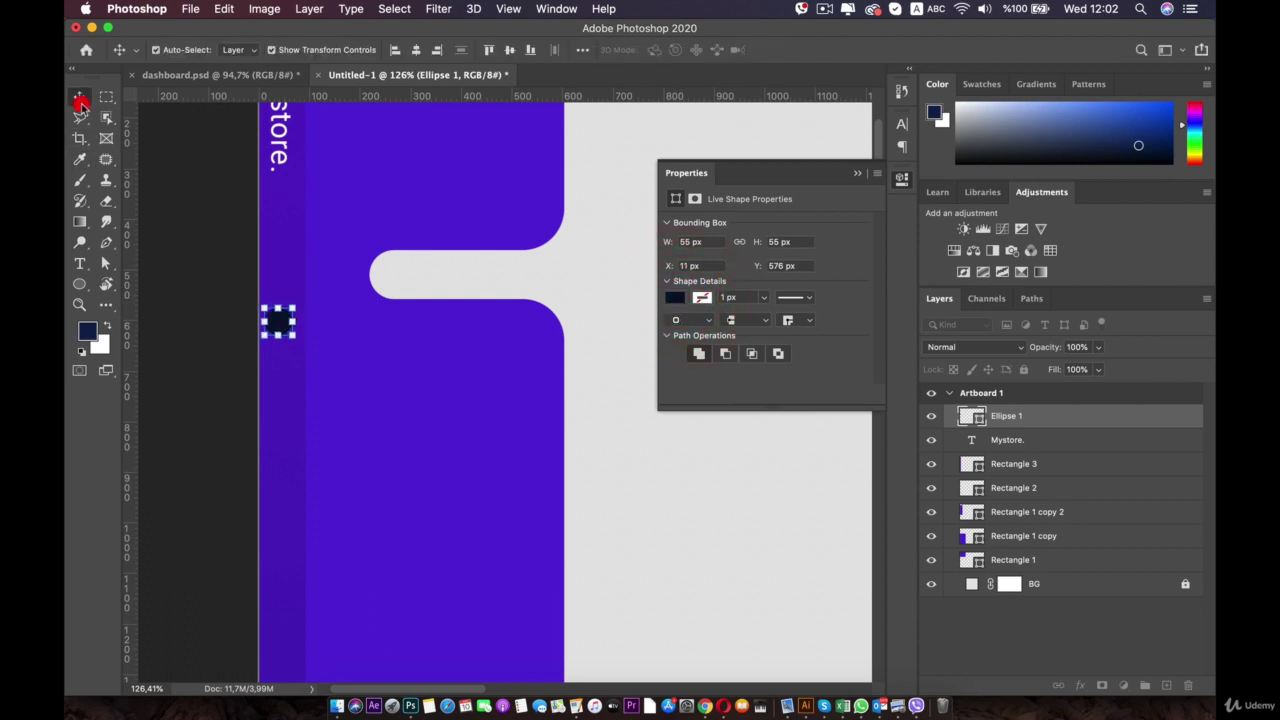
- Fill the circle with the recently used pink linear gradient and check its #d0386e and #f66caa color stops, keeping both
click(676, 300)
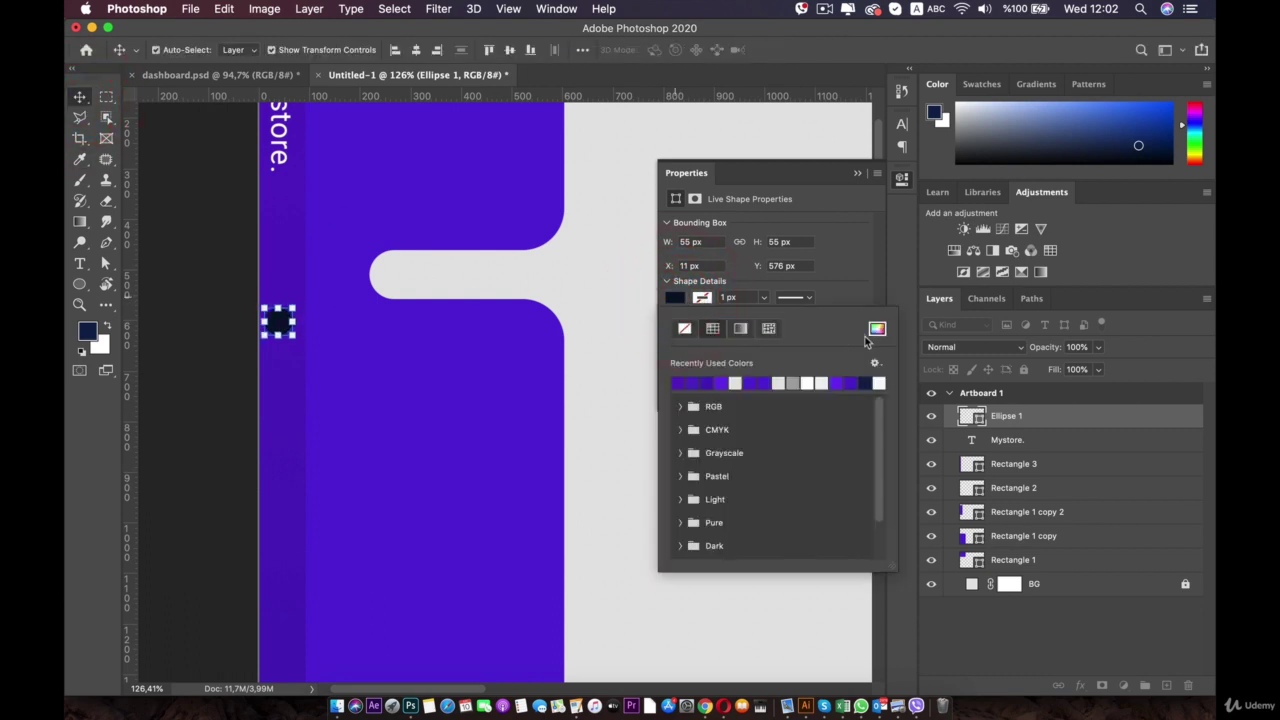
click(740, 329)
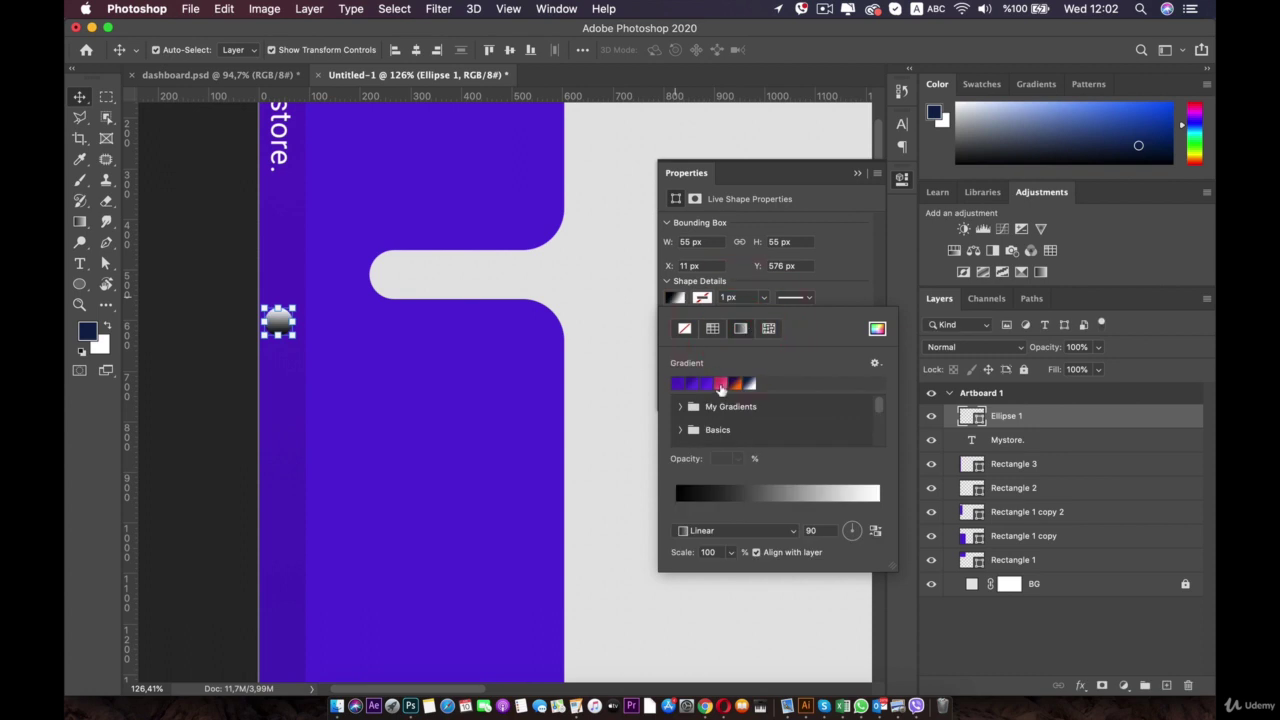
click(721, 386)
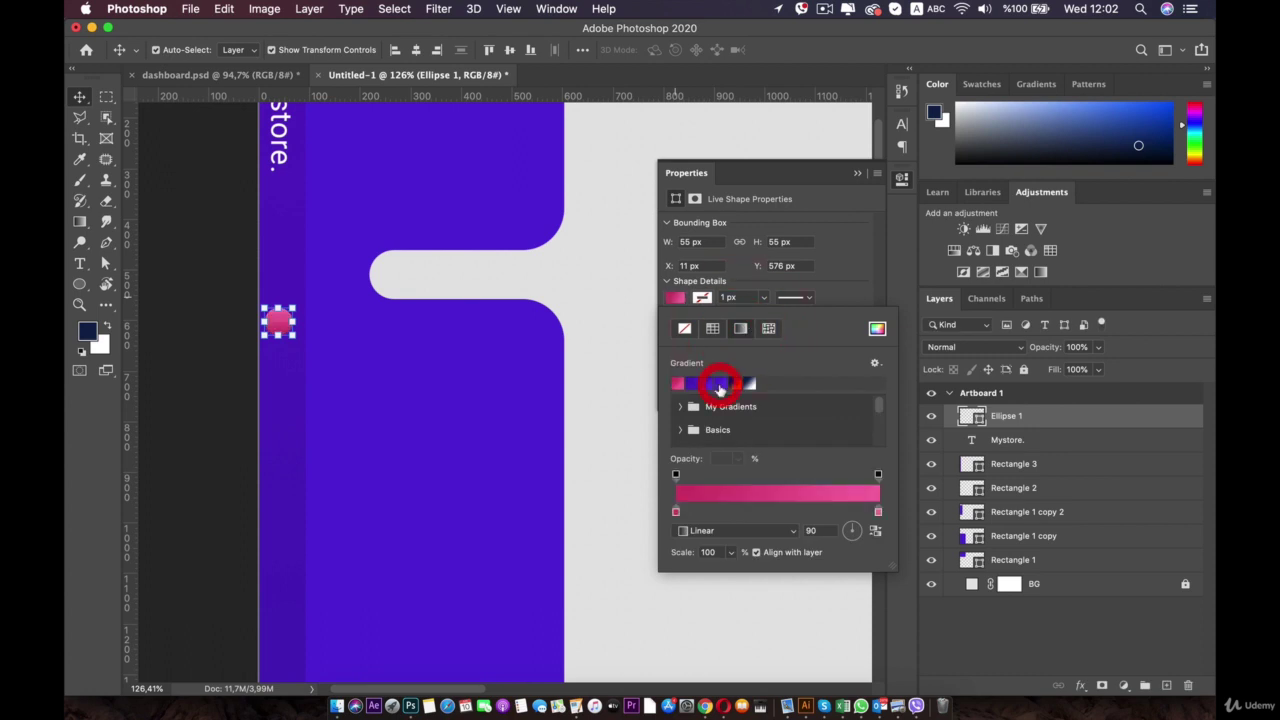
double_click(676, 512)
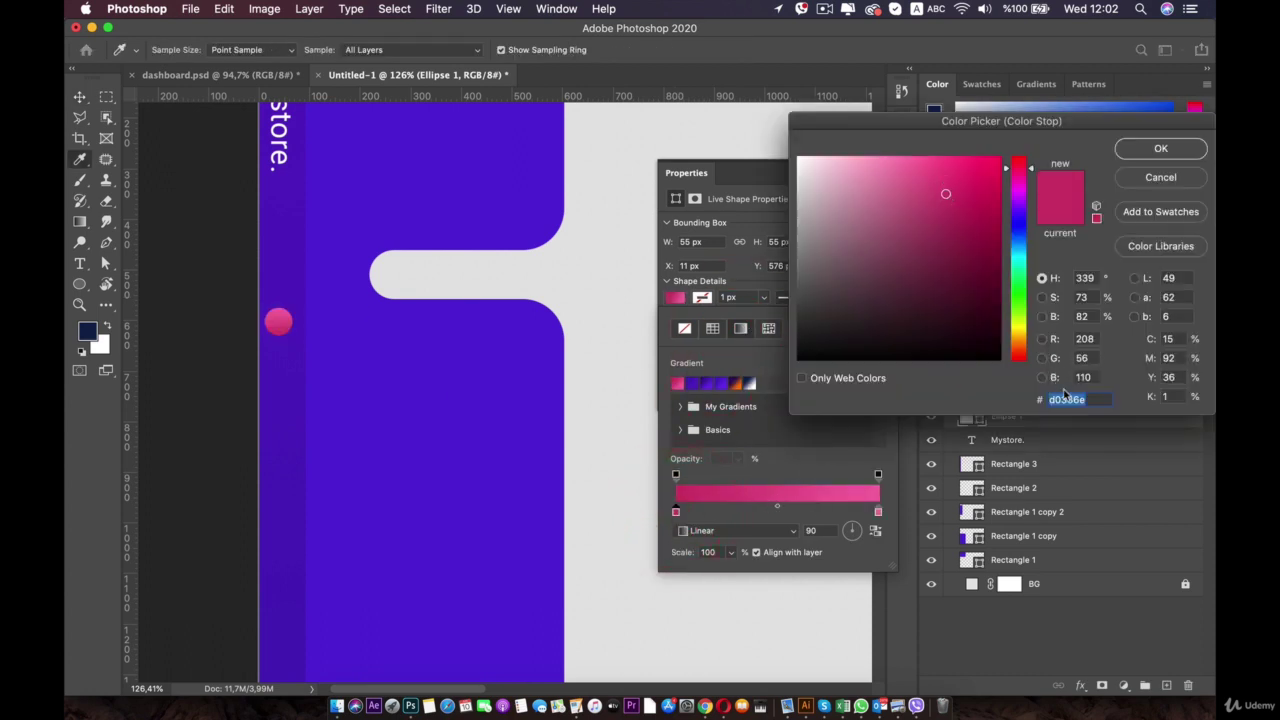
click(1140, 149)
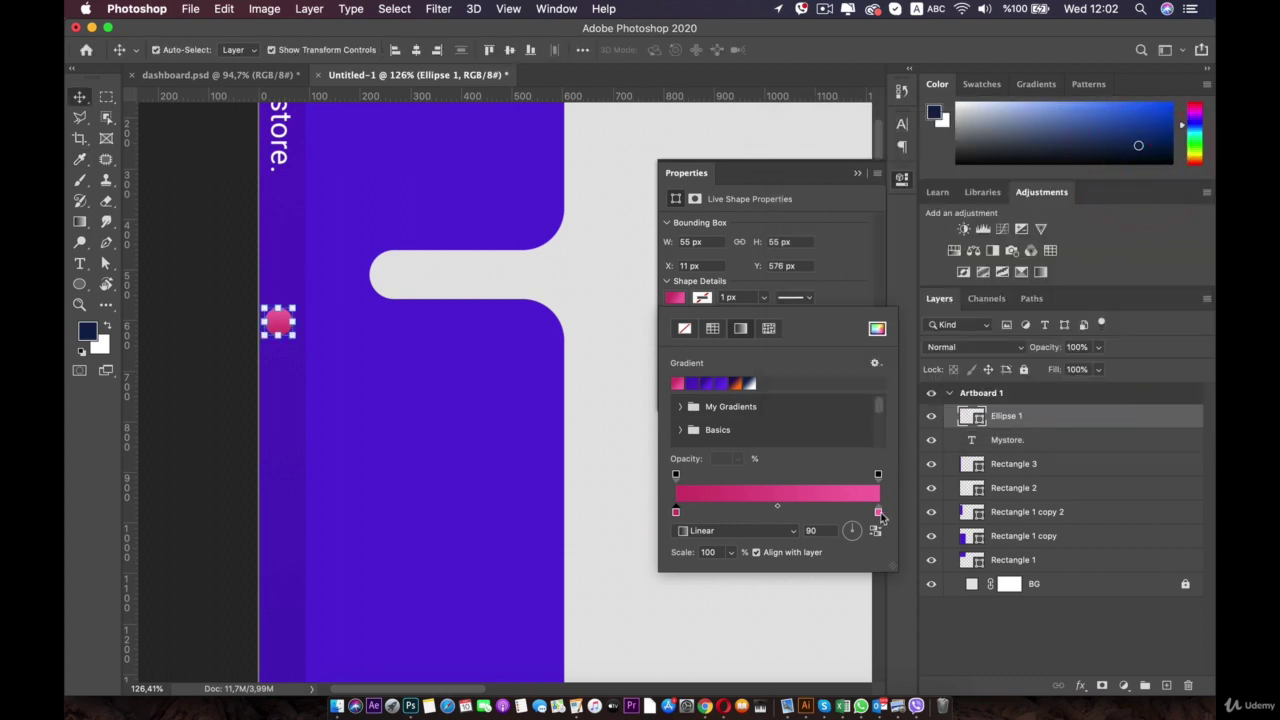
double_click(878, 512)
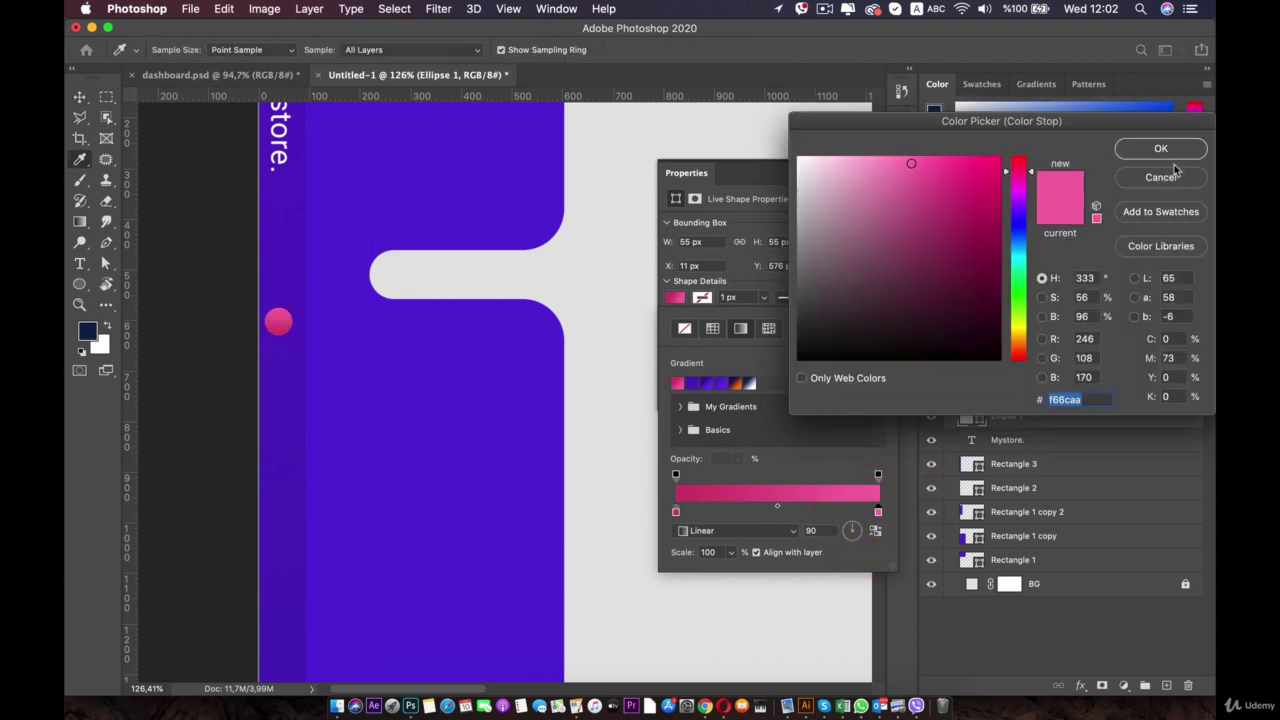
click(1166, 149)
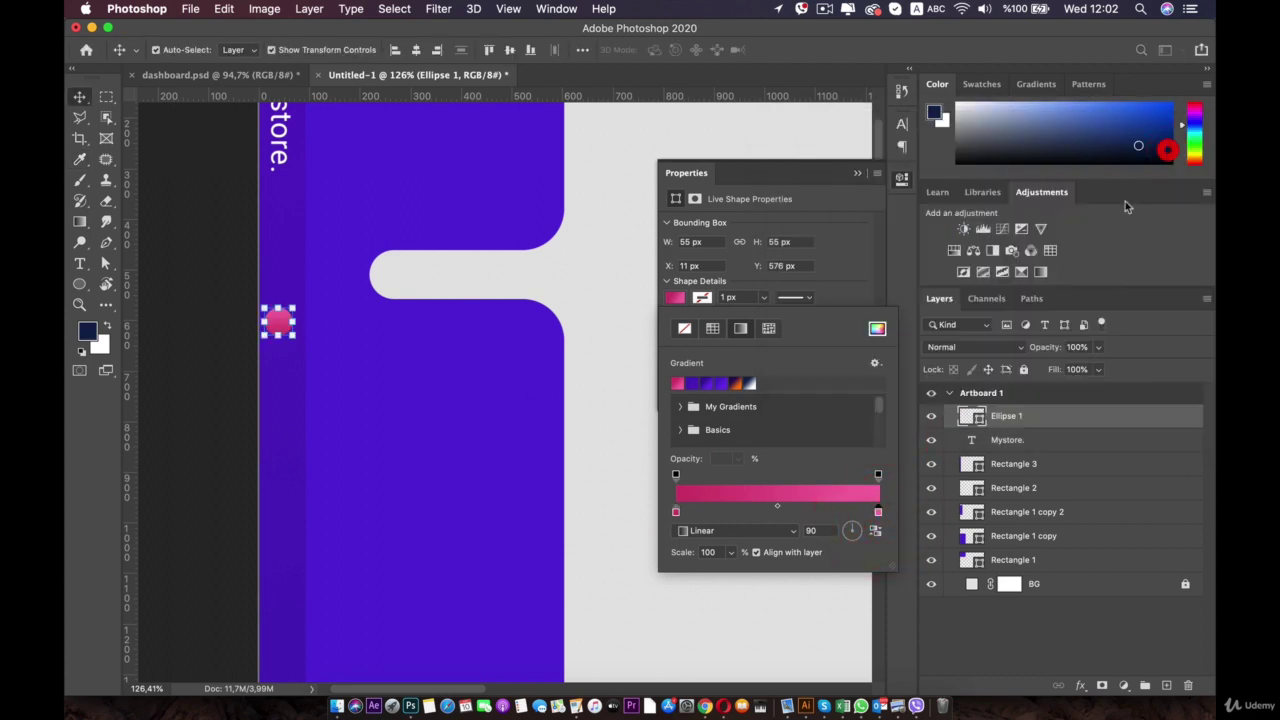
- Center the pink circle horizontally in the strip and duplicate it straight below, leaving a 29 px gap
click(279, 384)
click(279, 320)
key(alt)
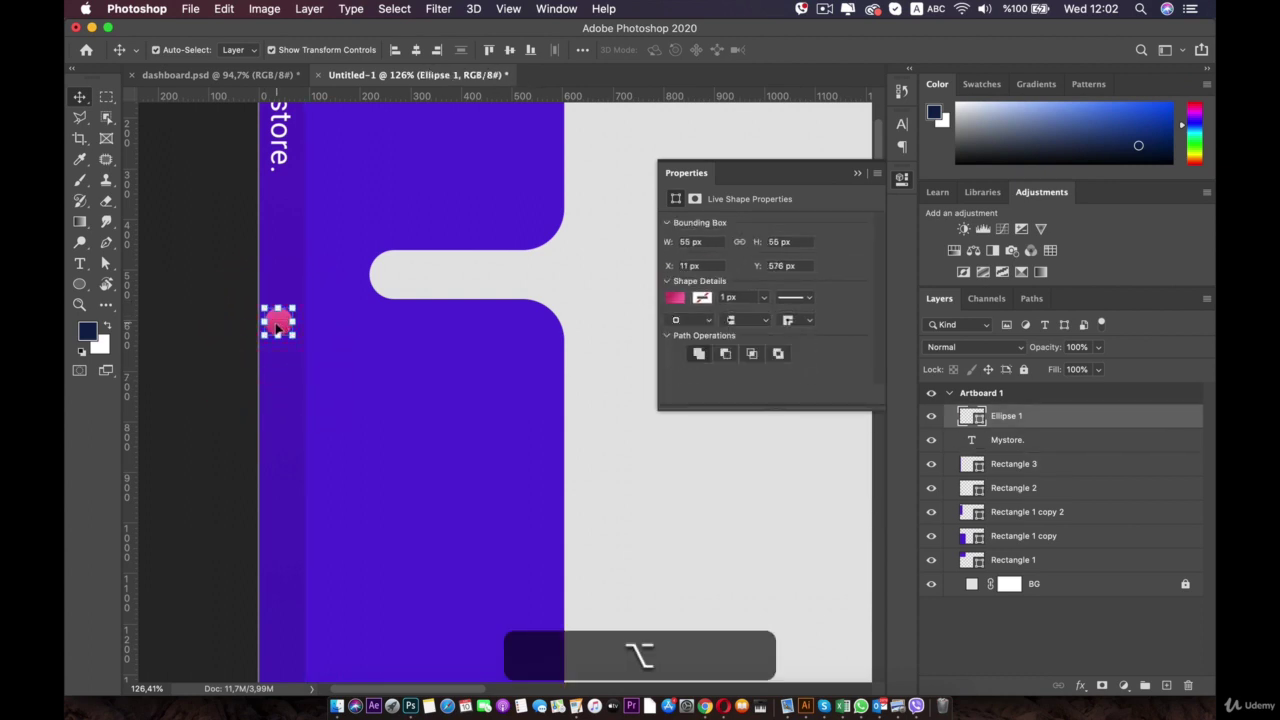
scroll(279, 326, up, 4)
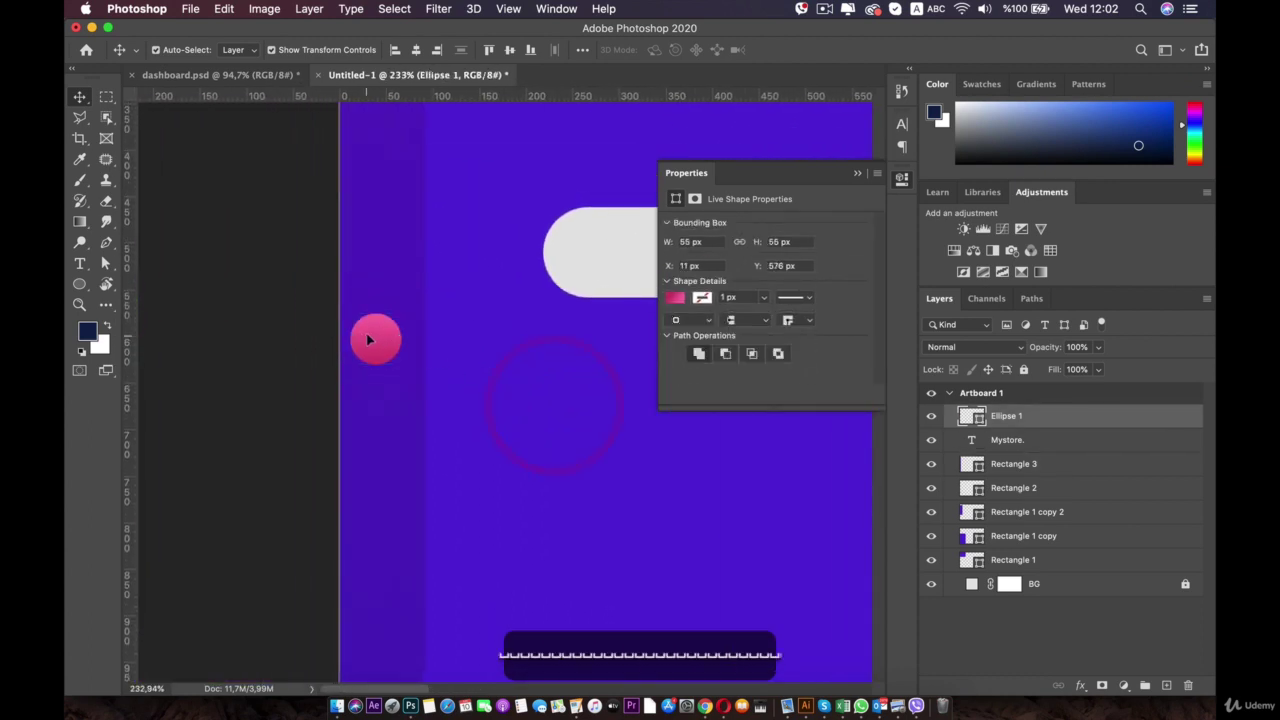
drag(369, 340, 376, 424)
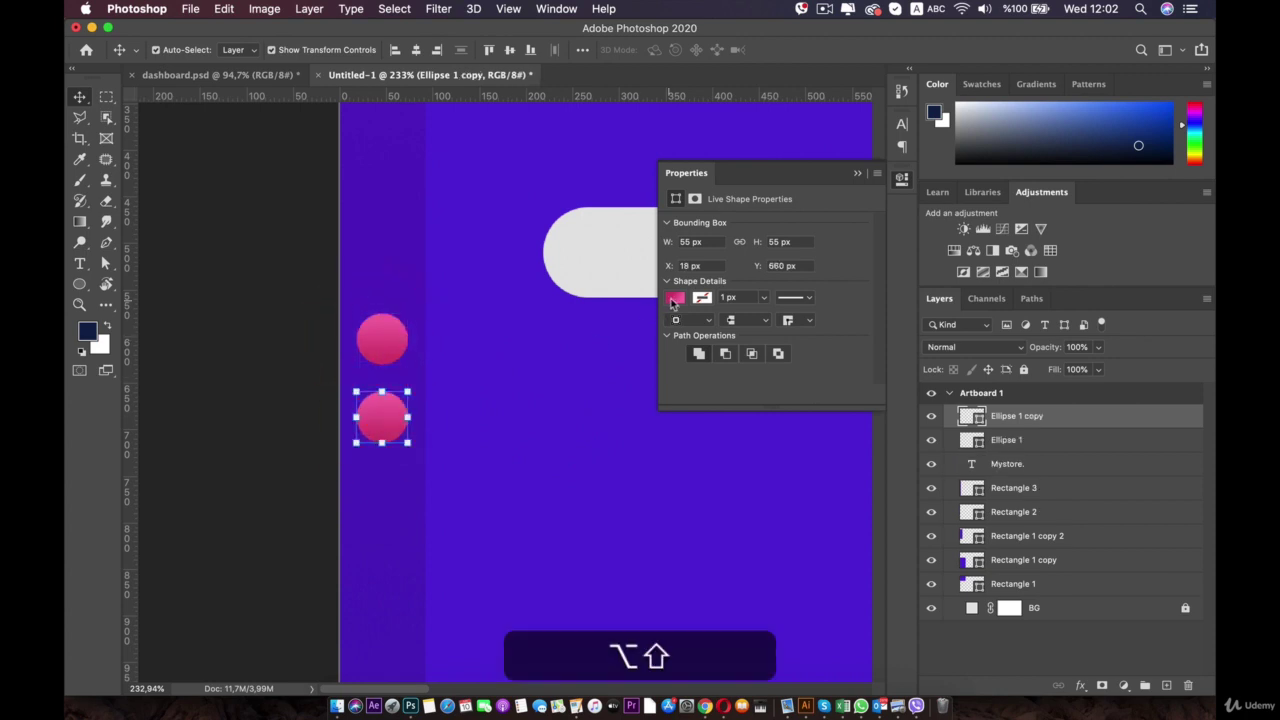
- Recolor the duplicate circle's gradient with green #38d07c for the first stop and mint #6cf6d7 for the second
click(675, 299)
double_click(676, 512)
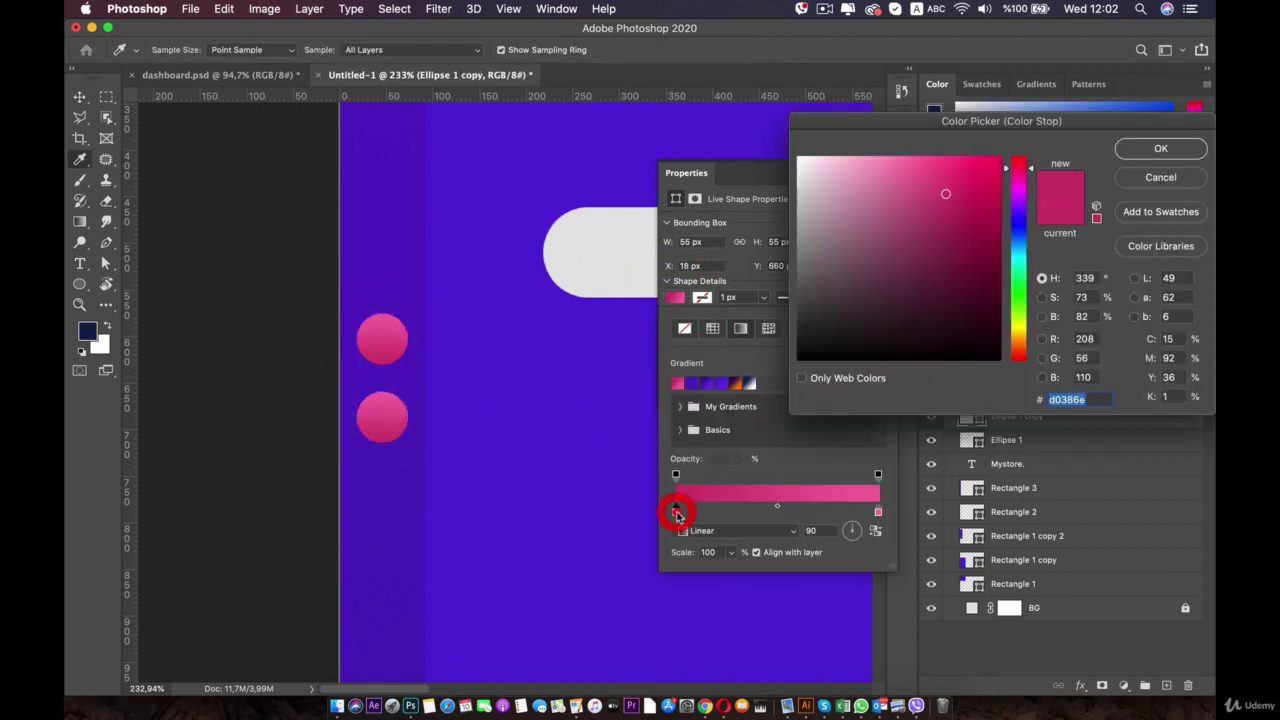
drag(1012, 293, 1019, 272)
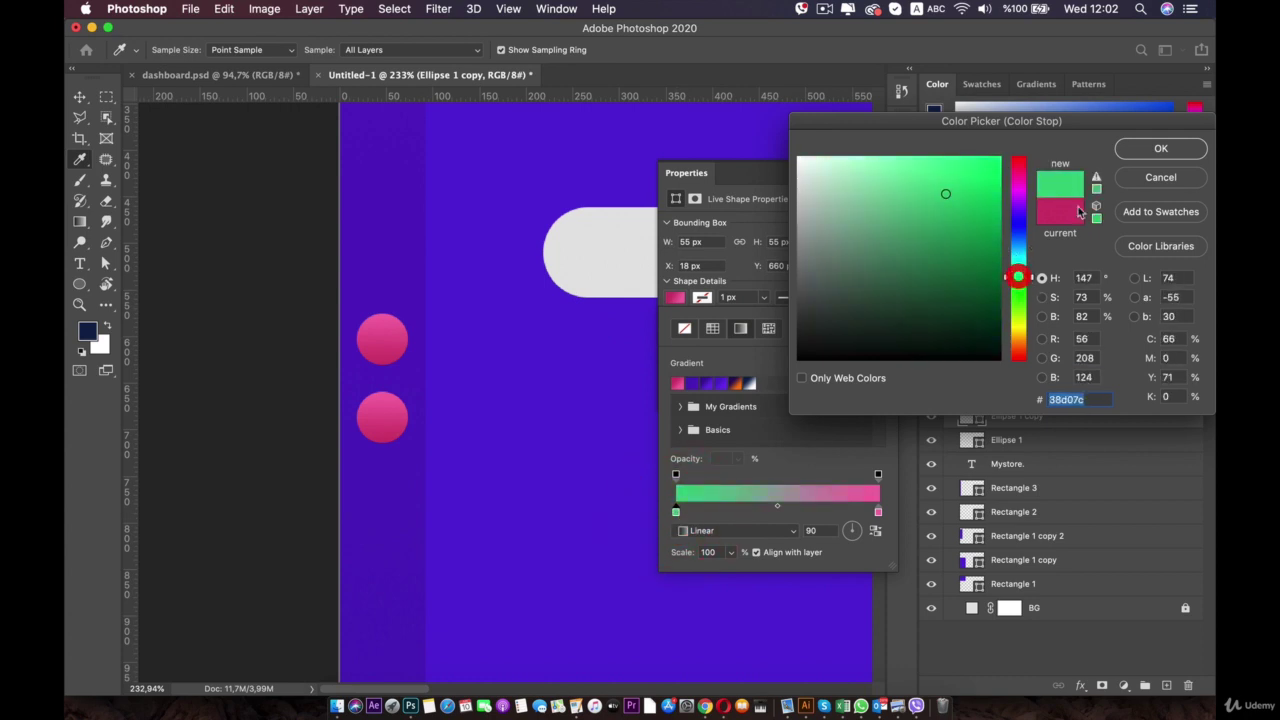
click(1160, 148)
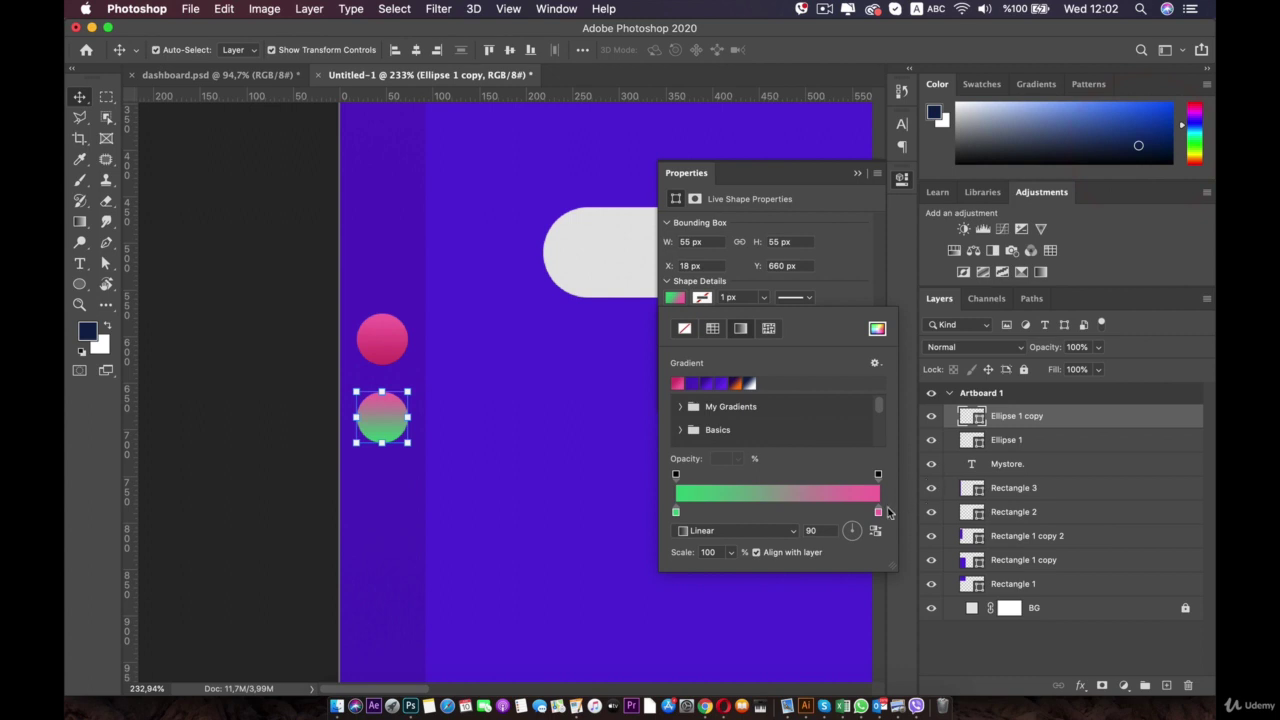
double_click(878, 513)
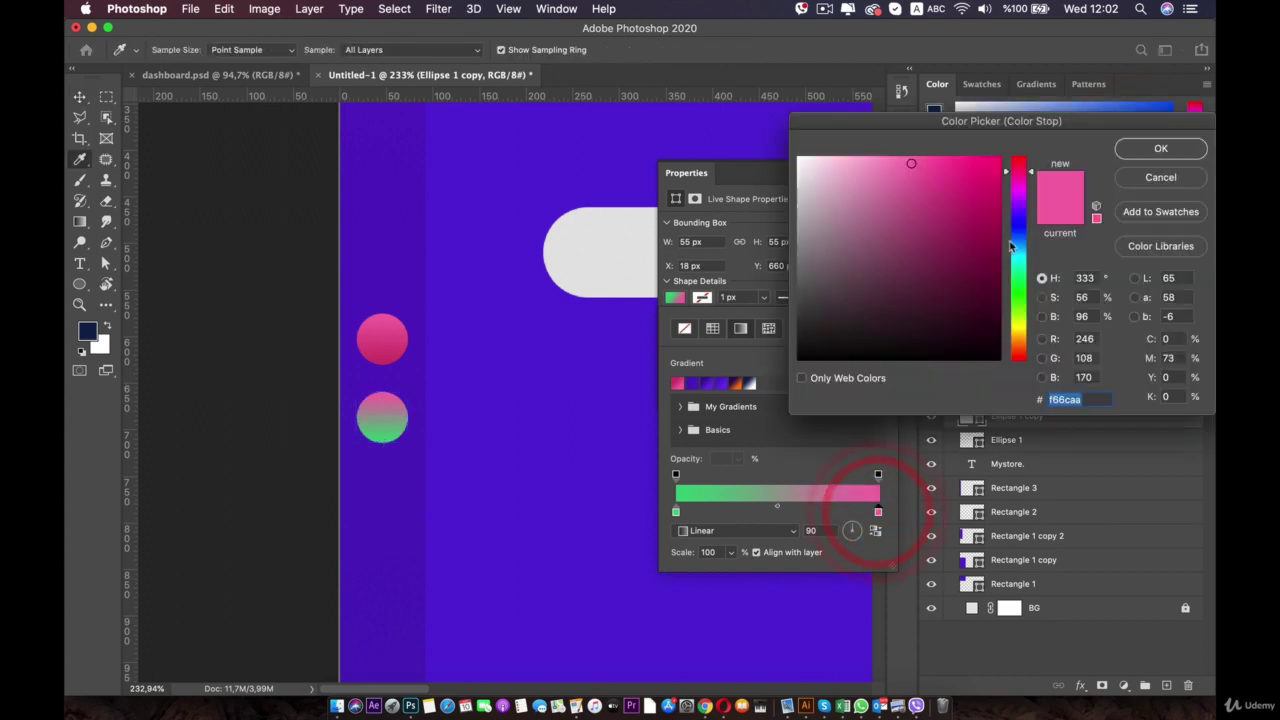
click(1020, 263)
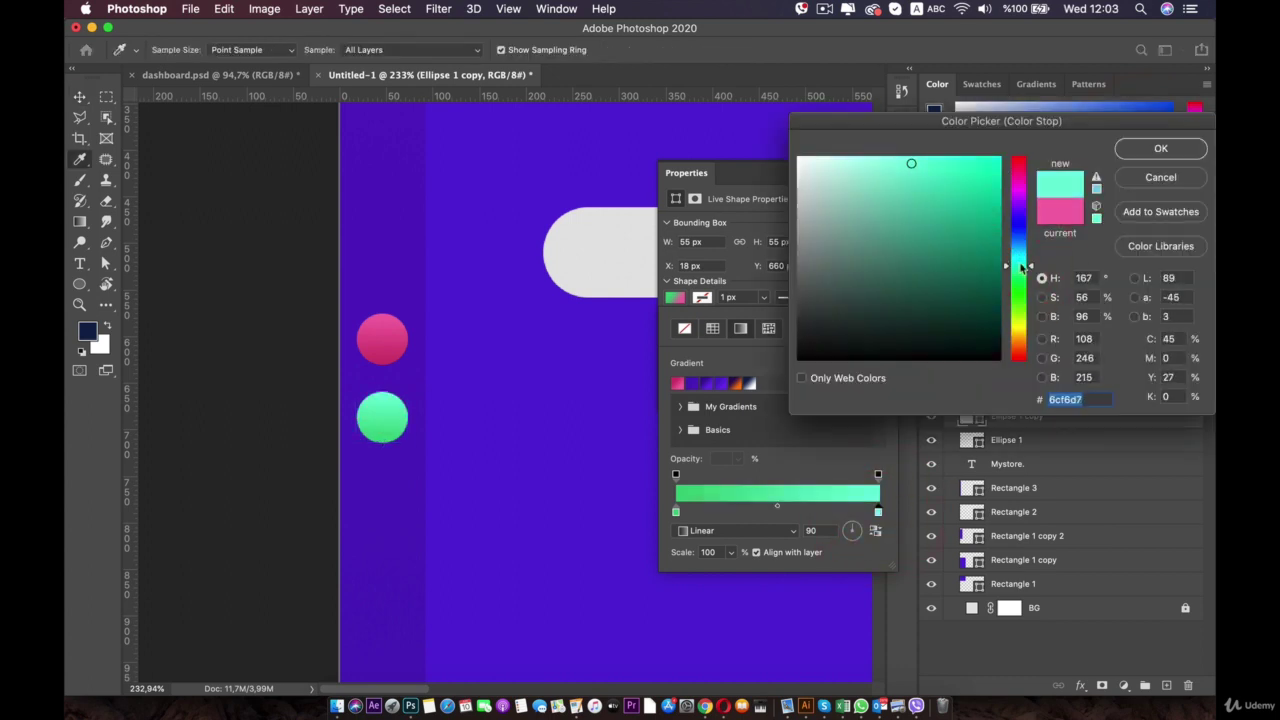
click(1160, 148)
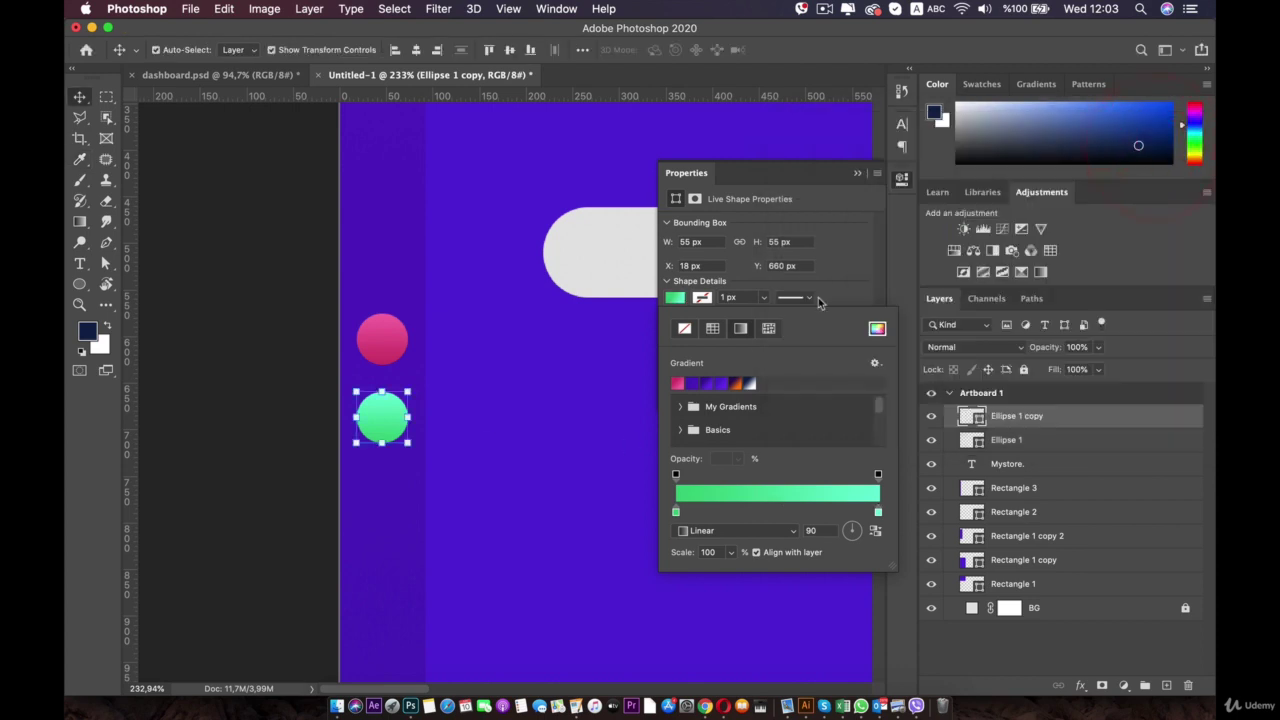
- Duplicate the green circle straight below itself with the same 29 px gap to make a third circle
click(391, 429)
drag(391, 429, 380, 505)
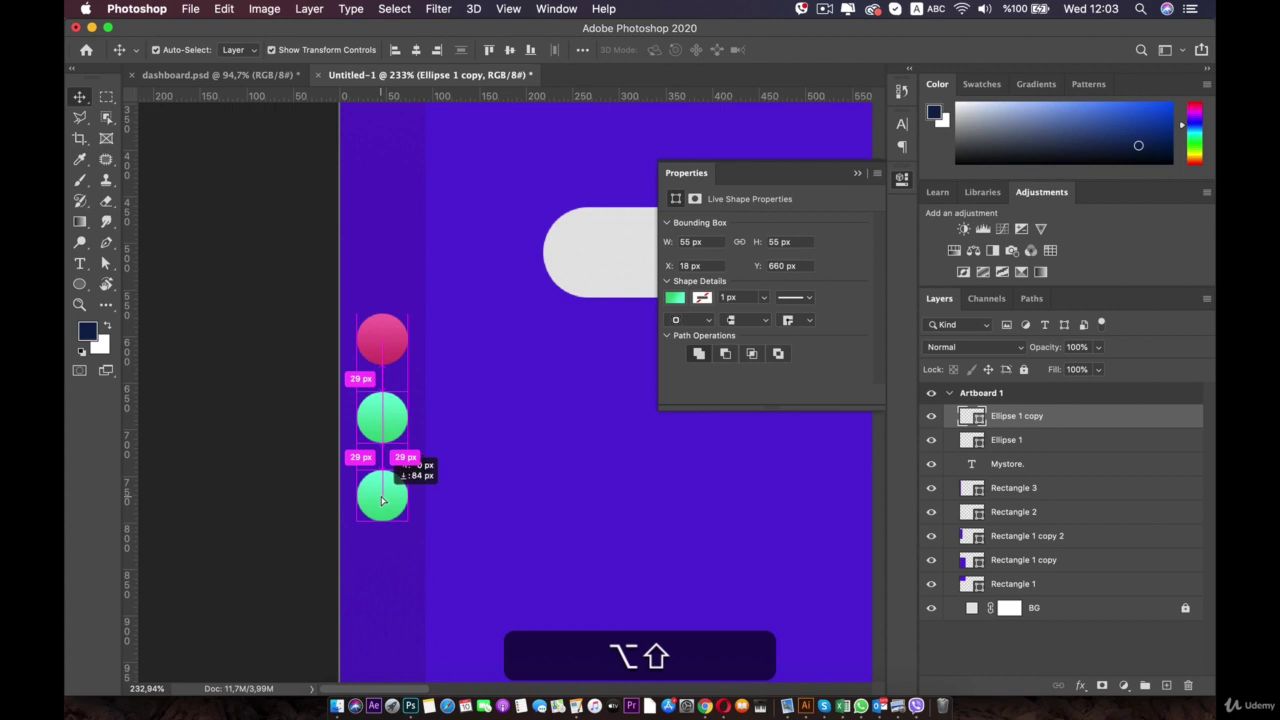
drag(381, 500, 381, 500)
- Recolor the third circle's gradient with orange #d08e38 for the first stop and yellow for the second, and deselect everything
click(675, 297)
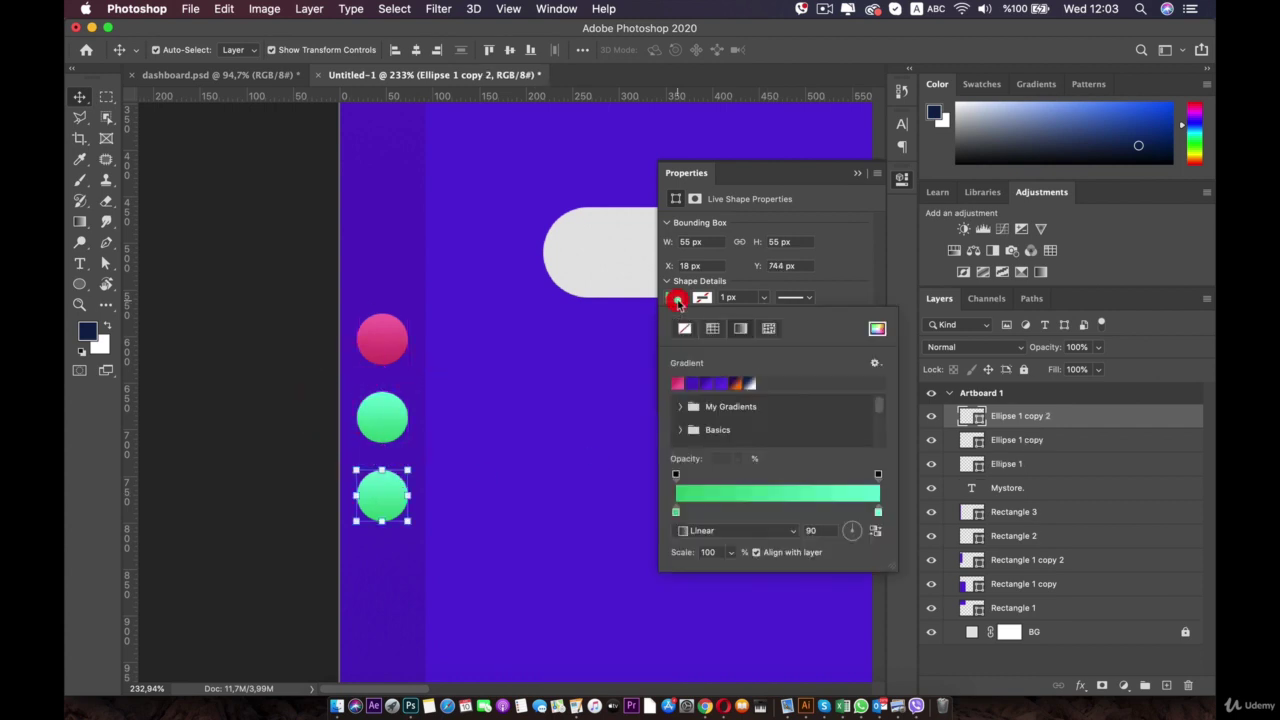
double_click(878, 513)
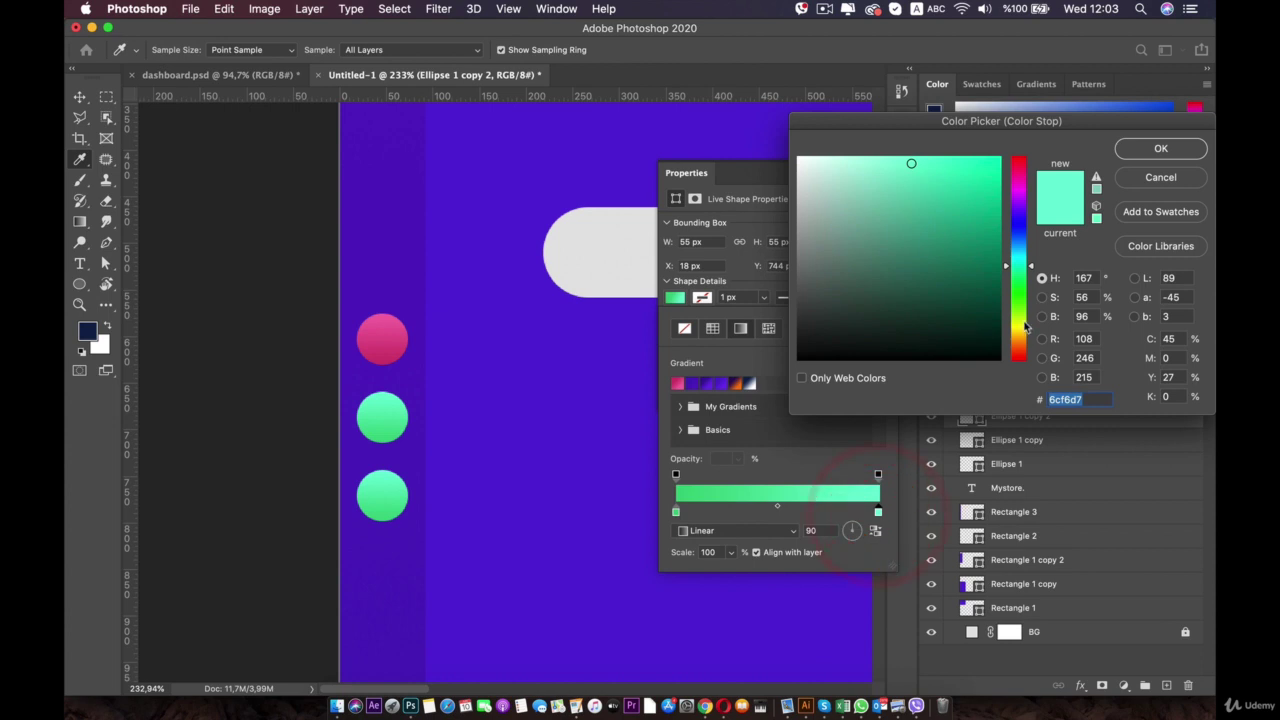
drag(1027, 270, 1027, 332)
click(1161, 148)
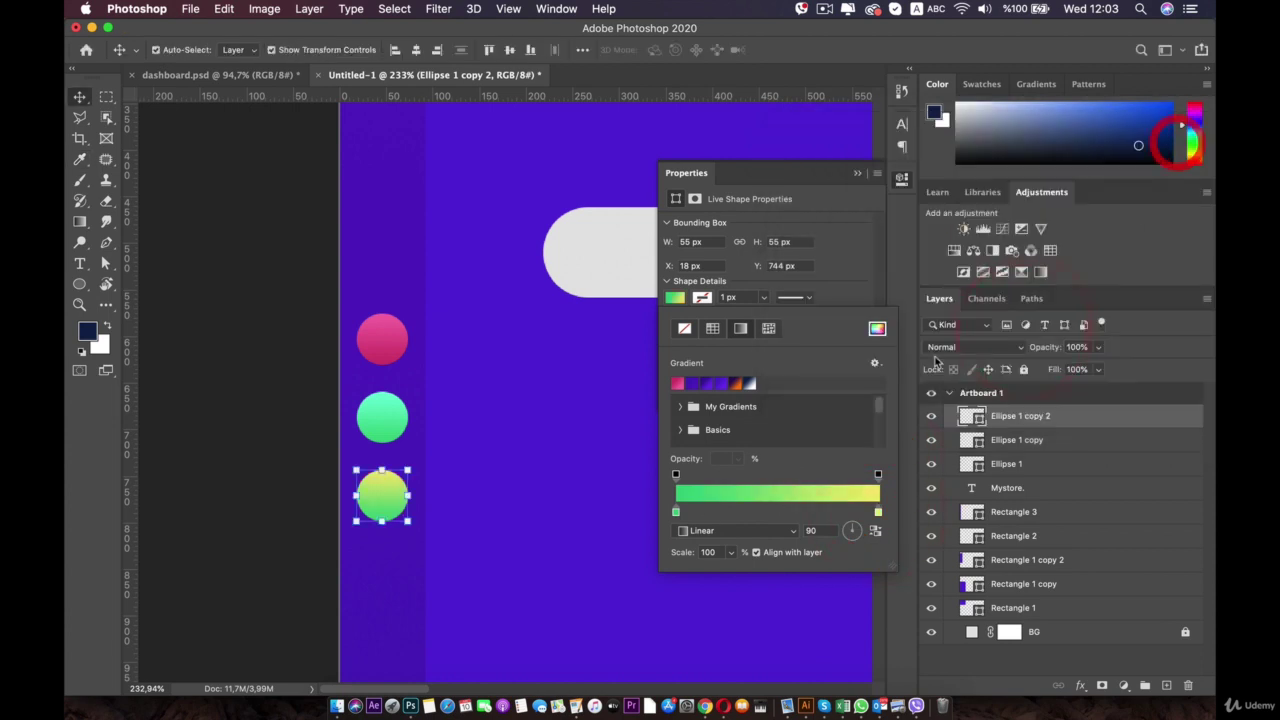
double_click(675, 514)
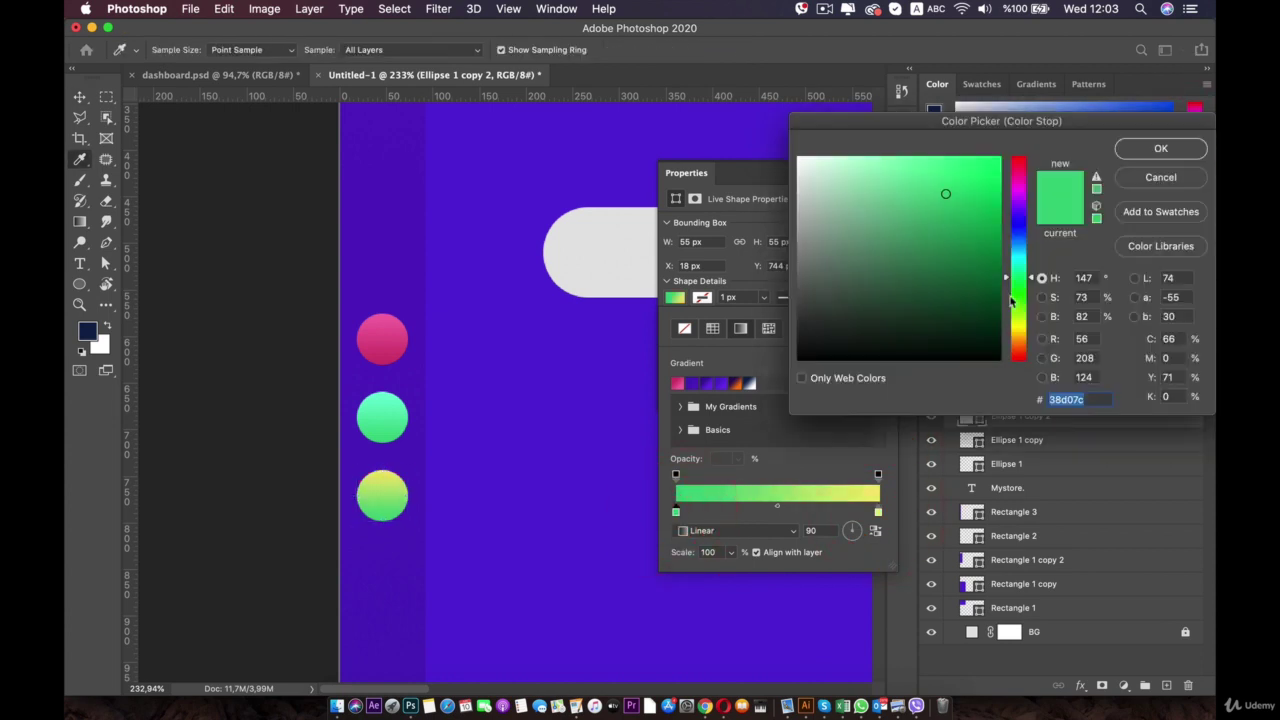
drag(1010, 300, 1018, 343)
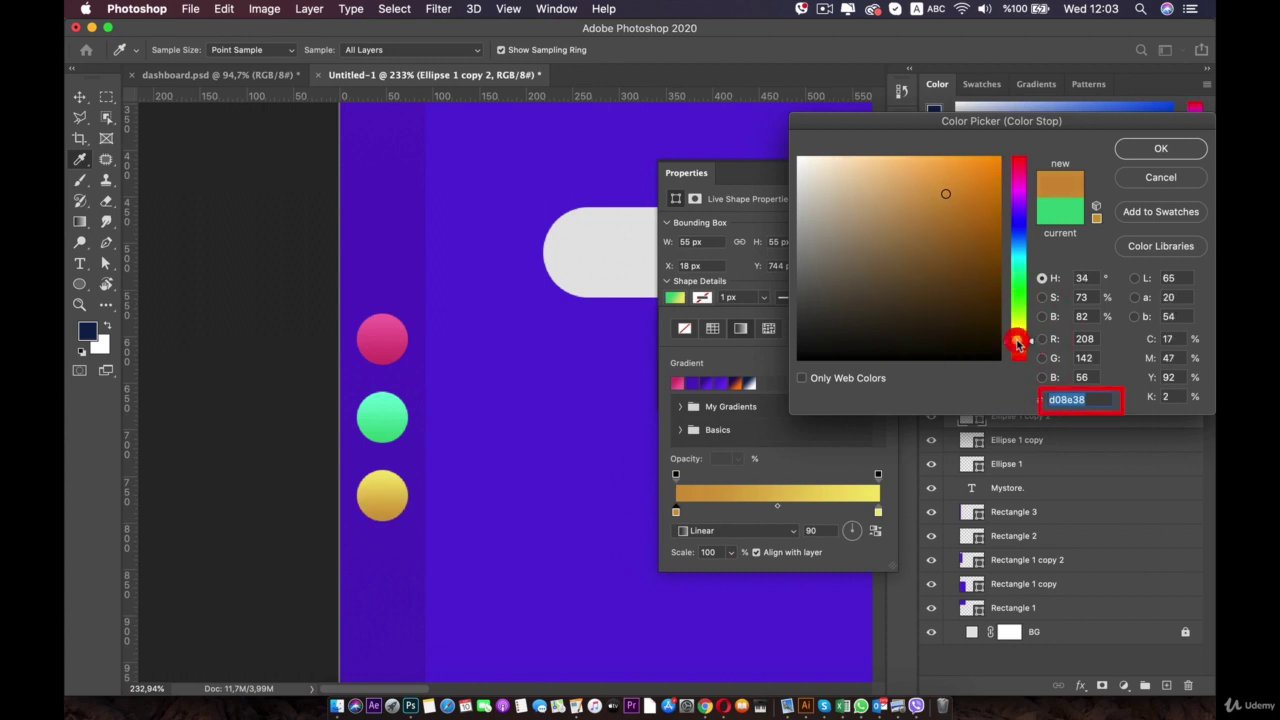
click(1164, 149)
click(476, 274)
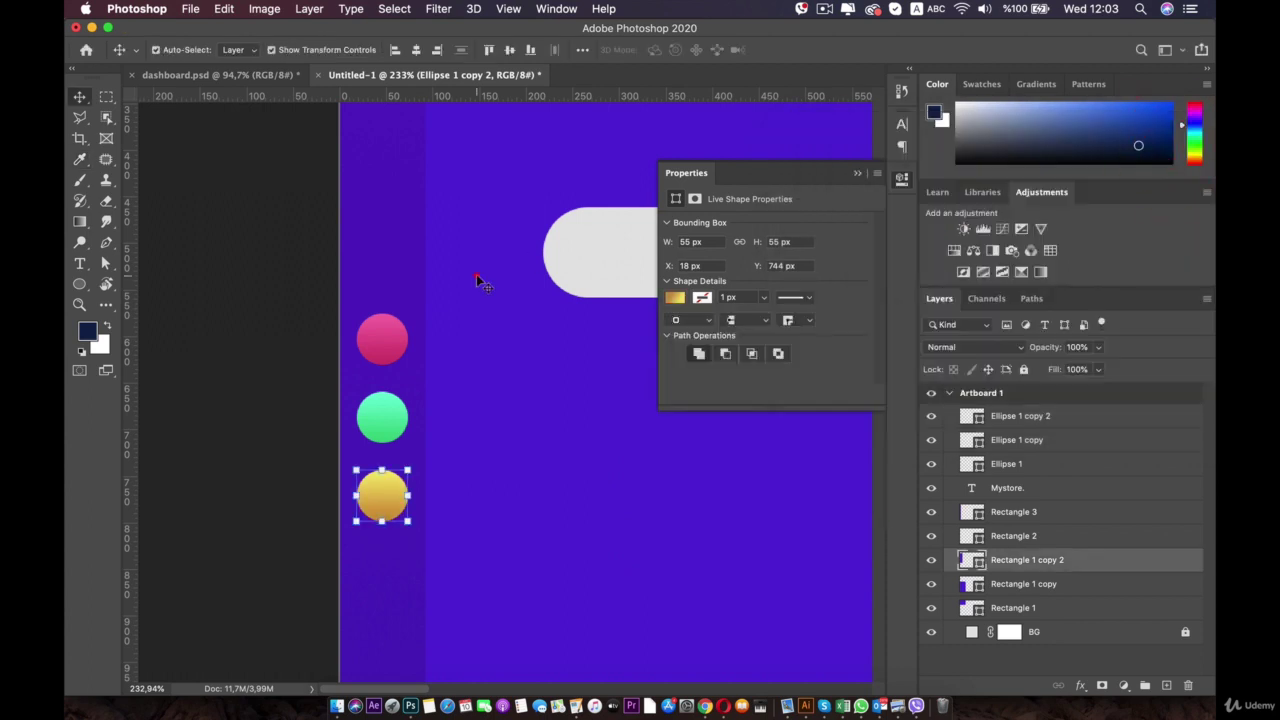
key(super+minus)
drag(475, 279, 414, 229)
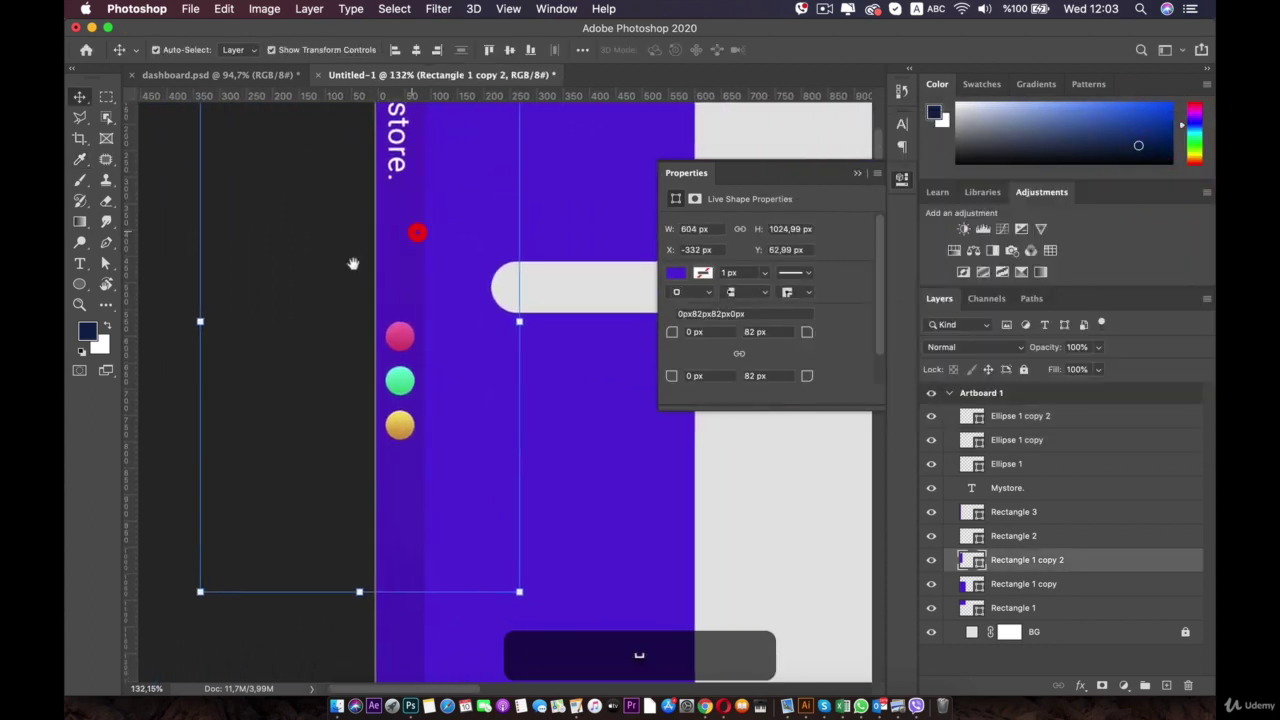
click(157, 272)
- Draw a thin 48 × 9 px rectangle in the strip below the yellow circle
drag(405, 422, 393, 330)
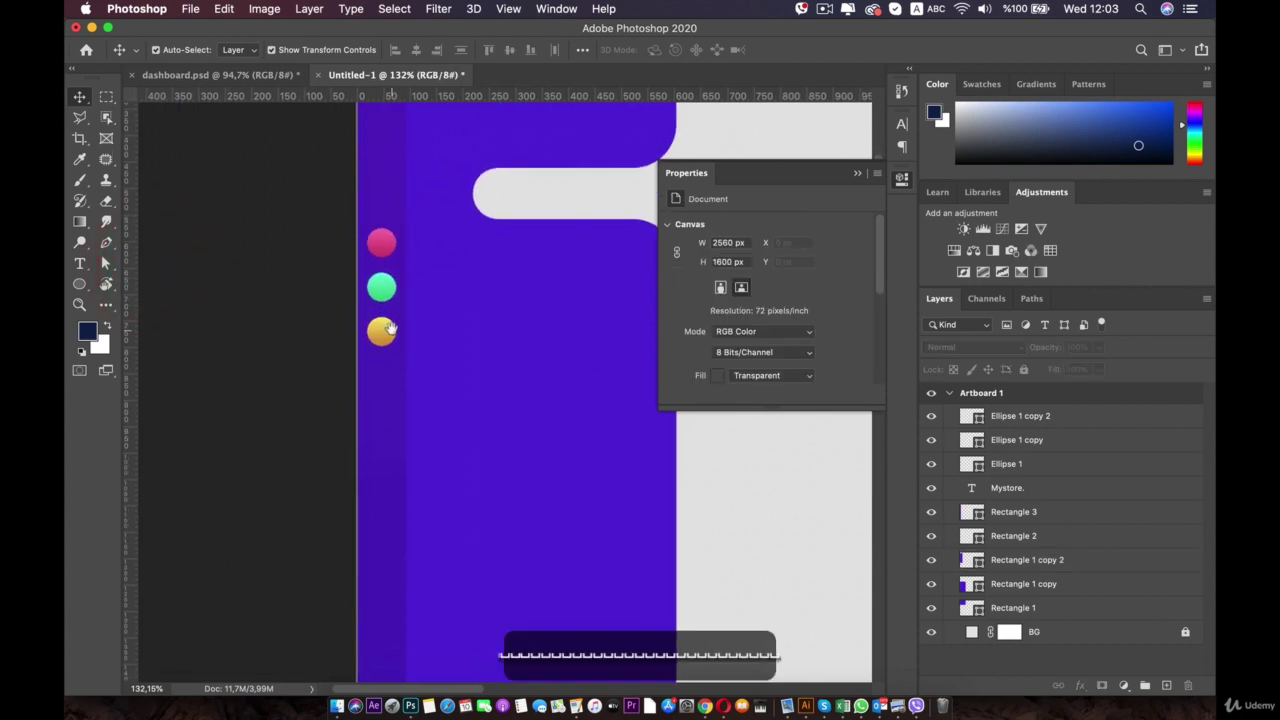
key(super+plus)
drag(368, 407, 426, 349)
scroll(398, 330, up, 1)
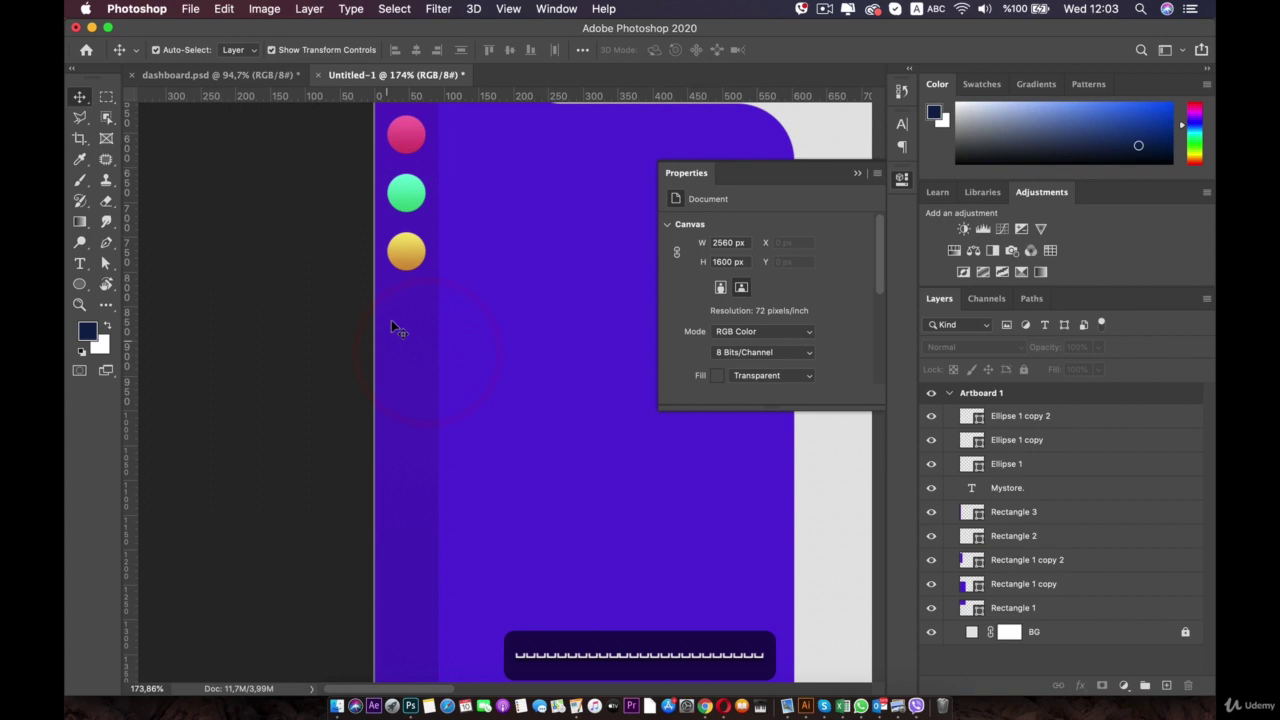
click(79, 284)
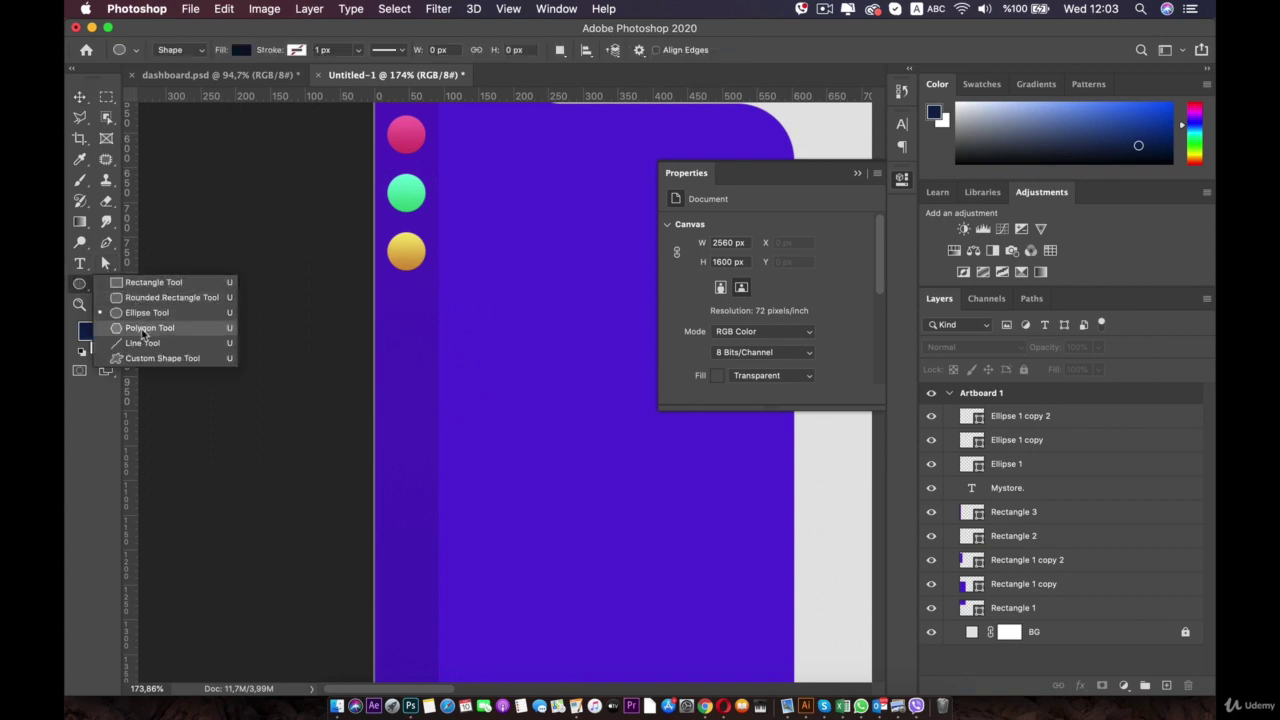
click(146, 283)
scroll(460, 360, up, 6)
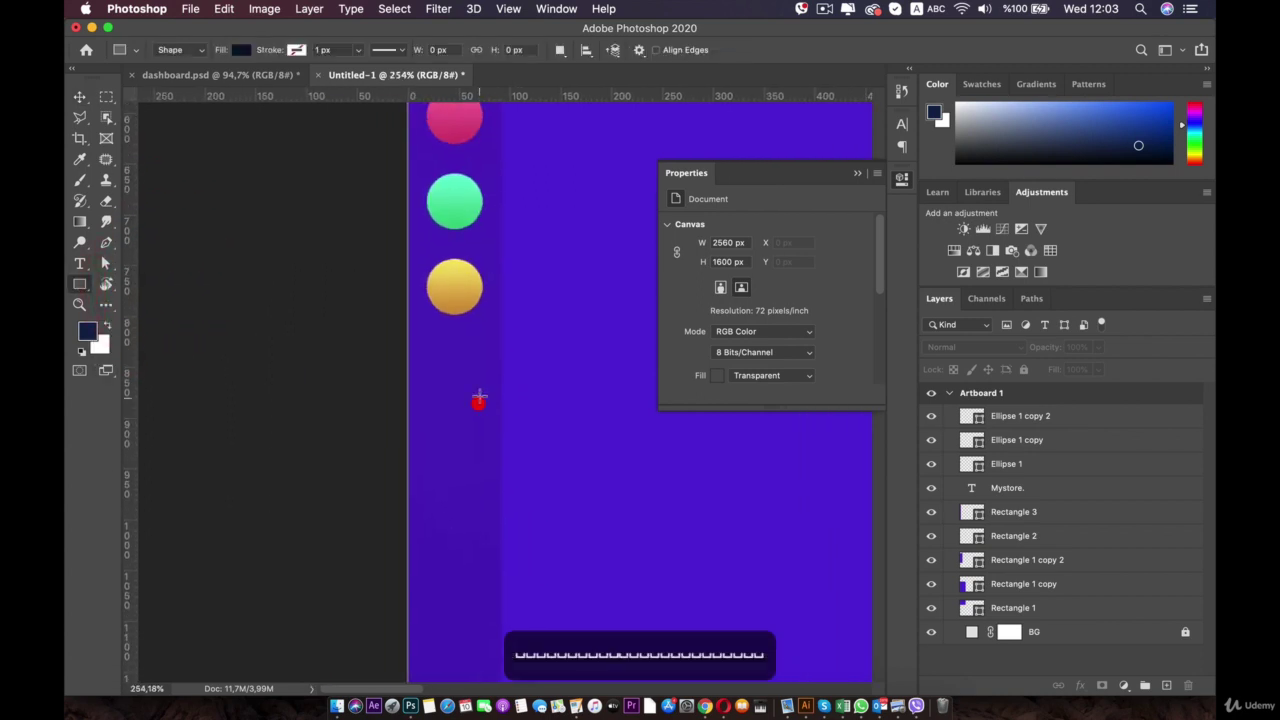
scroll(471, 393, up, 2)
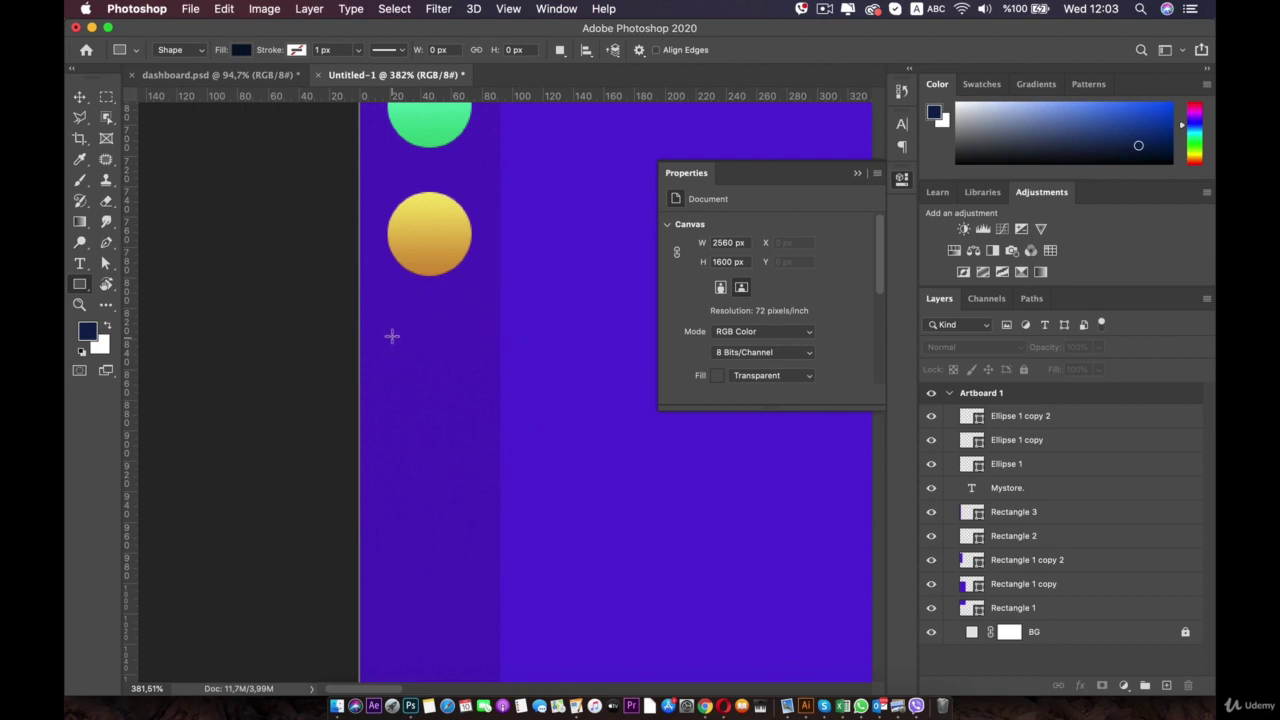
drag(439, 328, 462, 331)
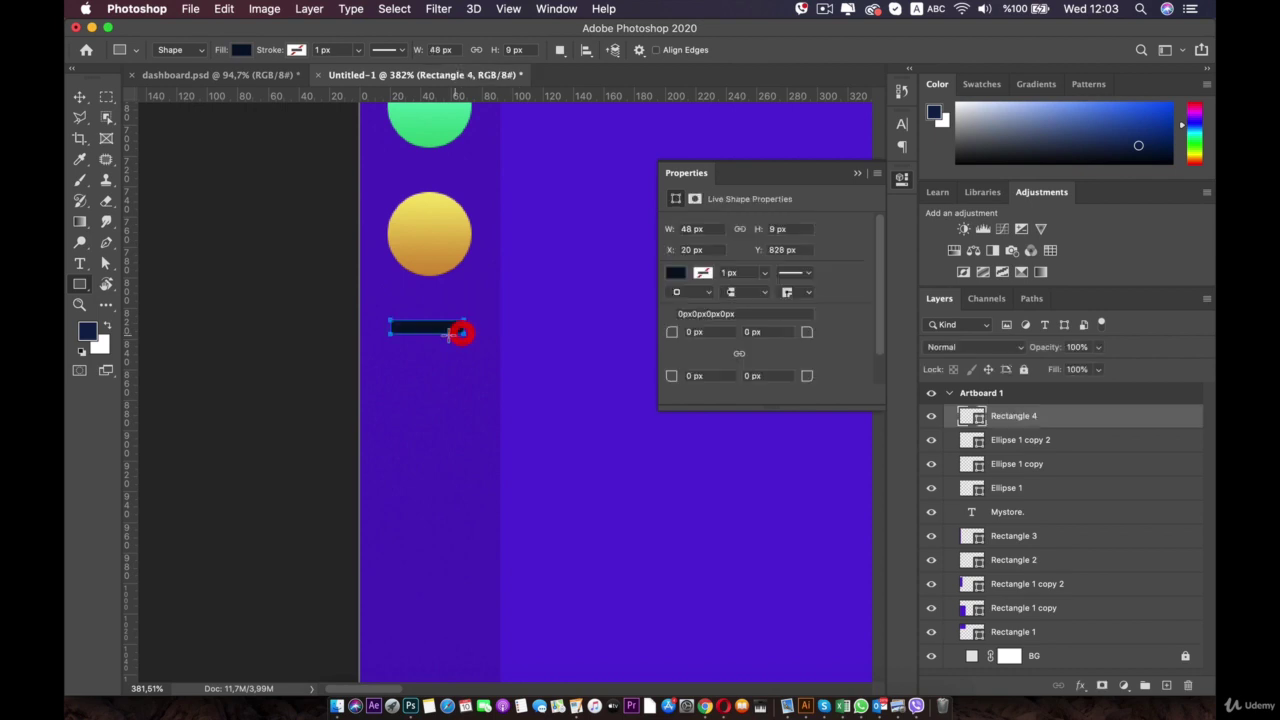
- Center the thin bar under the yellow circle at X 22 px and fill it with the recently used light grey
click(79, 97)
drag(441, 330, 449, 330)
click(676, 273)
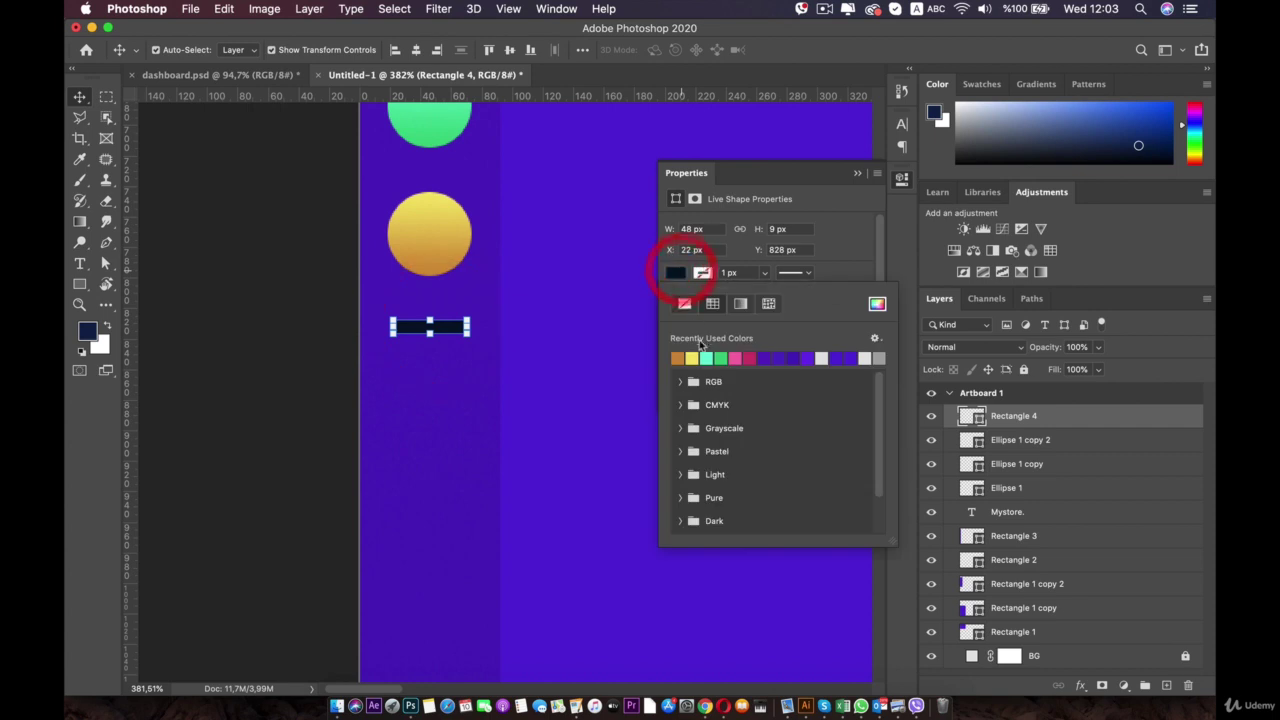
click(864, 357)
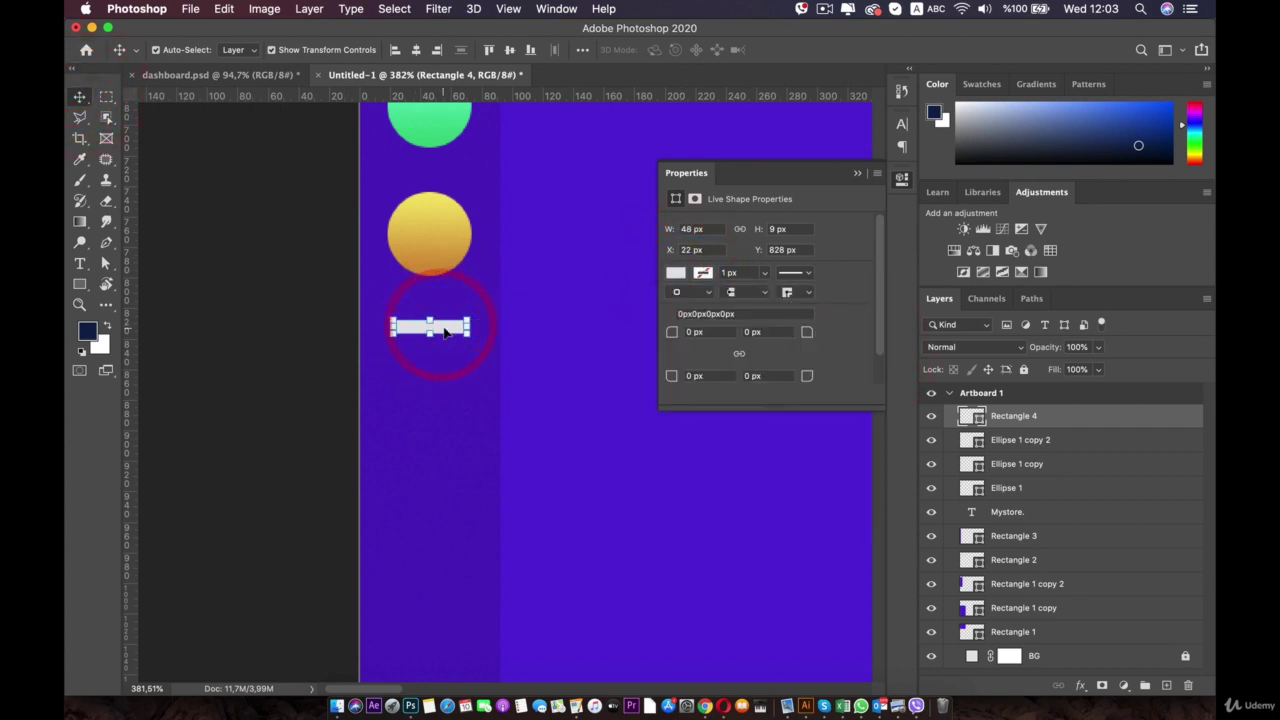
- Duplicate the light grey bar and rotate the copy 90° across it to try a plus shape
key(super+j)
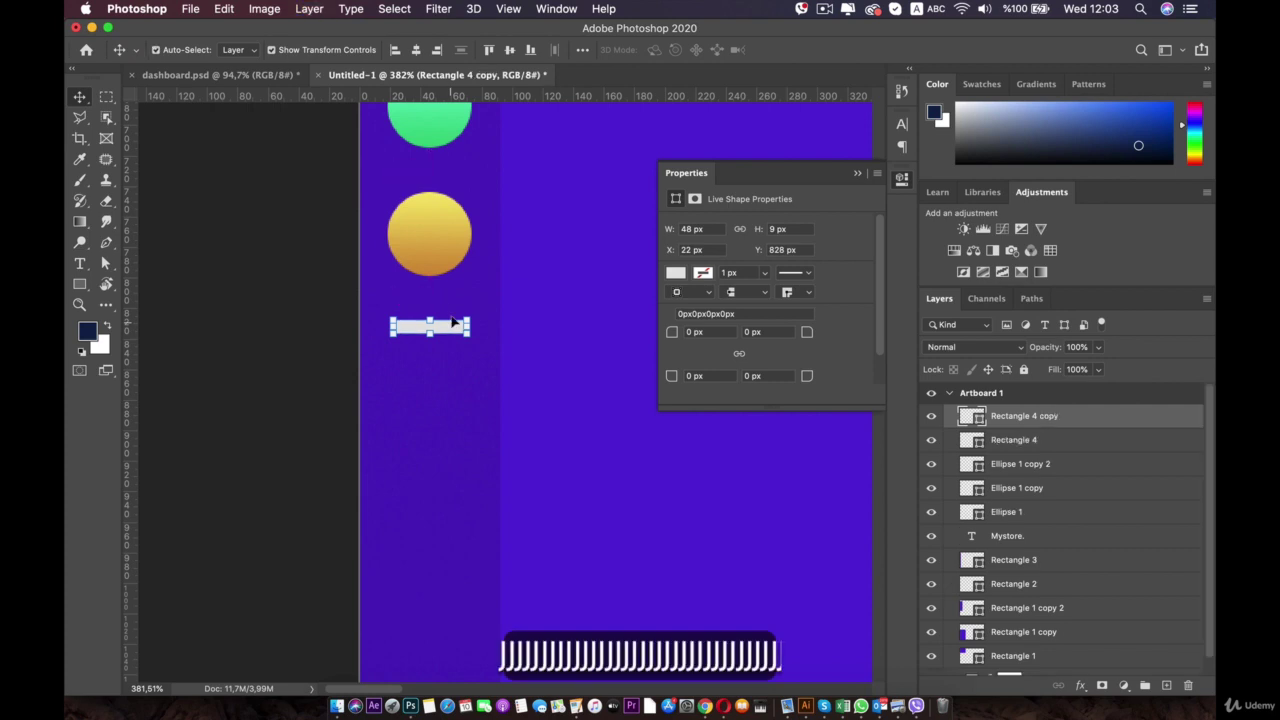
drag(474, 303, 445, 370)
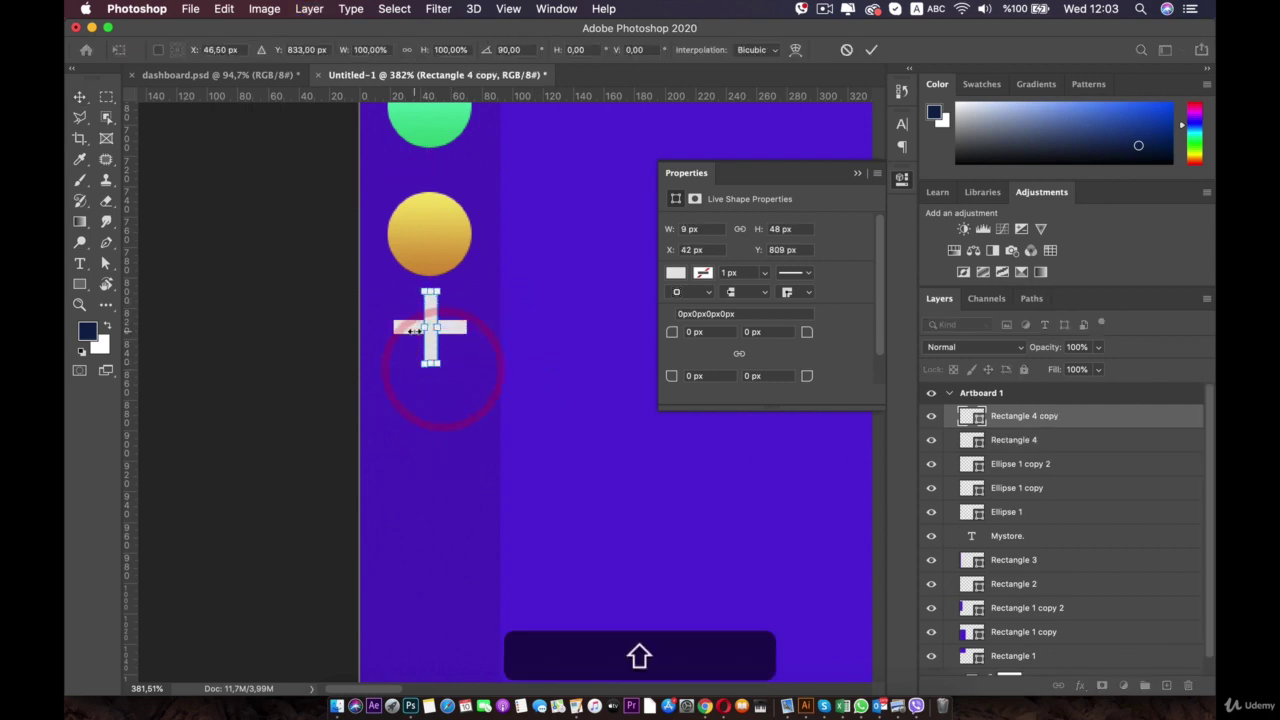
click(443, 394)
click(430, 343)
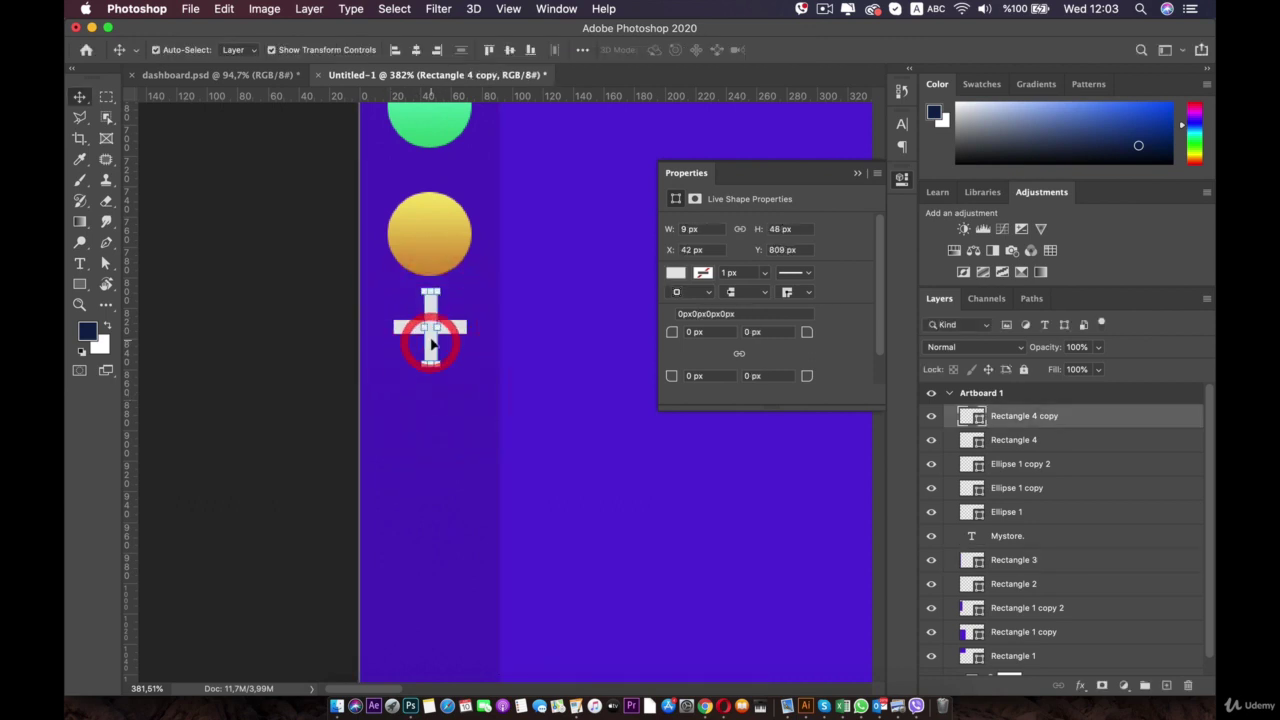
scroll(430, 335, up, 3)
drag(426, 335, 449, 418)
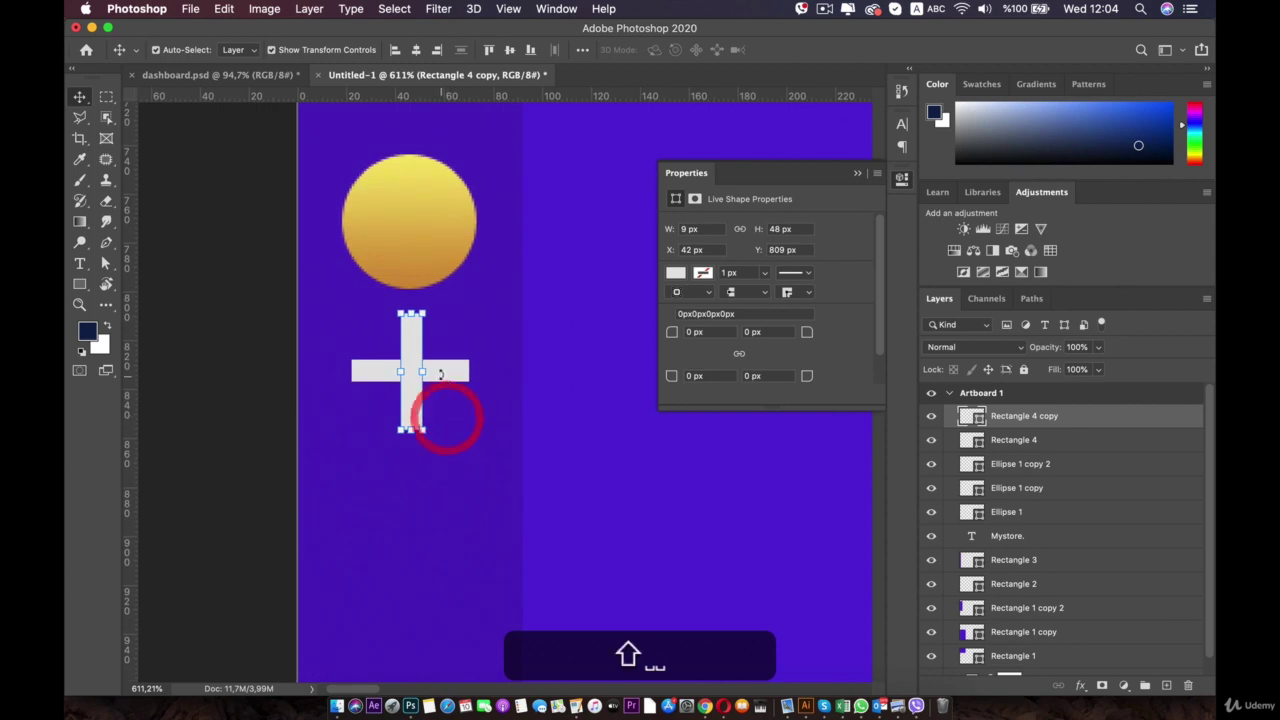
shift+click(439, 374)
double_click(411, 369)
click(412, 353)
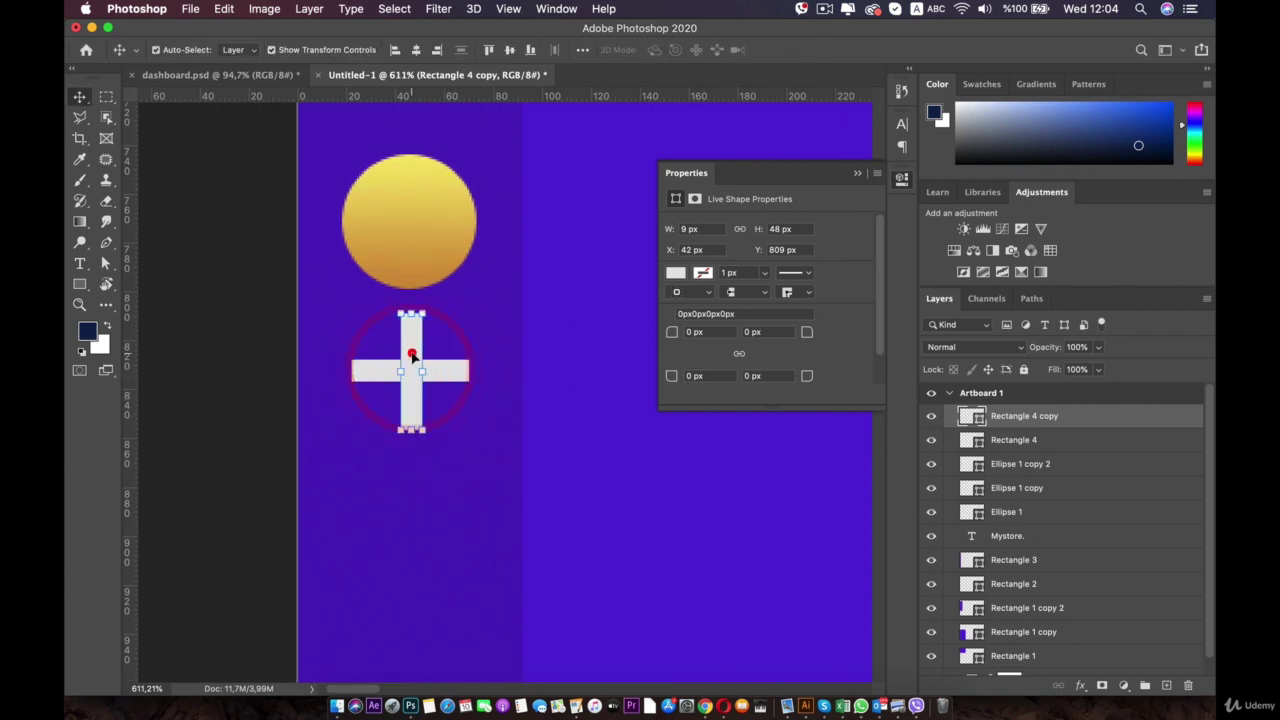
- Delete the rotated copy of the bar
key(BackSpace)
key(BackSpace)
key(BackSpace)
key(BackSpace)
key(BackSpace)
key(BackSpace)
key(BackSpace)
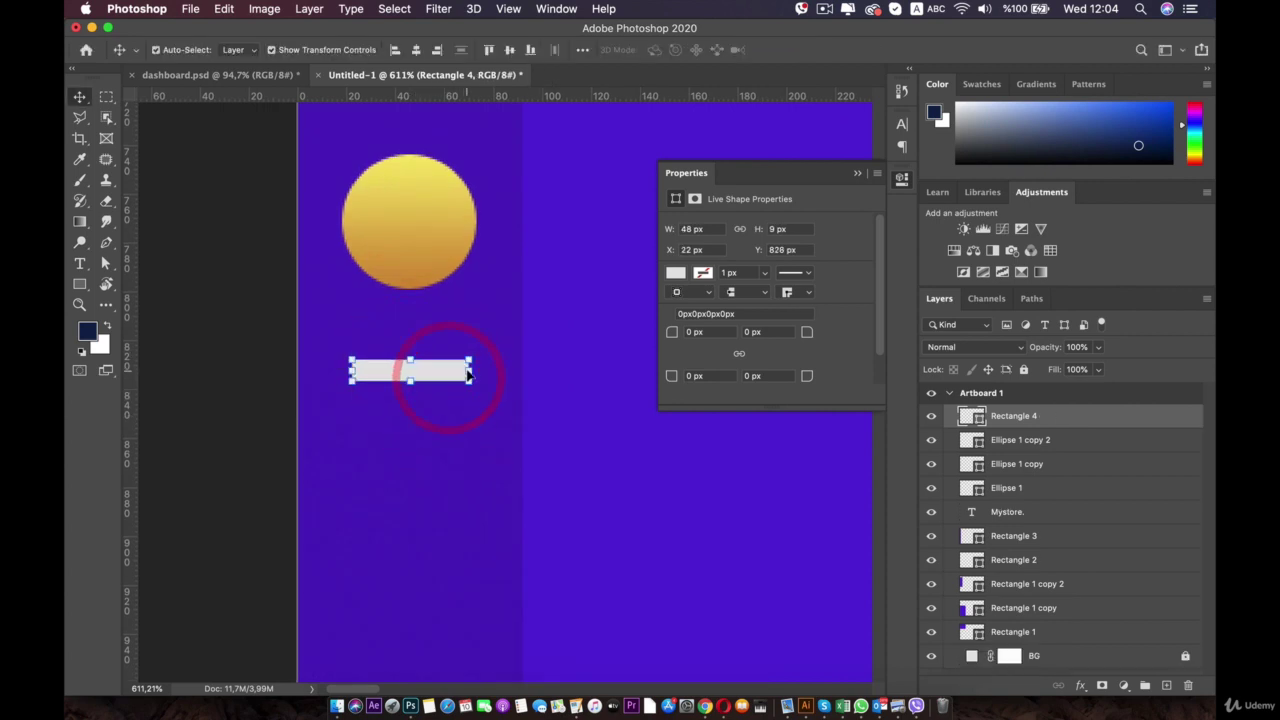
- Shorten the bar symmetrically to 33 px wide and cross it with a duplicate rotated 90° to form a plus
drag(469, 371, 420, 372)
key(Return)
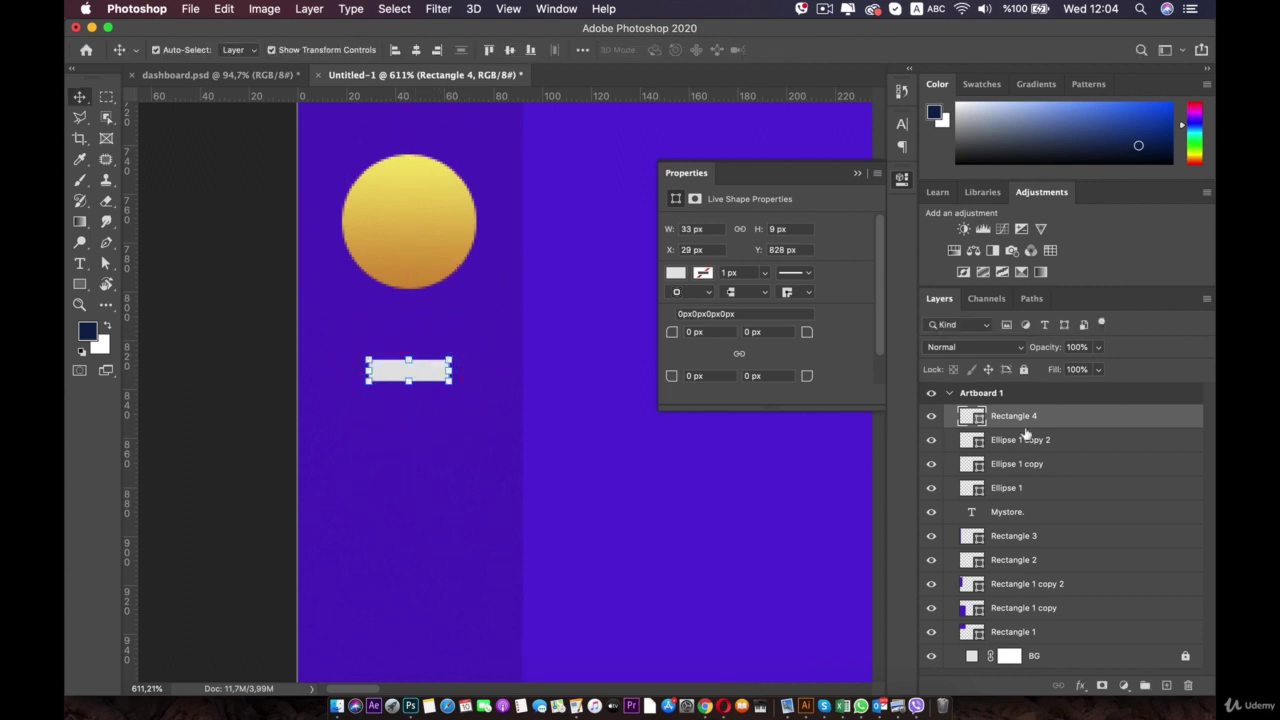
key(super+j)
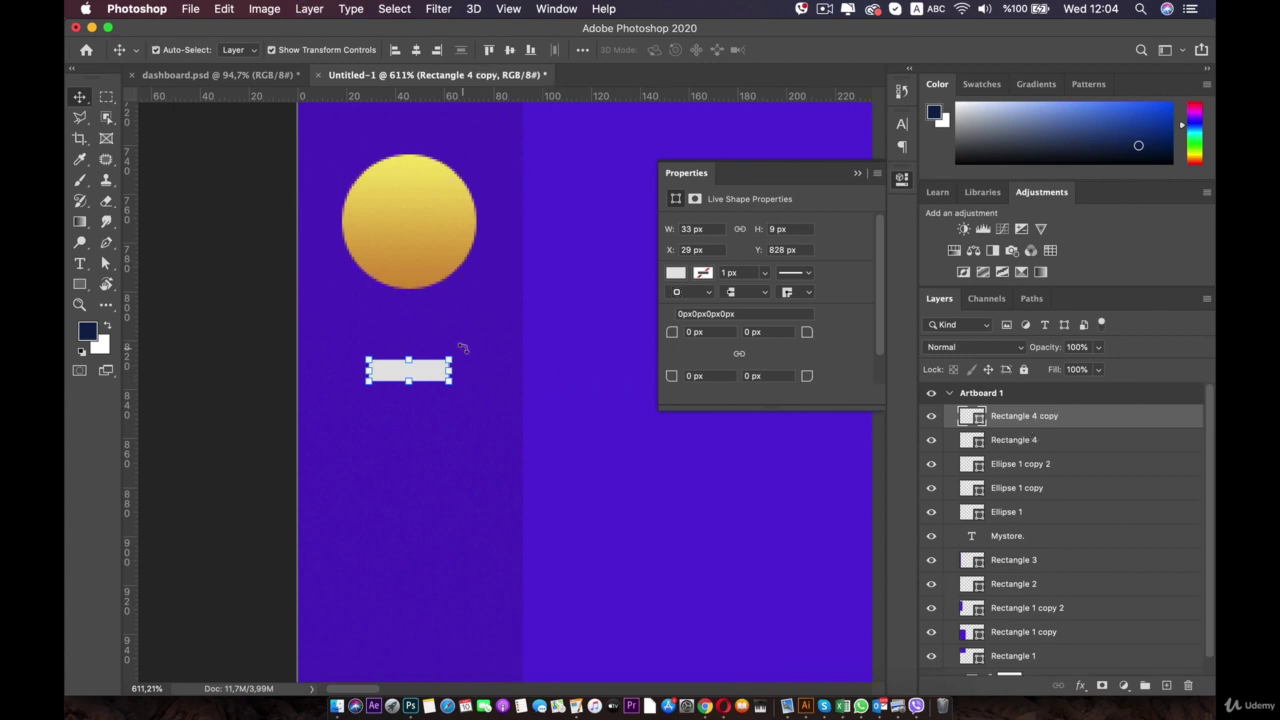
key(super+t)
drag(457, 351, 423, 416)
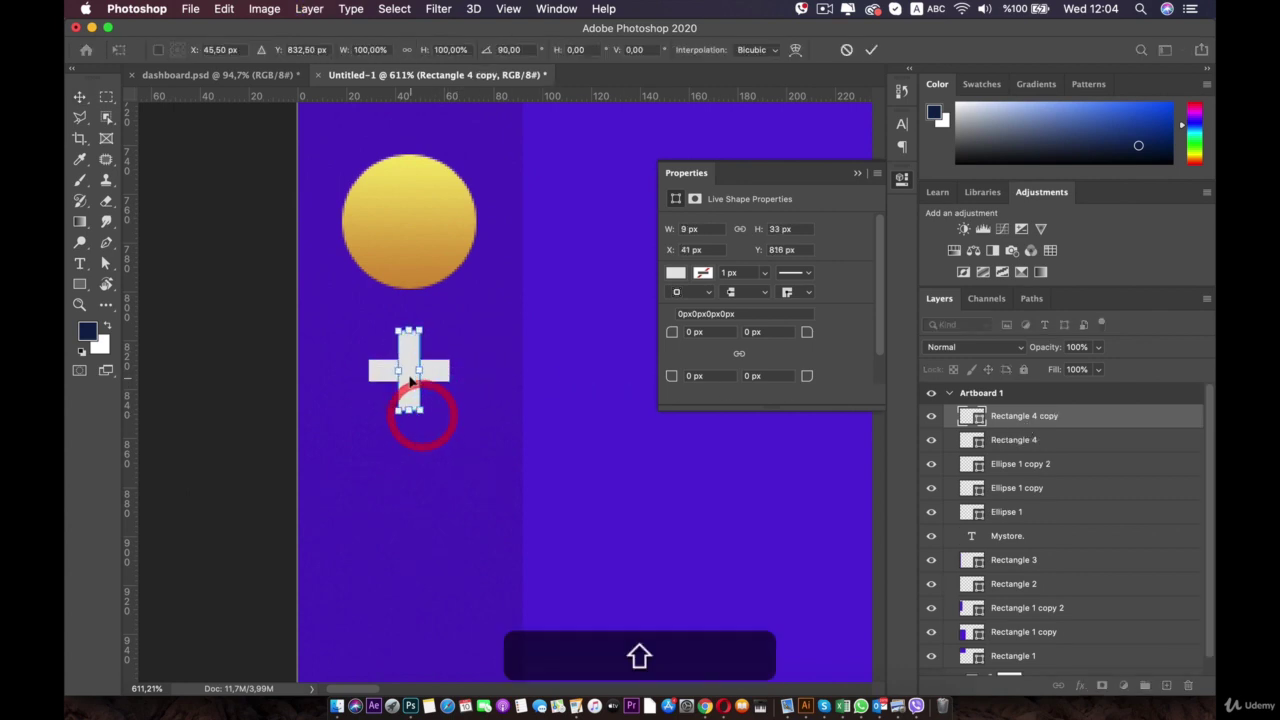
double_click(409, 374)
- Select both bars of the plus, move them down 20 px below the yellow circle, and deselect them
click(442, 370)
key(super+t)
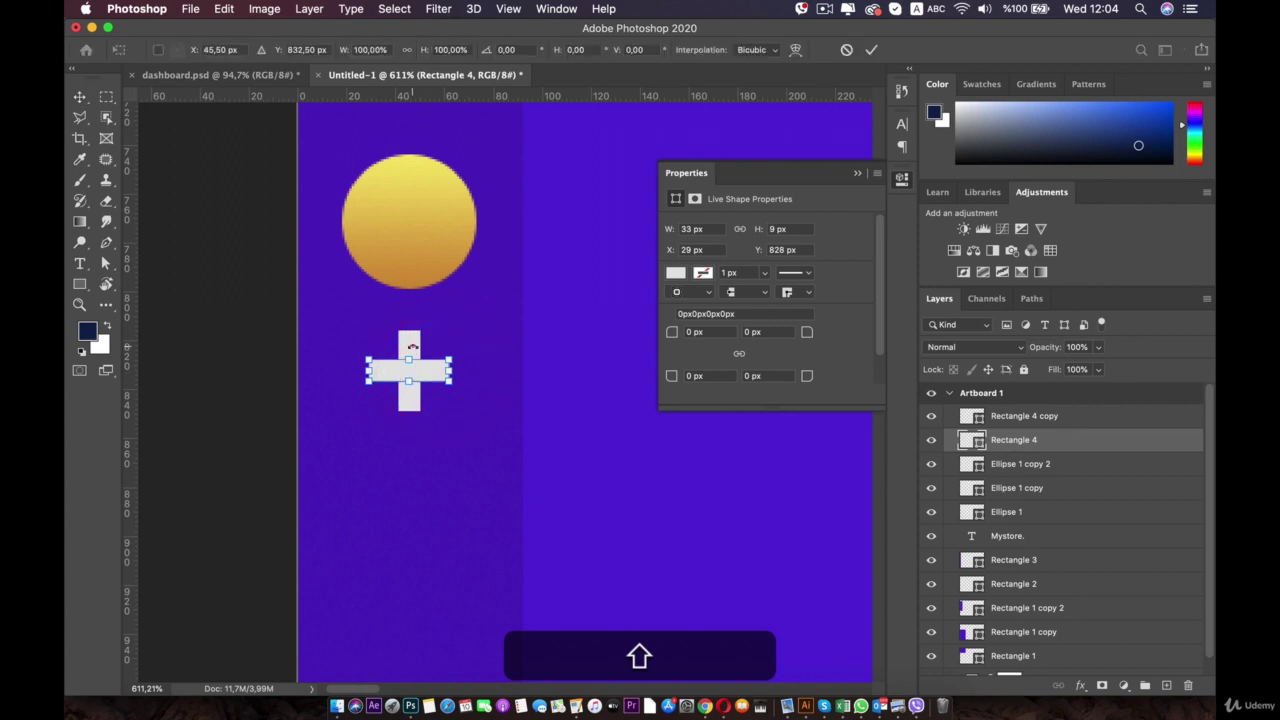
click(411, 345)
shift+click(1024, 415)
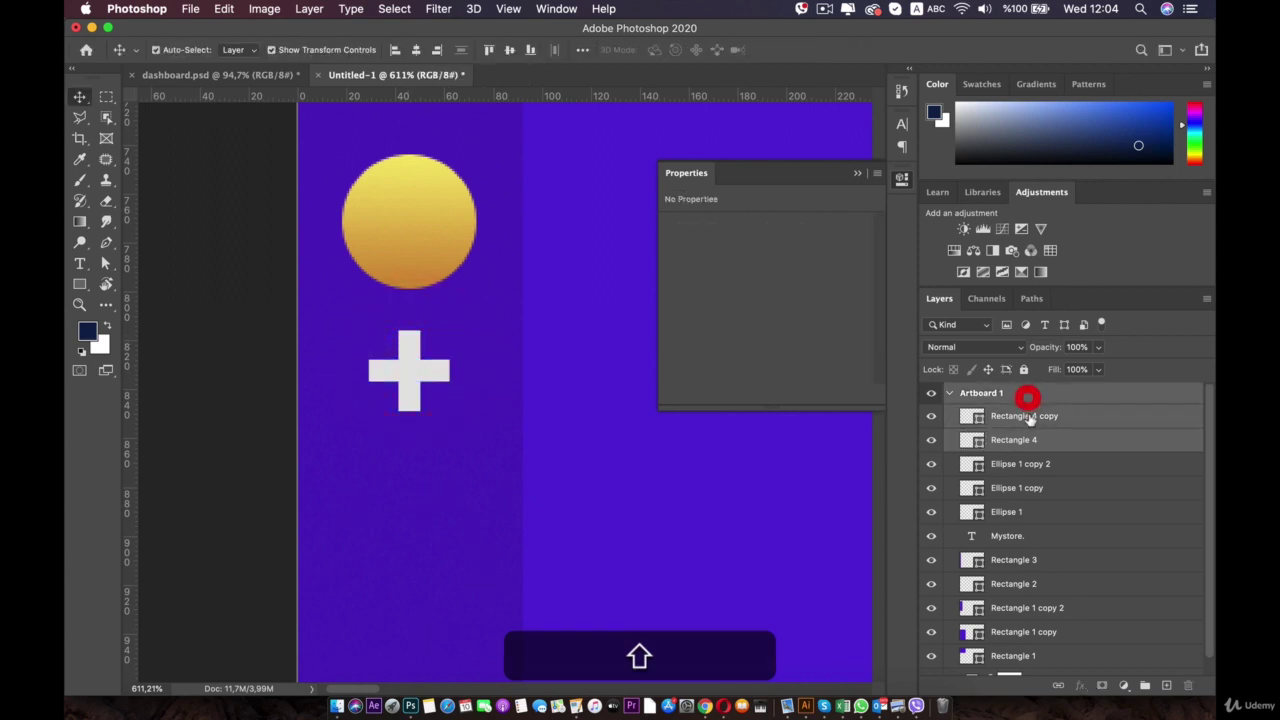
key(Down)
key(Down)
key(Down)
key(Down)
key(Down)
key(Down)
key(Down)
key(Down)
key(Down)
key(Down)
key(Down)
key(Down)
key(Down)
key(Down)
key(Down)
key(Down)
key(Down)
key(Down)
key(Down)
key(Down)
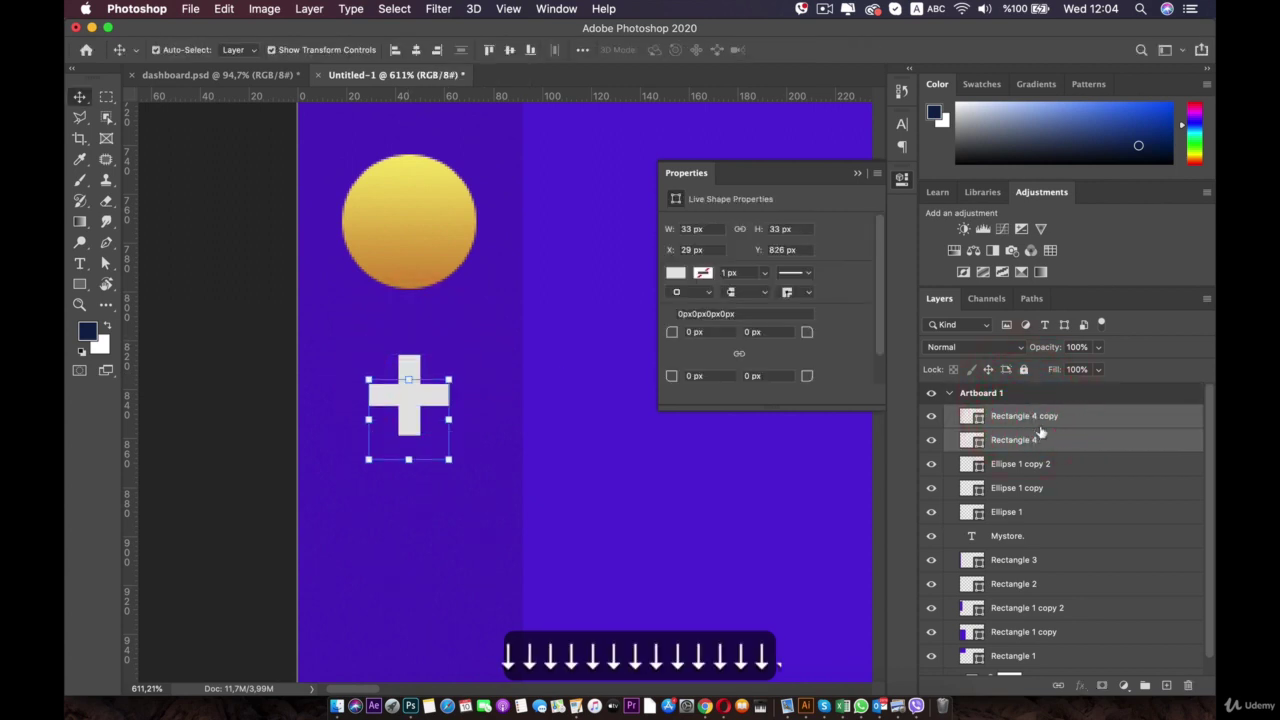
scroll(333, 404, down, 5)
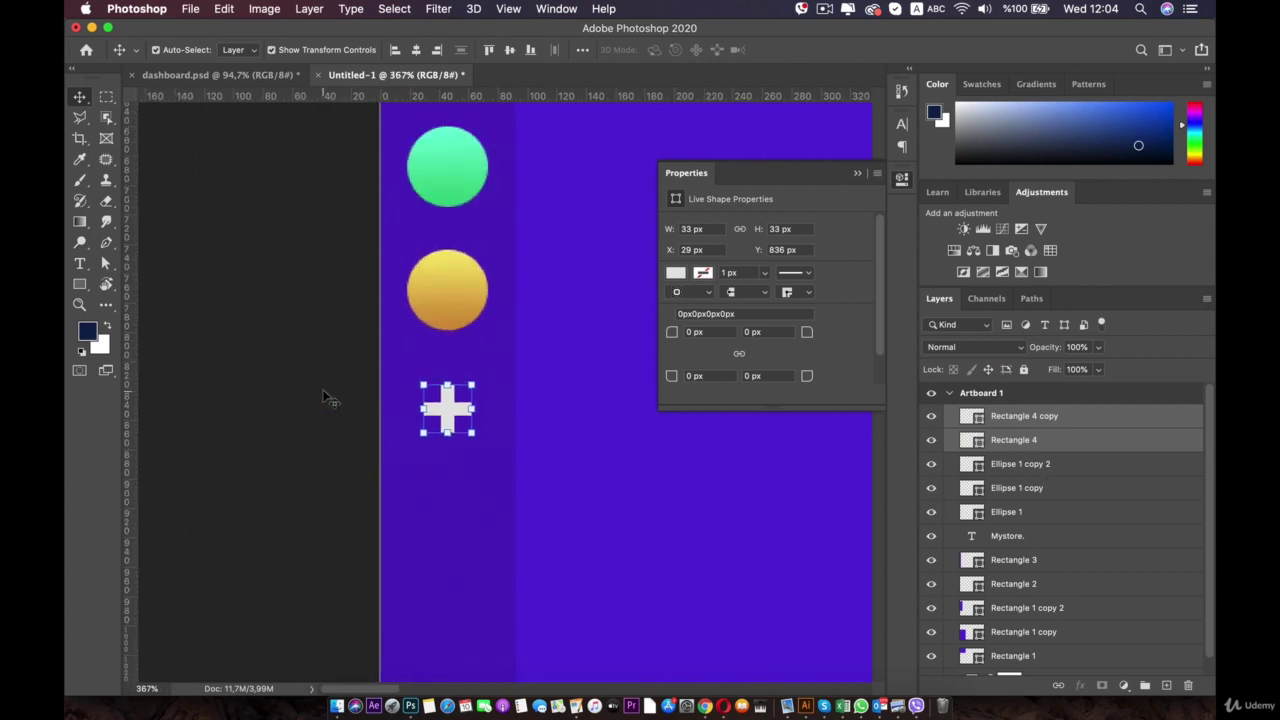
click(305, 355)
- Group the background layers from Rectangle 3 down to BG
scroll(305, 357, down, 5)
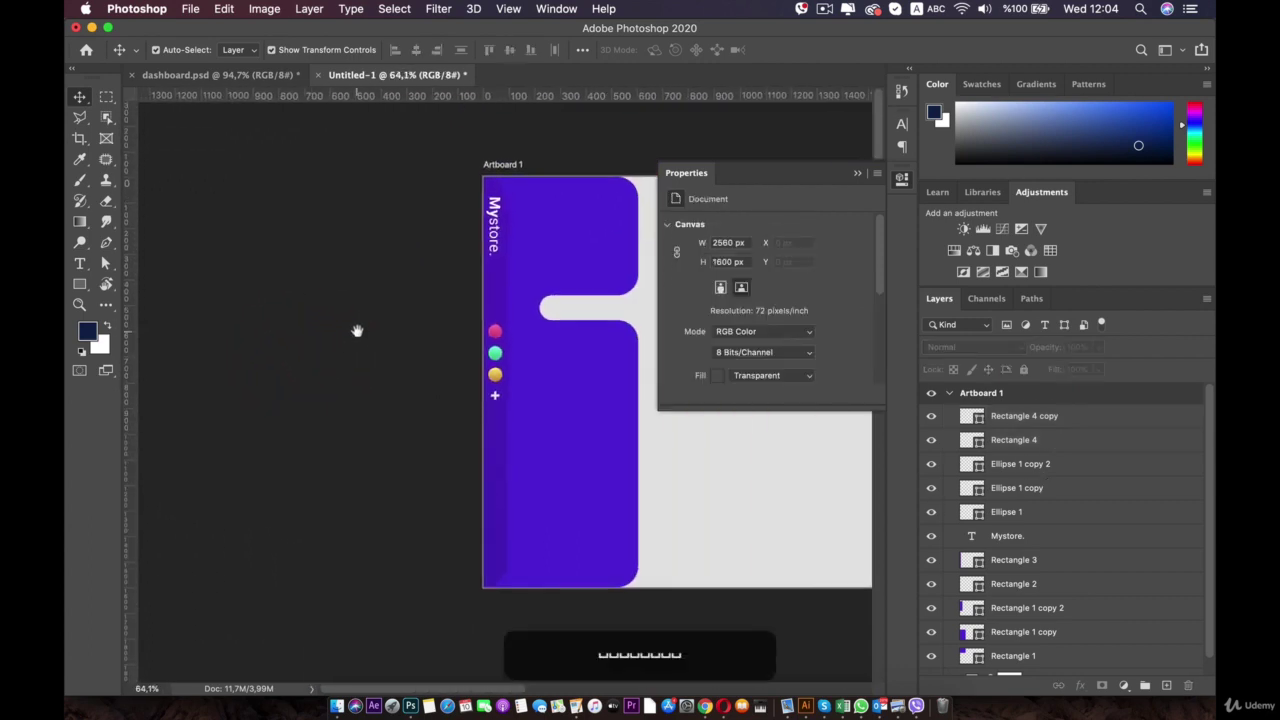
click(266, 370)
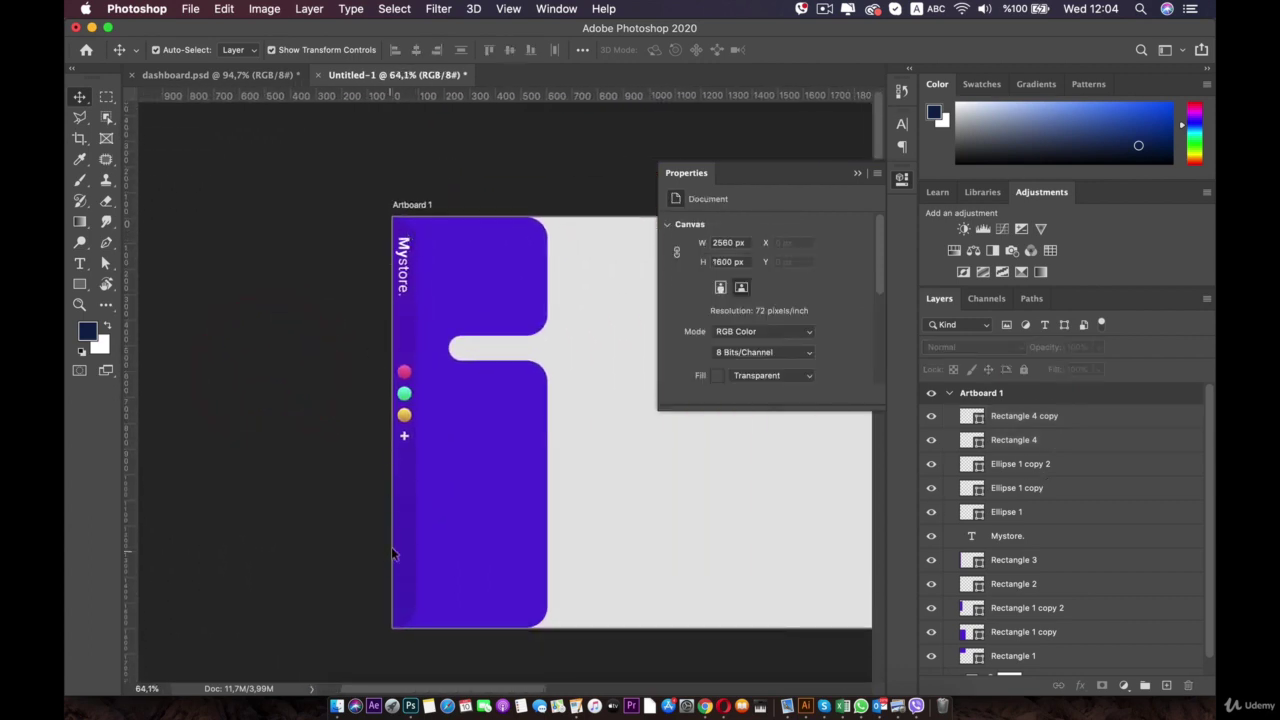
drag(446, 296, 375, 285)
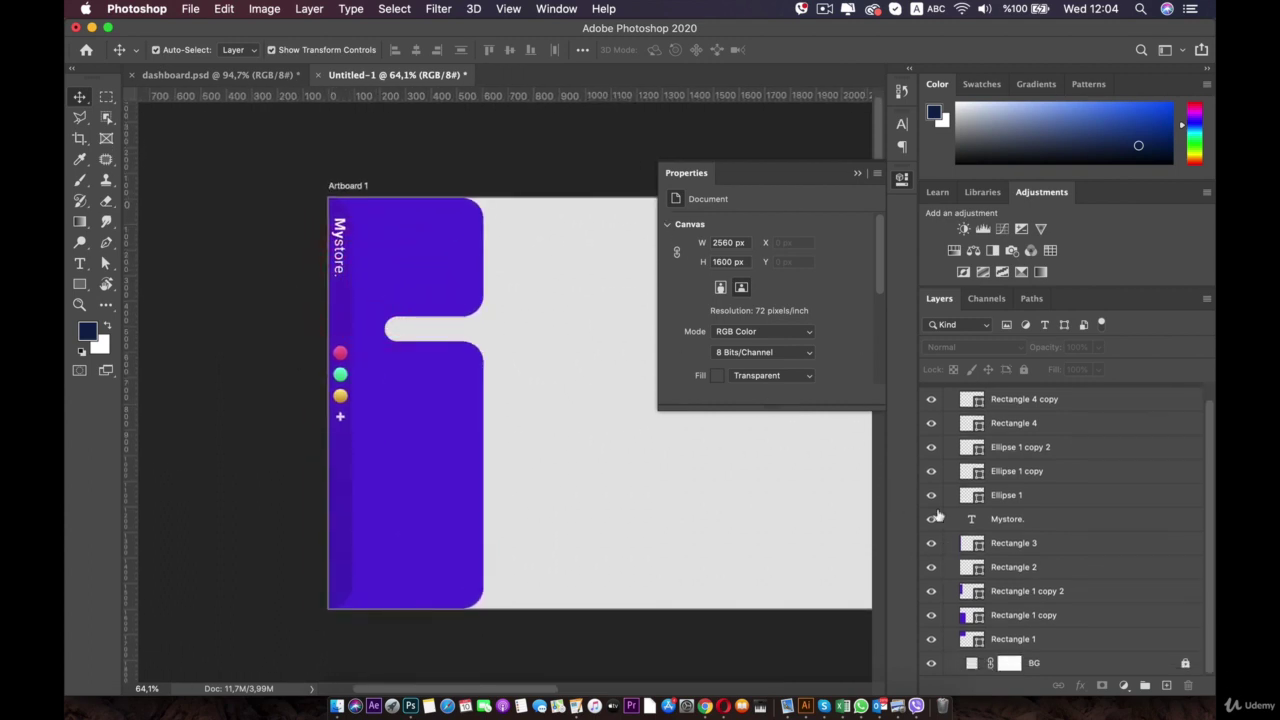
click(1056, 640)
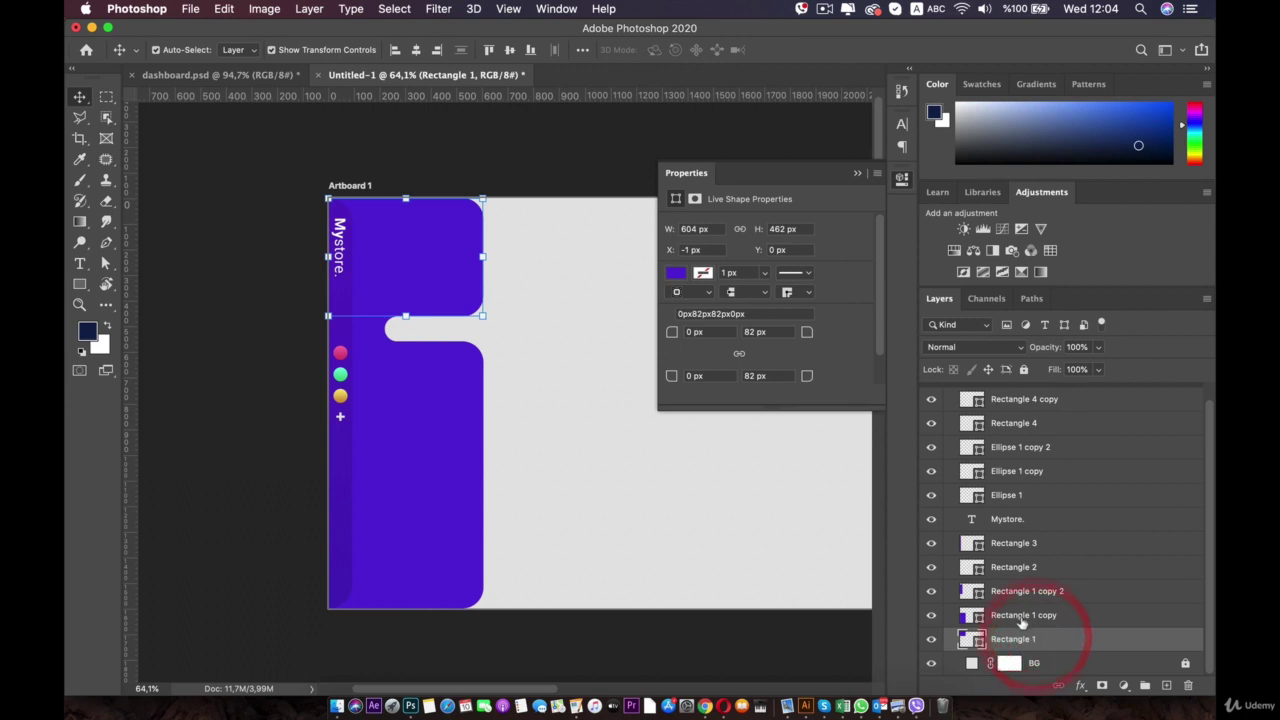
shift+click(1020, 612)
shift+click(1022, 591)
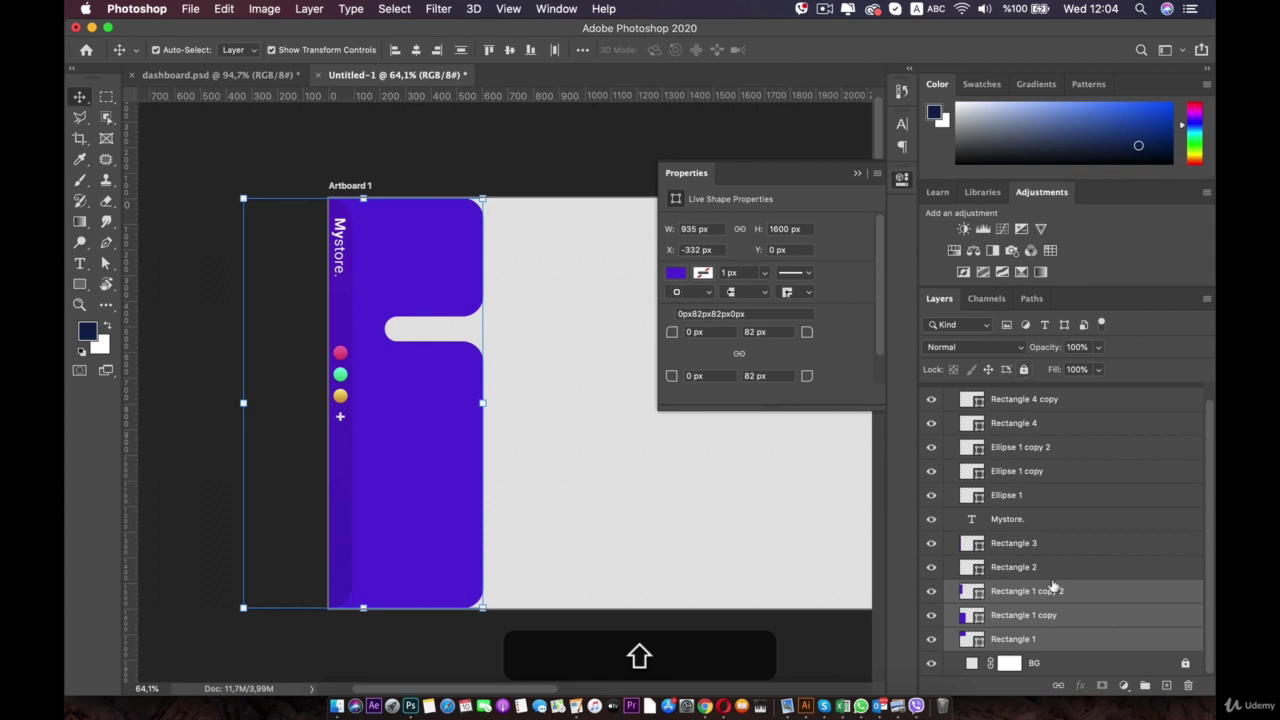
key(super+z)
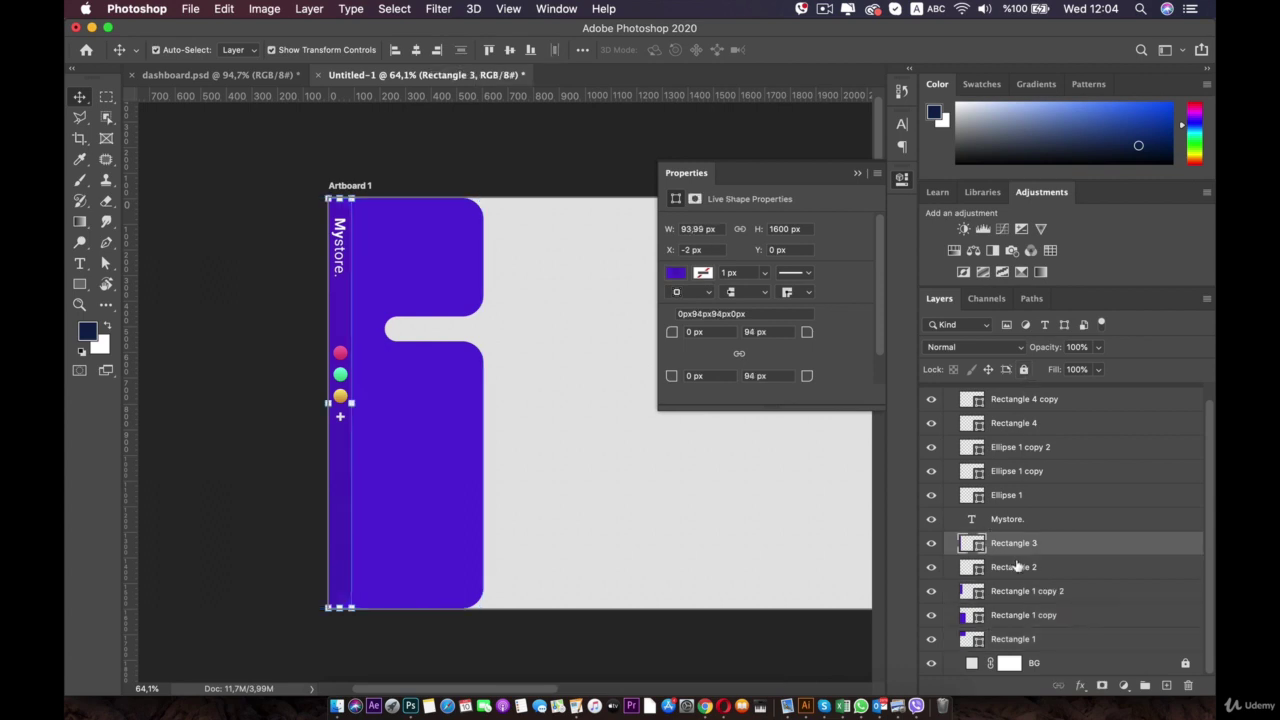
click(1017, 570)
click(1019, 544)
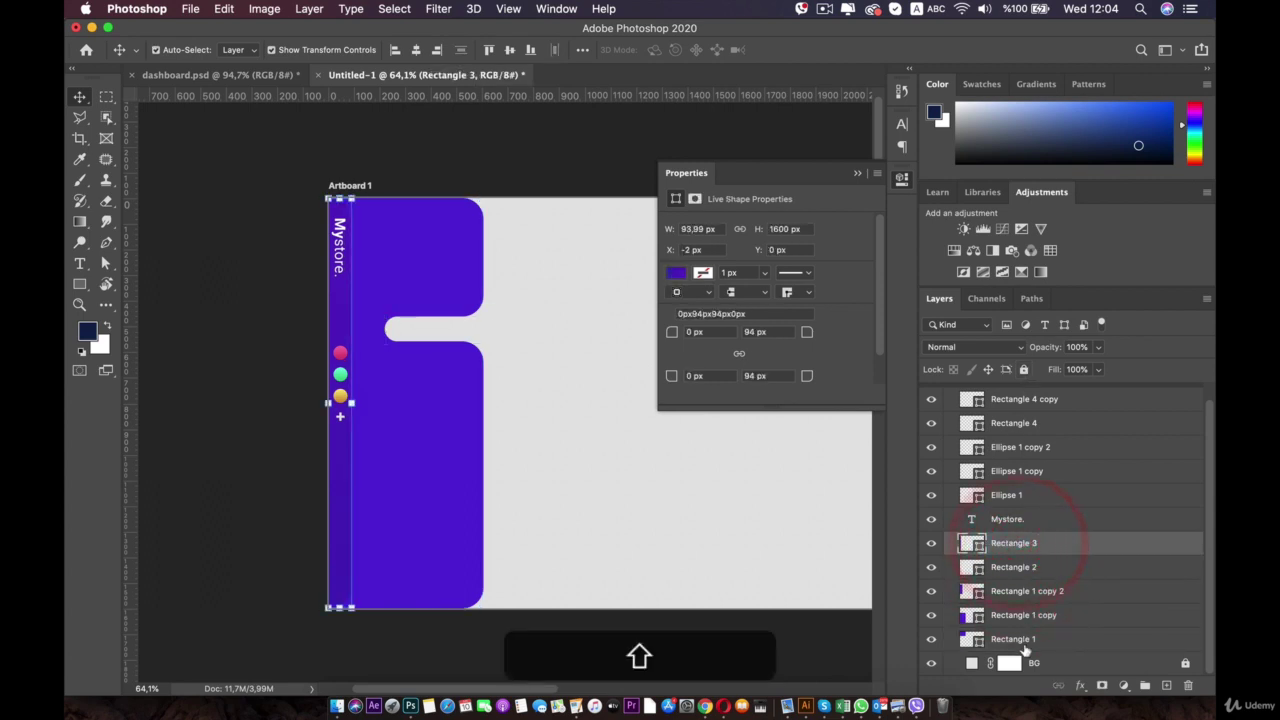
shift+click(1043, 657)
key(super+g)
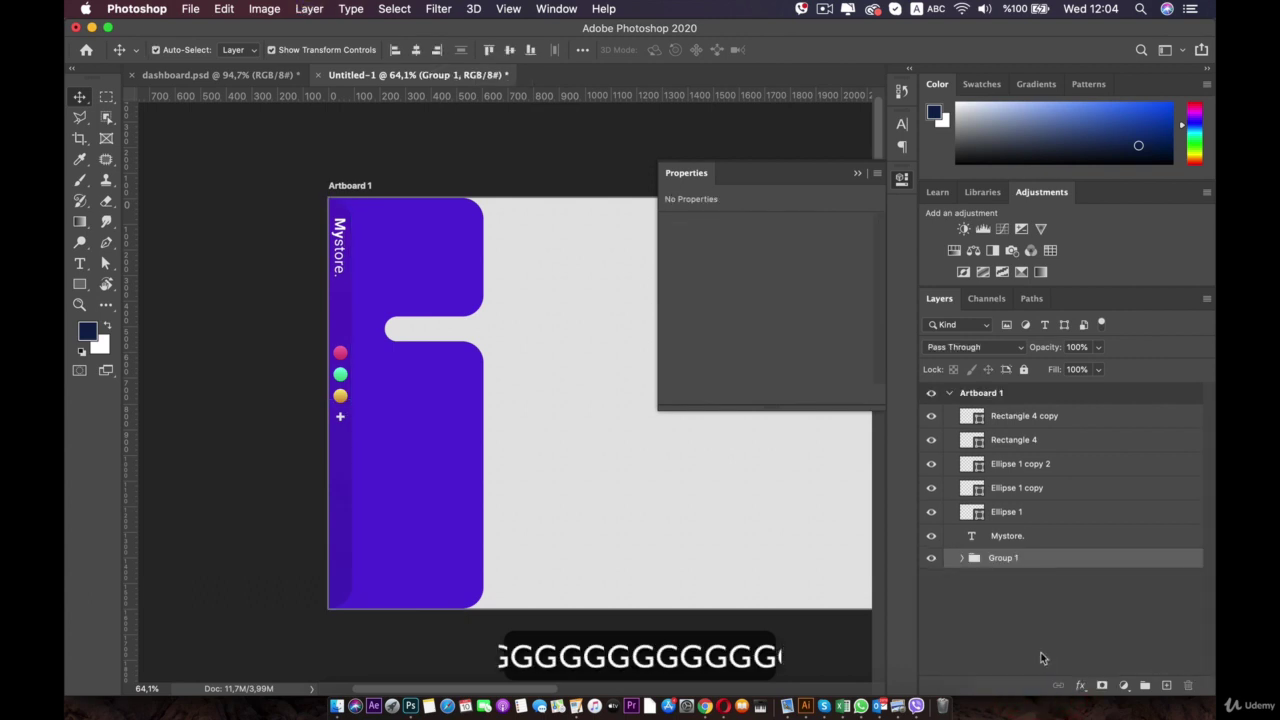
- Rename the new group as BG elements, check its contents by hiding and showing it, and deselect it
double_click(1001, 558)
text(B)
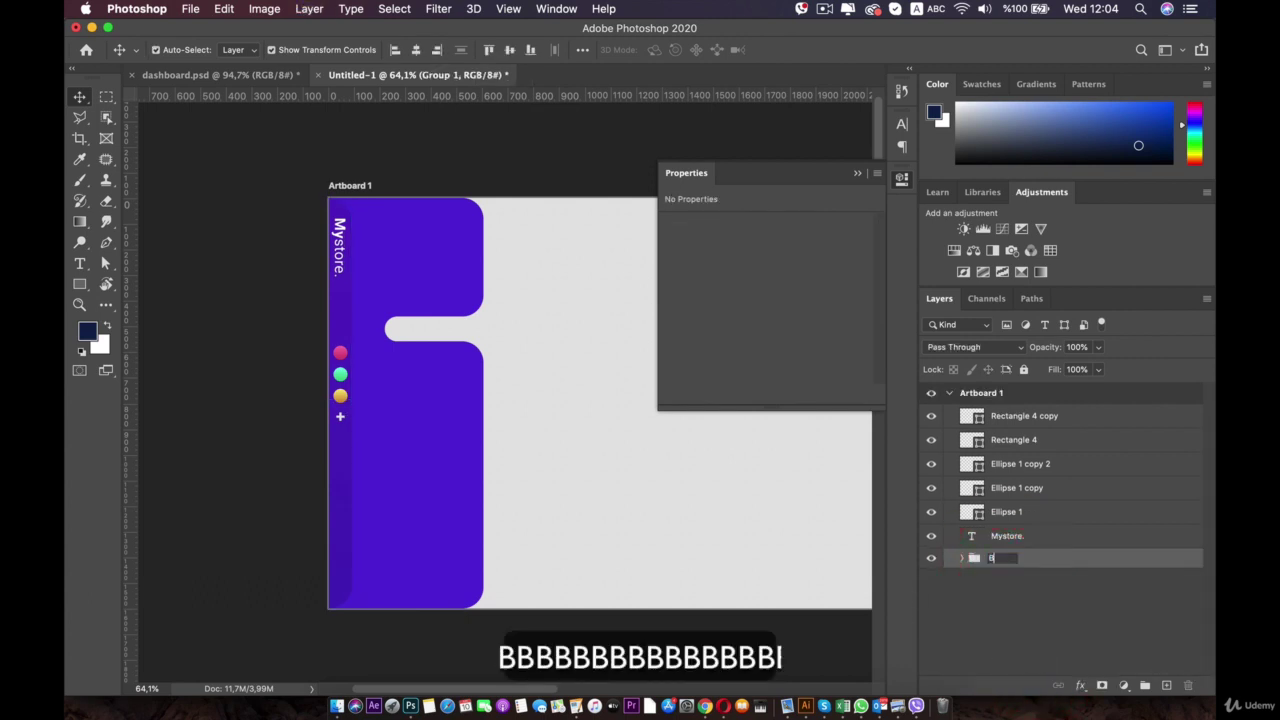
text(G ele)
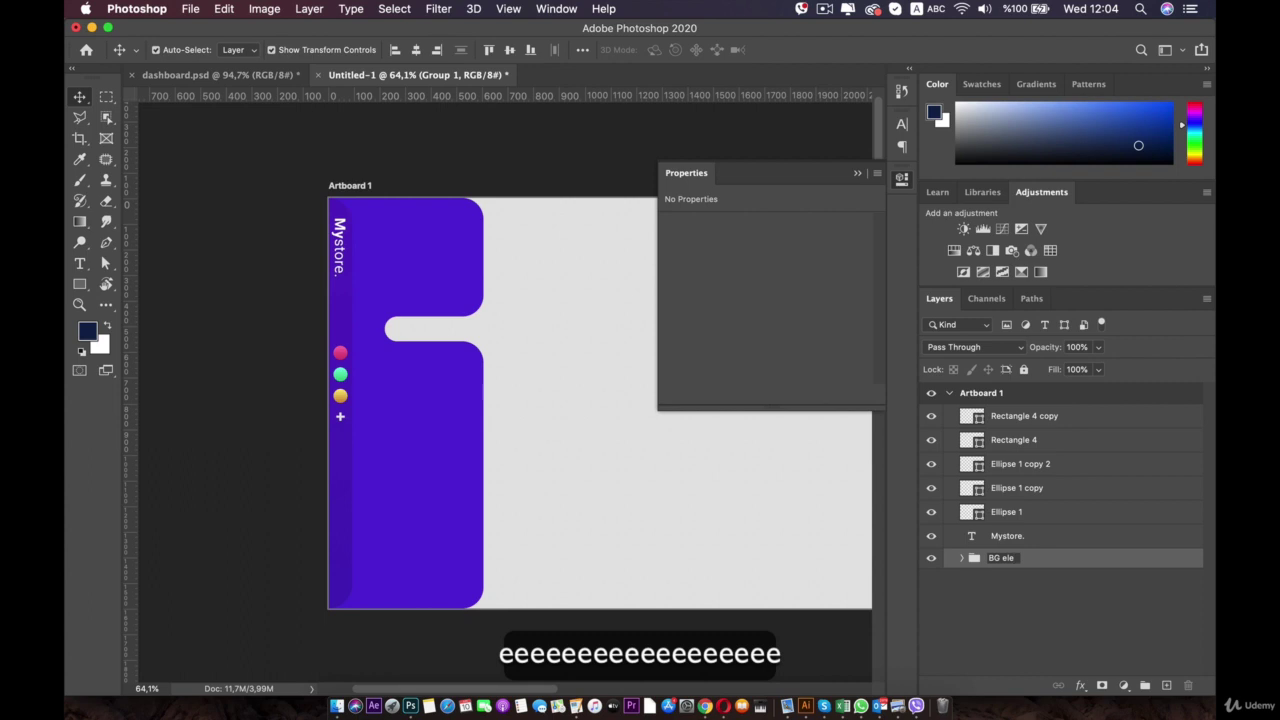
text(ments)
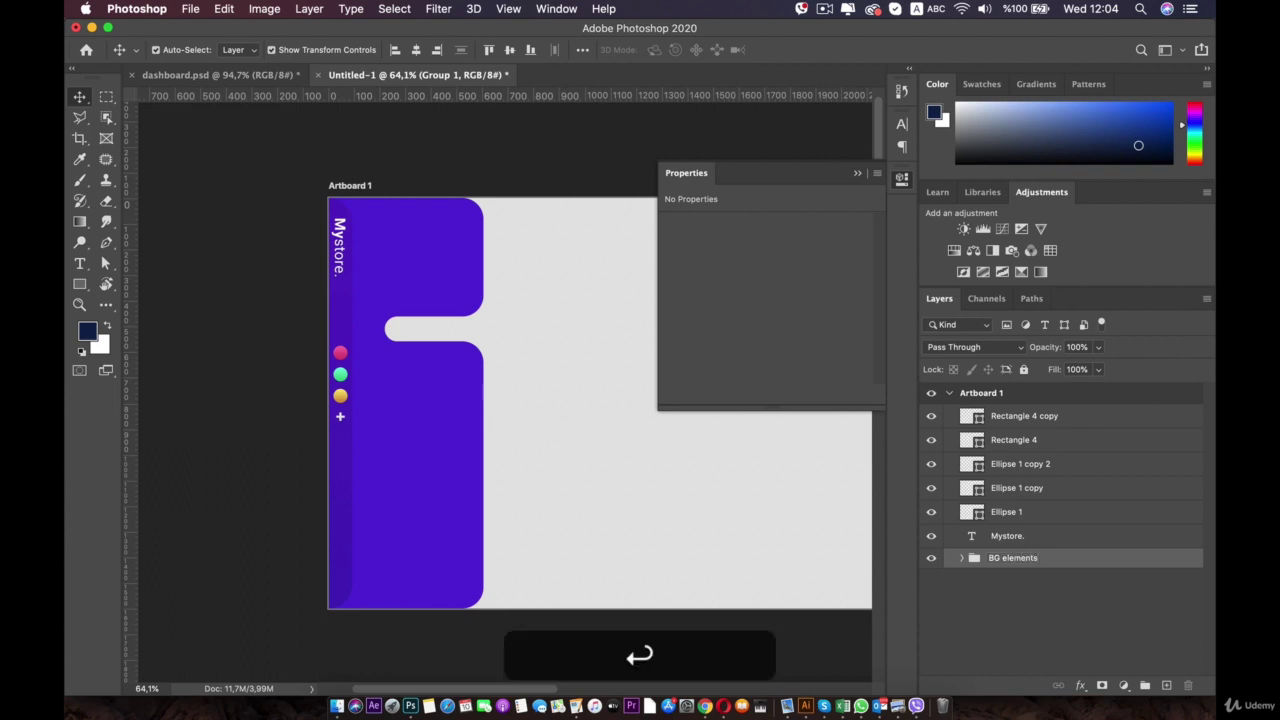
click(931, 560)
click(930, 560)
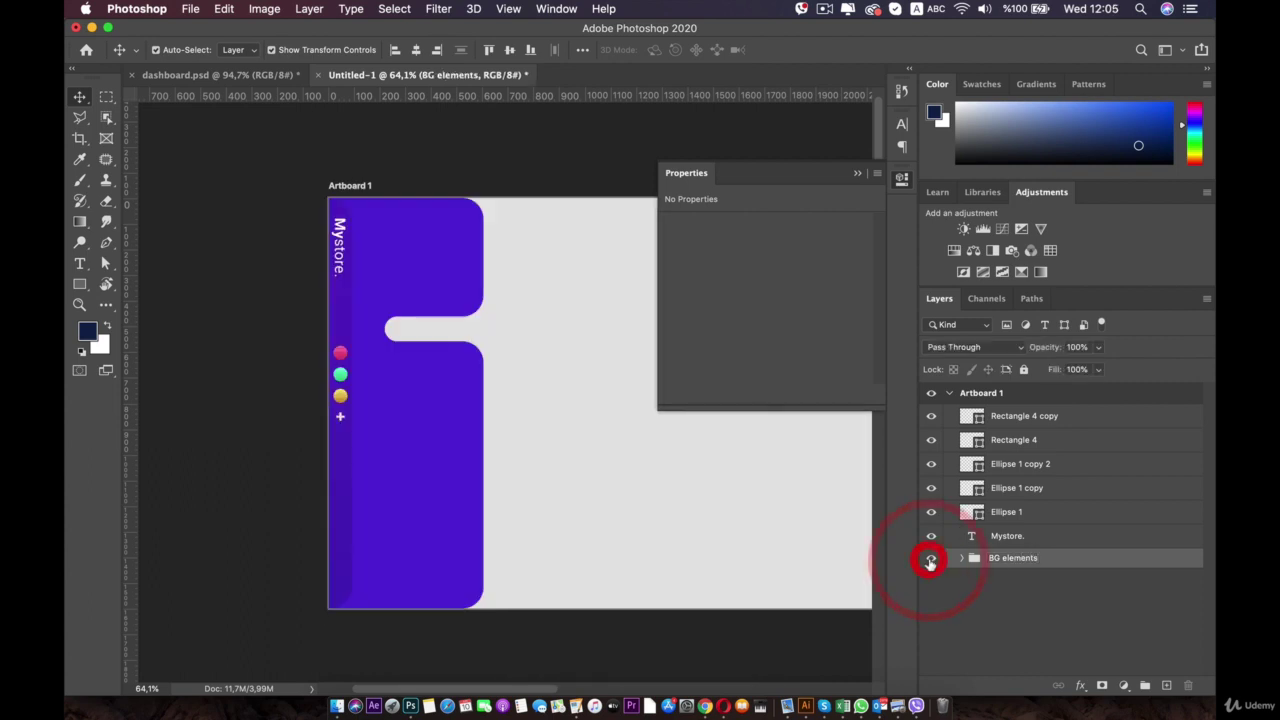
scroll(521, 461, up, 2)
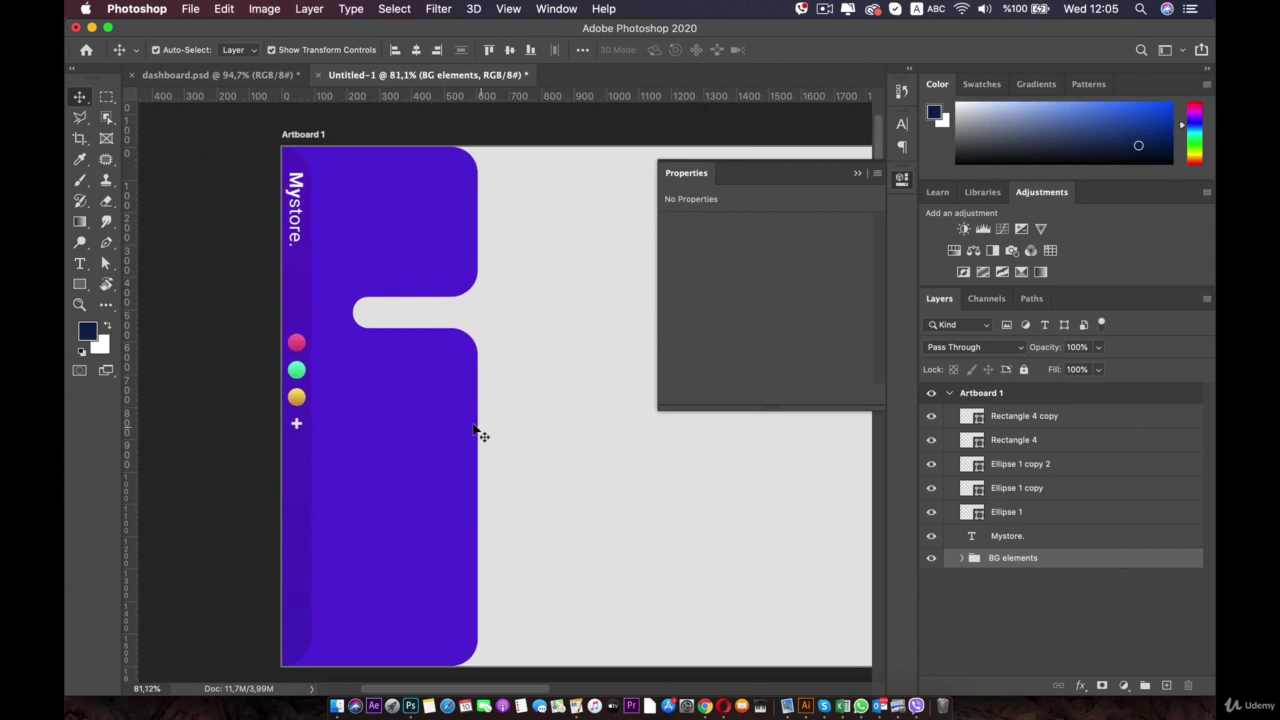
click(1022, 582)
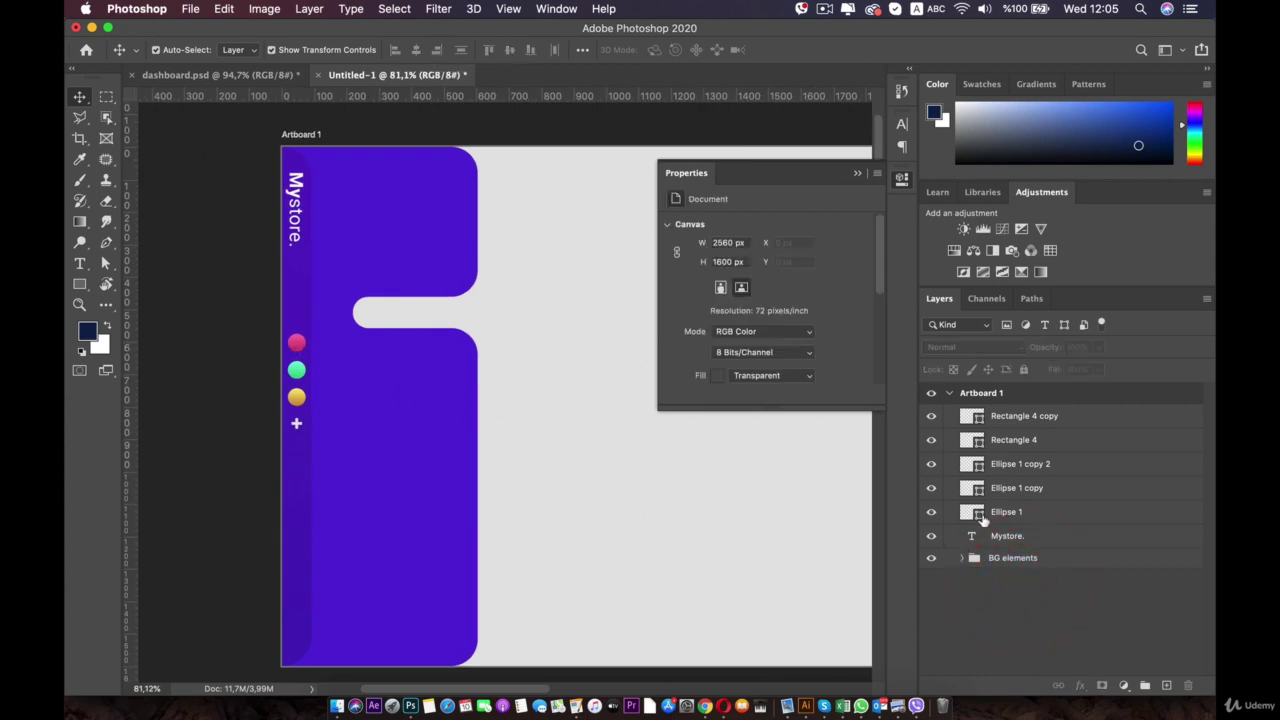
- Group the three circle layers, Ellipse 1, Ellipse 1 copy and Ellipse 1 copy 2
click(1002, 512)
click(1012, 488)
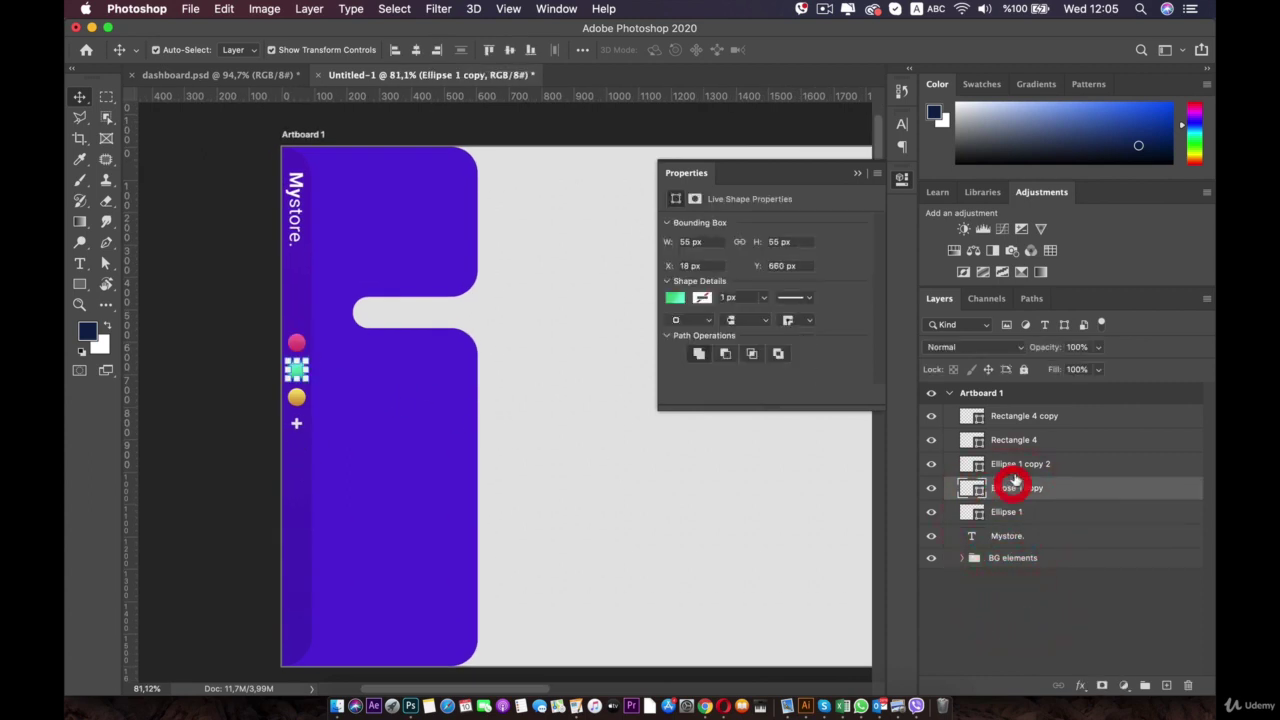
click(1012, 463)
click(1010, 511)
shift+click(1016, 489)
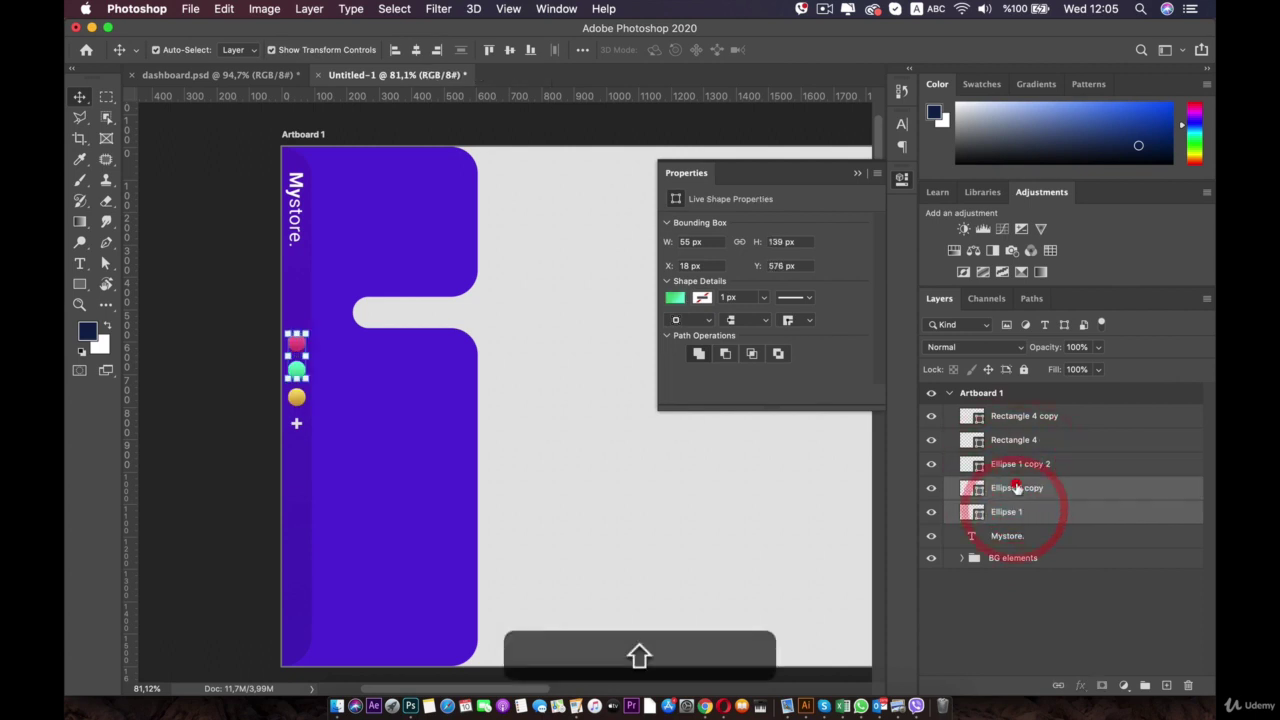
shift+click(1017, 467)
key(super+g)
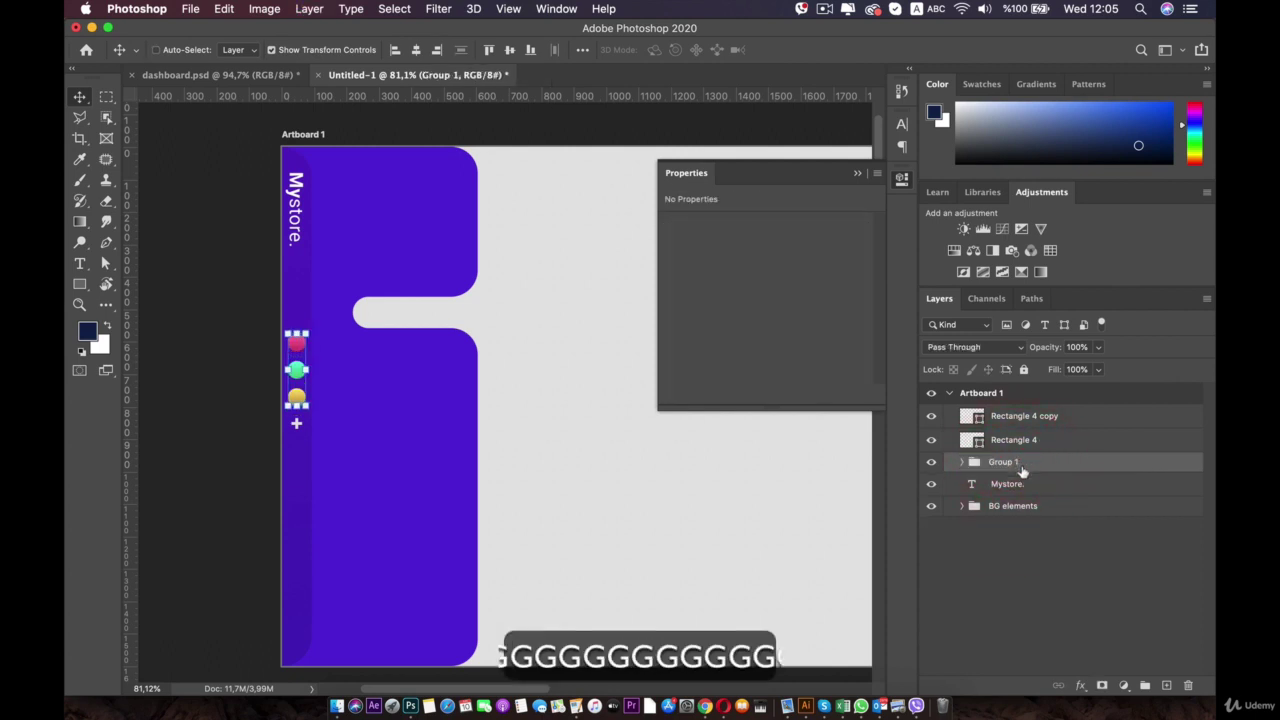
- Rename the group holding the three circle layers as Section circles
double_click(1004, 461)
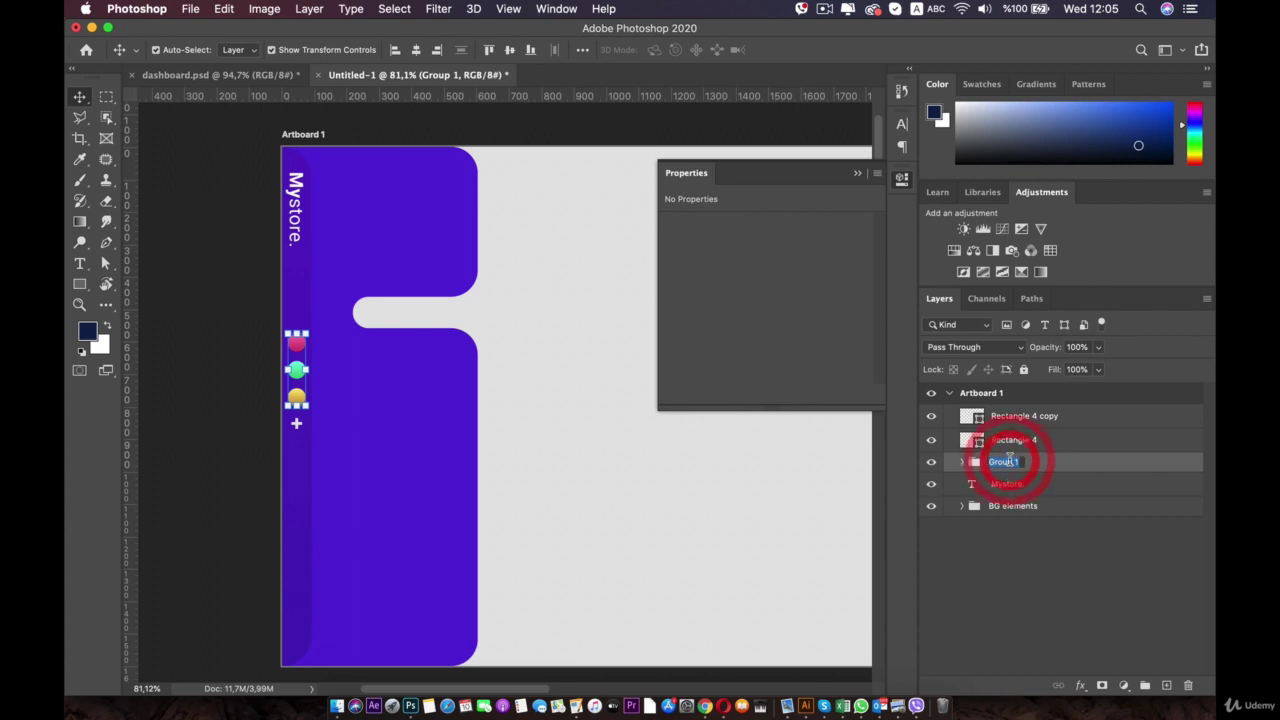
text(Se)
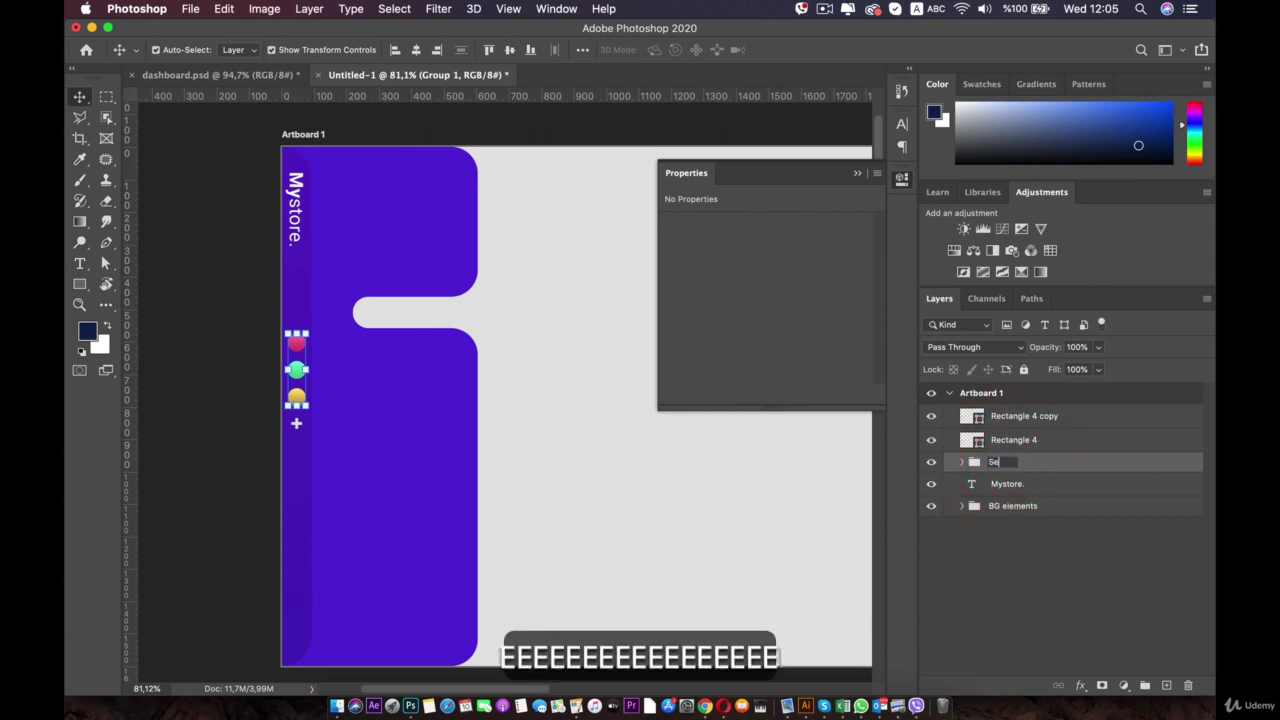
text(ction ci)
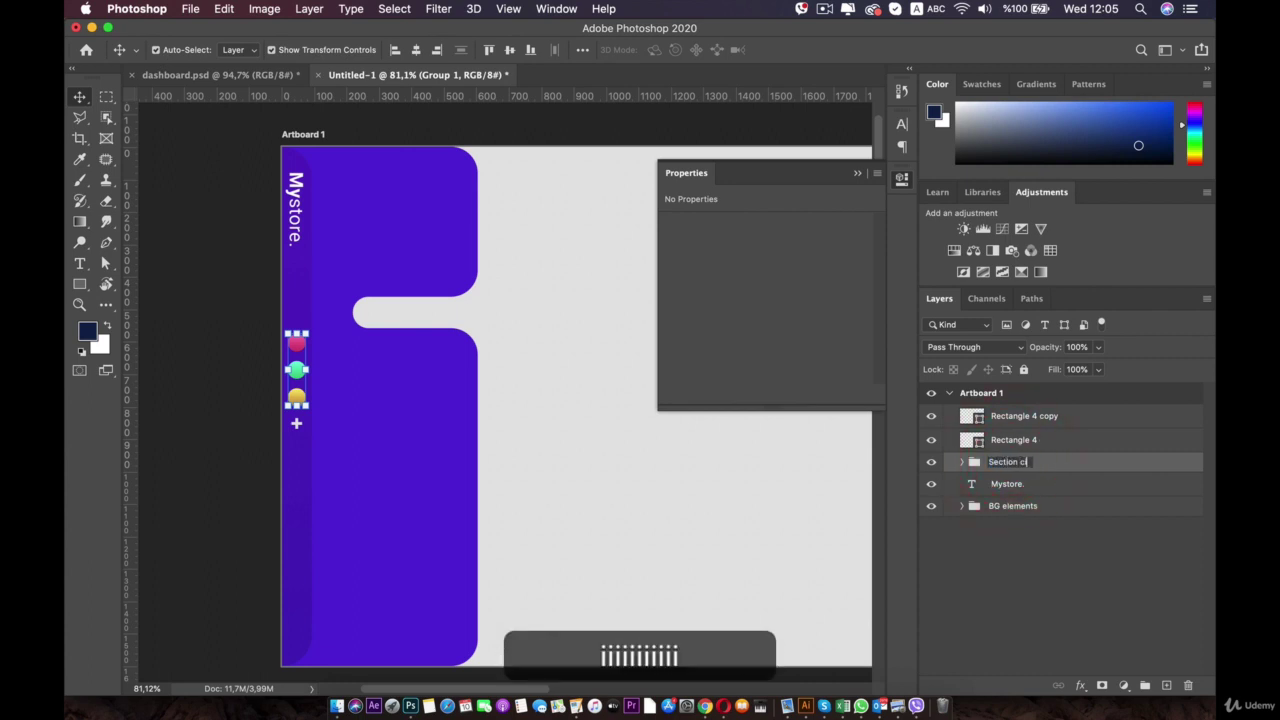
text(rcles)
key(Return)
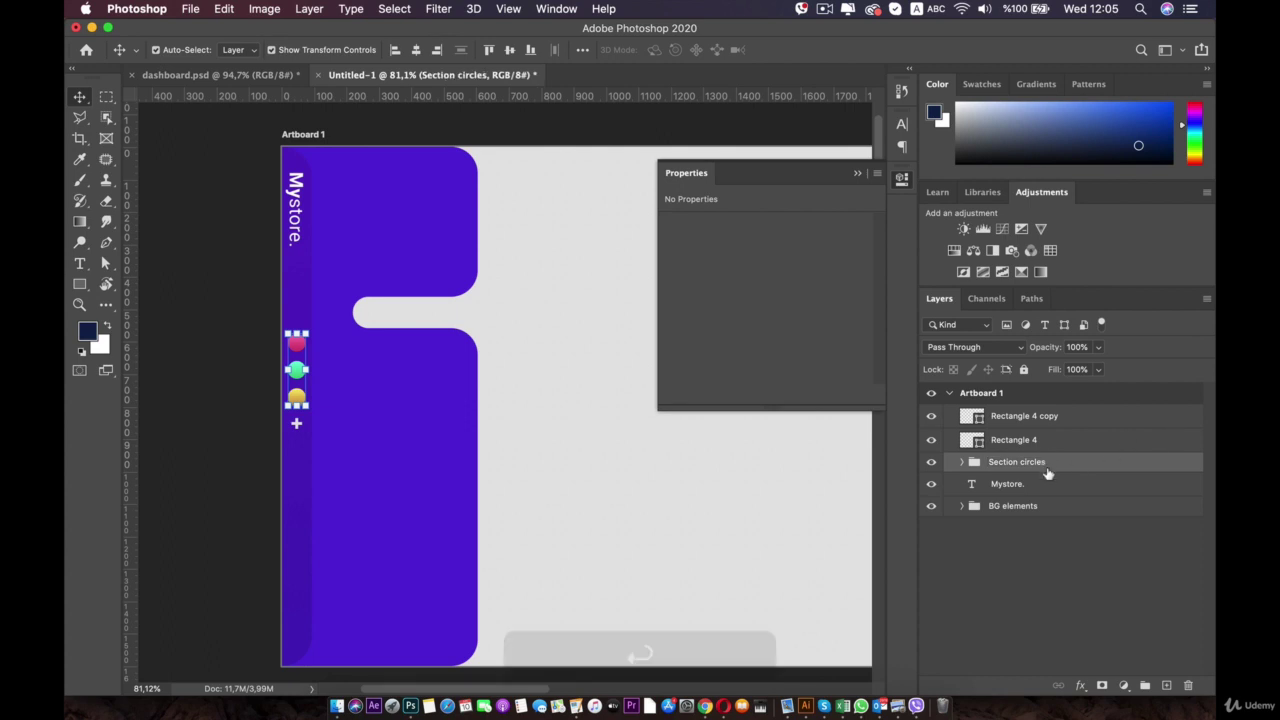
- Group the two plus icon layers, Rectangle 4 and Rectangle 4 copy
click(1013, 440)
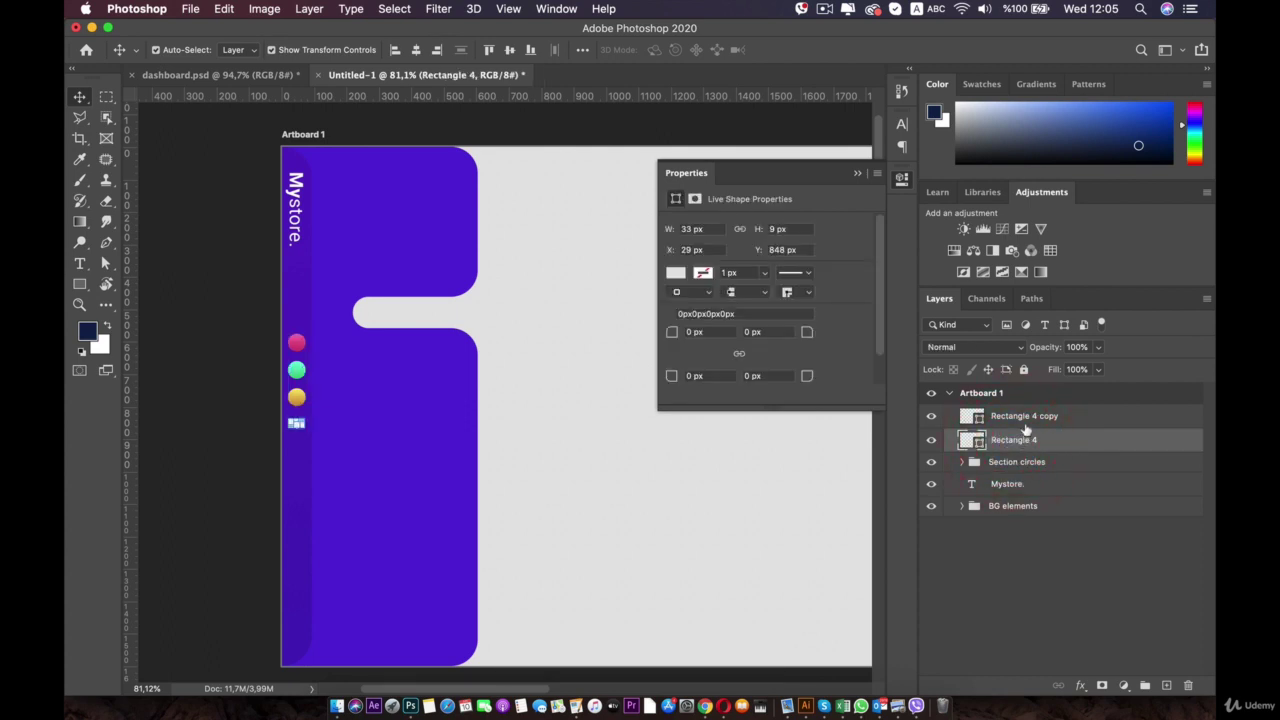
shift+click(1024, 417)
key(super+g)
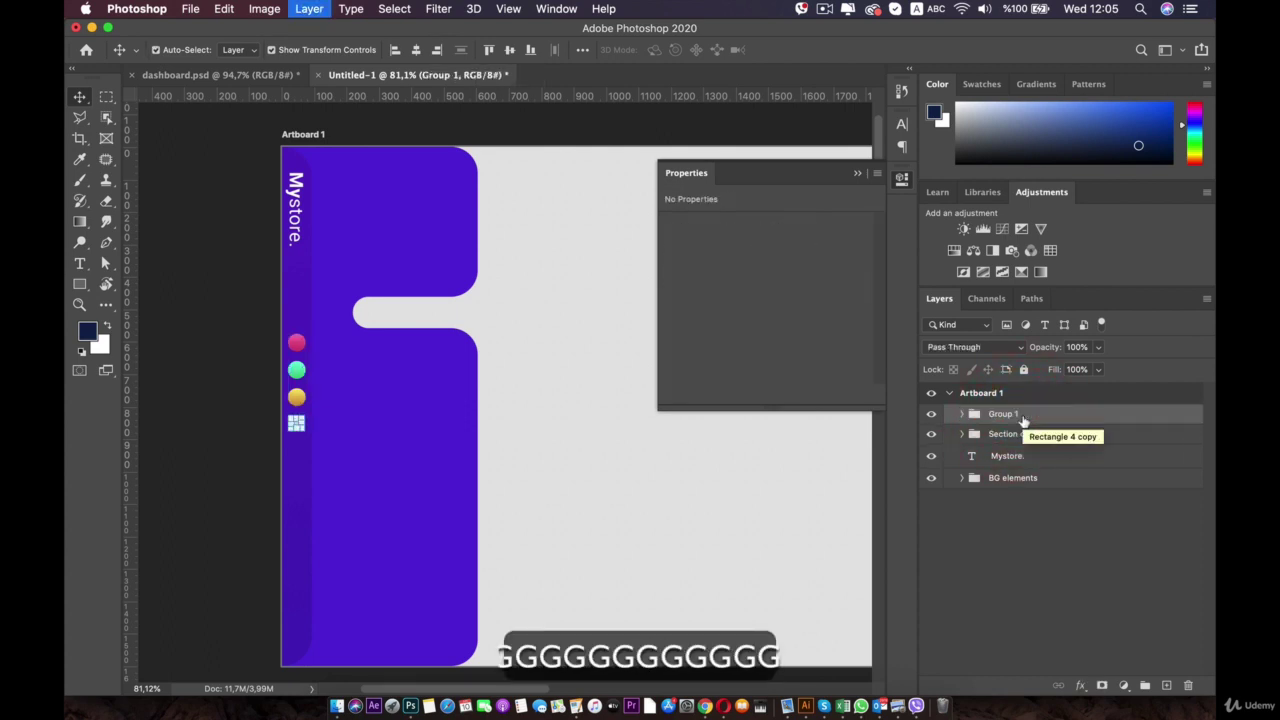
double_click(1022, 415)
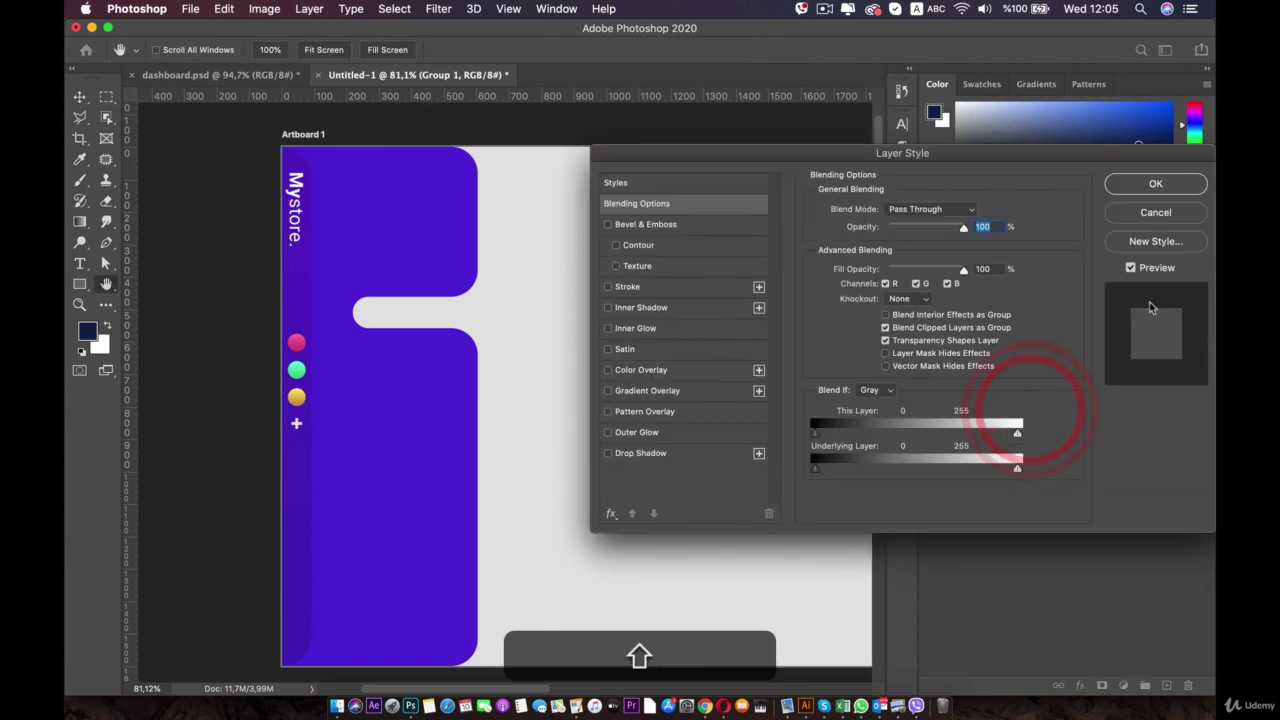
click(1172, 218)
- Rename the new group containing the plus bars as Plus
double_click(1002, 415)
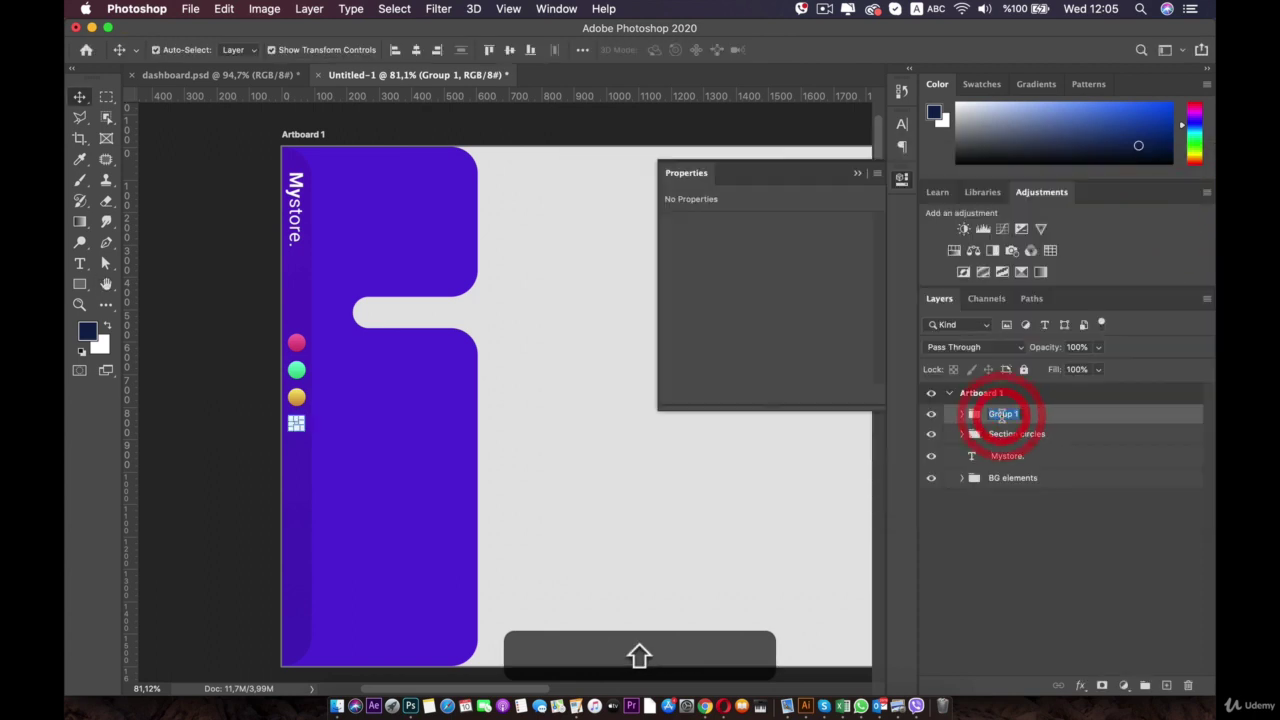
text(PLUS)
key(Return)
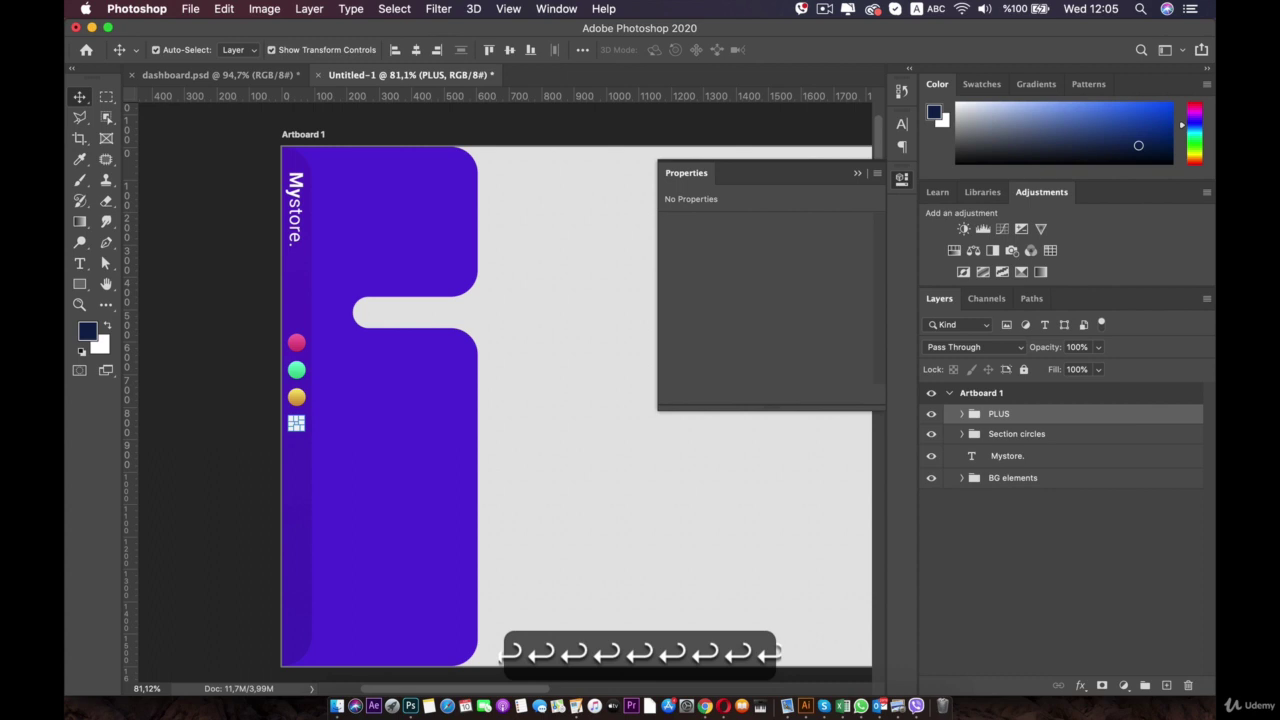
key(shift)
double_click(1001, 413)
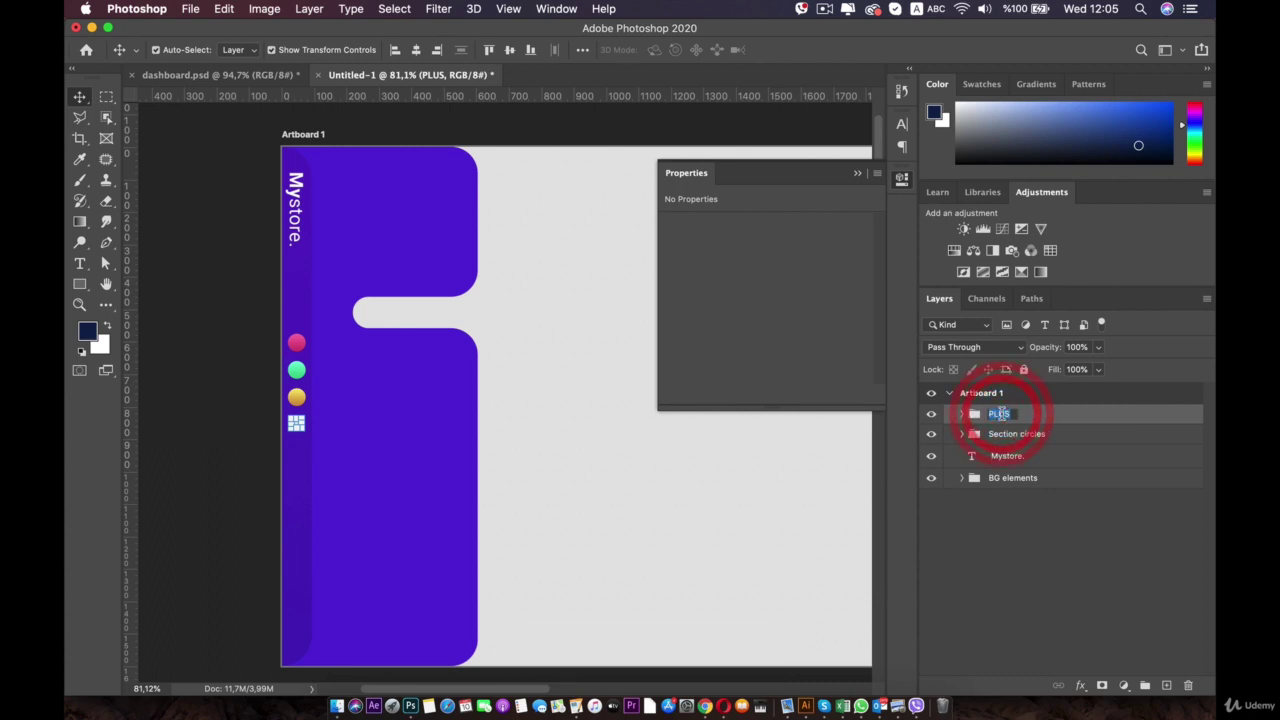
text(Plus)
key(Return)
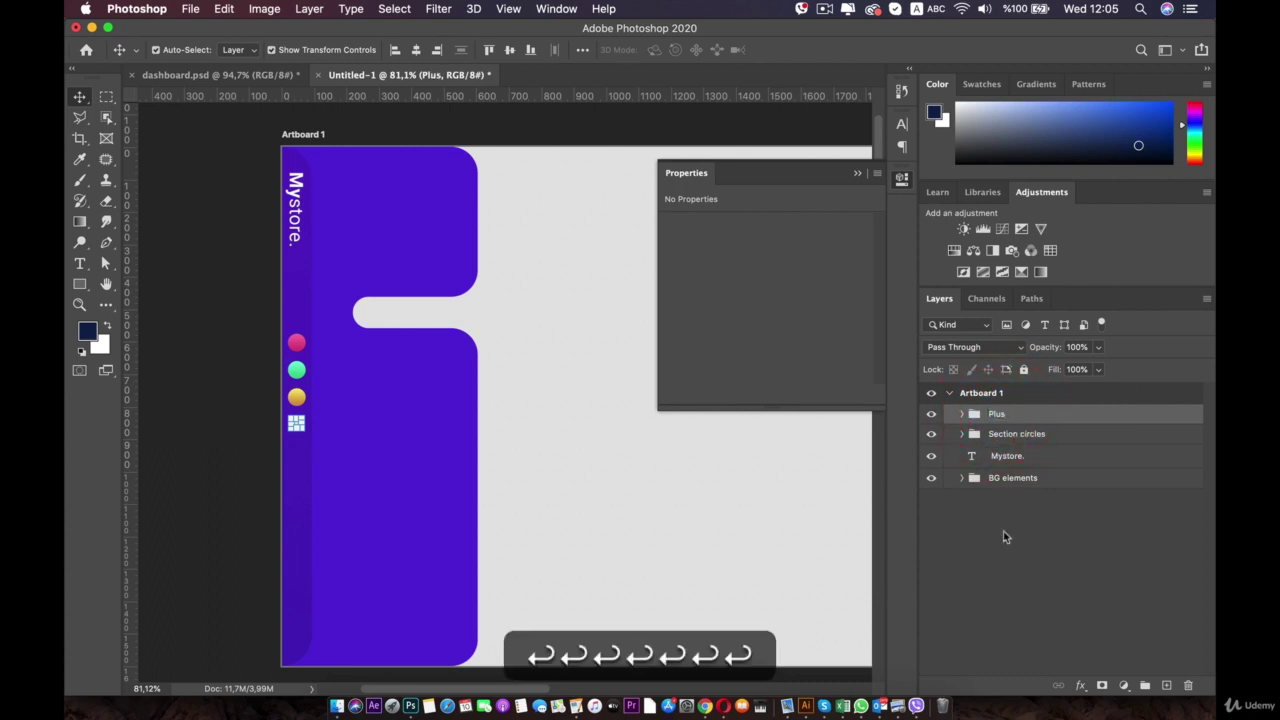
- Lock the whole BG elements group, collapse it, and deselect it
key(space)
drag(347, 197, 335, 271)
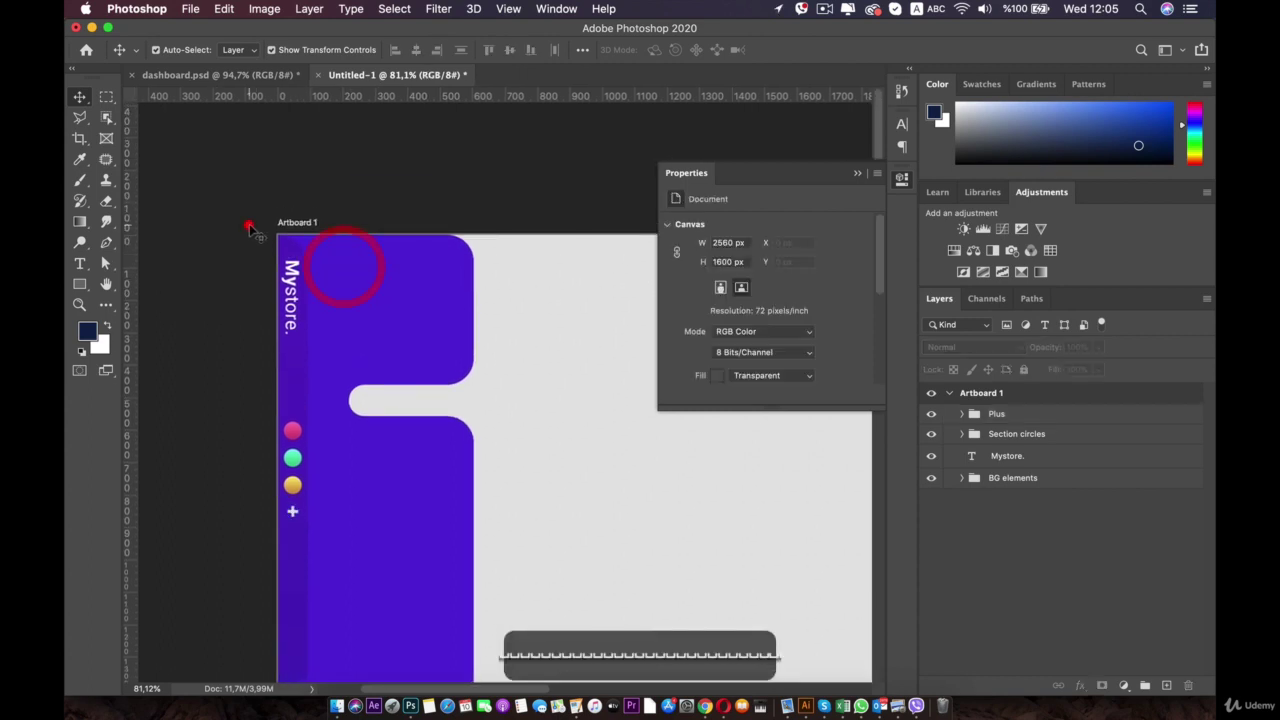
scroll(333, 270, up, 3)
click(340, 269)
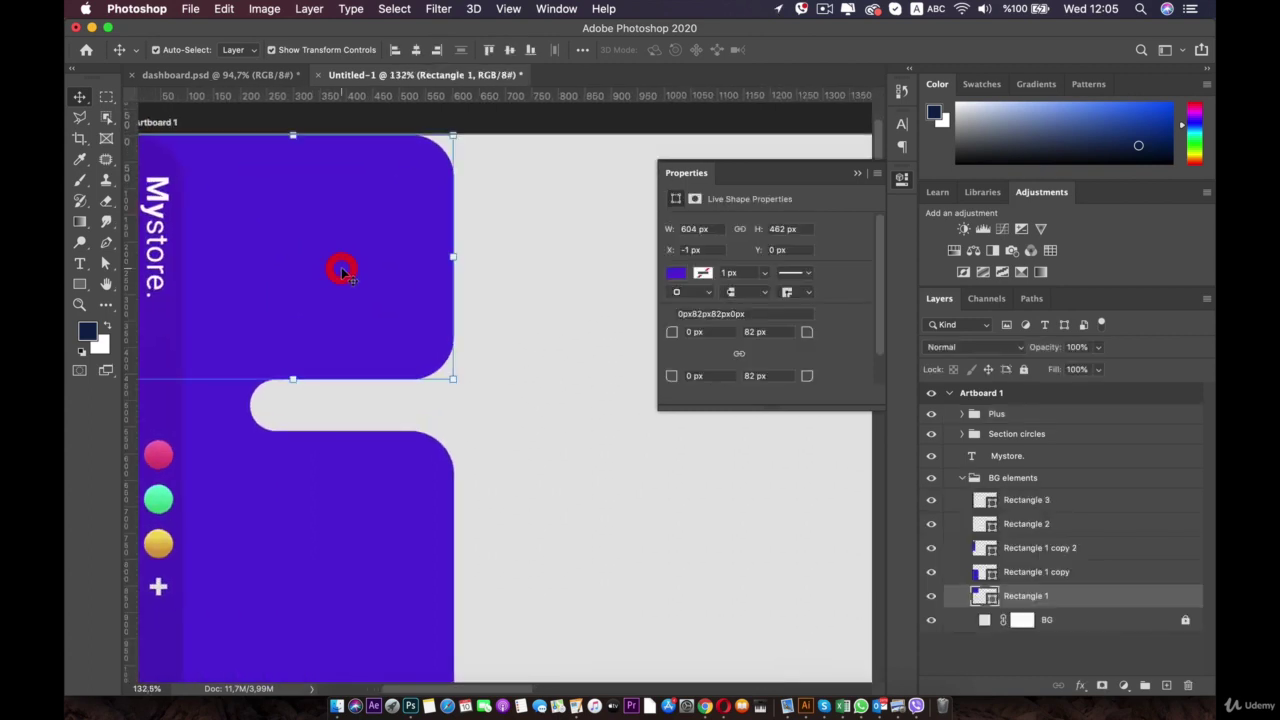
click(1013, 477)
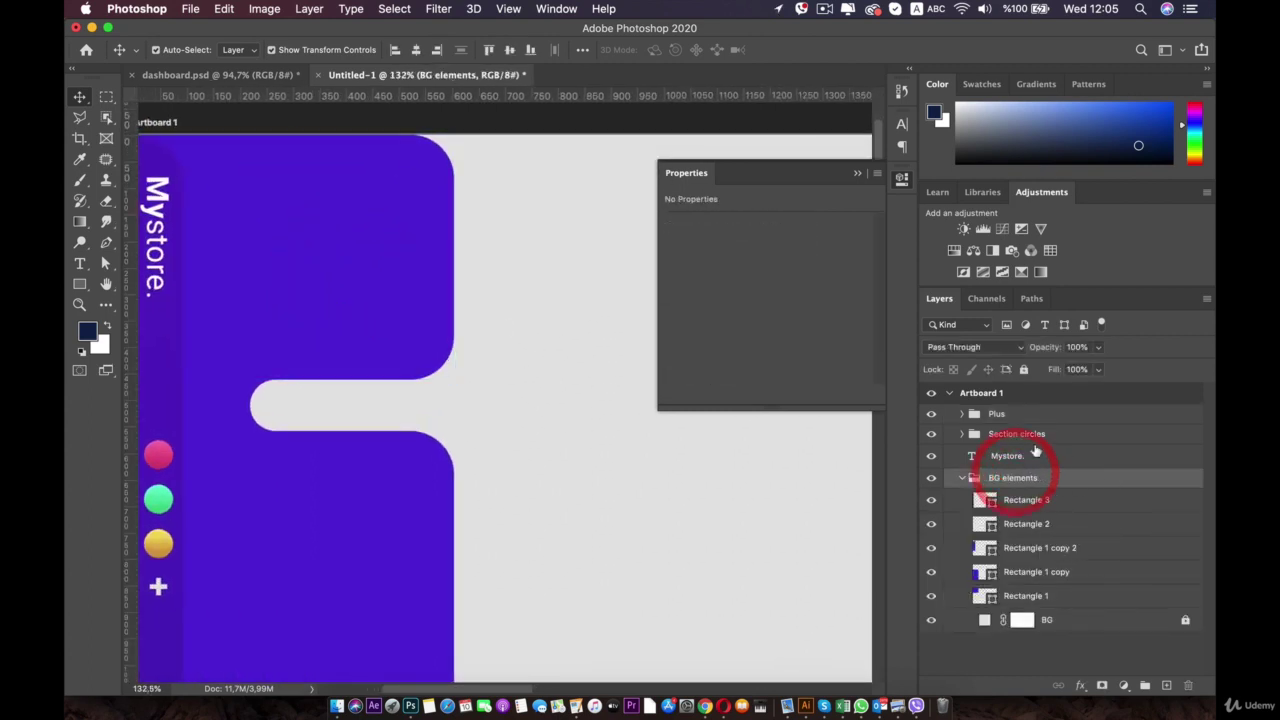
click(1022, 370)
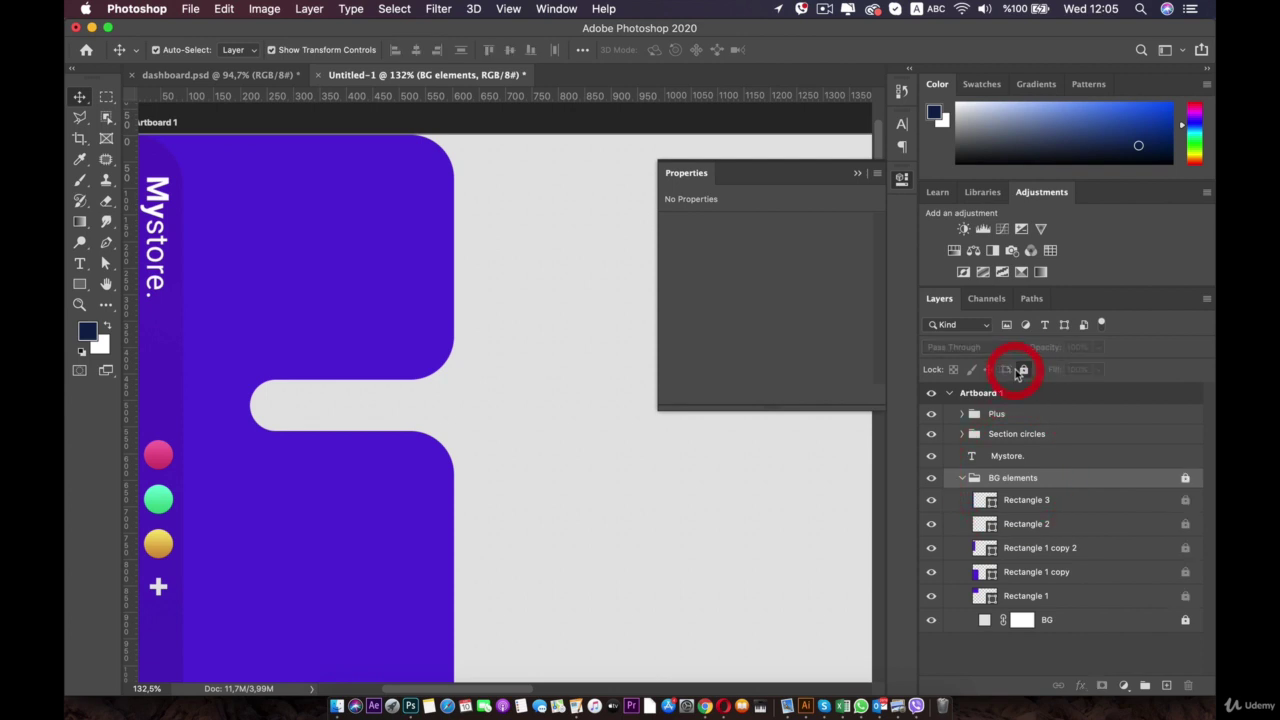
click(958, 478)
click(480, 294)
- Examine the user name button, collapse arrow and menu items of the sidebar in dashboard.psd, and return to the Untitled-1 document
key(space)
drag(303, 254, 366, 246)
click(225, 75)
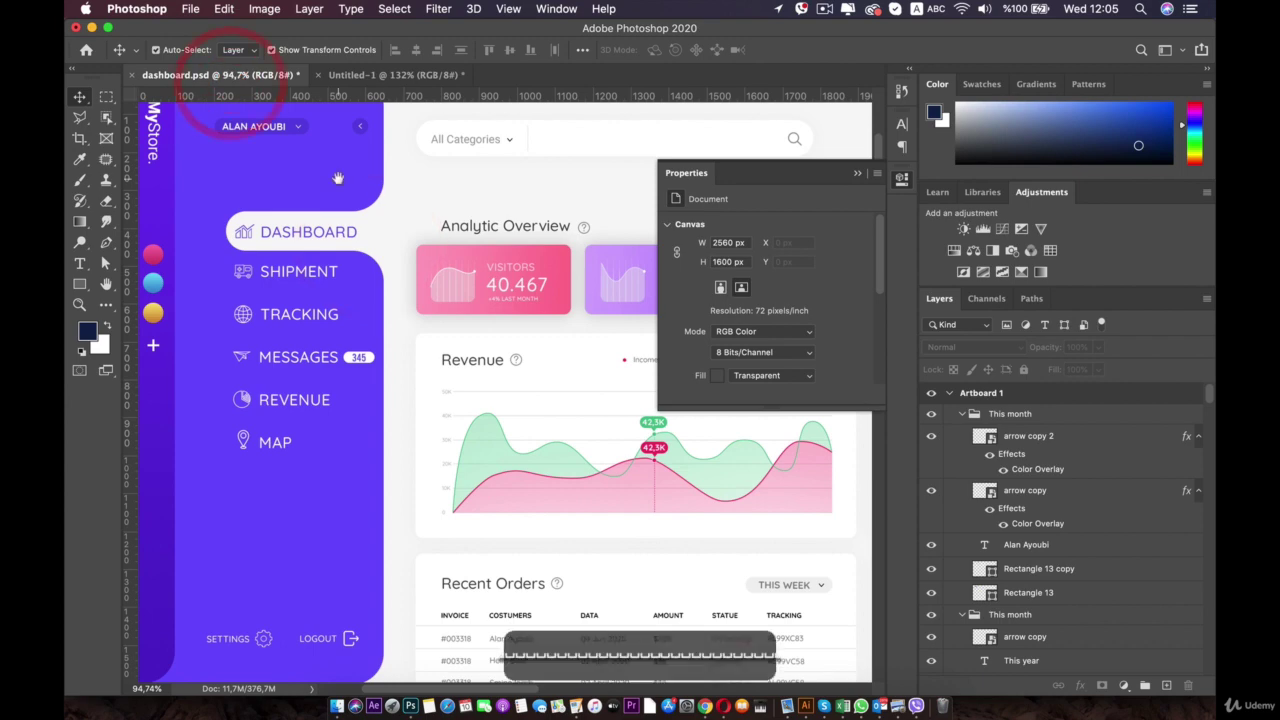
drag(338, 178, 429, 339)
scroll(324, 271, up, 4)
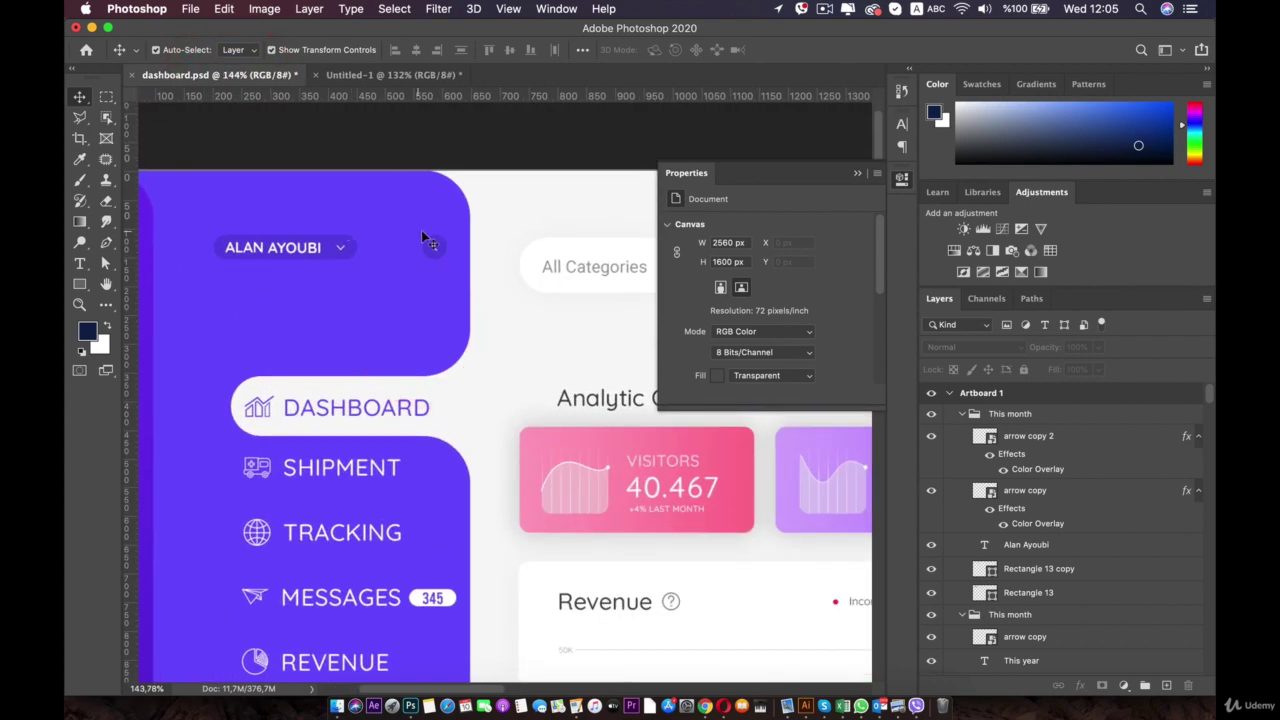
key(space)
drag(282, 273, 411, 166)
scroll(415, 385, down, 2)
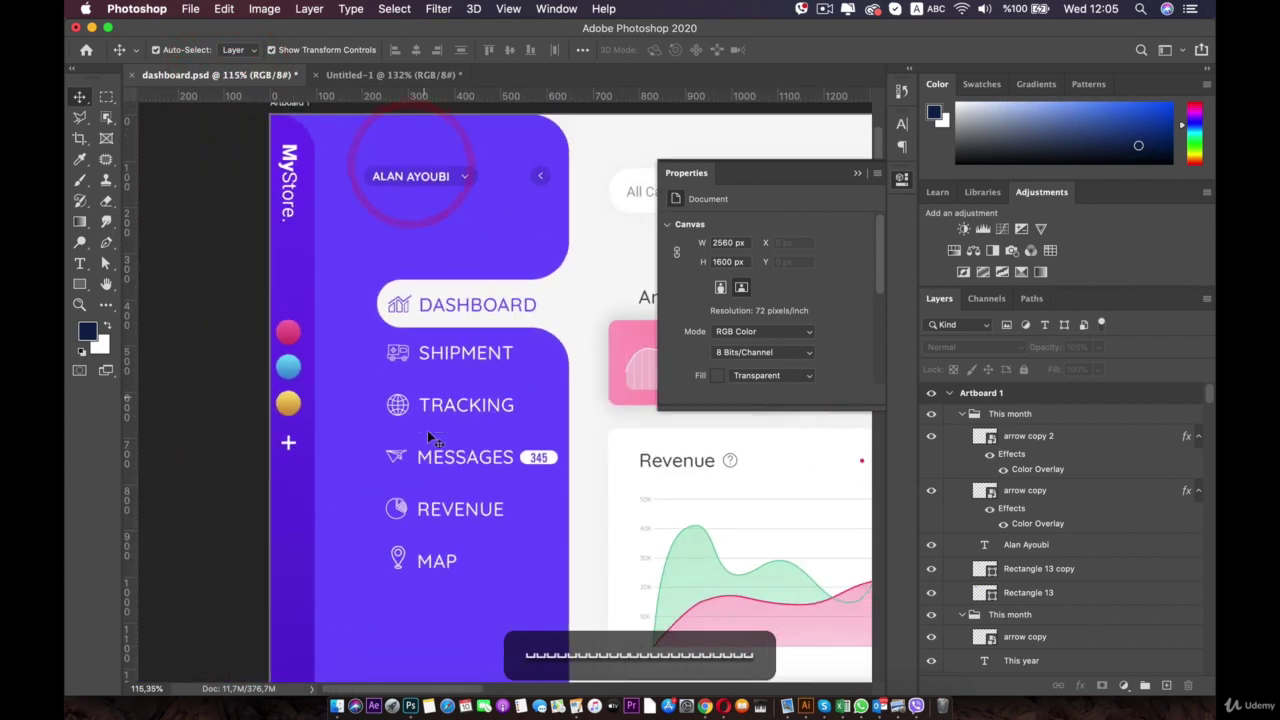
click(366, 74)
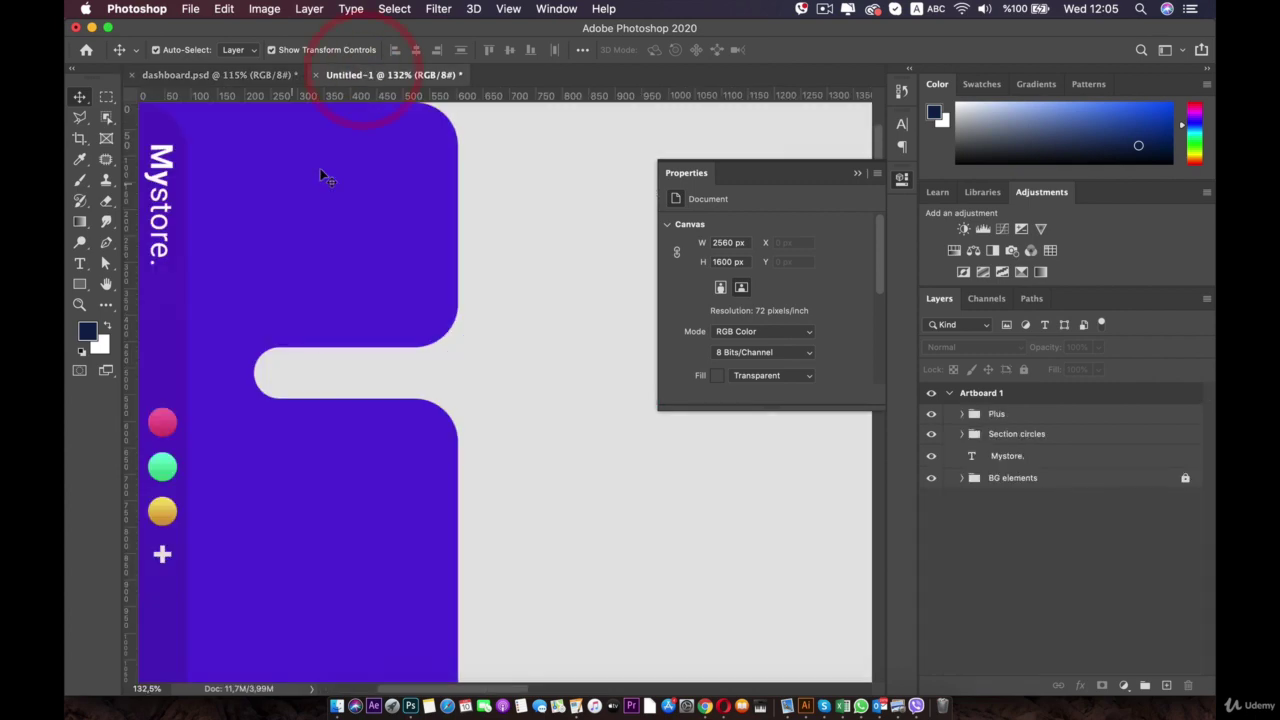